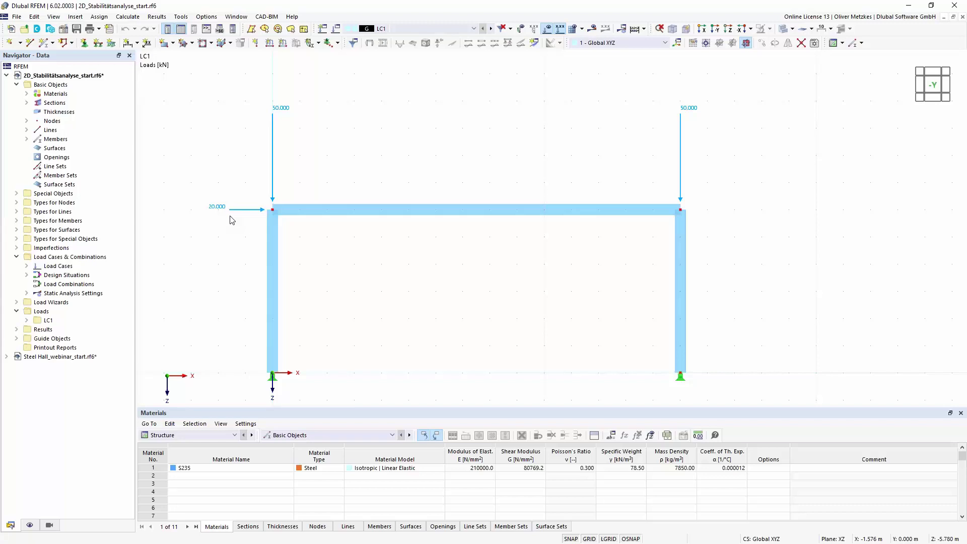
Activate the Structure Stability add-on in the model's base data, keeping the 2D | XZ | Plane Stress model type
{"action": "left_click", "coordinate": [64, 29]}
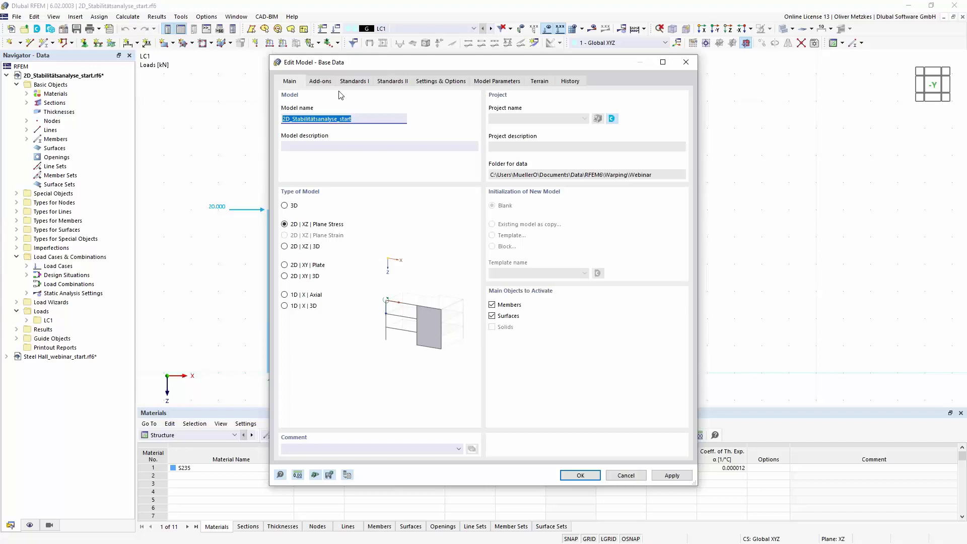
{"action": "left_click", "coordinate": [326, 83]}
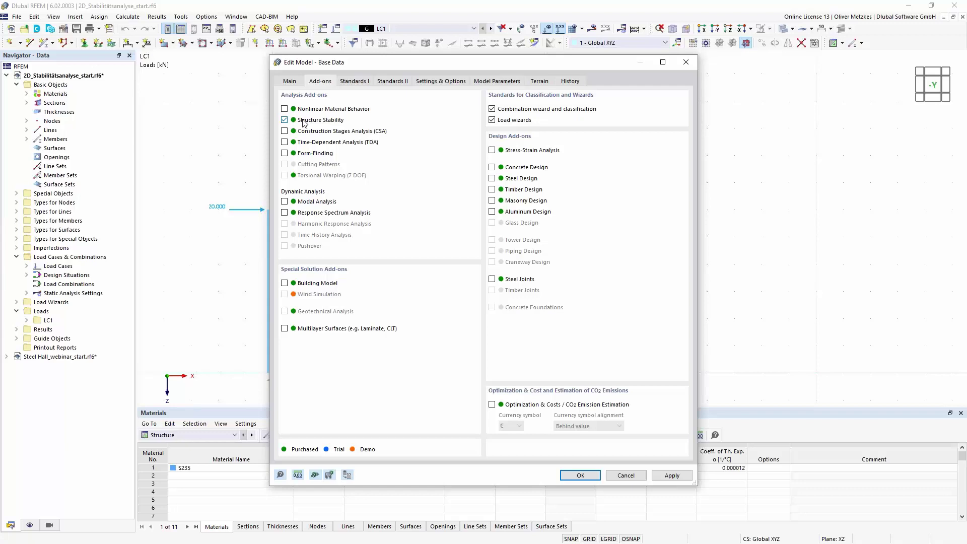
{"action": "left_click", "coordinate": [295, 82]}
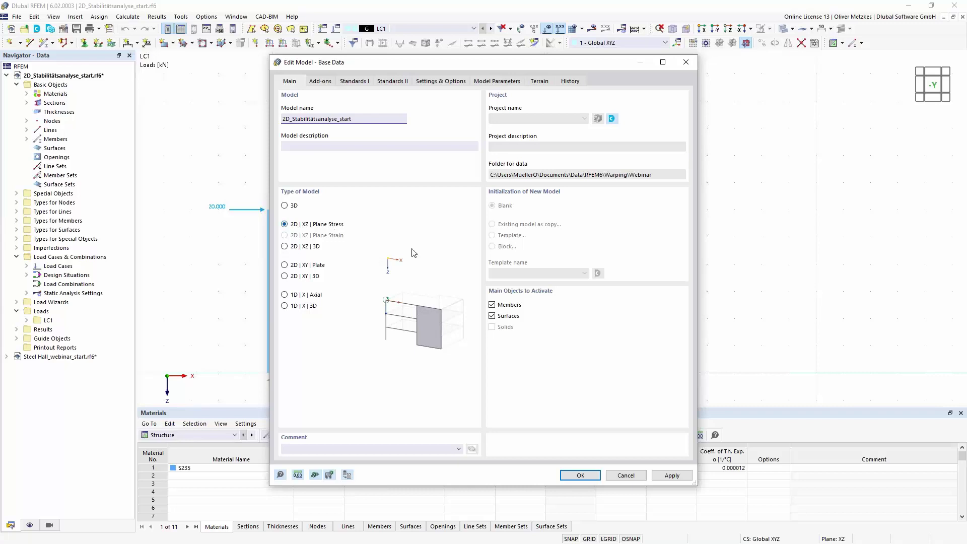
{"action": "left_click", "coordinate": [580, 476]}
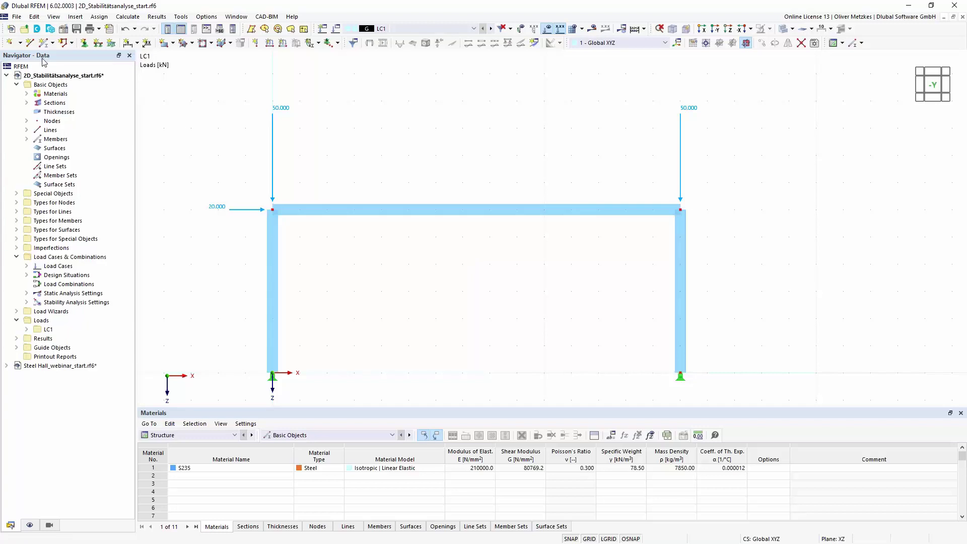
Choose Eigenvalue method (linear) as the stability analysis type in the ST1 stability analysis settings
{"action": "double_click", "coordinate": [49, 303]}
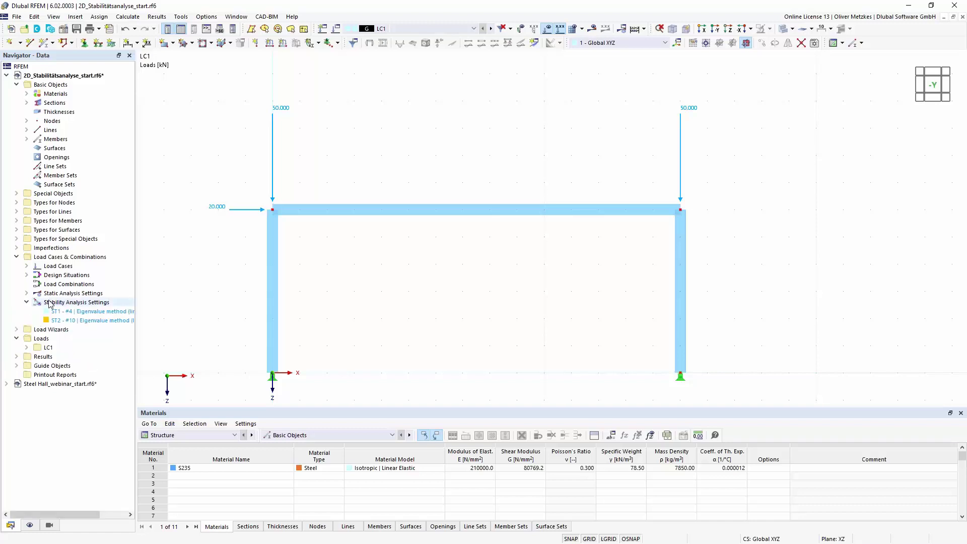
{"action": "double_click", "coordinate": [84, 312]}
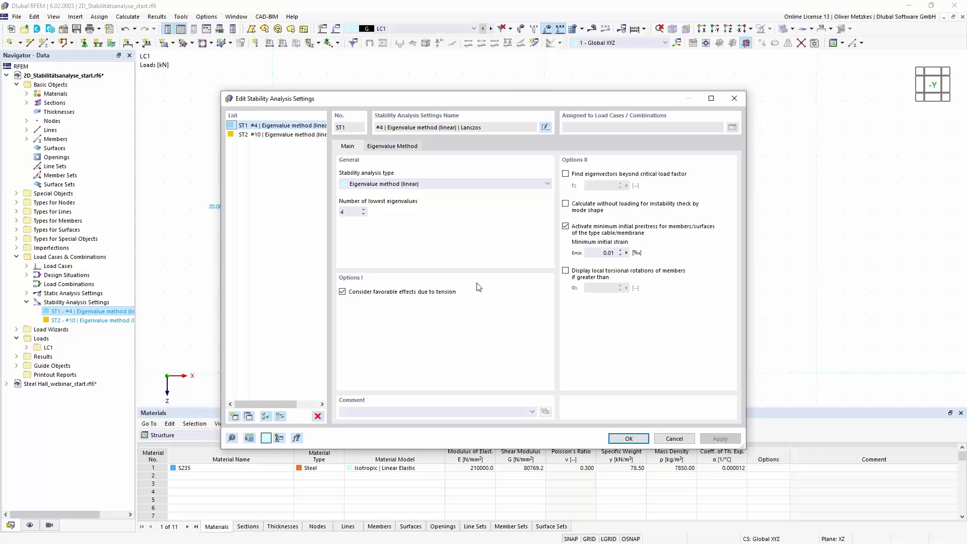
{"action": "left_click", "coordinate": [441, 183]}
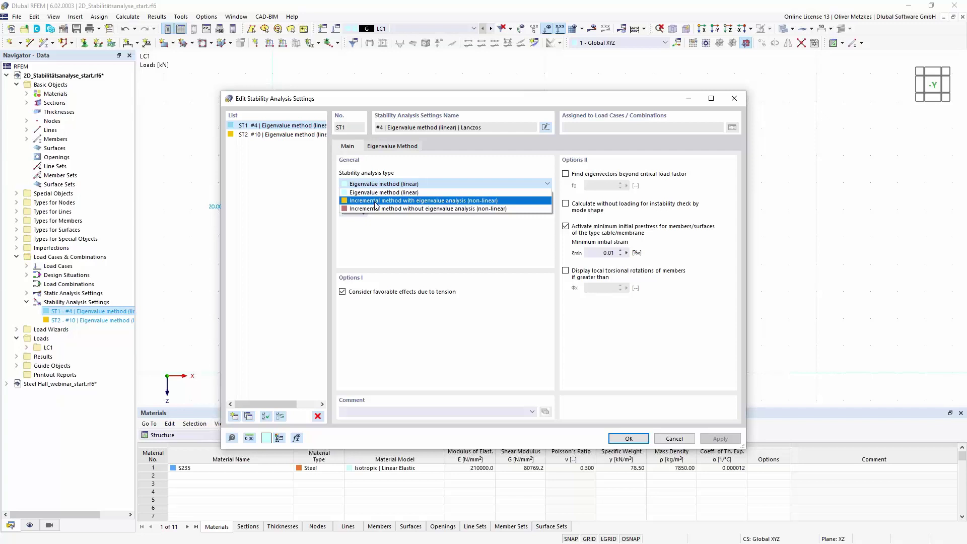
{"action": "left_click", "coordinate": [457, 193]}
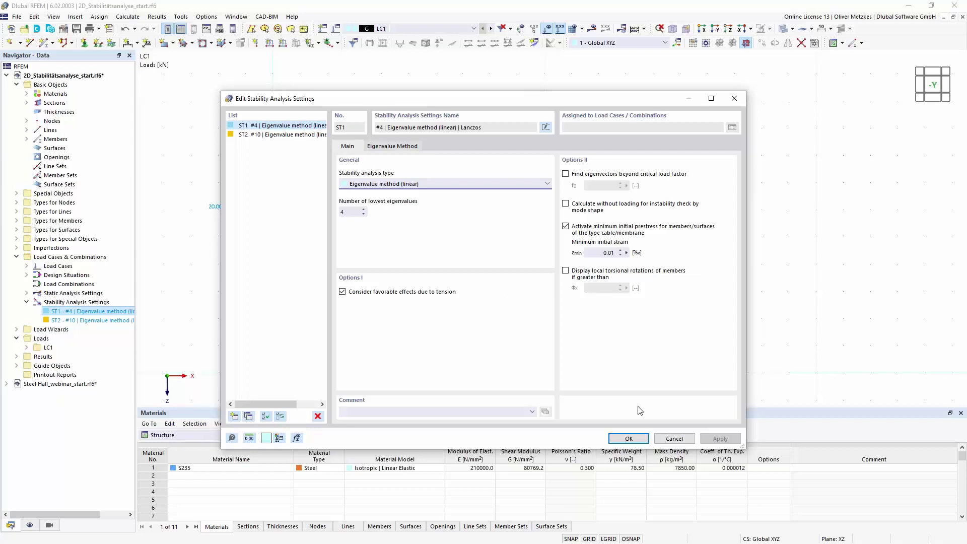
{"action": "left_click", "coordinate": [636, 442]}
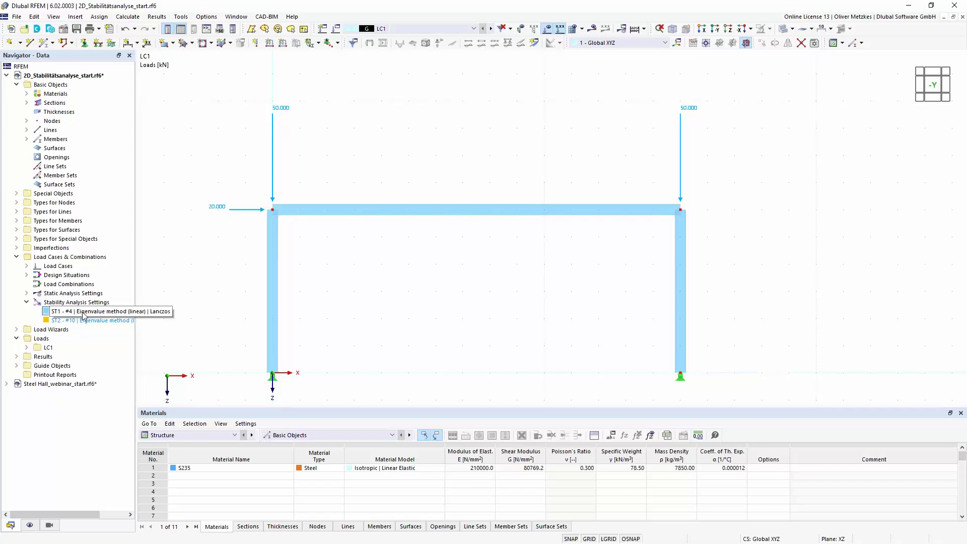
Enable the critical load calculation for load case LC1 with the ST1 stability settings and run the calculation
{"action": "left_click", "coordinate": [336, 29]}
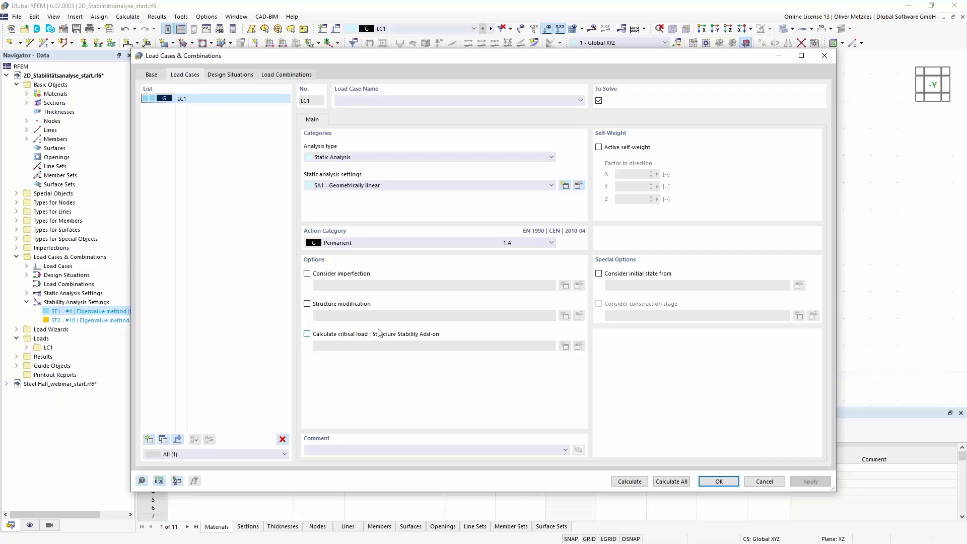
{"action": "left_click", "coordinate": [307, 334]}
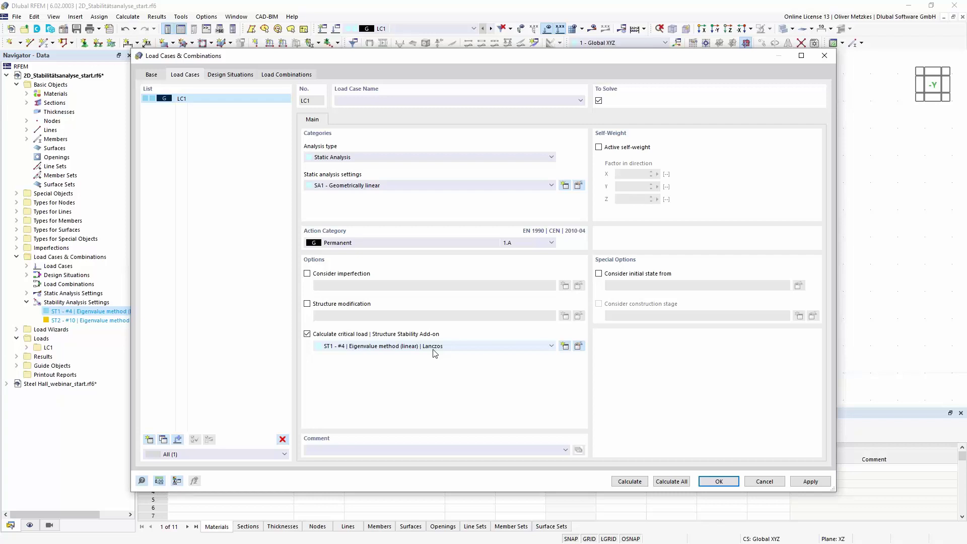
{"action": "left_click", "coordinate": [433, 350]}
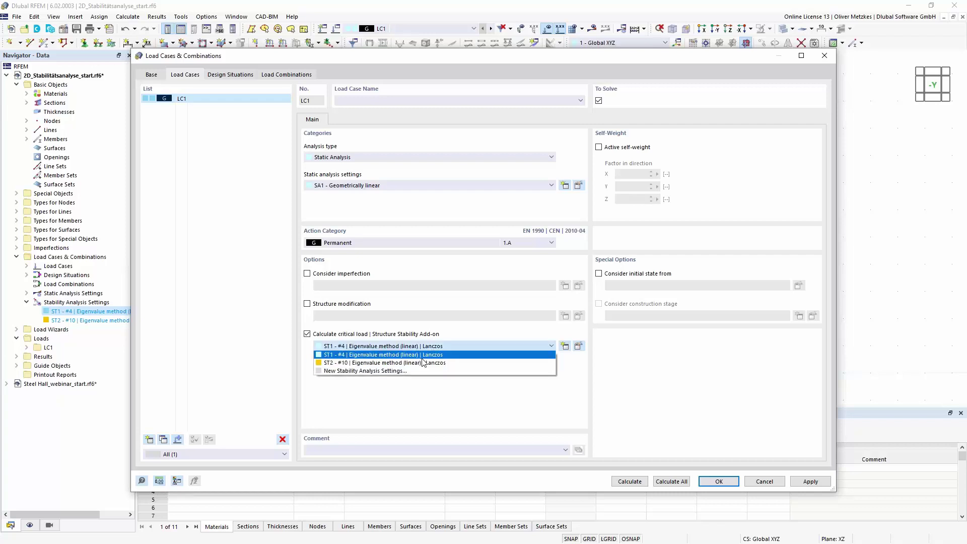
{"action": "left_click", "coordinate": [423, 356]}
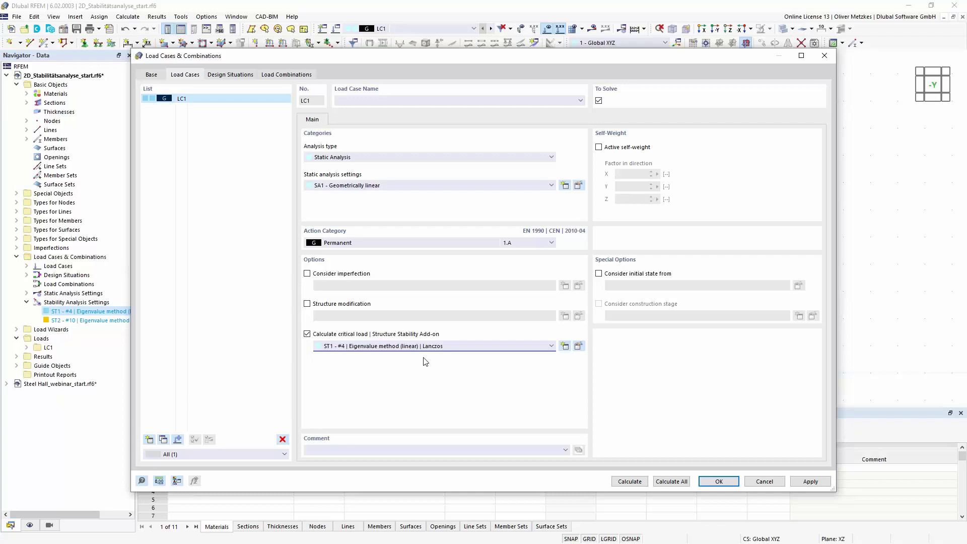
{"action": "left_click", "coordinate": [633, 481]}
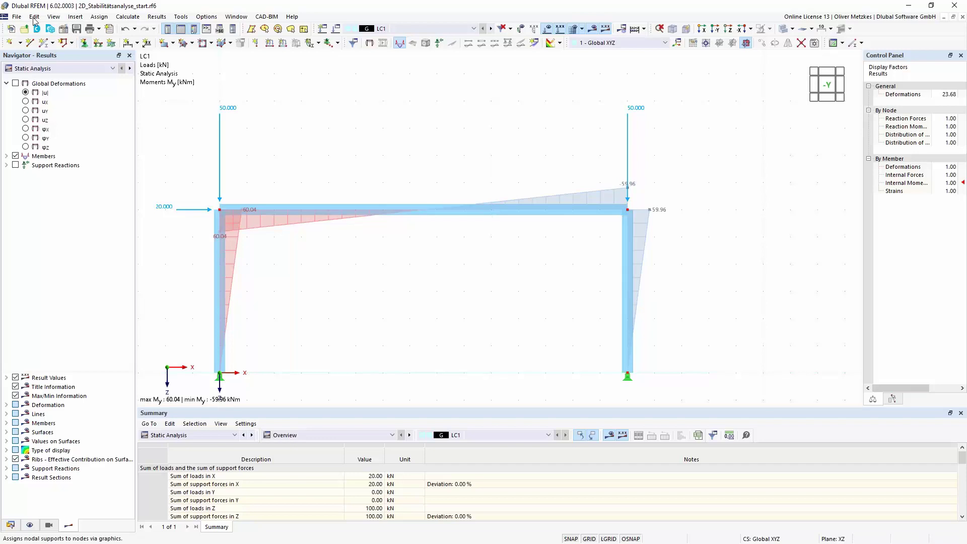
Switch the displayed results from static analysis to stability analysis to view the frame's first mode shape
{"action": "left_click", "coordinate": [91, 72]}
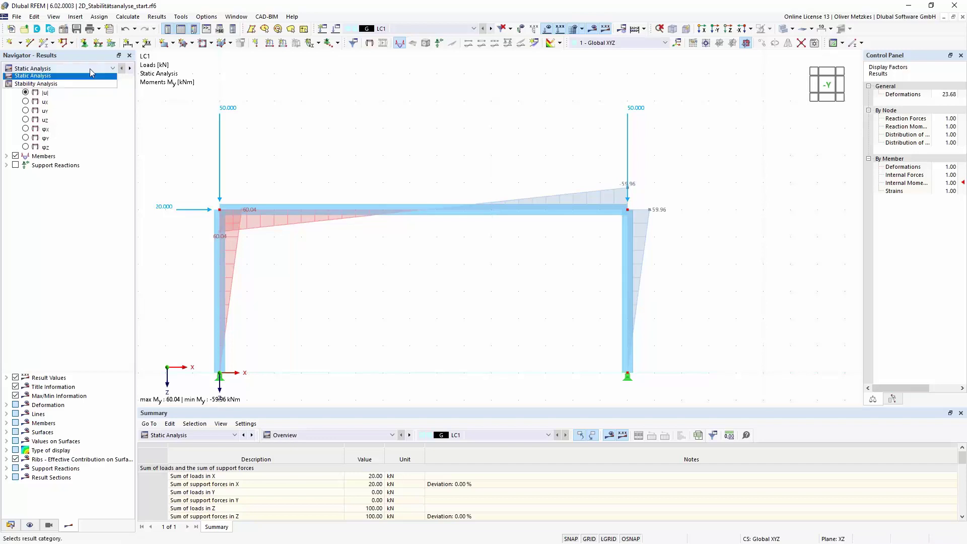
{"action": "left_click", "coordinate": [67, 86]}
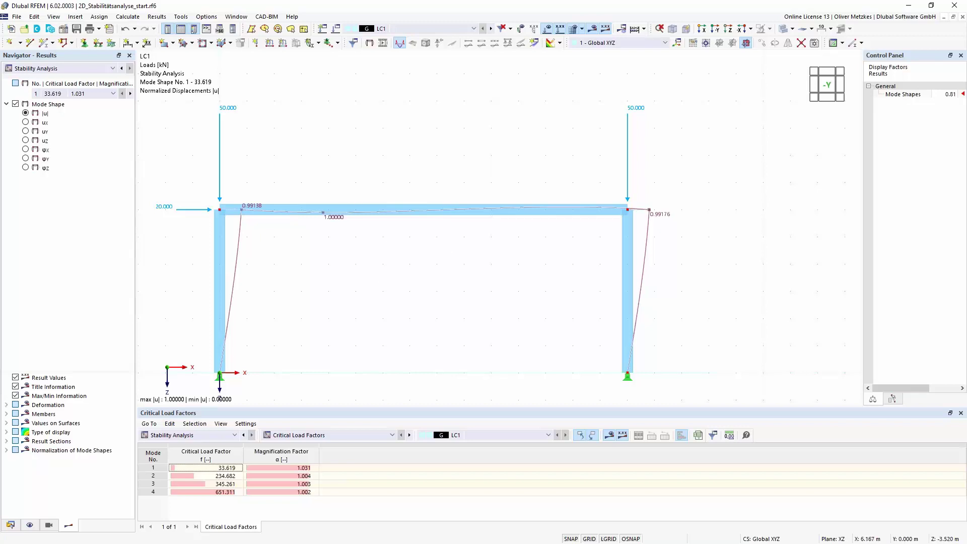
{"action": "middle_click_drag", "start_coordinate": [390, 280], "coordinate": [449, 245]}
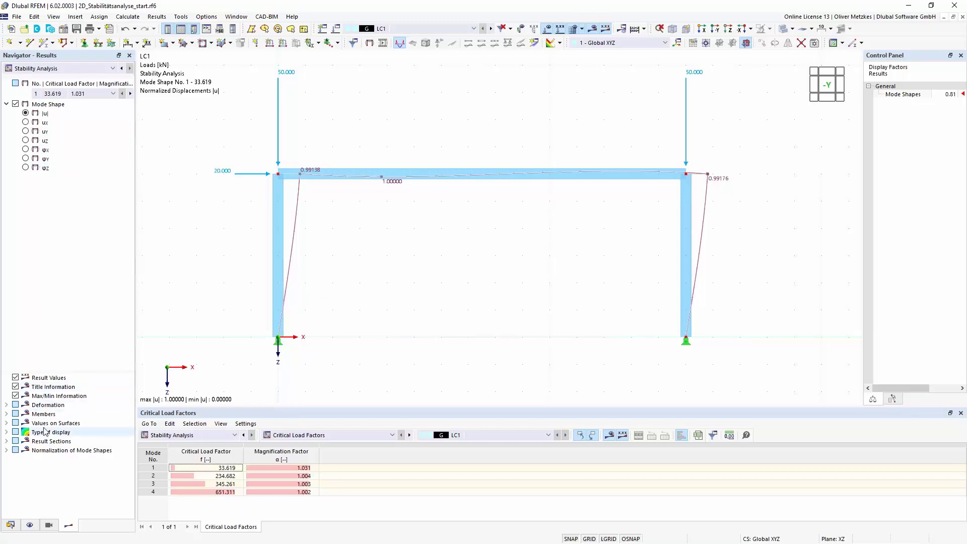
Display the members' deformation in the mode shape as Section Colored
{"action": "left_click", "coordinate": [6, 404]}
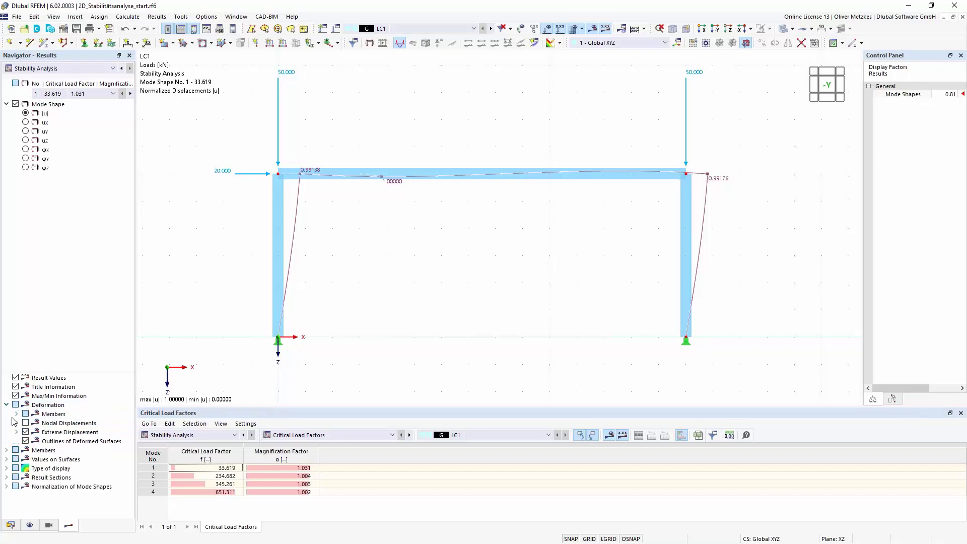
{"action": "left_click", "coordinate": [16, 413]}
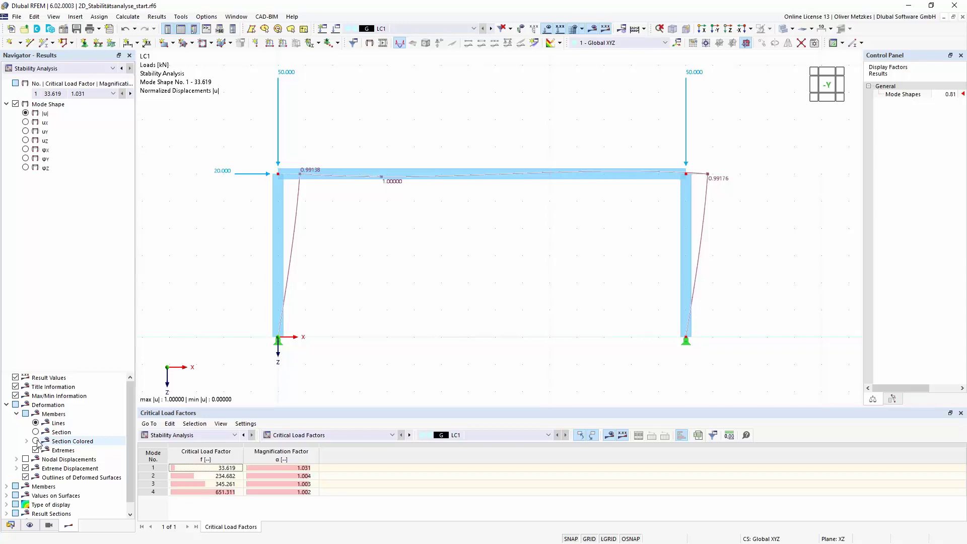
{"action": "left_click", "coordinate": [36, 441]}
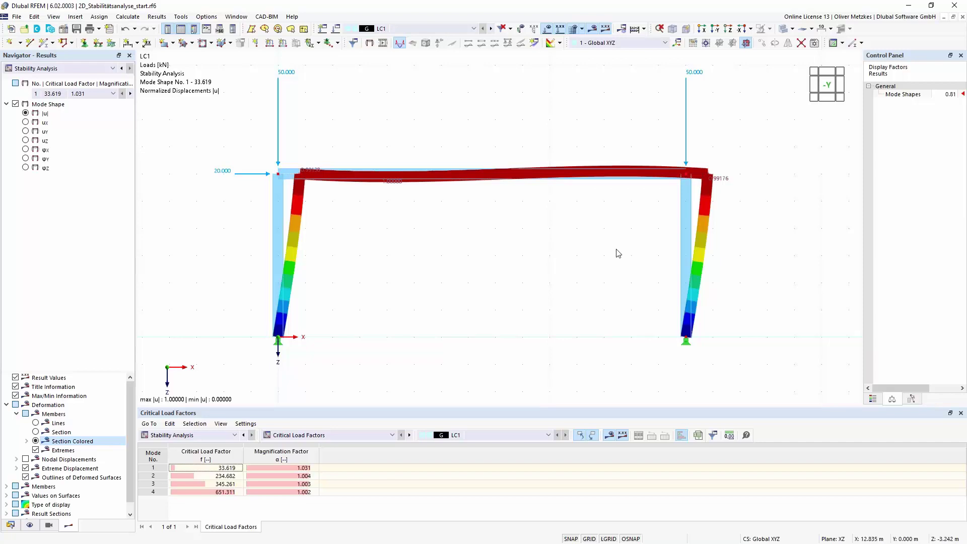
{"action": "middle_click_drag", "start_coordinate": [553, 263], "coordinate": [391, 248]}
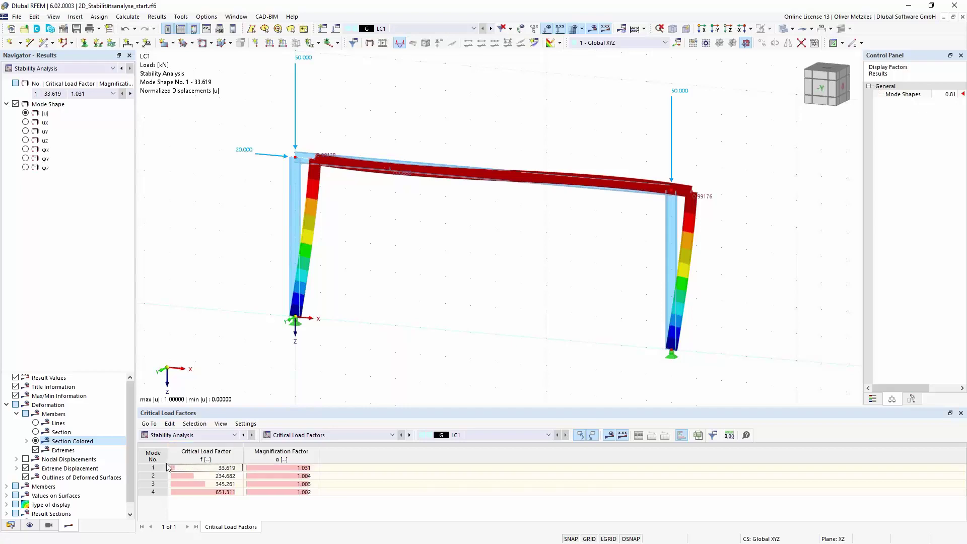
Select the critical load factor of mode 1 in the results table and examine its mode shape on the frame
{"action": "left_click", "coordinate": [189, 466]}
{"action": "left_click", "coordinate": [197, 468]}
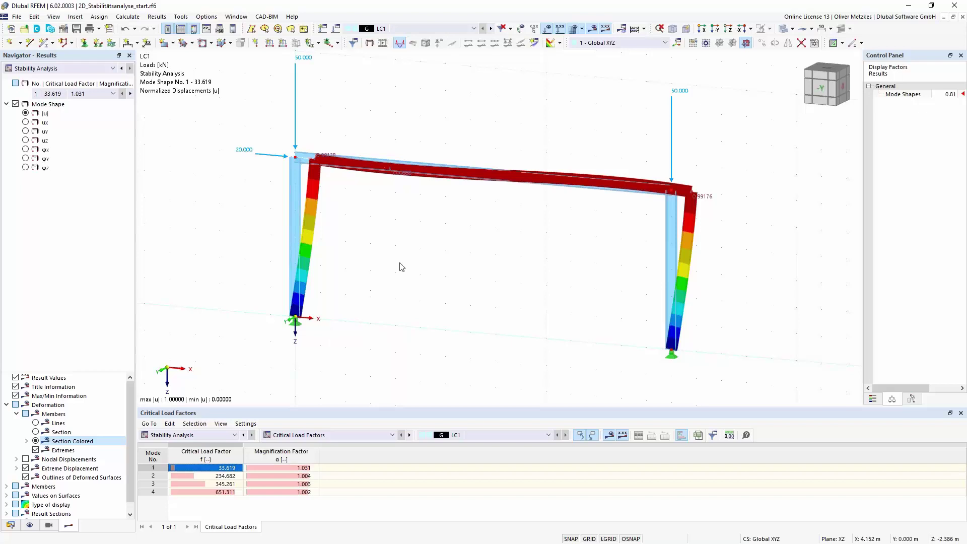
{"action": "middle_click_drag", "start_coordinate": [388, 256], "coordinate": [363, 279]}
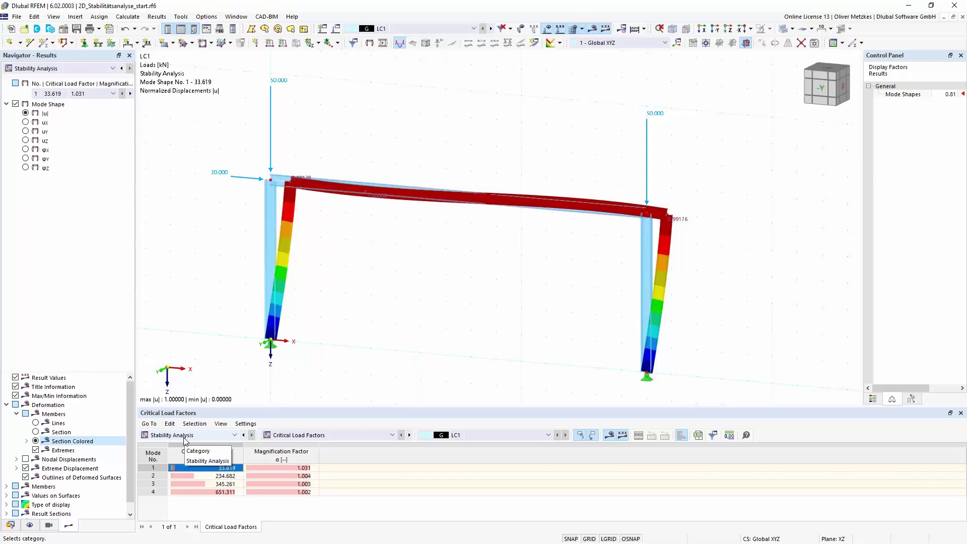
{"action": "scroll", "coordinate": [442, 349], "scroll_direction": "down", "scroll_amount": 1}
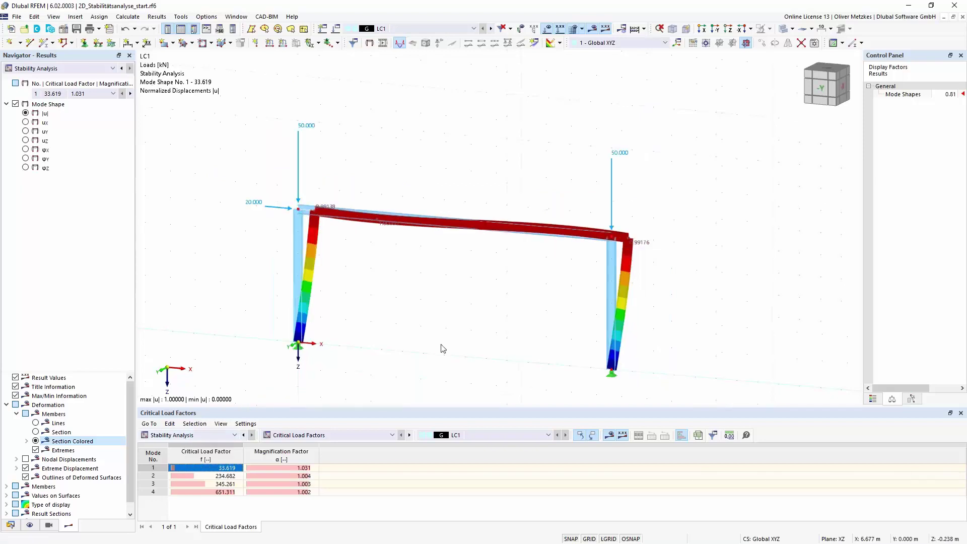
{"action": "middle_click_drag", "start_coordinate": [436, 309], "coordinate": [416, 248]}
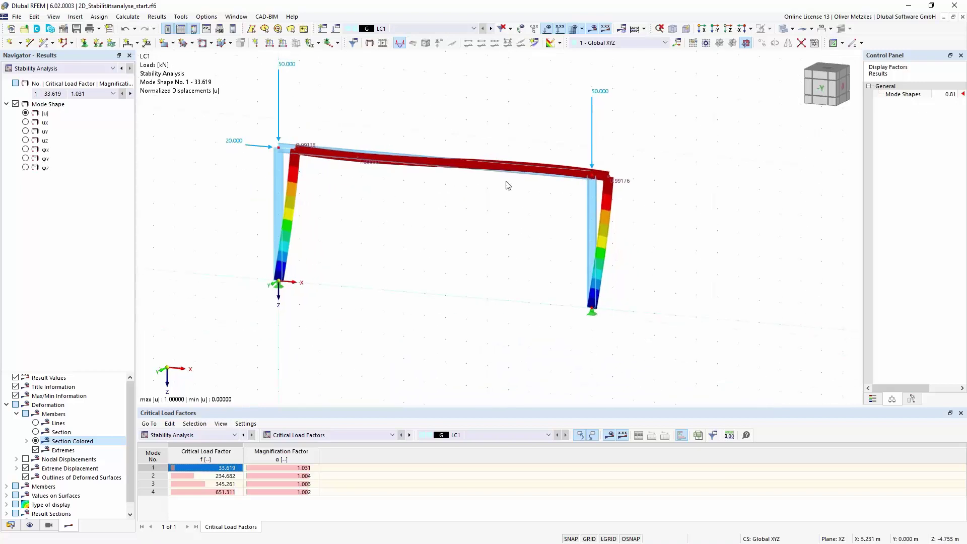
Change the model type to 3D in the model's base data
{"action": "middle_click_drag", "start_coordinate": [520, 222], "coordinate": [373, 207], "text": "ctrl"}
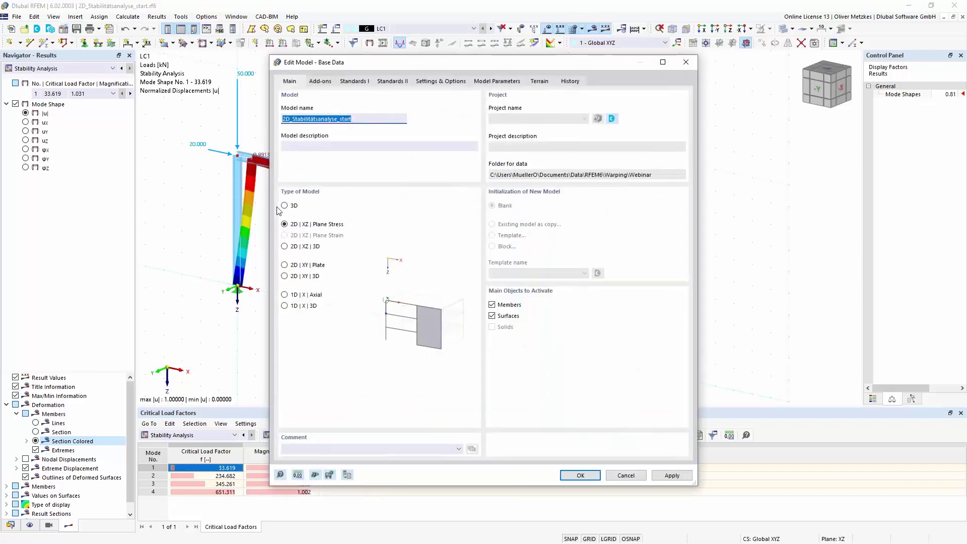
{"action": "left_click", "coordinate": [285, 206]}
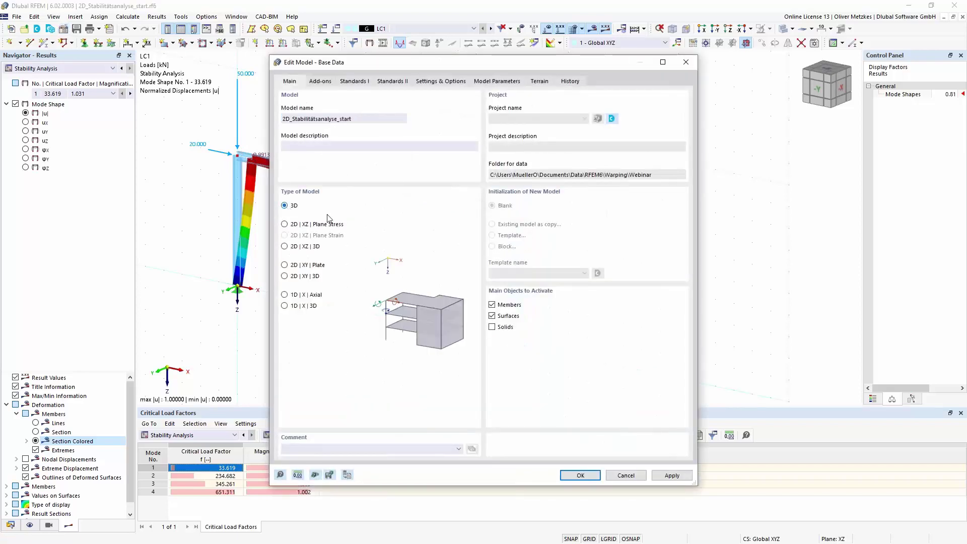
{"action": "left_click", "coordinate": [576, 475]}
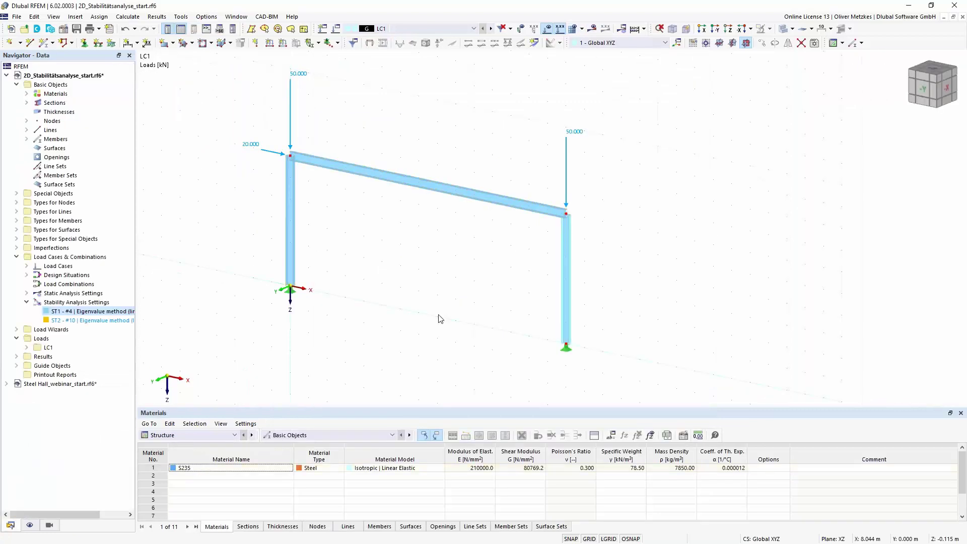
Try to calculate load case LC1 on the 3D model and display its results
{"action": "left_click", "coordinate": [592, 28]}
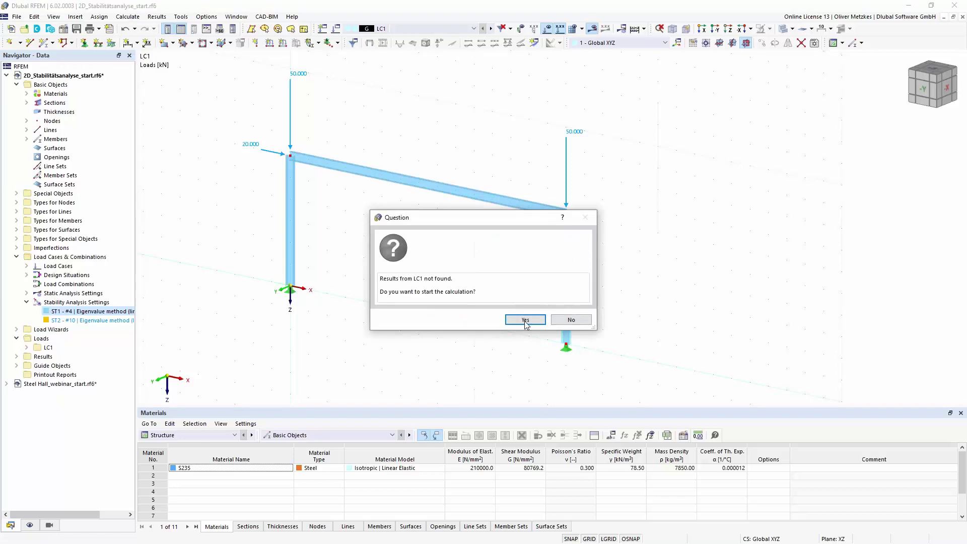
{"action": "left_click", "coordinate": [525, 320]}
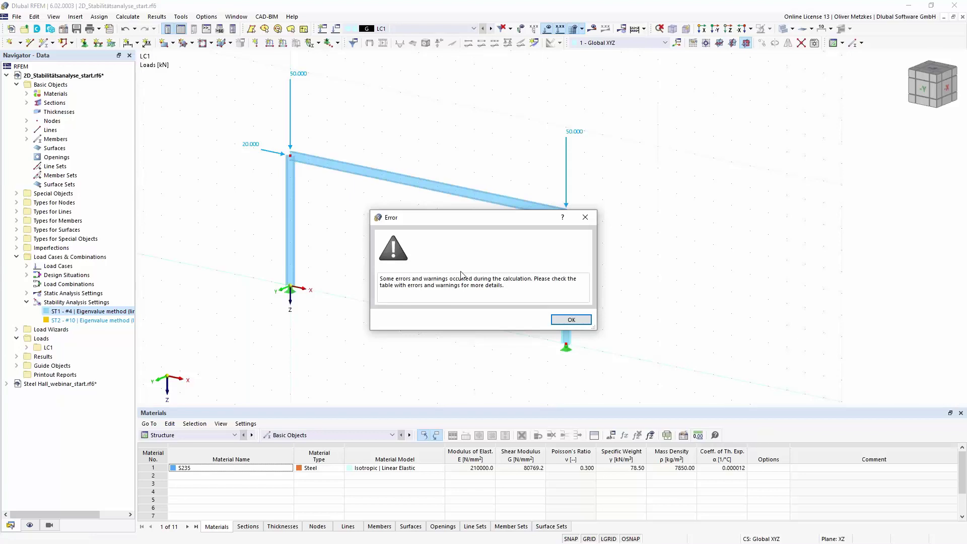
{"action": "left_click", "coordinate": [566, 320]}
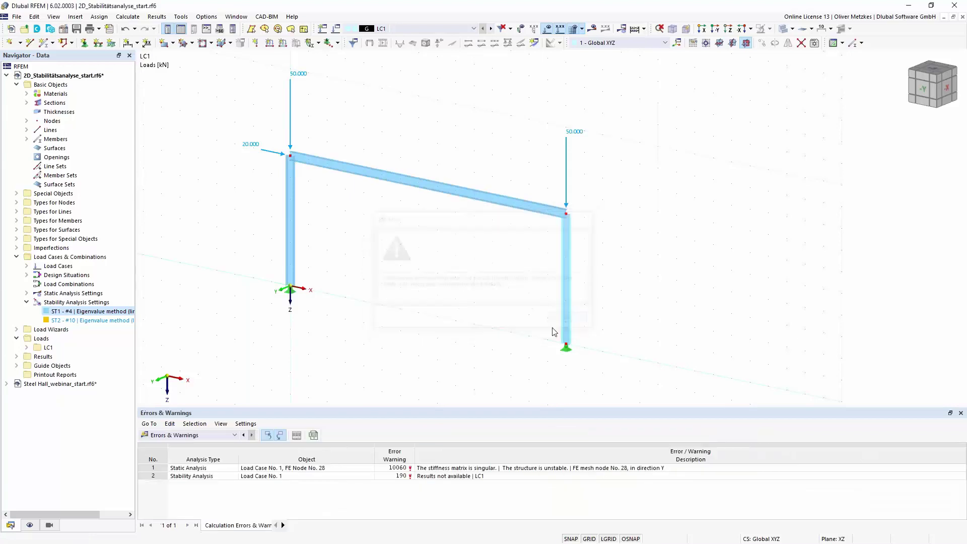
Locate the static analysis error of LC1 on the frame and inspect the column base supports in 3D
{"action": "left_click", "coordinate": [516, 468]}
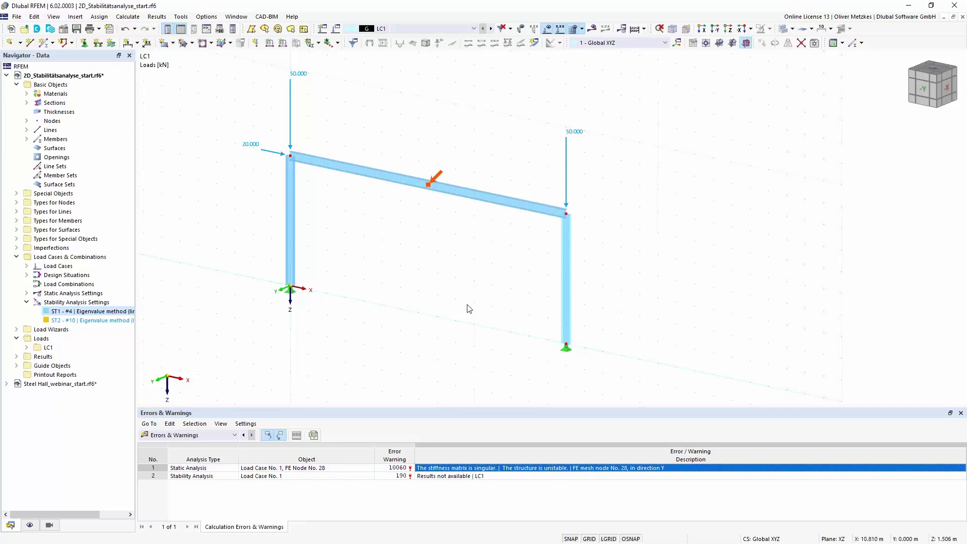
{"action": "scroll", "coordinate": [470, 302], "scroll_direction": "up", "scroll_amount": 2}
{"action": "scroll", "coordinate": [519, 293], "scroll_direction": "up", "scroll_amount": 1}
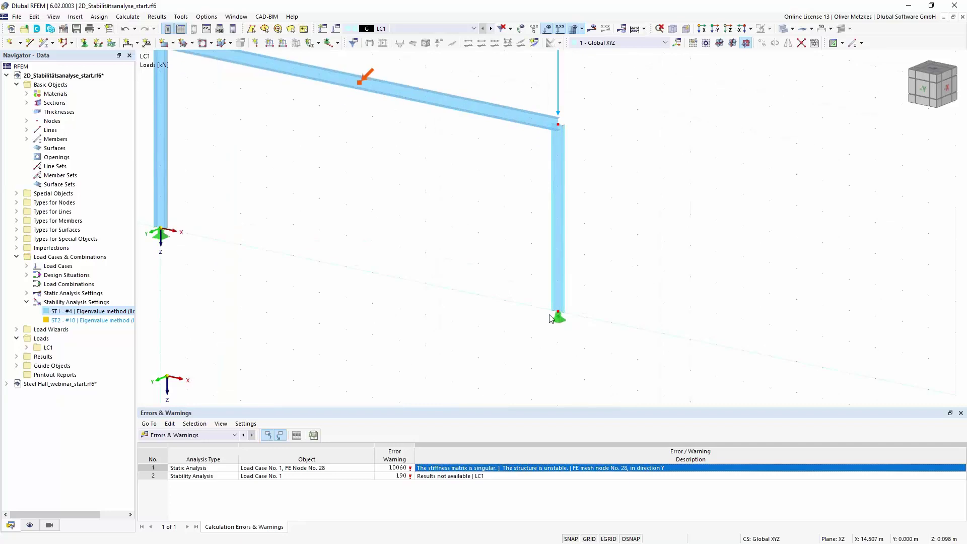
{"action": "middle_click_drag", "start_coordinate": [593, 333], "coordinate": [528, 325]}
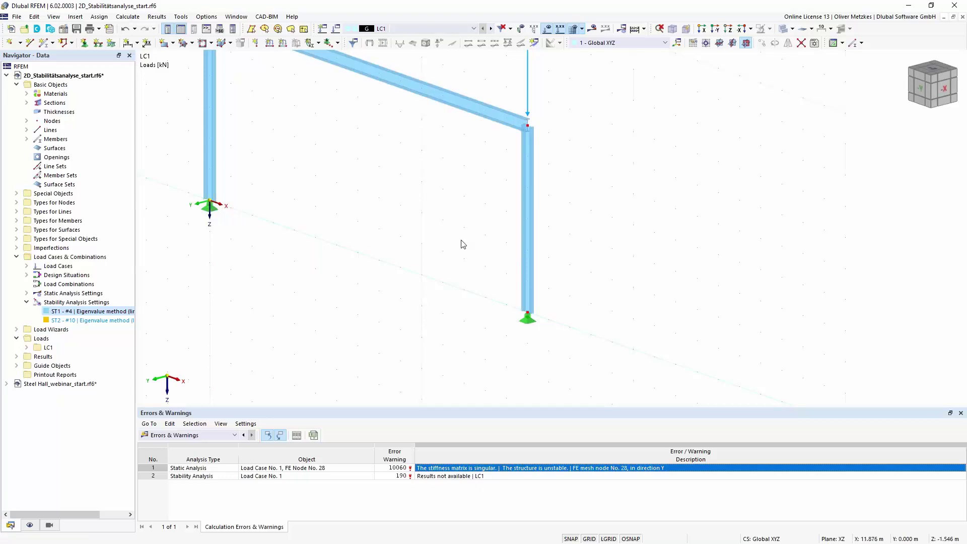
{"action": "scroll", "coordinate": [461, 242], "scroll_direction": "down", "scroll_amount": 1}
{"action": "mouse_move", "coordinate": [492, 188]}
{"action": "middle_mouse_down", "text": "ctrl"}
{"action": "mouse_move", "coordinate": [339, 183]}
{"action": "mouse_move", "coordinate": [483, 188]}
{"action": "middle_mouse_up", "text": "ctrl"}
{"action": "middle_click_drag", "start_coordinate": [386, 210], "coordinate": [406, 274]}
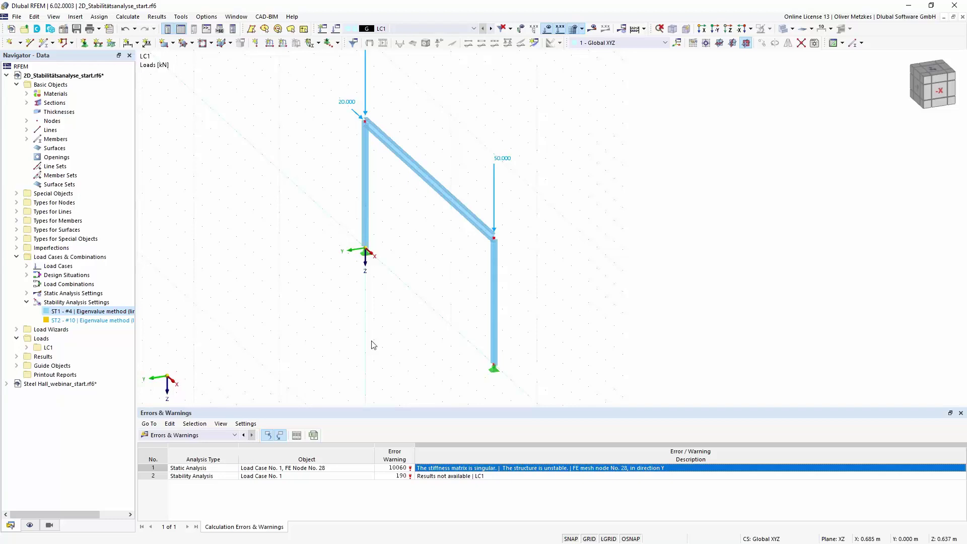
Enable calculation without loading for the instability check by mode shape in load case LC1's stability analysis settings ST1
{"action": "left_click", "coordinate": [564, 469]}
{"action": "left_click", "coordinate": [335, 32]}
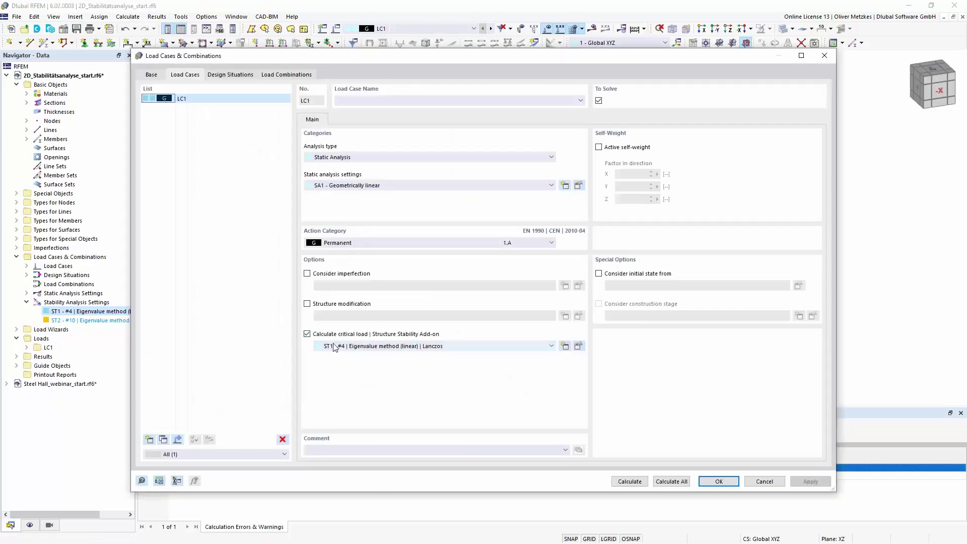
{"action": "left_click", "coordinate": [579, 346]}
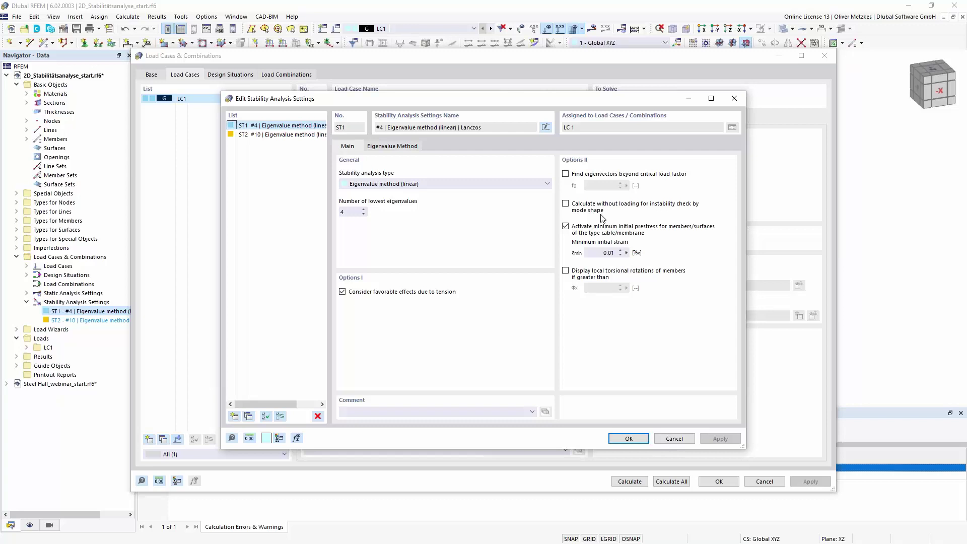
{"action": "left_click", "coordinate": [584, 207]}
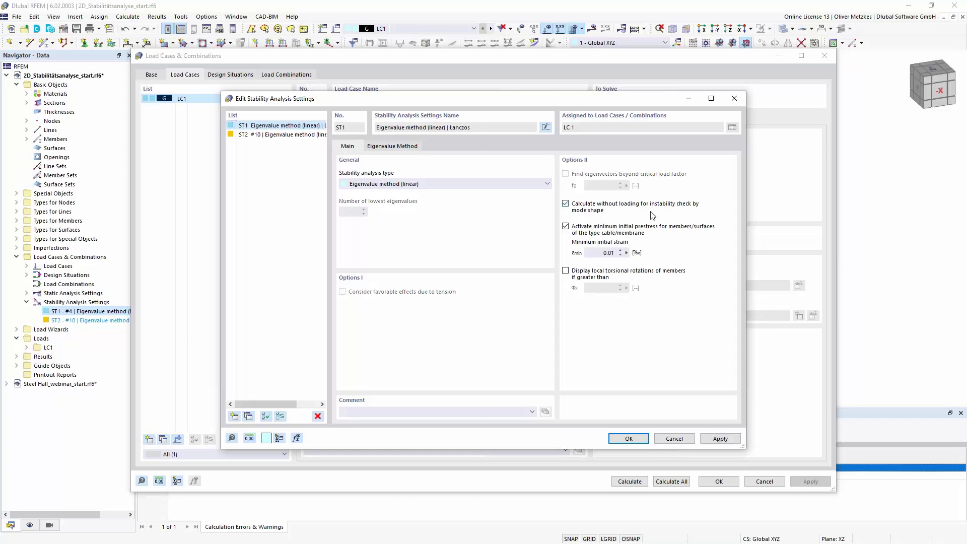
{"action": "left_click", "coordinate": [629, 439]}
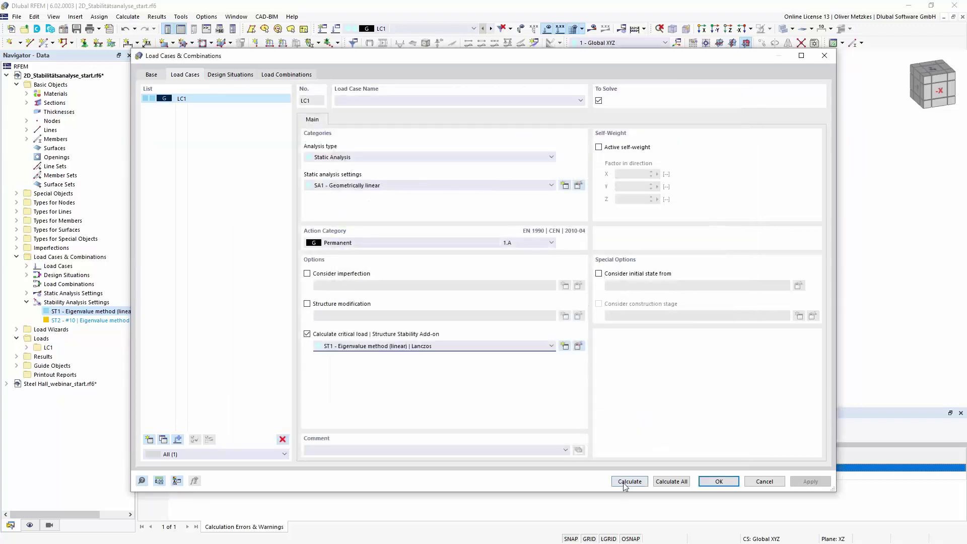
Calculate load case LC1 and examine the frame's instability mode shape in 3D
{"action": "left_click", "coordinate": [629, 481]}
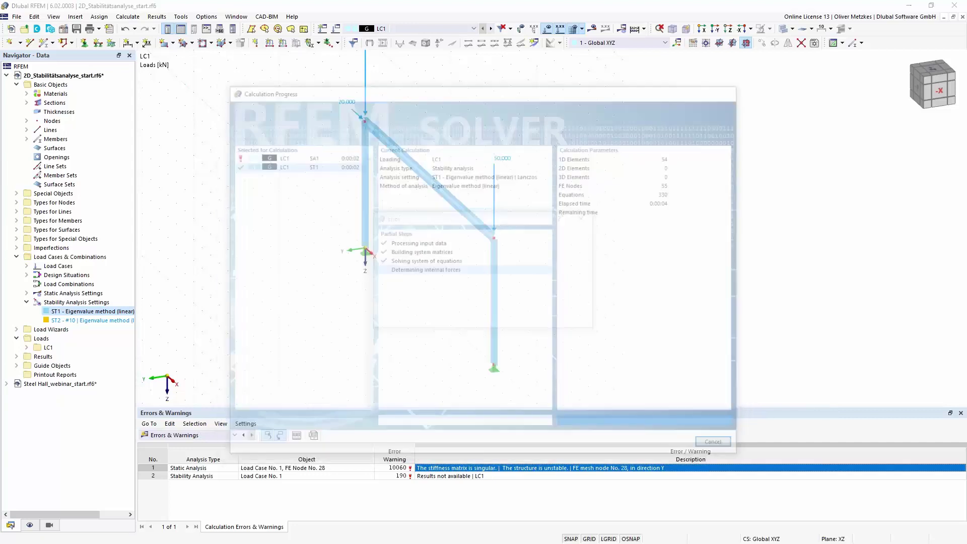
{"action": "left_click", "coordinate": [571, 320]}
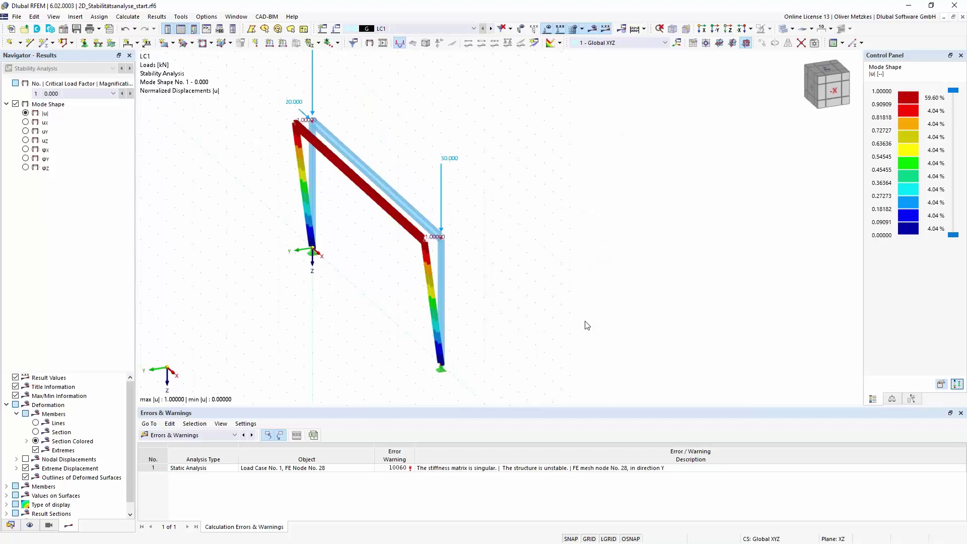
{"action": "middle_click_drag", "start_coordinate": [411, 241], "coordinate": [535, 253]}
{"action": "mouse_move", "coordinate": [535, 253]}
{"action": "right_mouse_down"}
{"action": "mouse_move", "coordinate": [517, 243]}
{"action": "mouse_move", "coordinate": [537, 264]}
{"action": "right_mouse_up"}
{"action": "left_click", "coordinate": [409, 251]}
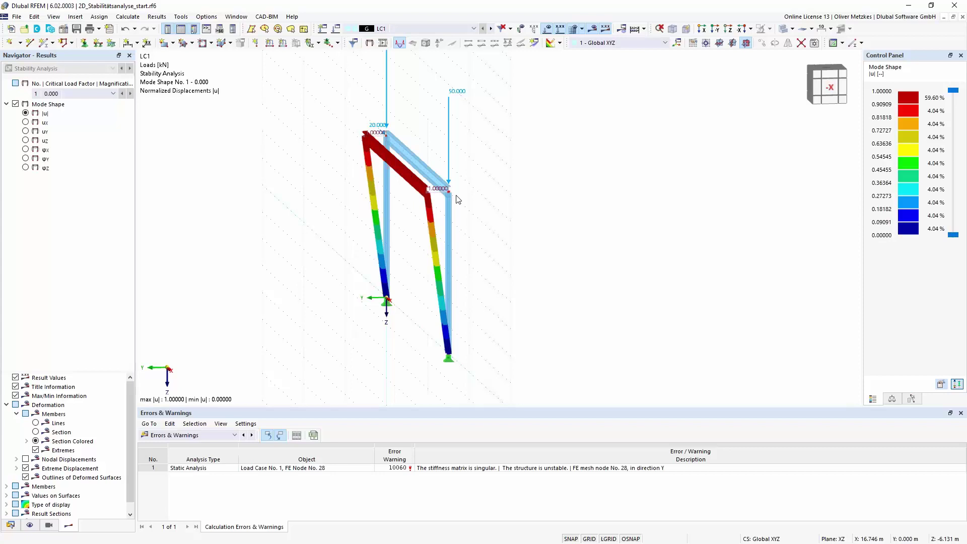
Set the mode shape display factor to 1.81 and examine the enlarged out-of-plane displacement of the frame
{"action": "left_click", "coordinate": [910, 399]}
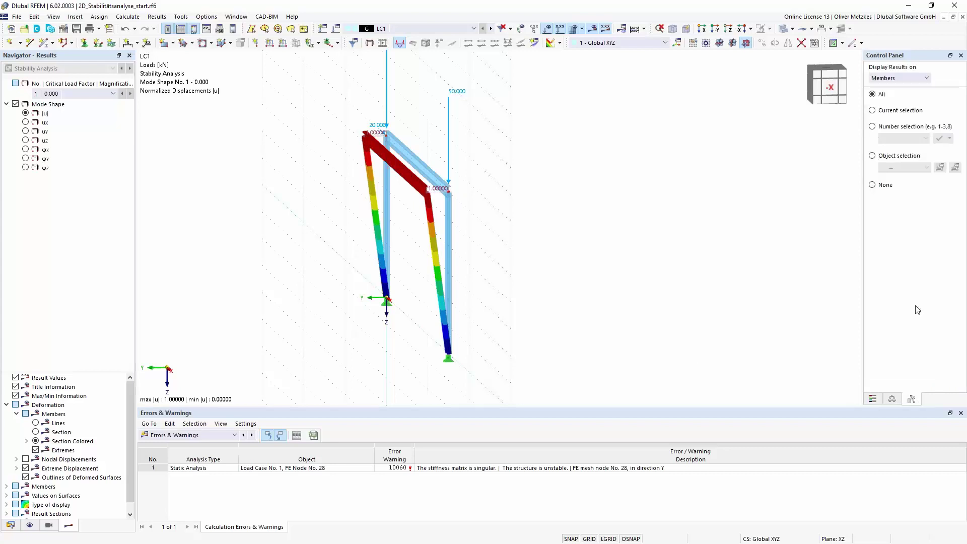
{"action": "left_click", "coordinate": [892, 399]}
{"action": "left_click", "coordinate": [940, 94]}
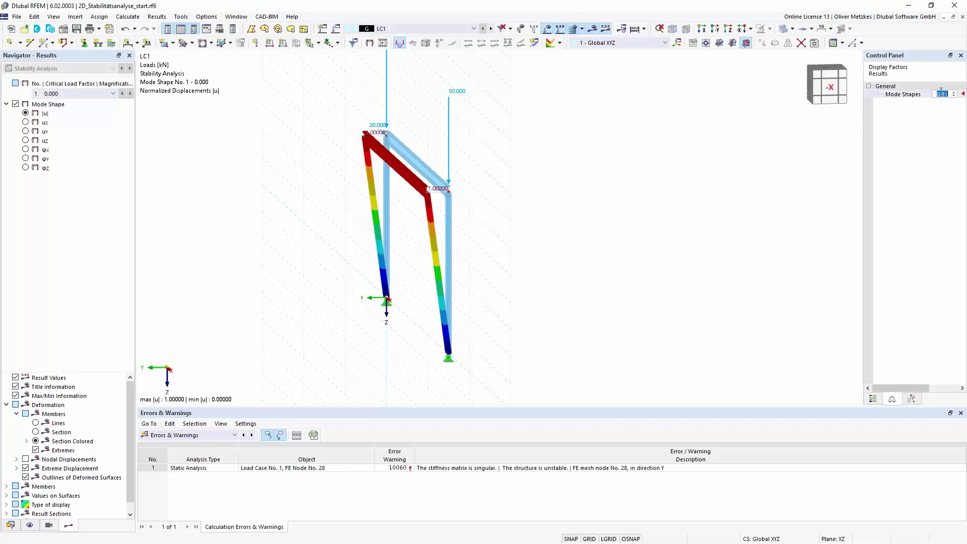
{"action": "left_click_drag", "start_coordinate": [914, 56], "coordinate": [836, 59]}
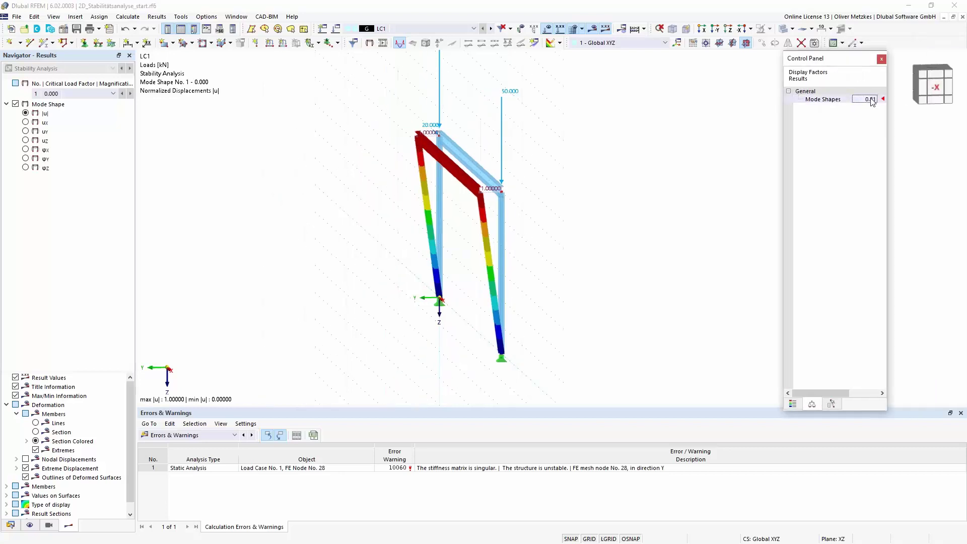
{"action": "left_click", "coordinate": [874, 97]}
{"action": "left_click", "coordinate": [874, 97]}
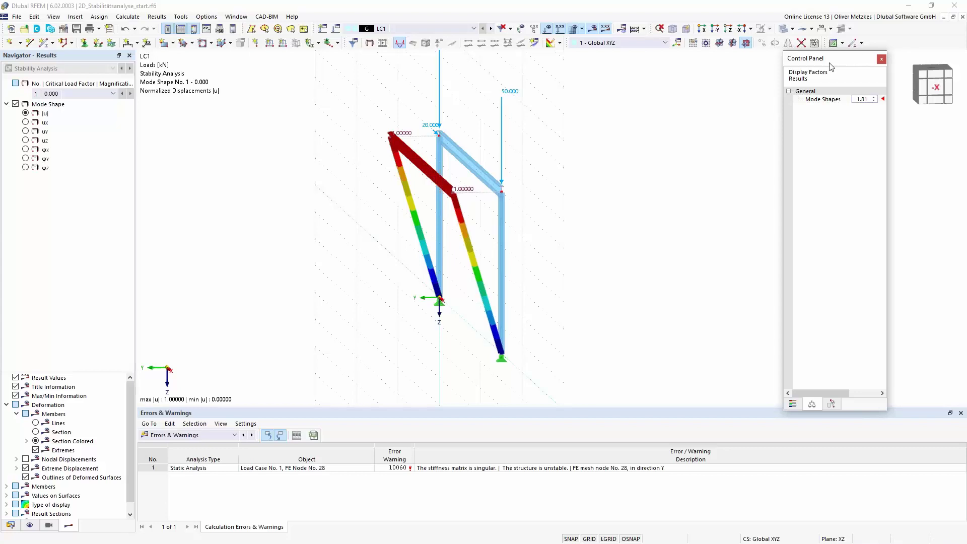
{"action": "double_click", "coordinate": [847, 60]}
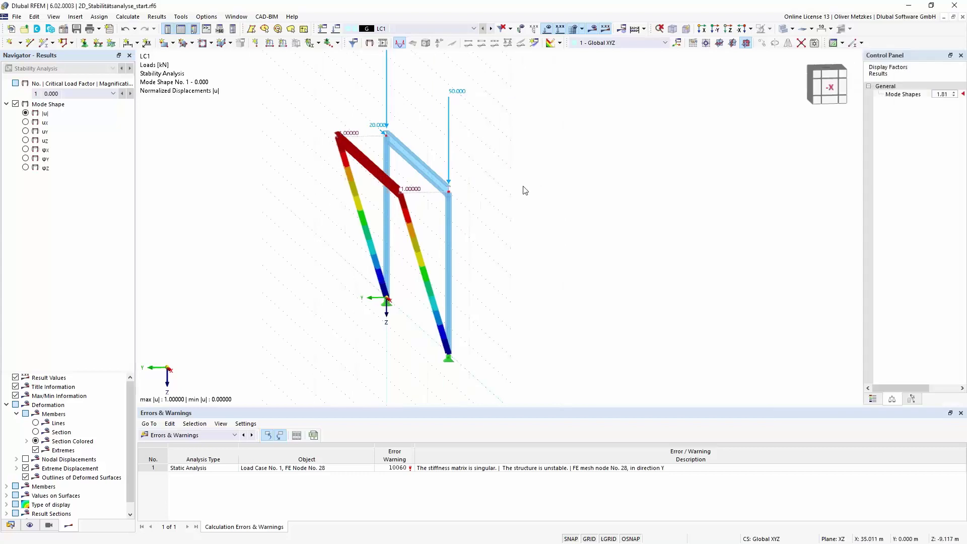
{"action": "right_click_drag", "start_coordinate": [388, 322], "coordinate": [438, 321]}
{"action": "left_click", "coordinate": [422, 305]}
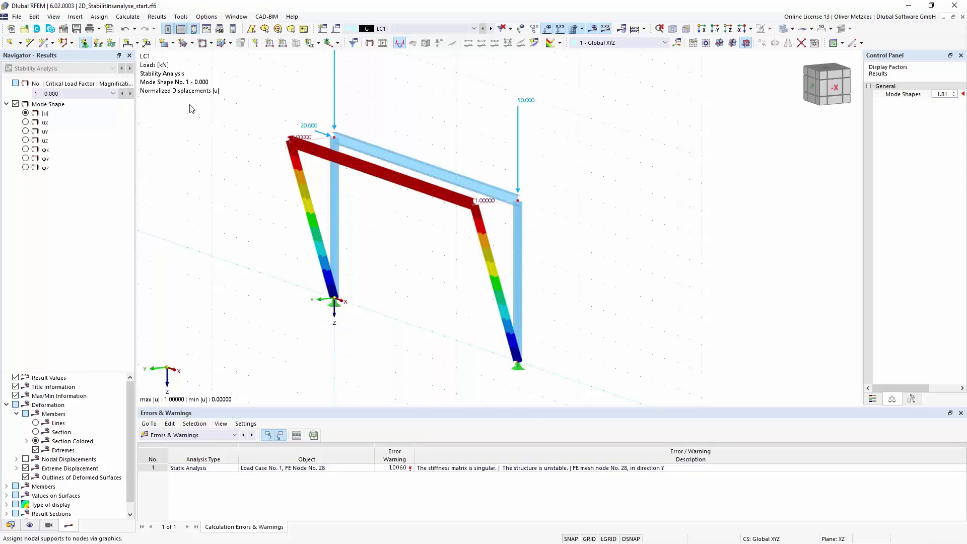
Create a nodal support restraining only translation uY and assign it to the two upper corner nodes of the frame
{"action": "left_click", "coordinate": [85, 42]}
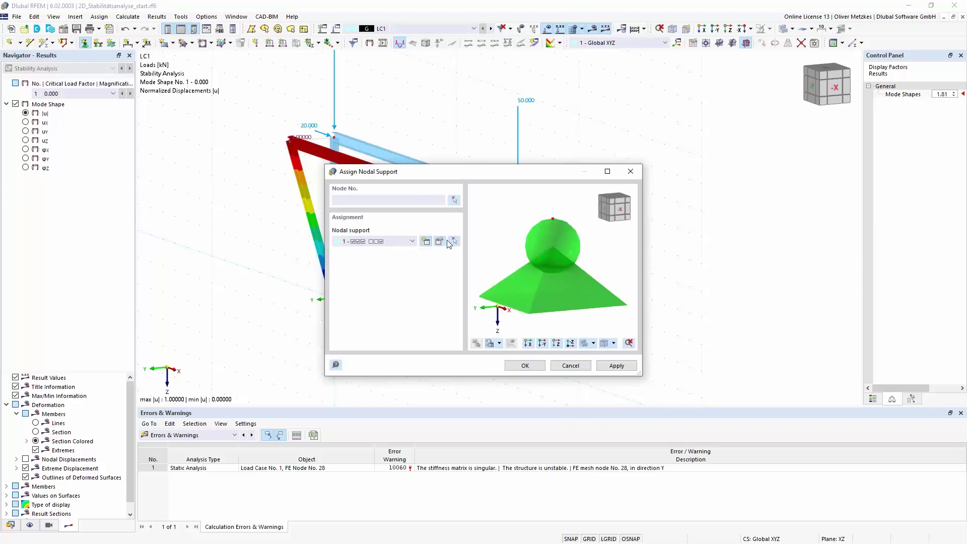
{"action": "left_click", "coordinate": [429, 244]}
{"action": "left_click", "coordinate": [329, 212]}
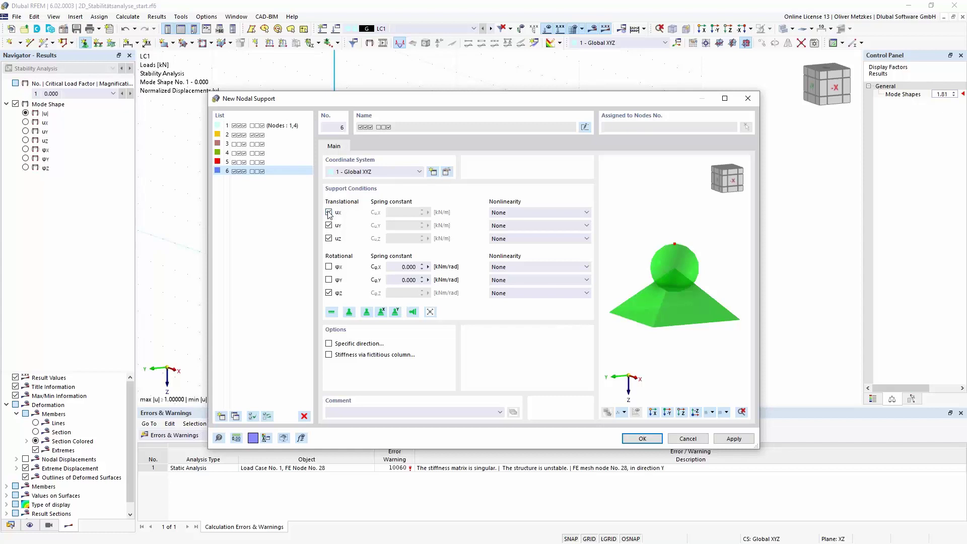
{"action": "left_click", "coordinate": [329, 238]}
{"action": "left_click", "coordinate": [329, 292]}
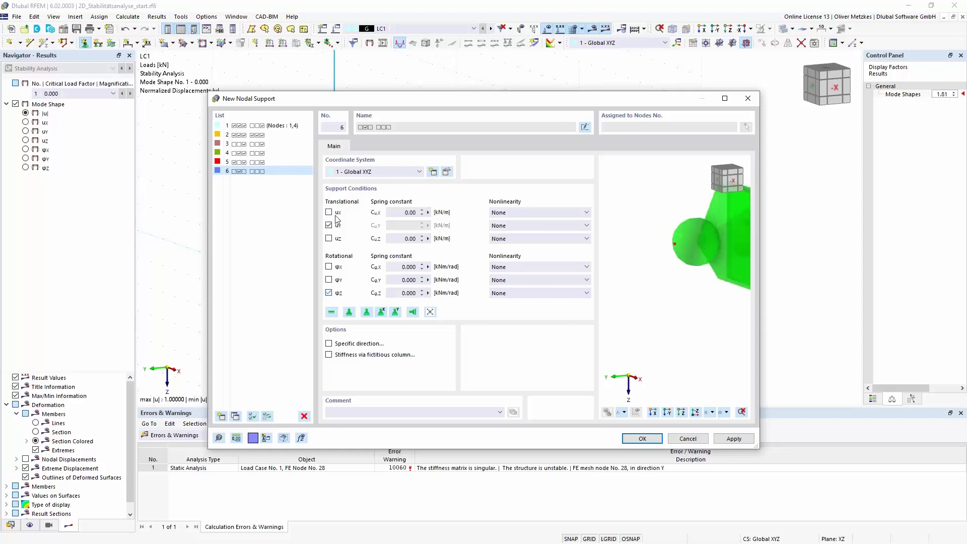
{"action": "left_click", "coordinate": [642, 438]}
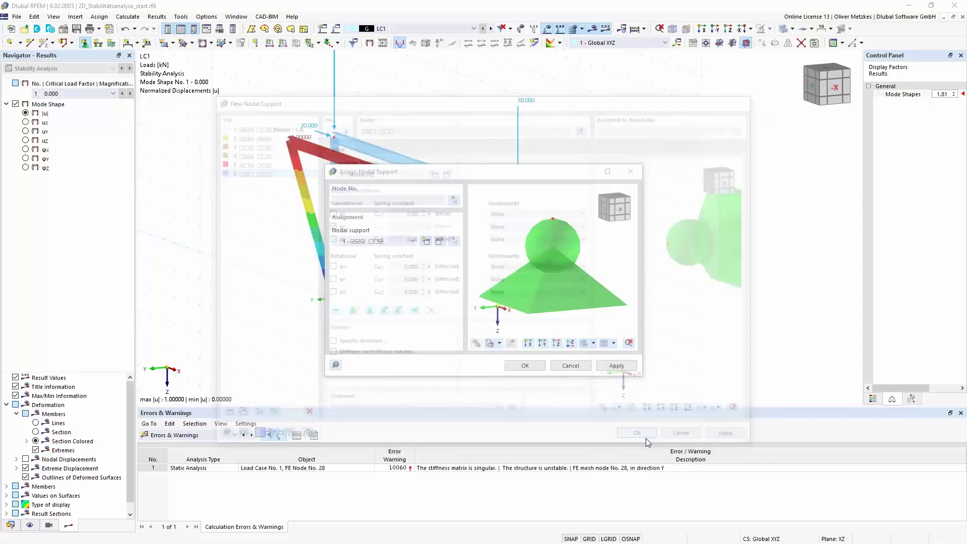
{"action": "left_click", "coordinate": [527, 365]}
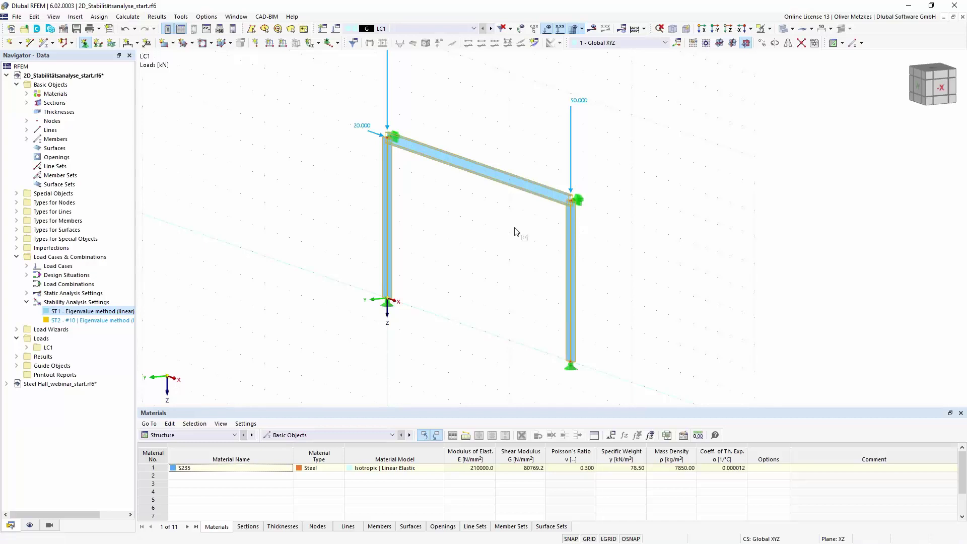
{"action": "left_click", "coordinate": [499, 228]}
{"action": "scroll", "coordinate": [387, 251], "scroll_direction": "down", "scroll_amount": 2}
{"action": "middle_click_drag", "start_coordinate": [385, 252], "coordinate": [411, 222], "text": "ctrl"}
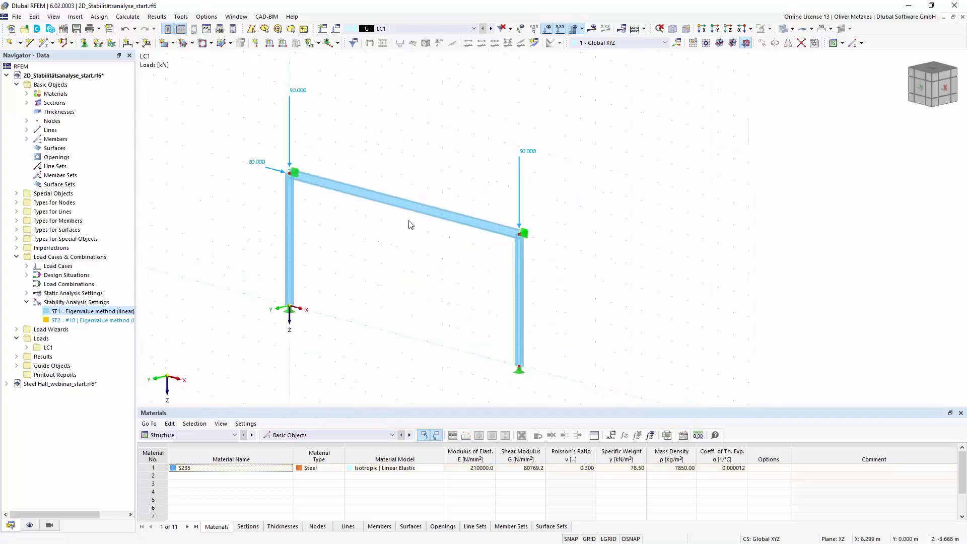
Disable calculation without loading for the instability check in stability analysis settings ST1
{"action": "double_click", "coordinate": [90, 312]}
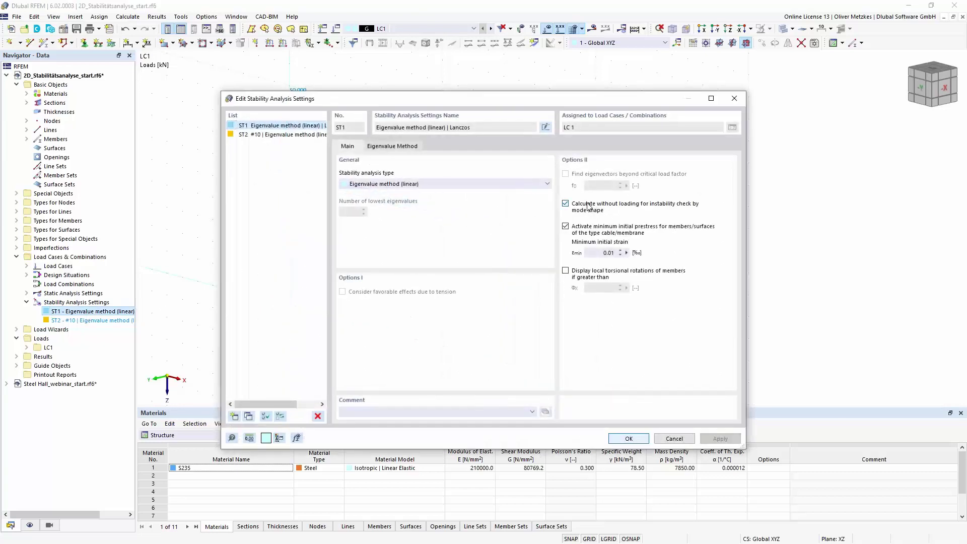
{"action": "left_click", "coordinate": [591, 207]}
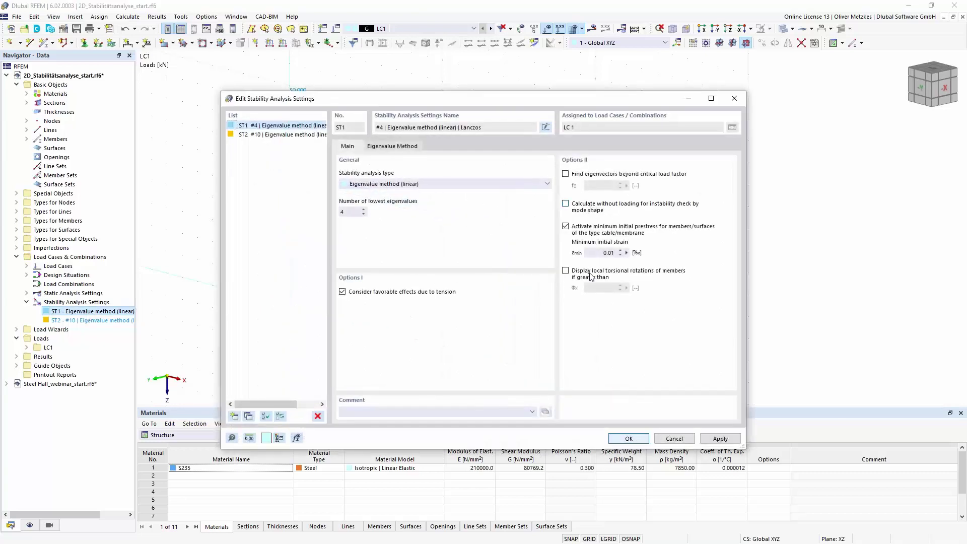
{"action": "left_click", "coordinate": [627, 439]}
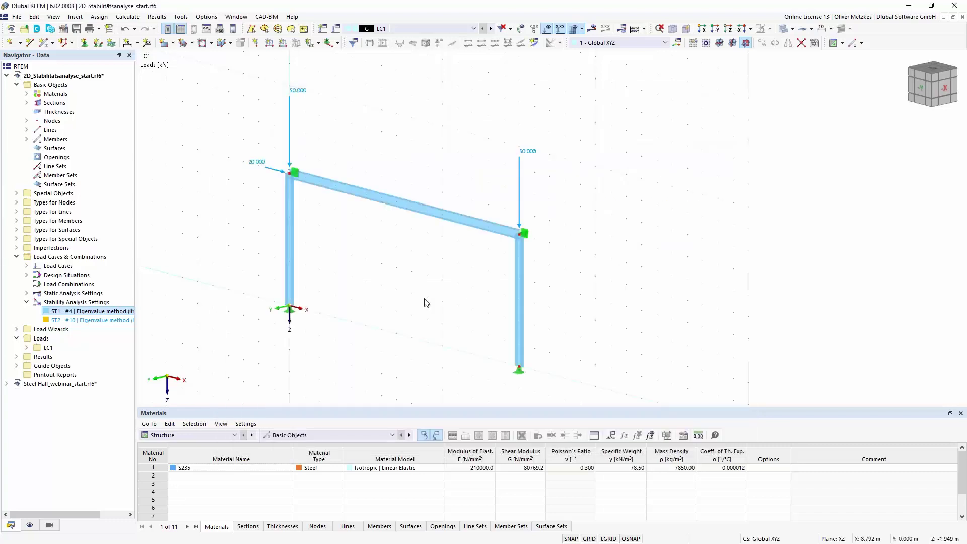
Calculate load case LC1 and switch the displayed results to Stability Analysis
{"action": "left_click", "coordinate": [592, 28]}
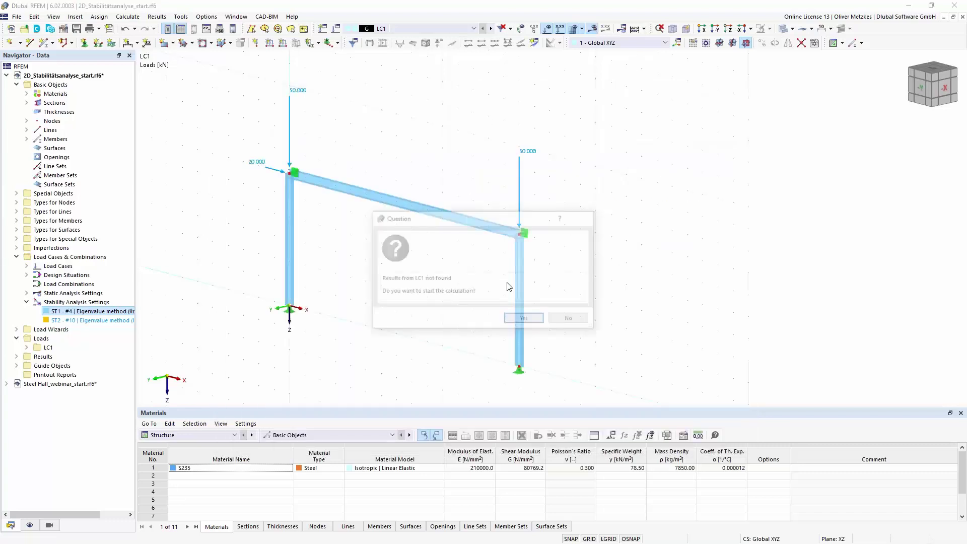
{"action": "left_click", "coordinate": [524, 322]}
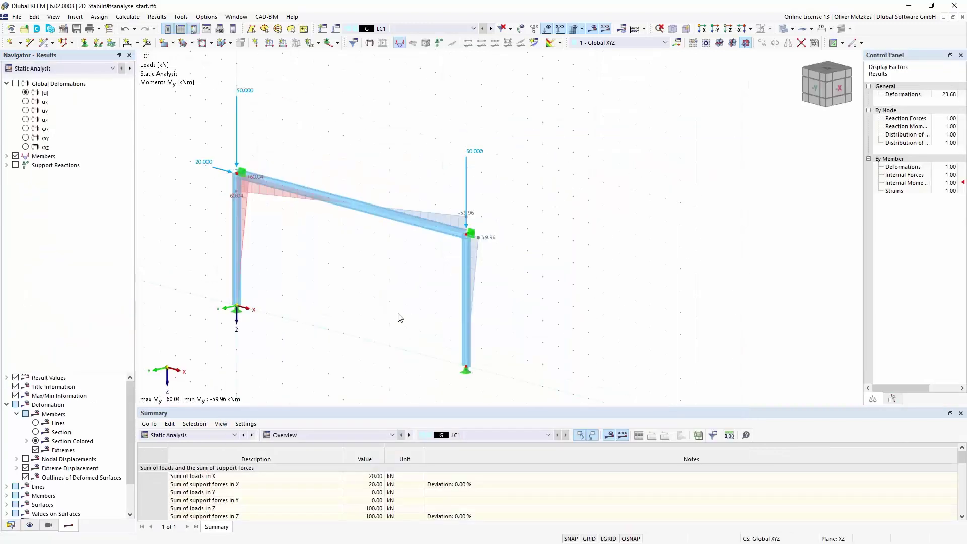
{"action": "left_click", "coordinate": [48, 68]}
{"action": "left_click", "coordinate": [50, 86]}
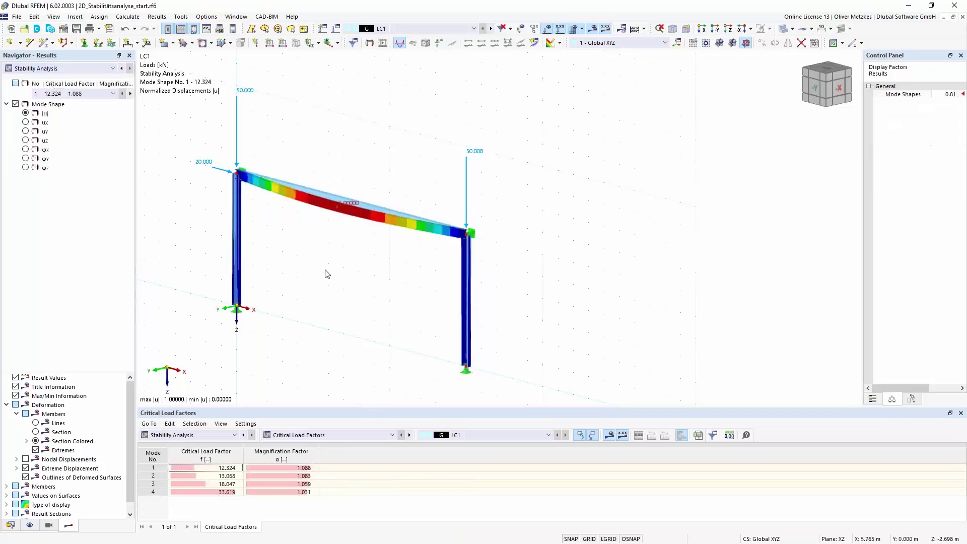
Examine the mode 1 shape of the supported frame and display the mode 2 shape
{"action": "right_click_drag", "start_coordinate": [335, 291], "coordinate": [387, 286]}
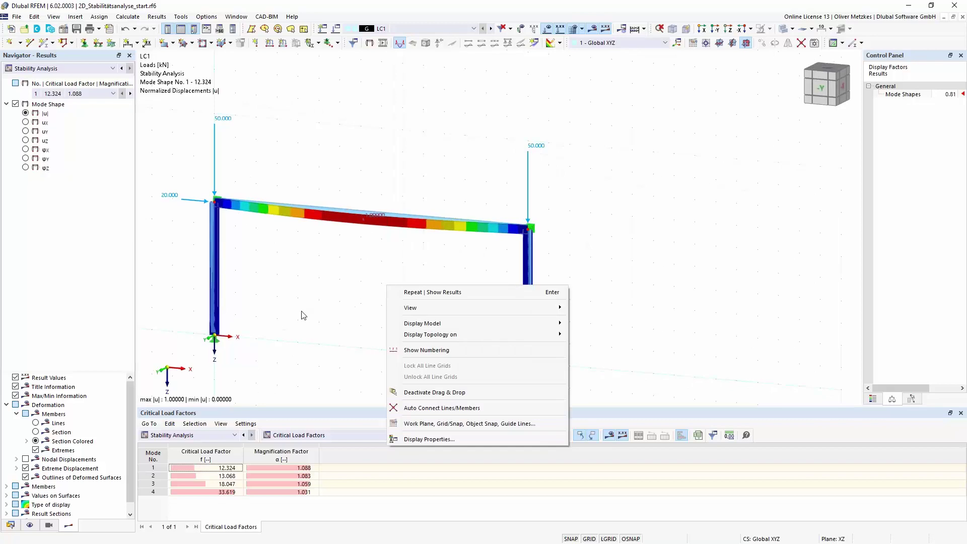
{"action": "left_click", "coordinate": [304, 315]}
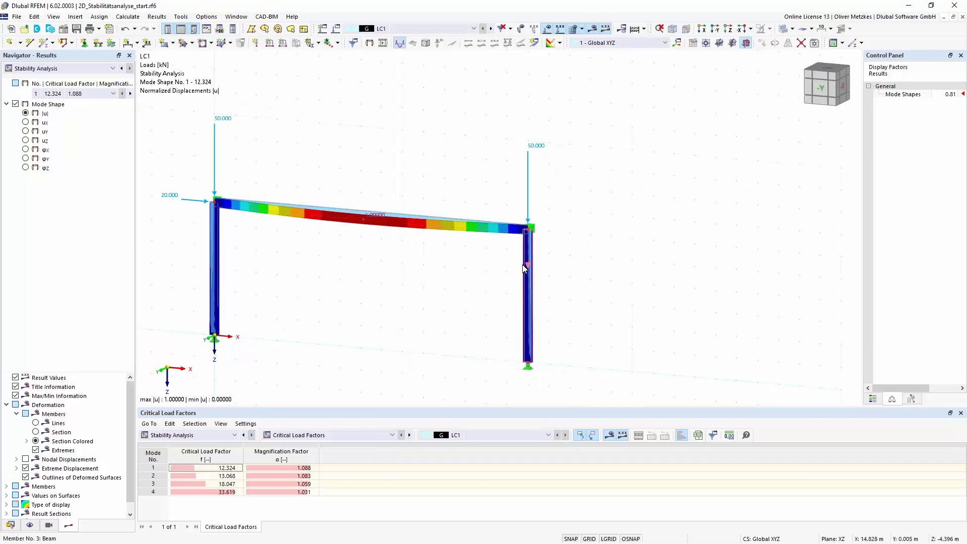
{"action": "left_click", "coordinate": [226, 476]}
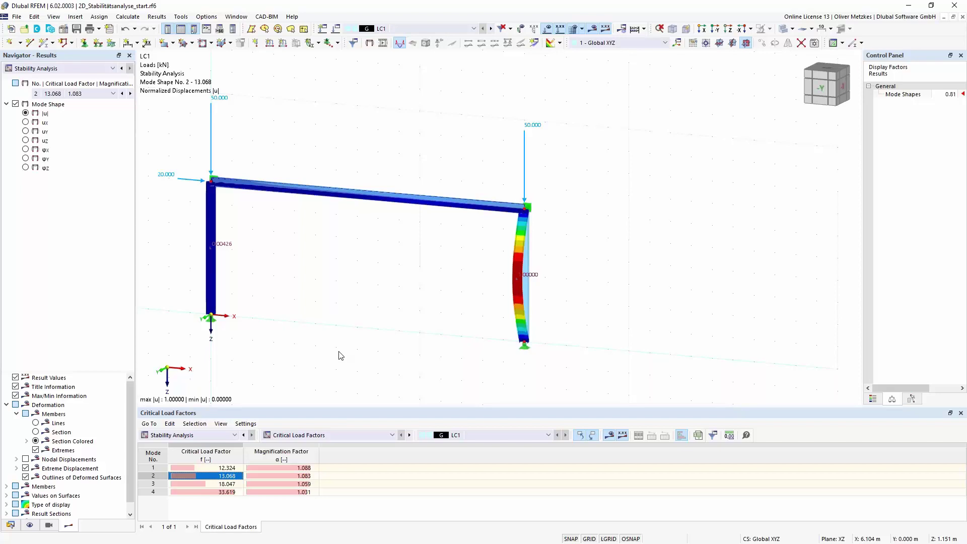
Show the stability results by member in the Effective Lengths and Critical Loads by Member table
{"action": "left_click", "coordinate": [351, 435]}
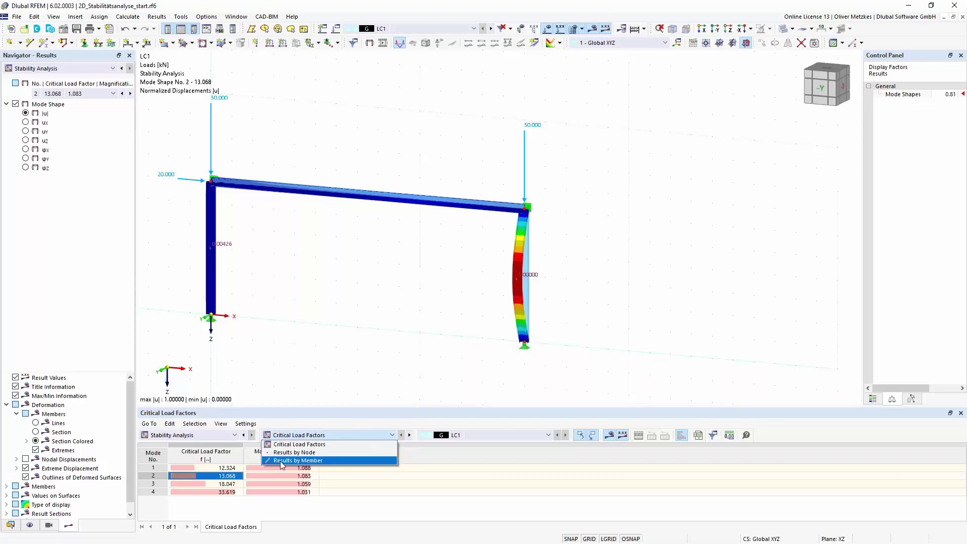
{"action": "left_click", "coordinate": [342, 463]}
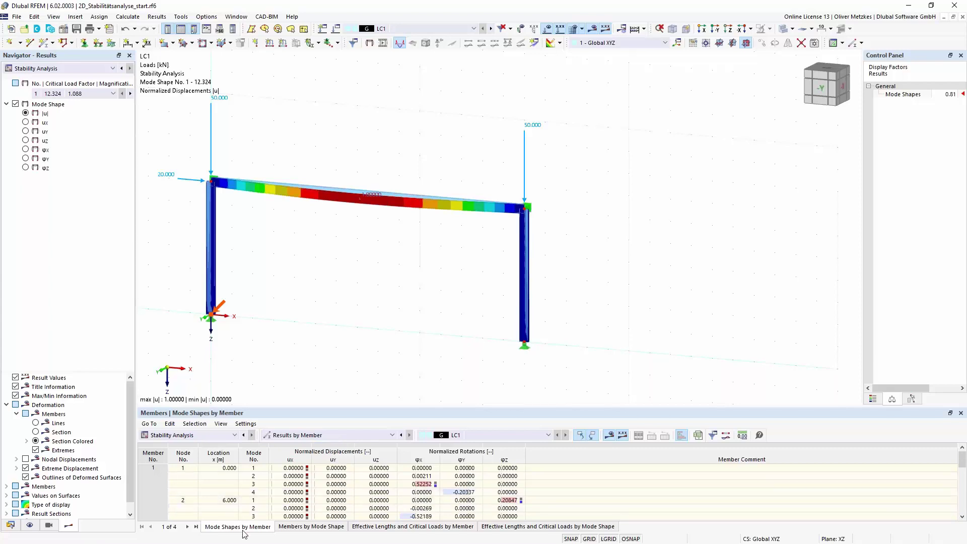
{"action": "left_click", "coordinate": [378, 533]}
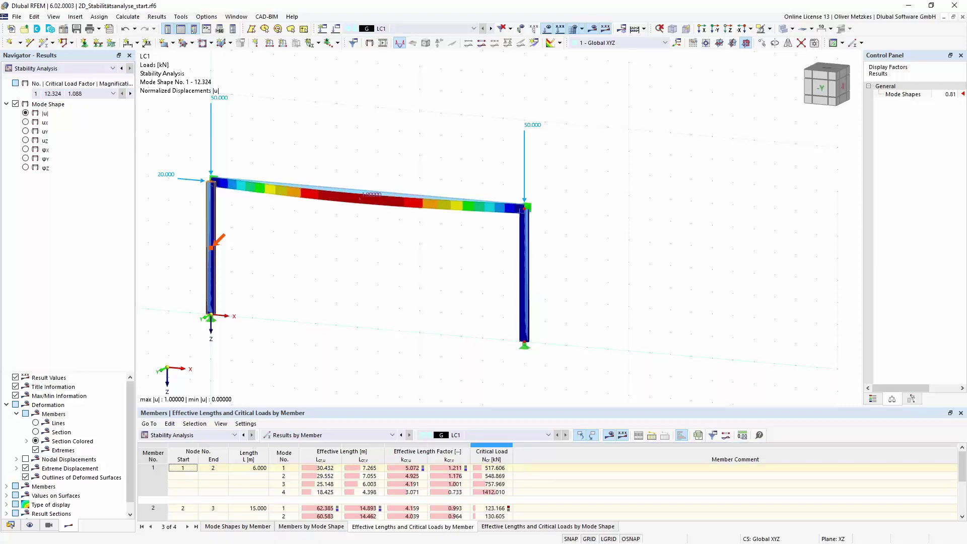
Find the right-hand column (member 3) in the effective lengths table and display its mode 2 shape
{"action": "left_click", "coordinate": [528, 284]}
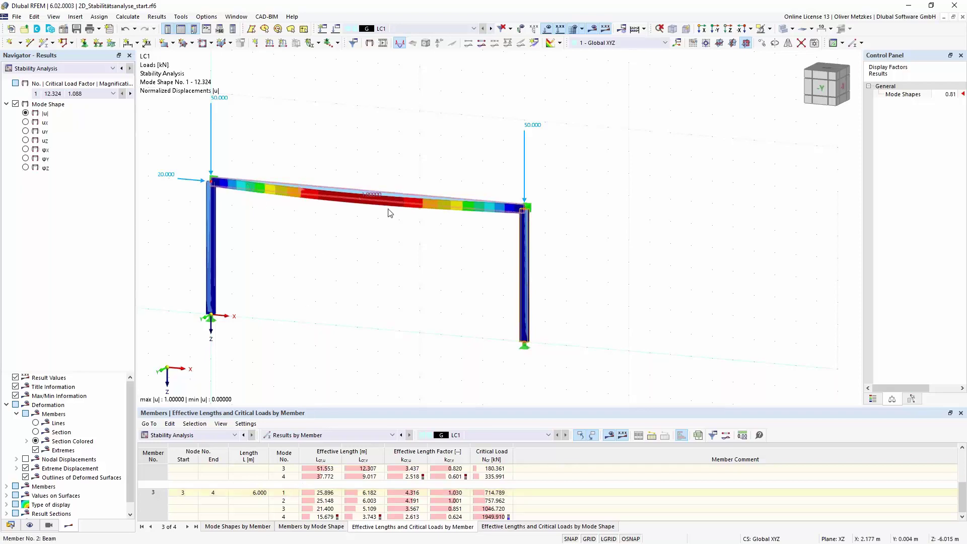
{"action": "left_click", "coordinate": [284, 501]}
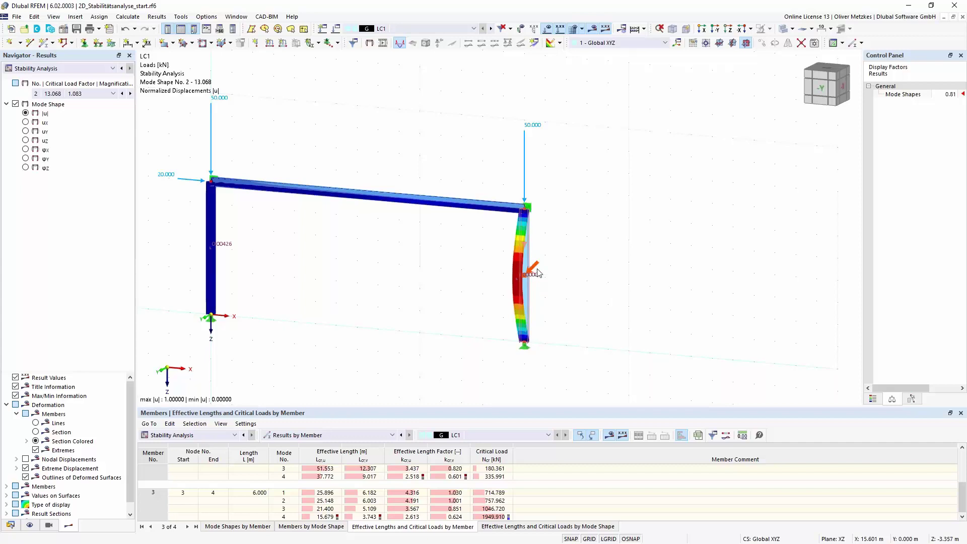
Display the local axis systems of the members, starting from the right-hand column (member 3)
{"action": "scroll", "coordinate": [528, 262], "scroll_direction": "up", "scroll_amount": 5}
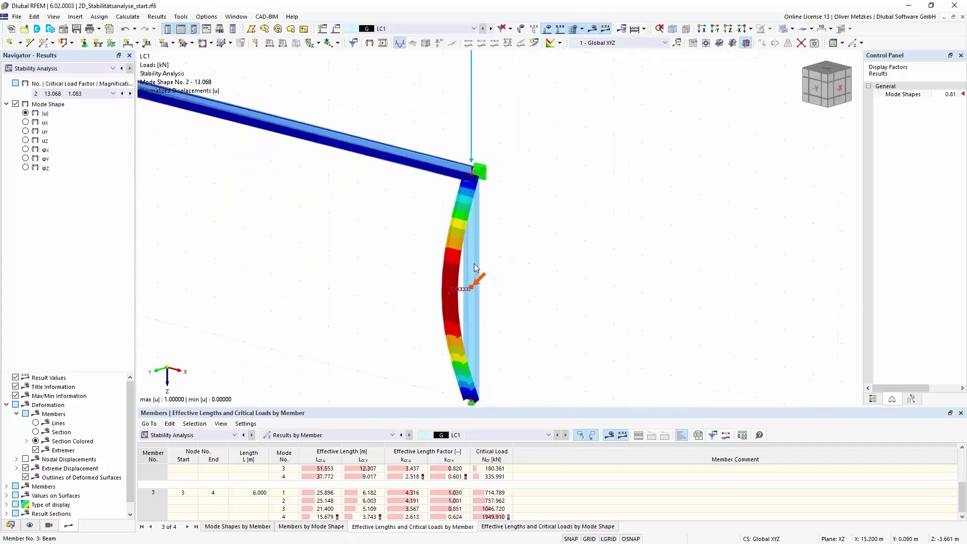
{"action": "right_click", "coordinate": [473, 264]}
{"action": "mouse_move", "coordinate": [523, 298]}
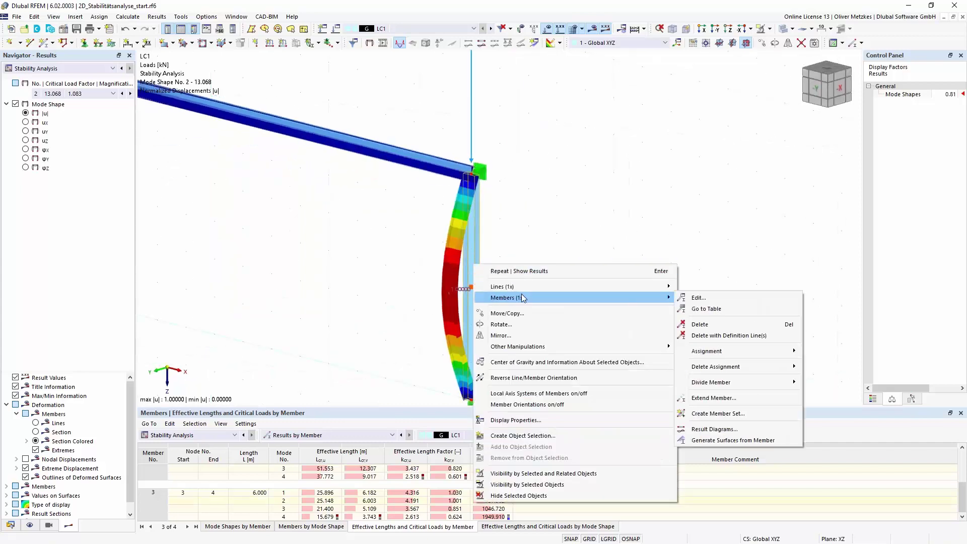
{"action": "left_click", "coordinate": [571, 394]}
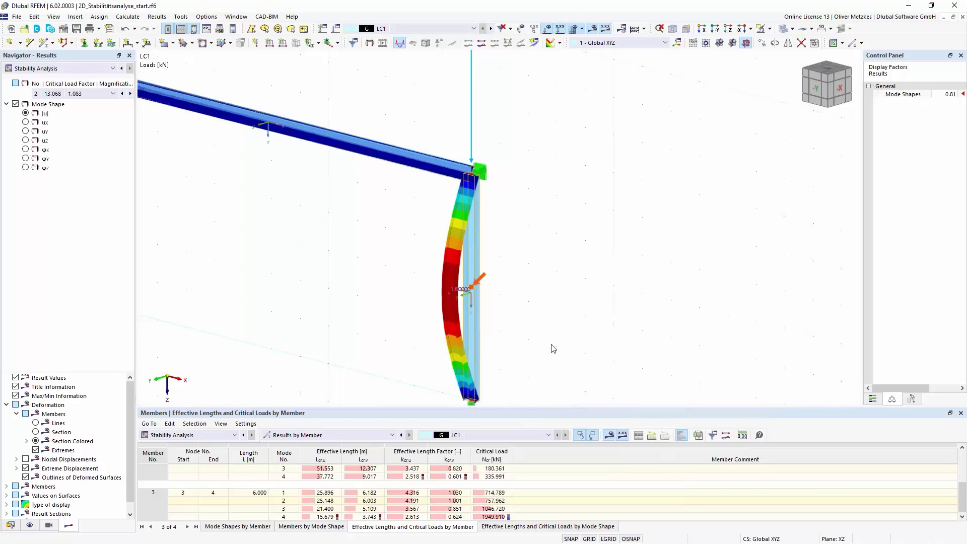
{"action": "scroll", "coordinate": [485, 309], "scroll_direction": "up", "scroll_amount": 3}
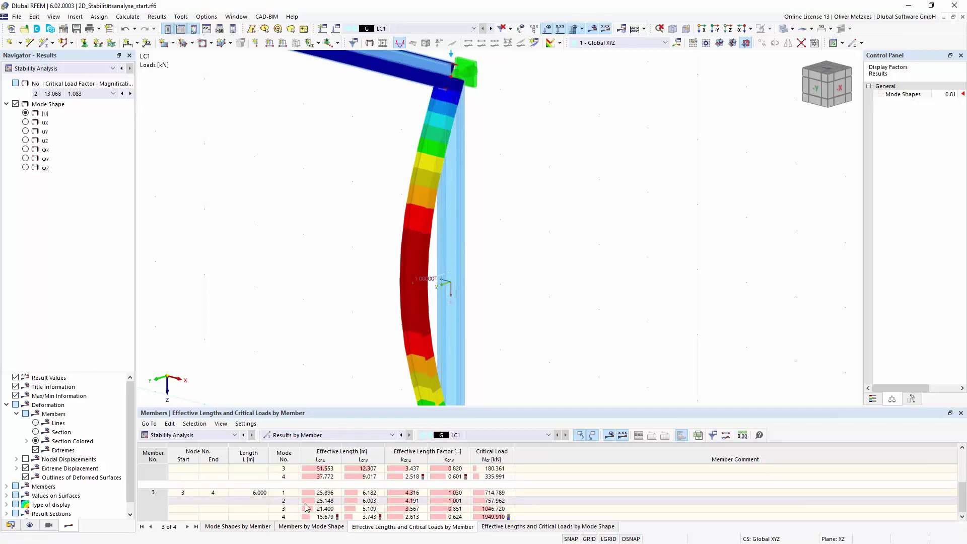
Check member 3's minor-axis effective length and effective length factor for mode 2 against its buckled shape
{"action": "left_click", "coordinate": [365, 500]}
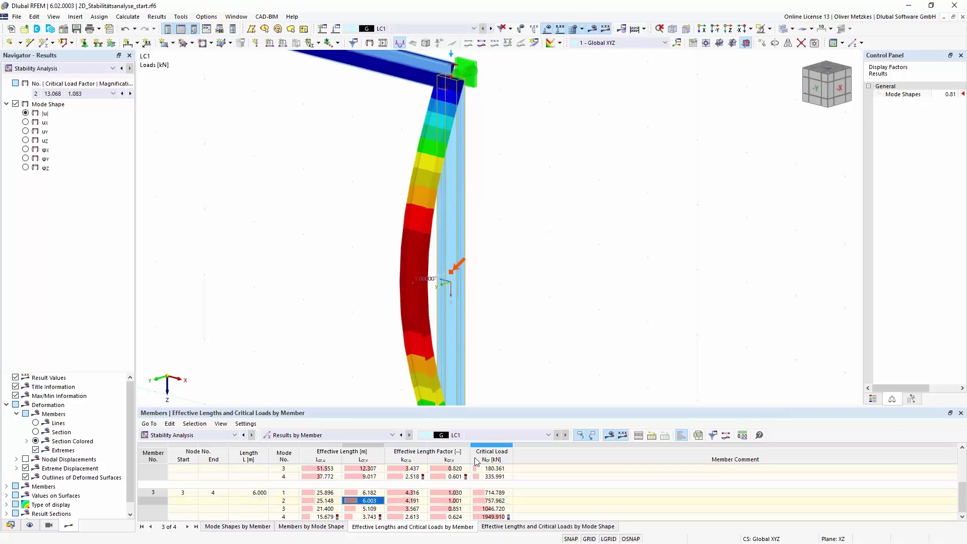
{"action": "left_click", "coordinate": [449, 501]}
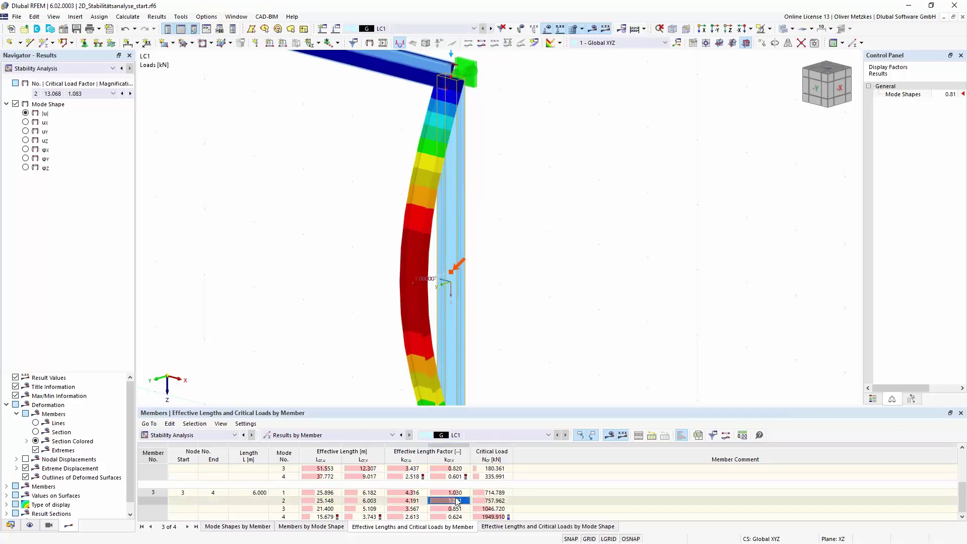
{"action": "scroll", "coordinate": [552, 272], "scroll_direction": "down", "scroll_amount": 5}
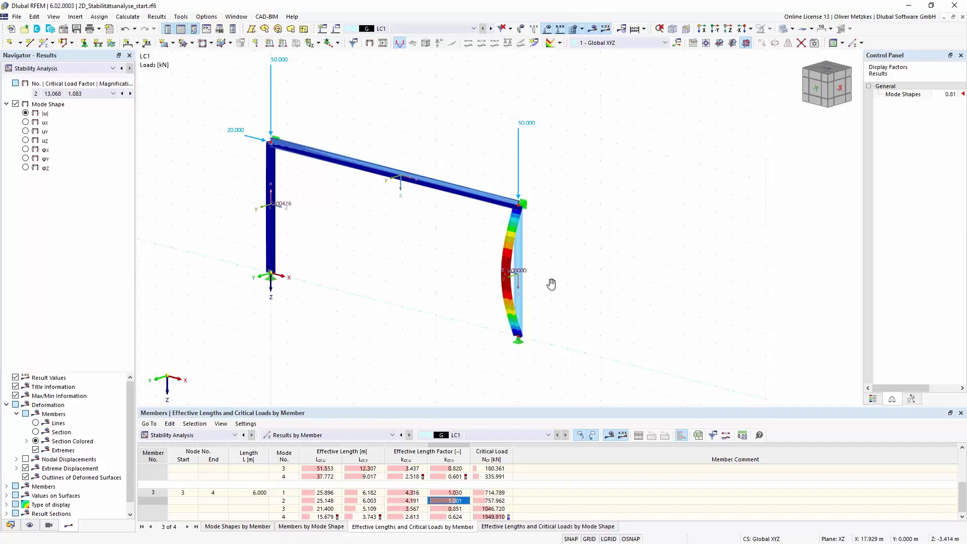
{"action": "mouse_move", "coordinate": [553, 283]}
{"action": "middle_mouse_down", "text": "ctrl"}
{"action": "mouse_move", "coordinate": [542, 282]}
{"action": "mouse_move", "coordinate": [541, 269]}
{"action": "middle_mouse_up", "text": "ctrl"}
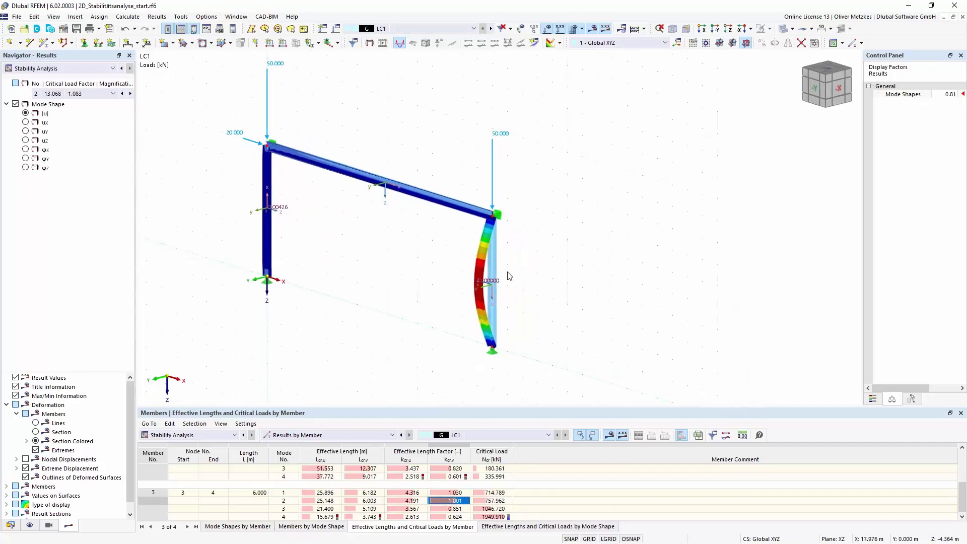
{"action": "scroll", "coordinate": [509, 274], "scroll_direction": "up", "scroll_amount": 5}
{"action": "middle_click_drag", "start_coordinate": [491, 199], "coordinate": [471, 158]}
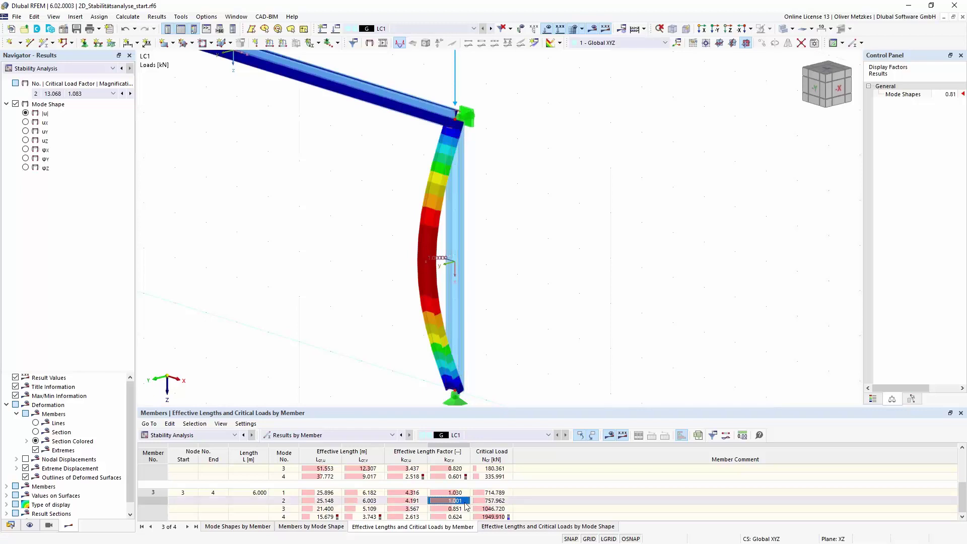
Display the mode 4 shape and check member 3's major-axis effective length and effective length factor
{"action": "left_click", "coordinate": [283, 517]}
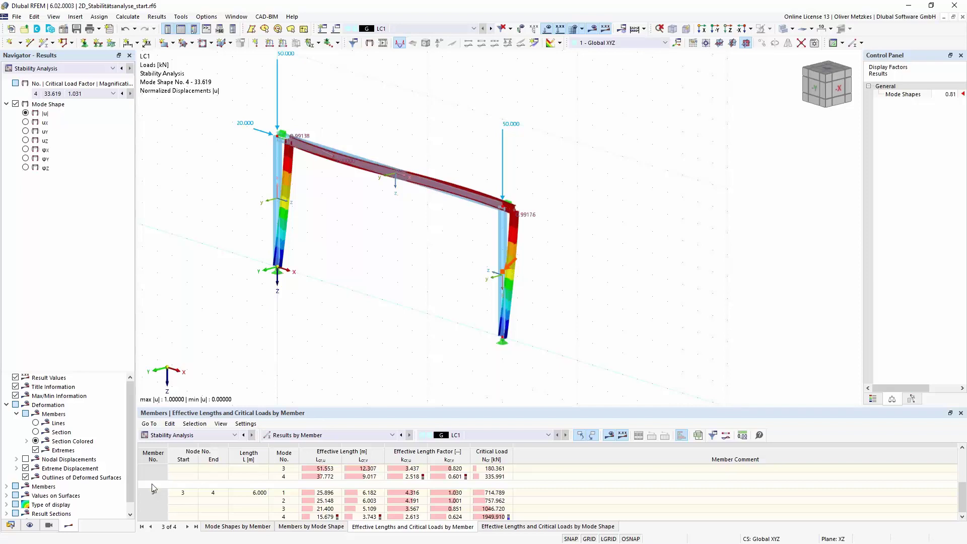
{"action": "left_click", "coordinate": [283, 516]}
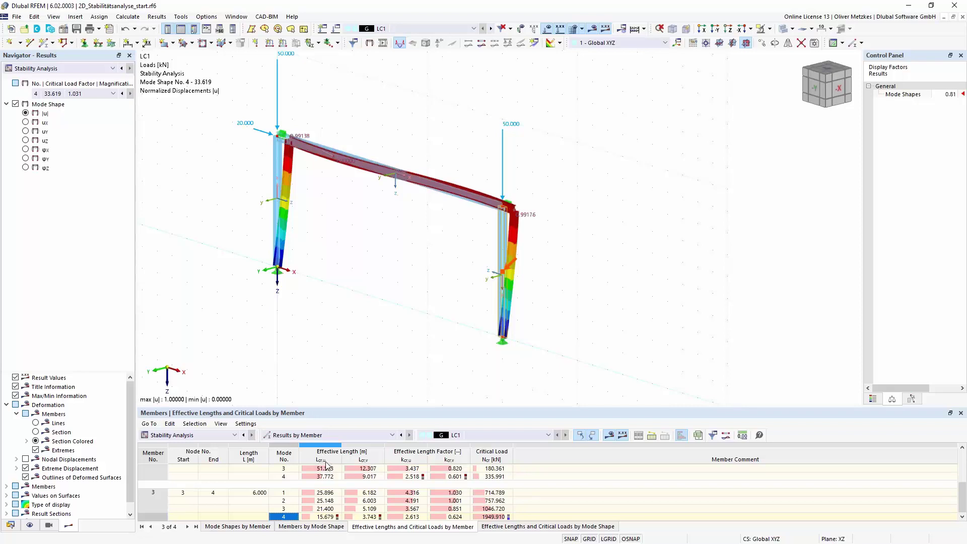
{"action": "left_click", "coordinate": [326, 517]}
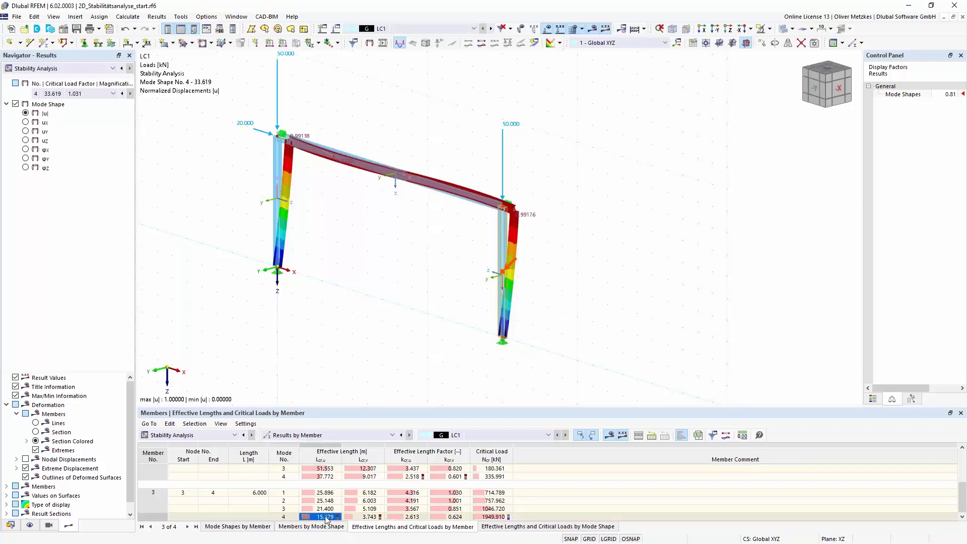
{"action": "left_click", "coordinate": [413, 518]}
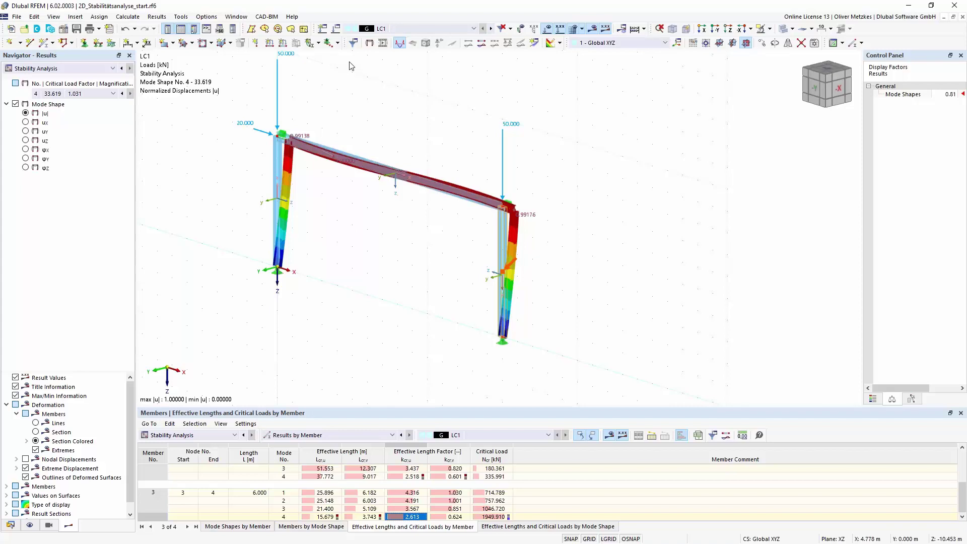
Switch to the open model Steel Hall_webinar_start.rf6
{"action": "left_click", "coordinate": [243, 20]}
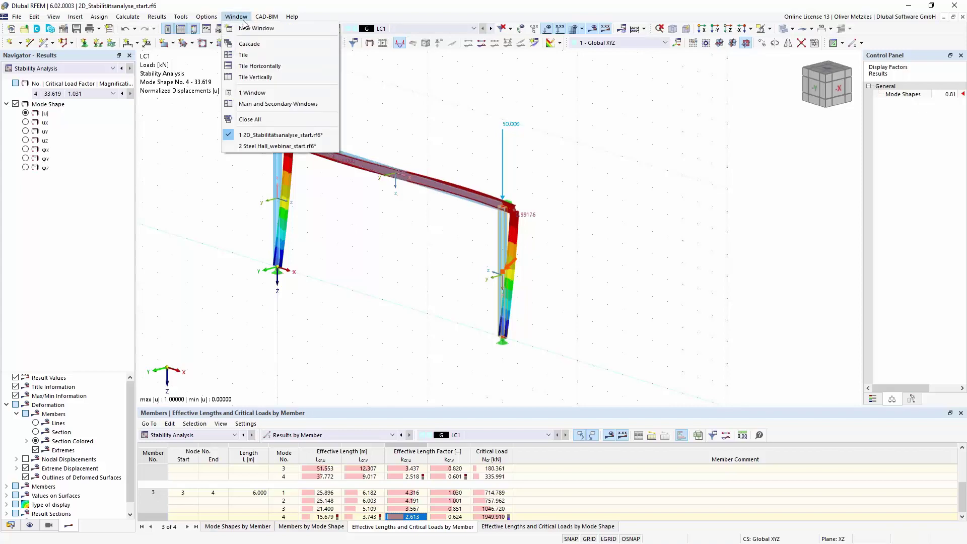
{"action": "left_click", "coordinate": [240, 146]}
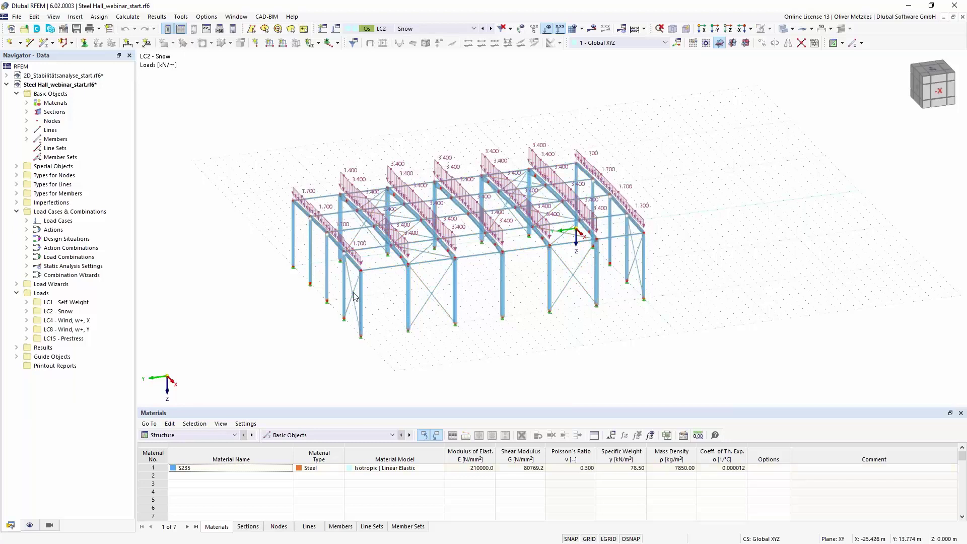
{"action": "scroll", "coordinate": [422, 268], "scroll_direction": "up", "scroll_amount": 1}
{"action": "scroll", "coordinate": [422, 268], "scroll_direction": "up", "scroll_amount": 1}
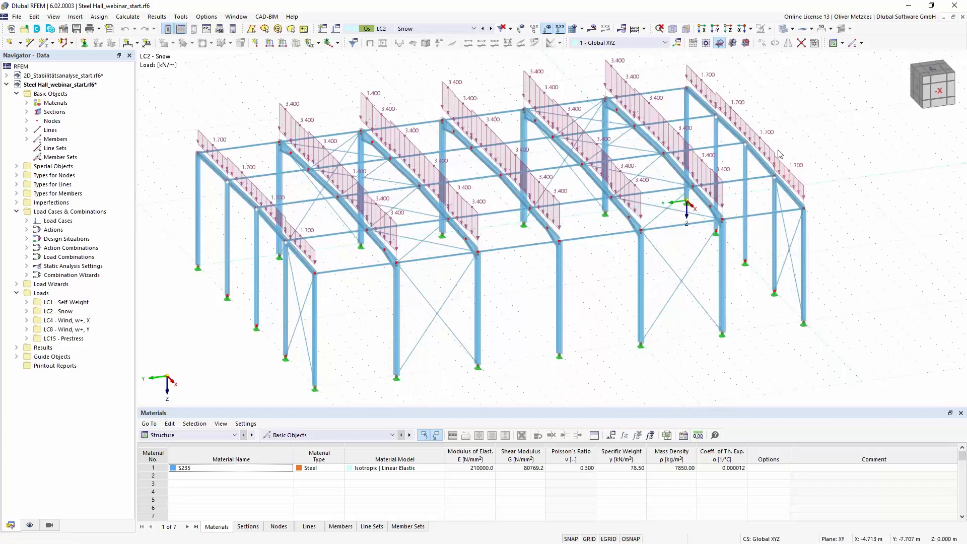
Review the steel hall's load cases and load combinations and inspect its frames under the snow load
{"action": "left_click", "coordinate": [436, 30]}
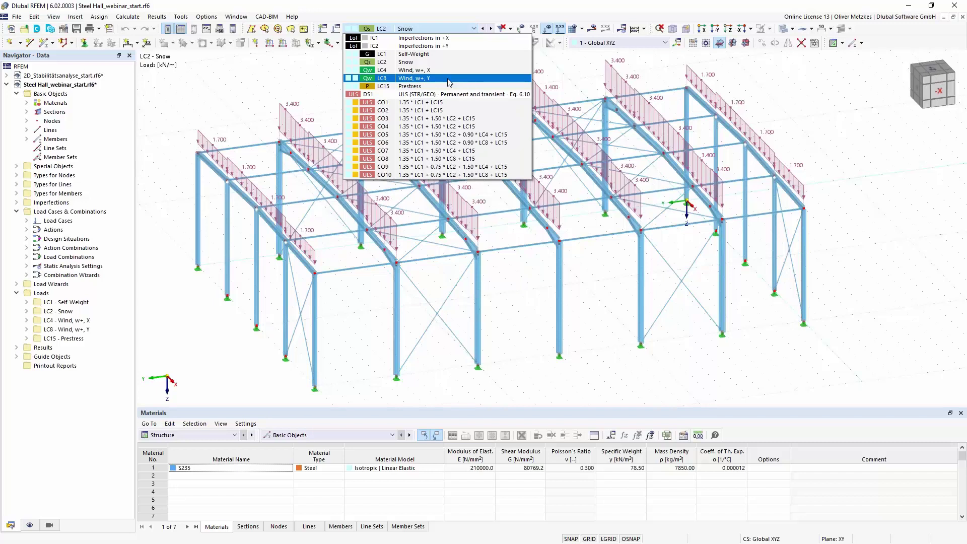
{"action": "left_click", "coordinate": [316, 77]}
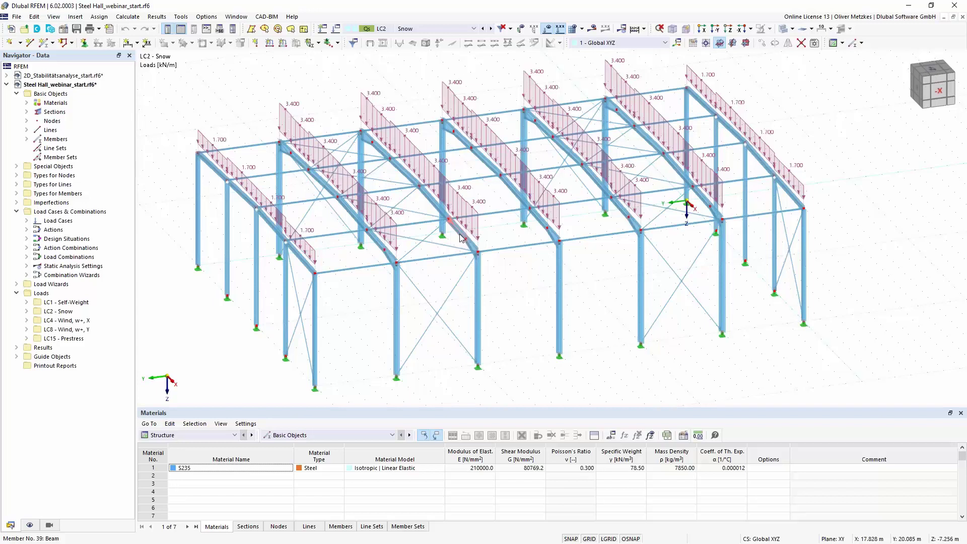
{"action": "scroll", "coordinate": [411, 220], "scroll_direction": "up", "scroll_amount": 2}
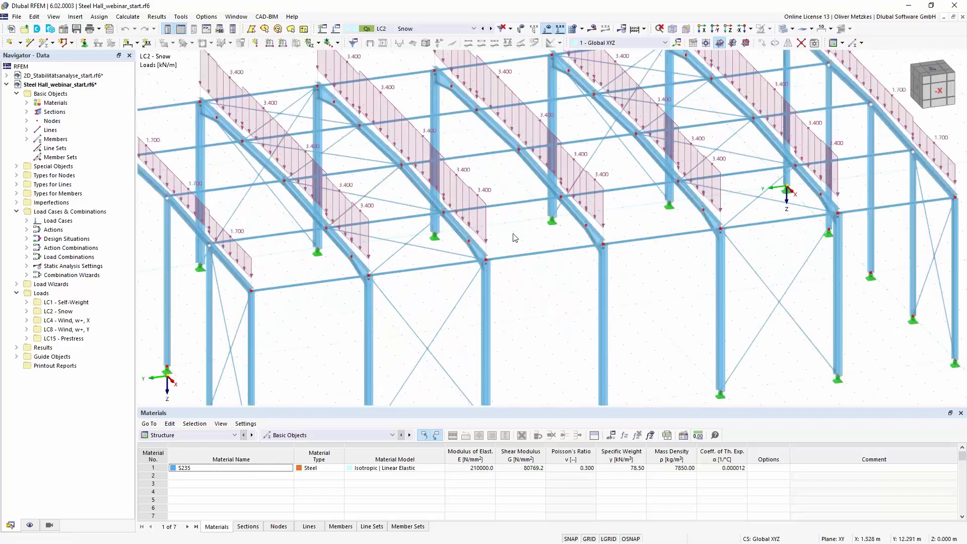
{"action": "scroll", "coordinate": [517, 238], "scroll_direction": "down", "scroll_amount": 1}
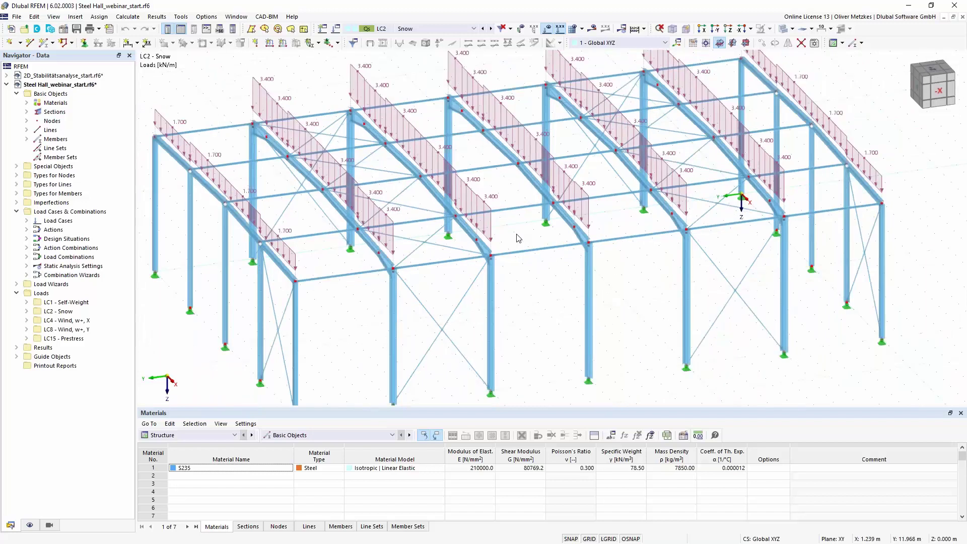
{"action": "scroll", "coordinate": [518, 237], "scroll_direction": "down", "scroll_amount": 1}
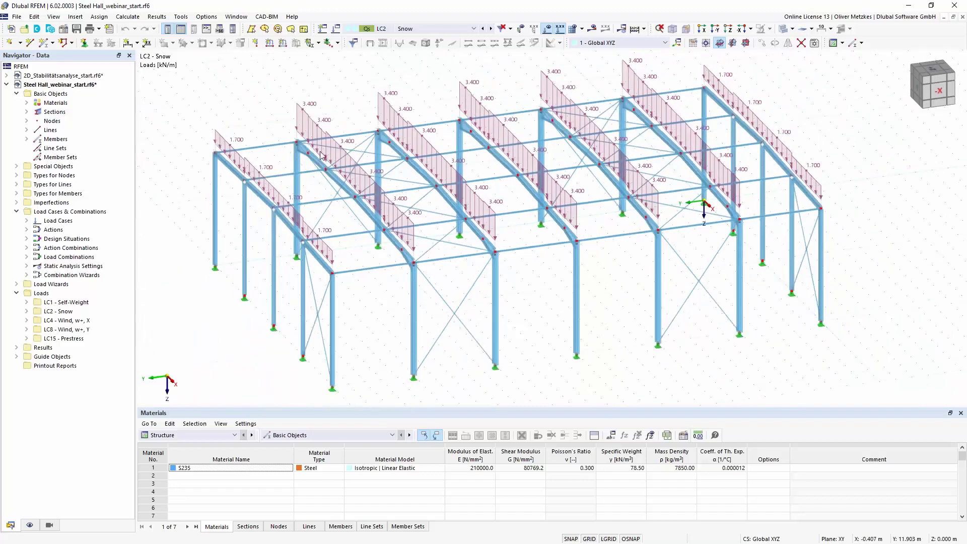
Activate the Structure Stability add-on in the steel hall's base data
{"action": "left_click", "coordinate": [65, 31]}
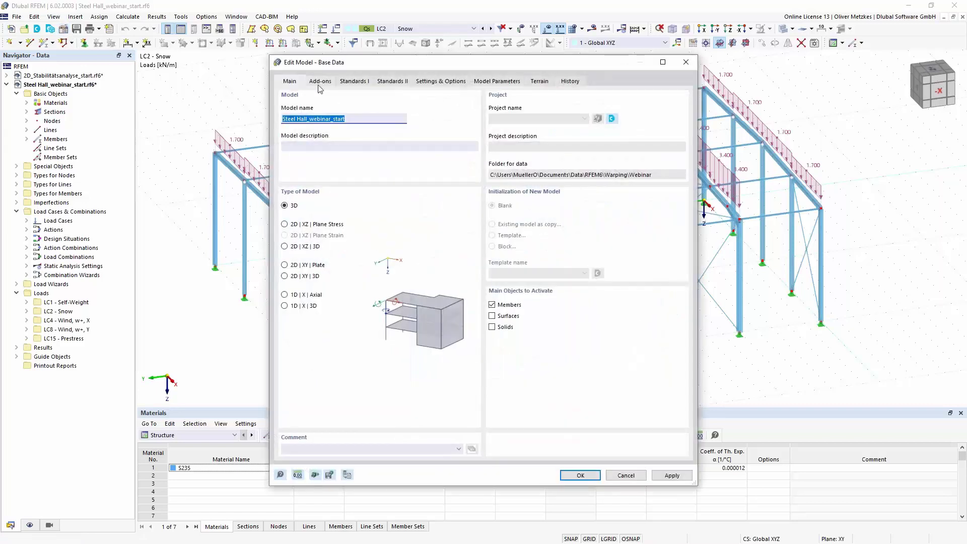
{"action": "left_click", "coordinate": [323, 81]}
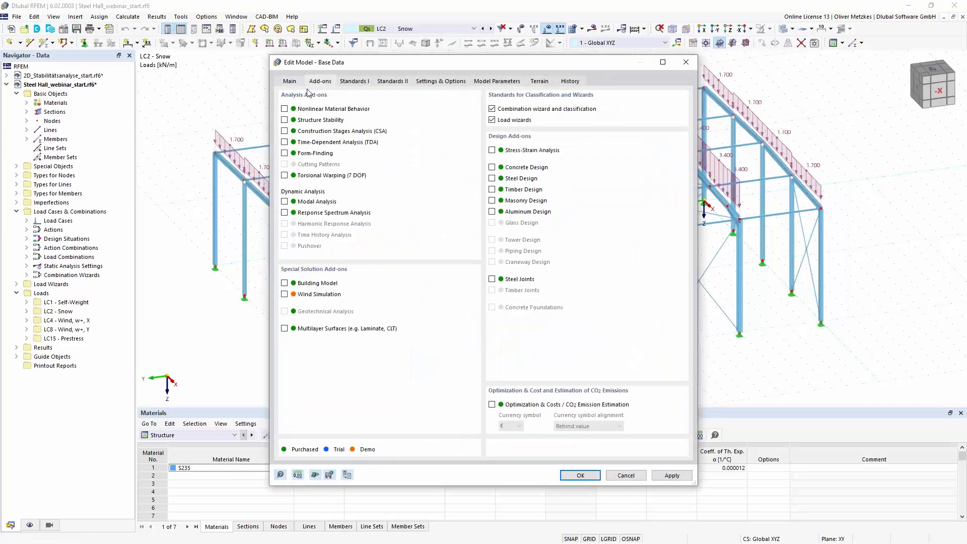
{"action": "left_click", "coordinate": [286, 121]}
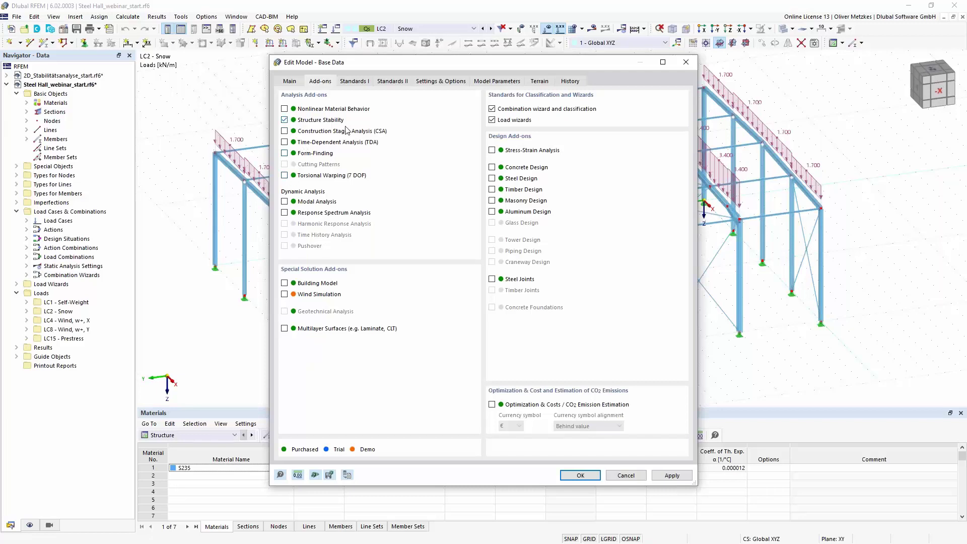
{"action": "left_click", "coordinate": [579, 475]}
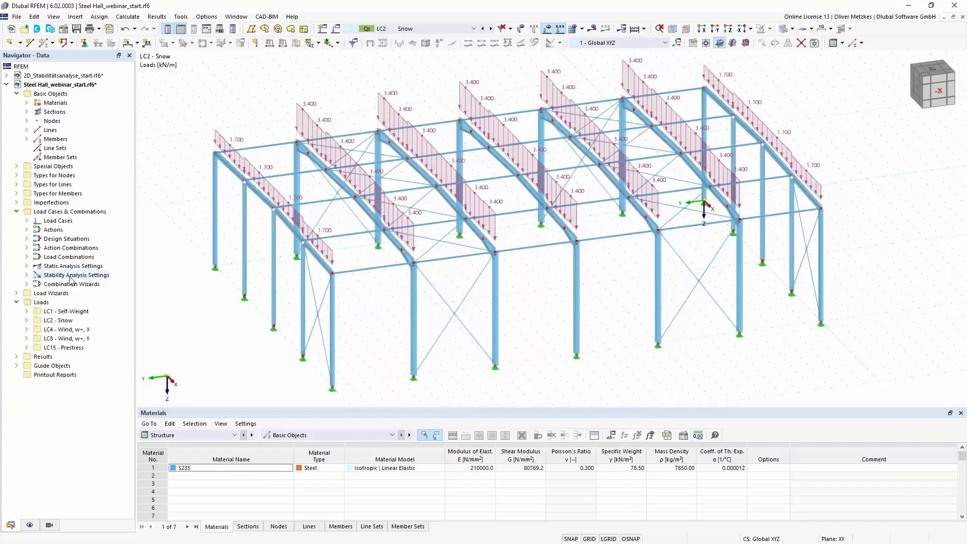
Enable the critical load calculation for load combination CO5 with stability setting ST1 and calculate it
{"action": "left_click", "coordinate": [379, 31]}
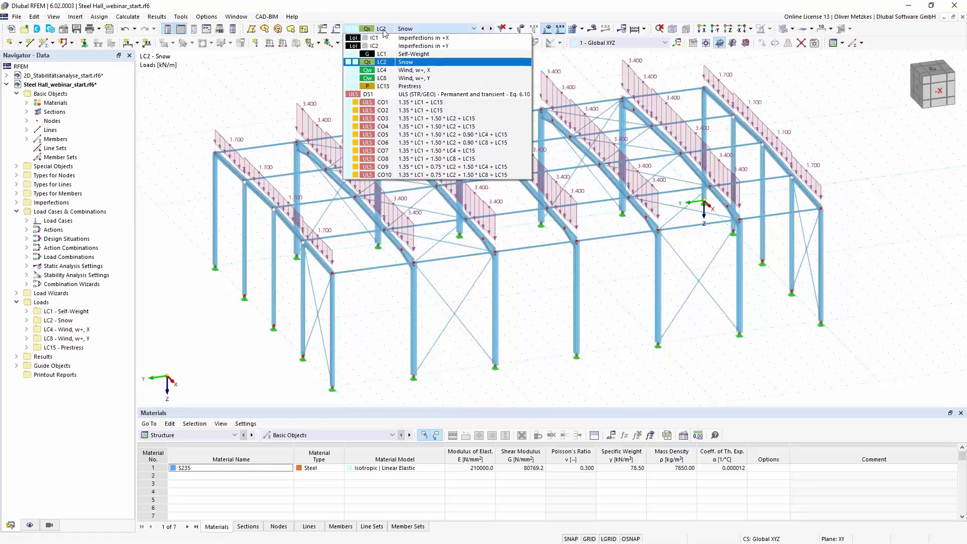
{"action": "left_click", "coordinate": [443, 120]}
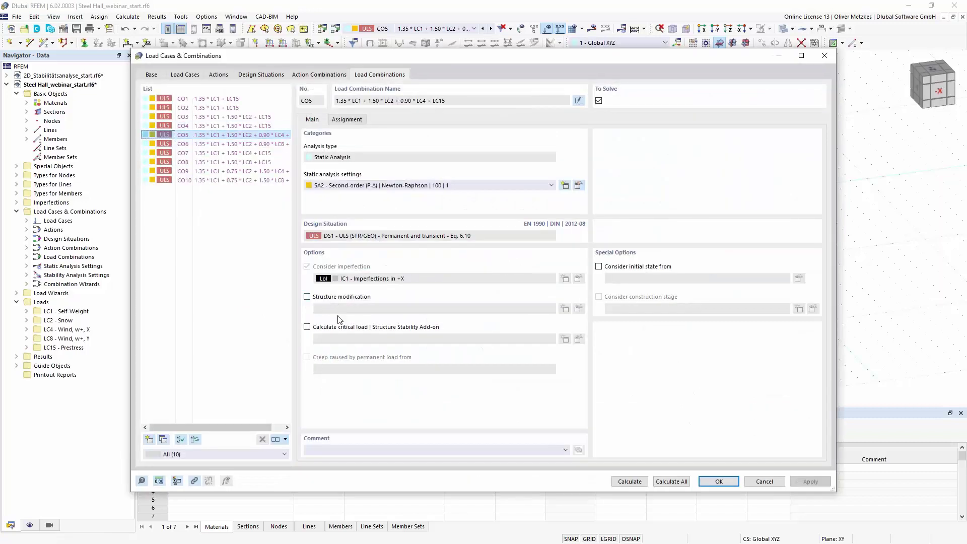
{"action": "left_click", "coordinate": [318, 328]}
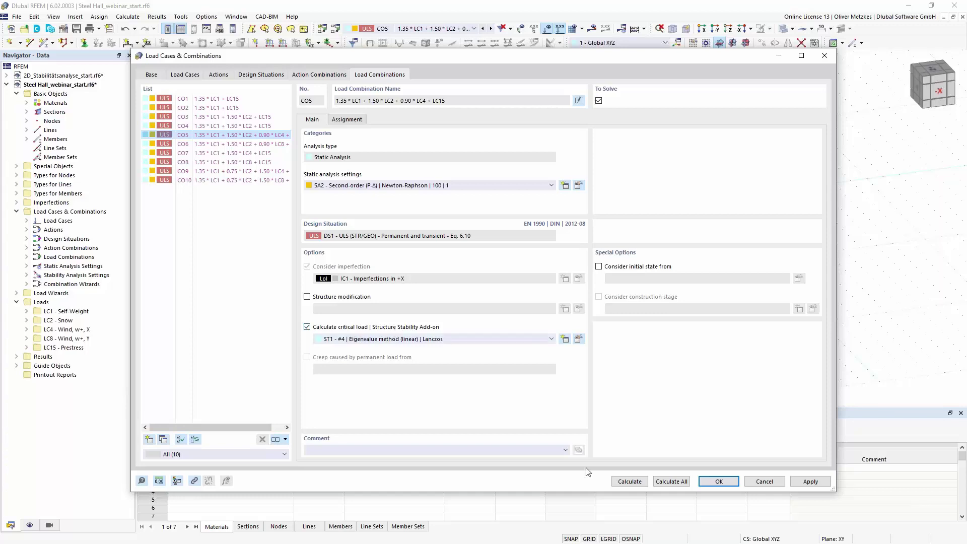
{"action": "left_click", "coordinate": [633, 480]}
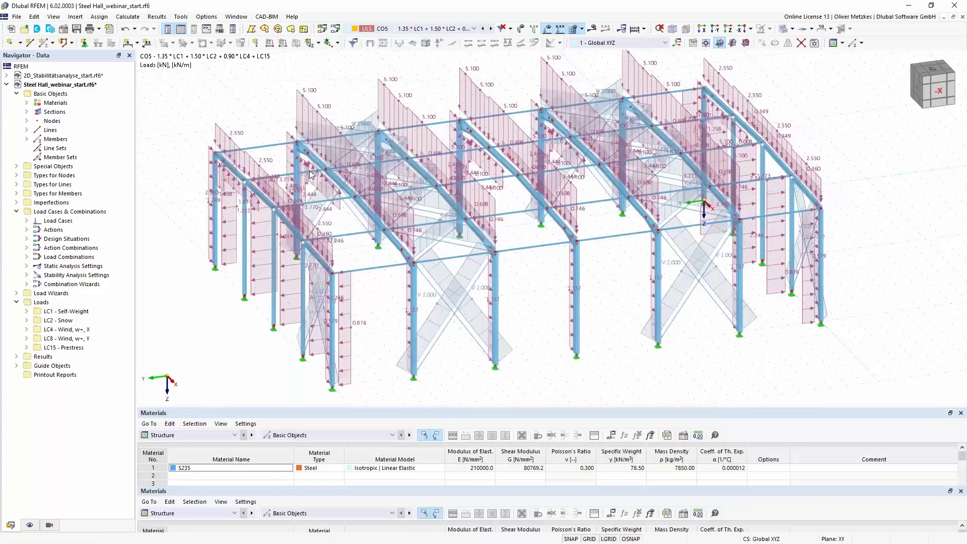
Switch the displayed CO5 results from Static Analysis to Stability Analysis
{"action": "left_click", "coordinate": [67, 70]}
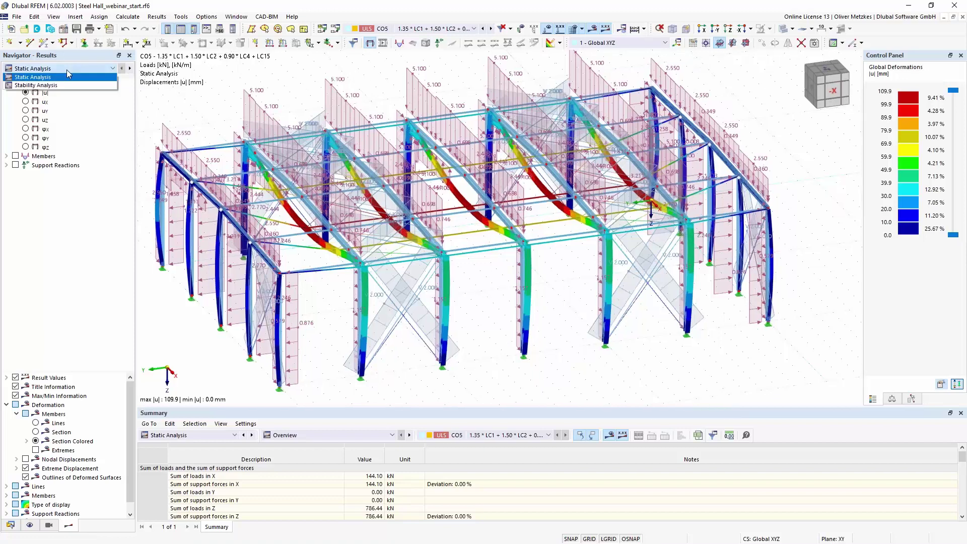
{"action": "key", "text": "Escape"}
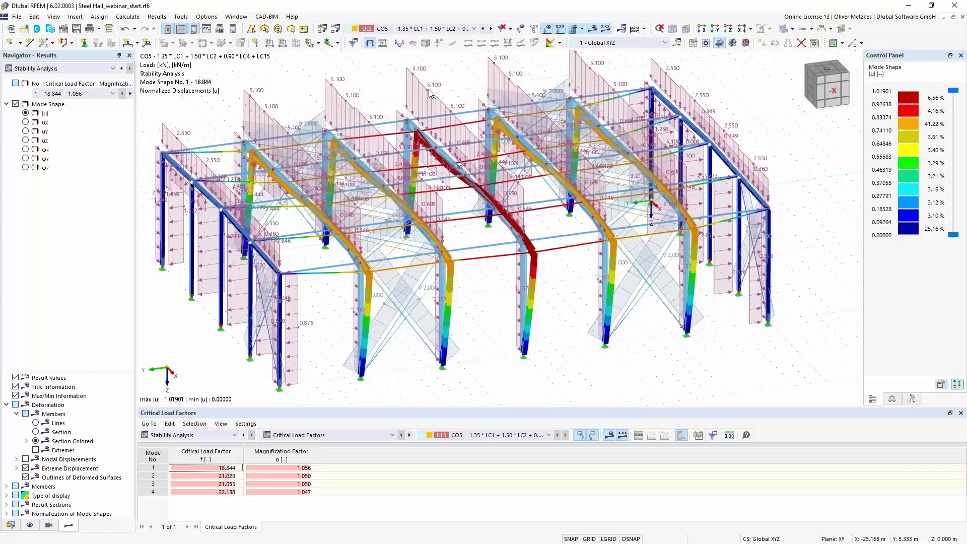
{"action": "middle_click_drag", "start_coordinate": [545, 358], "coordinate": [563, 354], "text": "ctrl"}
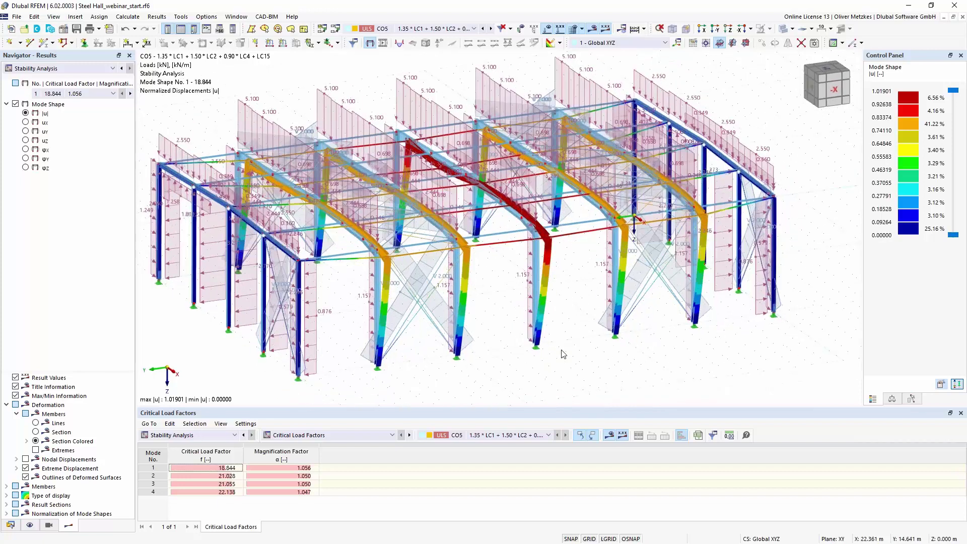
Hide the loads and examine the steel hall's mode 1 shape
{"action": "left_click", "coordinate": [557, 45]}
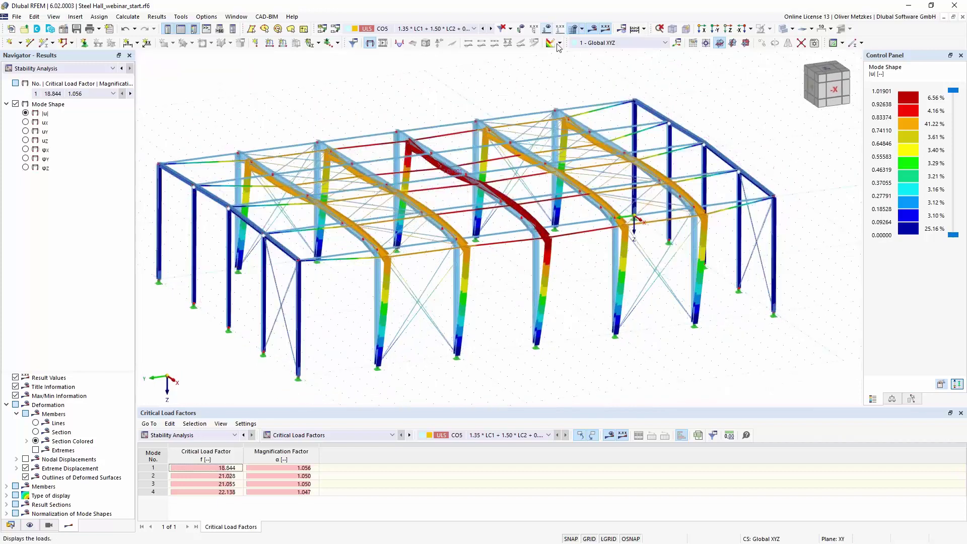
{"action": "middle_click_drag", "start_coordinate": [510, 287], "coordinate": [582, 297], "text": "ctrl"}
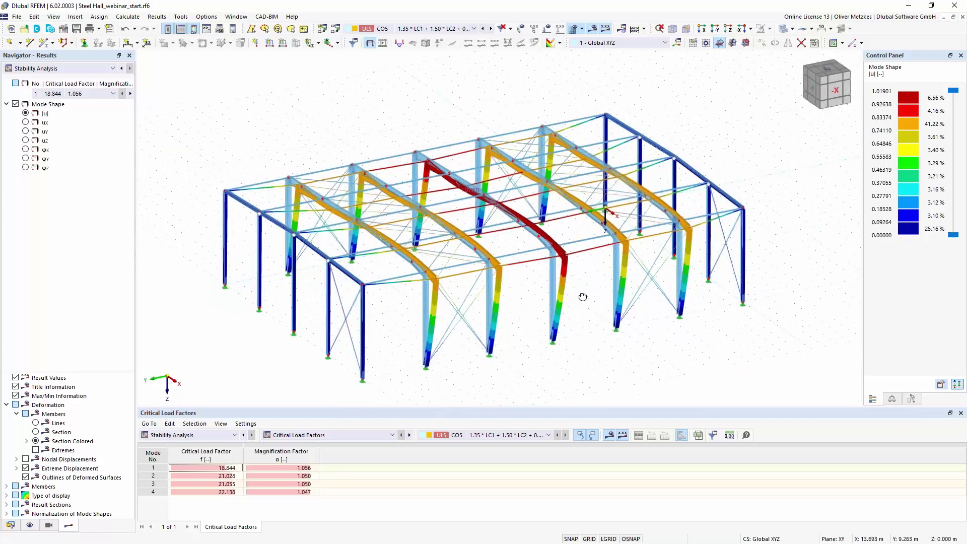
{"action": "right_click_drag", "start_coordinate": [583, 297], "coordinate": [582, 303]}
{"action": "left_click", "coordinate": [529, 370]}
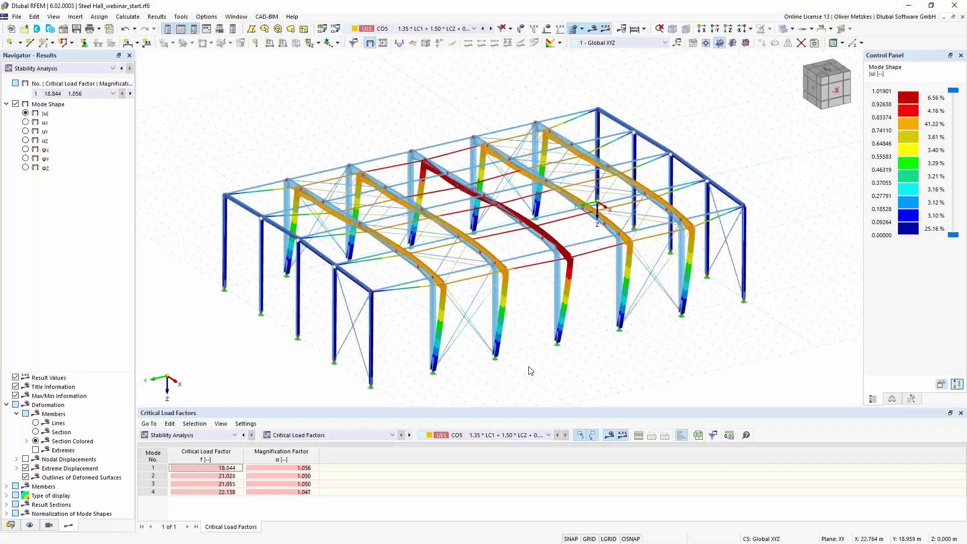
Activate the stability analysis with setting ST1 in combination wizard 1 of design situation DS1
{"action": "left_click", "coordinate": [335, 30]}
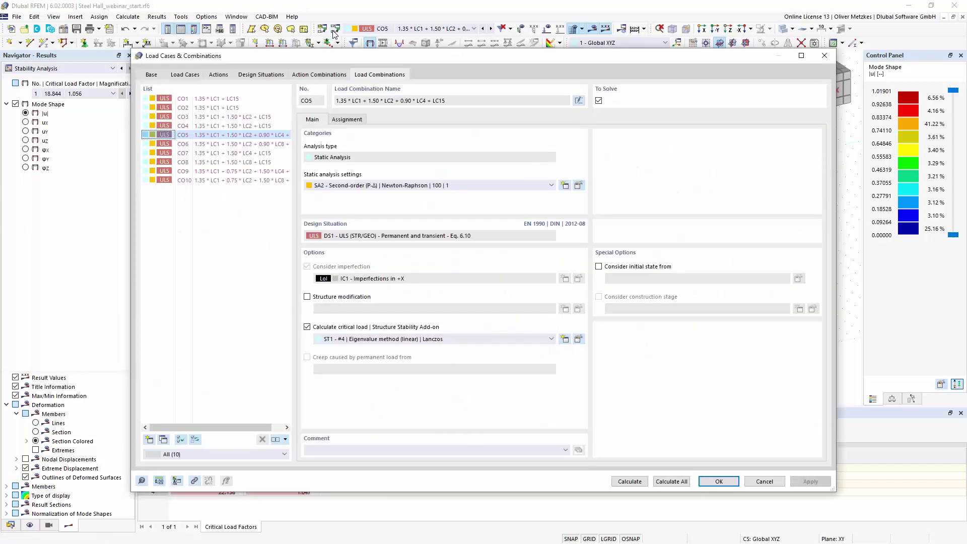
{"action": "left_click", "coordinate": [259, 75]}
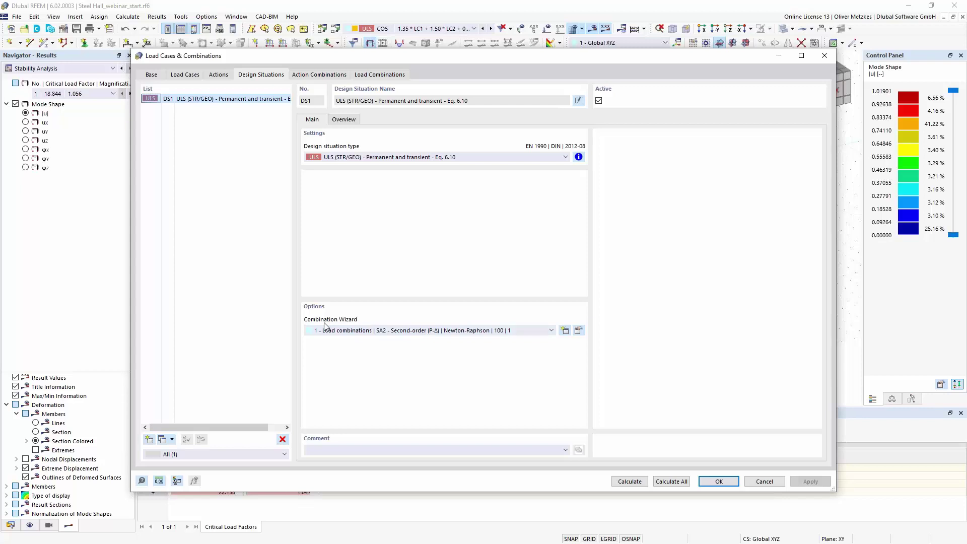
{"action": "left_click", "coordinate": [578, 330]}
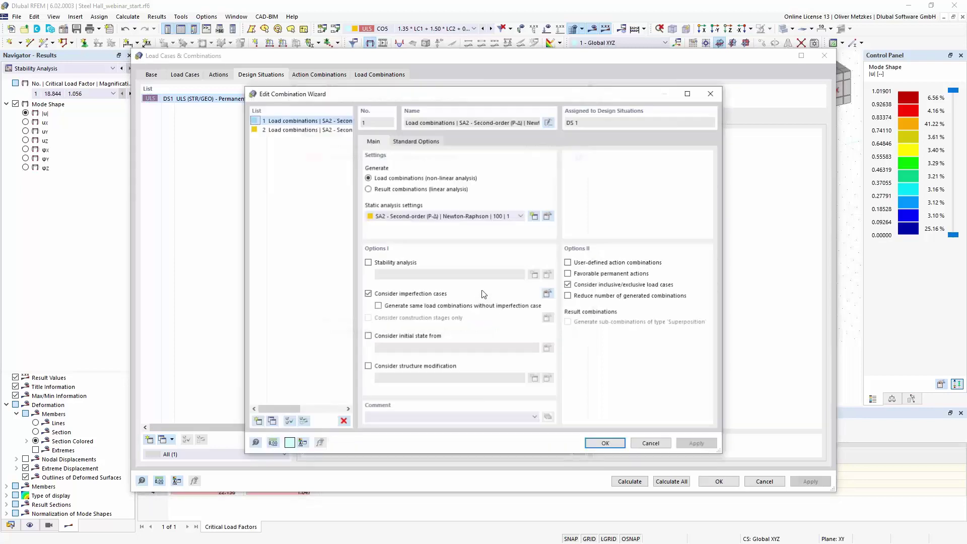
{"action": "left_click", "coordinate": [389, 263]}
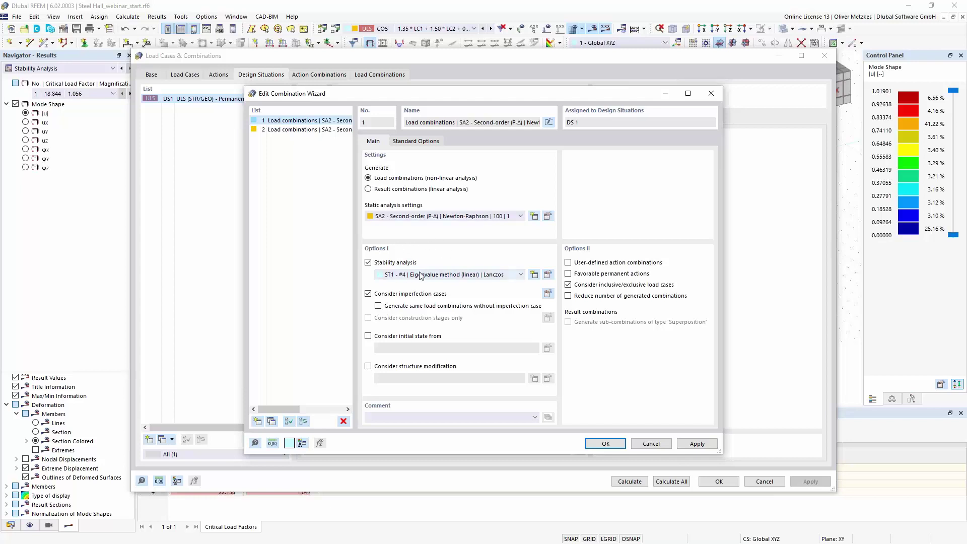
{"action": "left_click", "coordinate": [605, 444]}
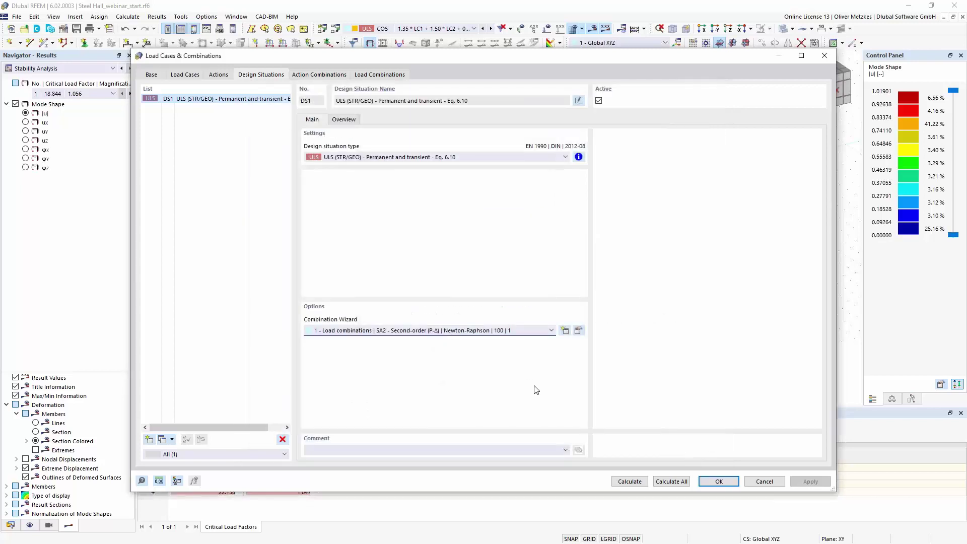
Clear the combination wizard assigned to design situation DS1 and reassign wizard 1 to regenerate its combinations
{"action": "left_click", "coordinate": [452, 334]}
{"action": "left_click", "coordinate": [447, 338]}
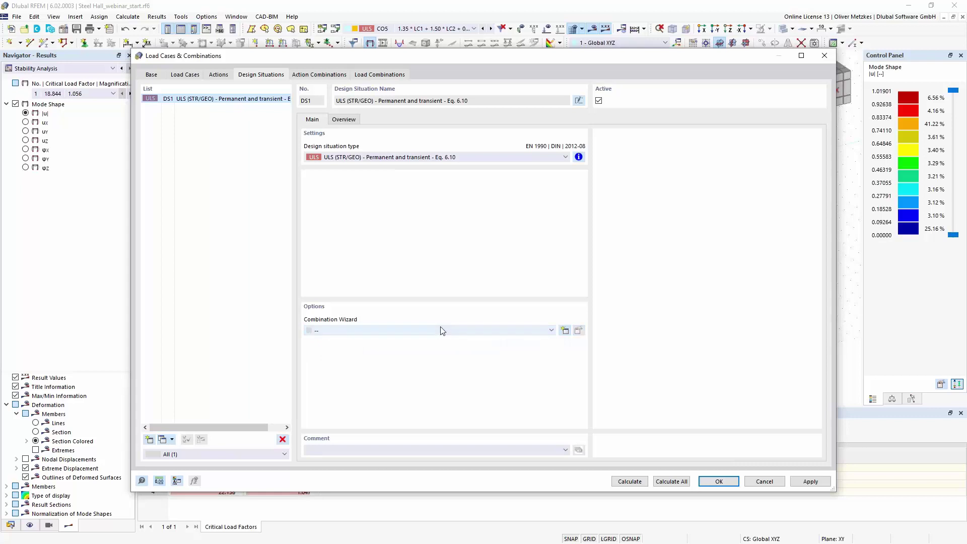
{"action": "left_click", "coordinate": [440, 330]}
{"action": "left_click", "coordinate": [436, 346]}
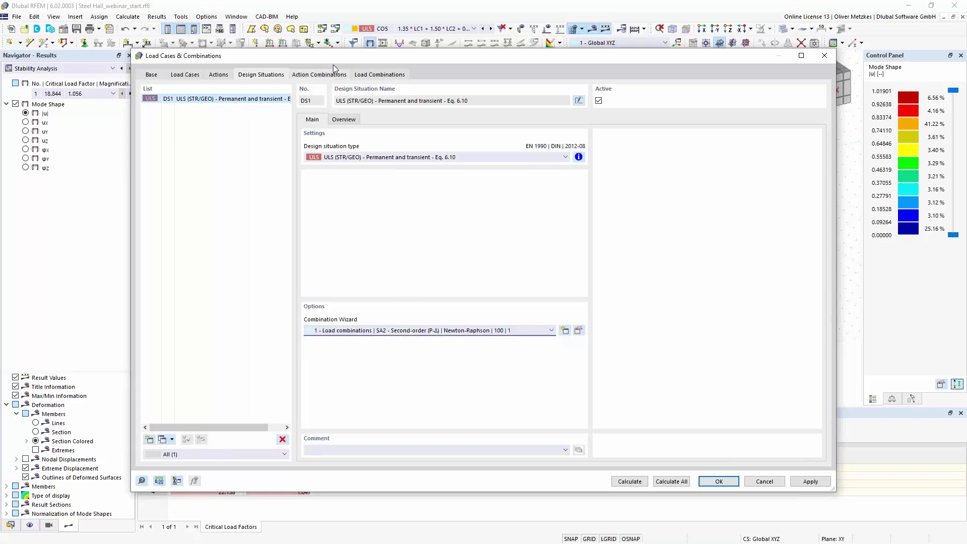
Review the action combinations and check the critical load setting of load combinations such as CO4
{"action": "left_click", "coordinate": [320, 75]}
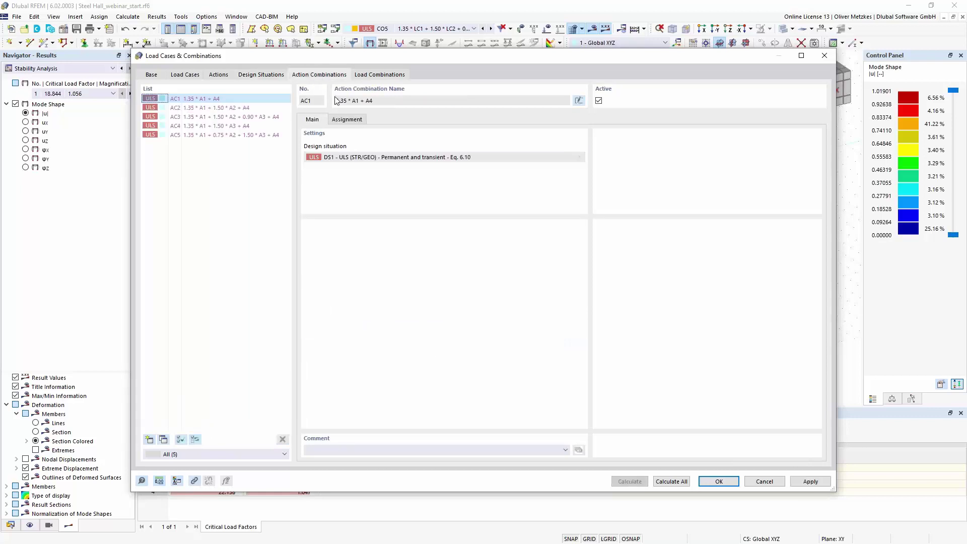
{"action": "left_click", "coordinate": [382, 75]}
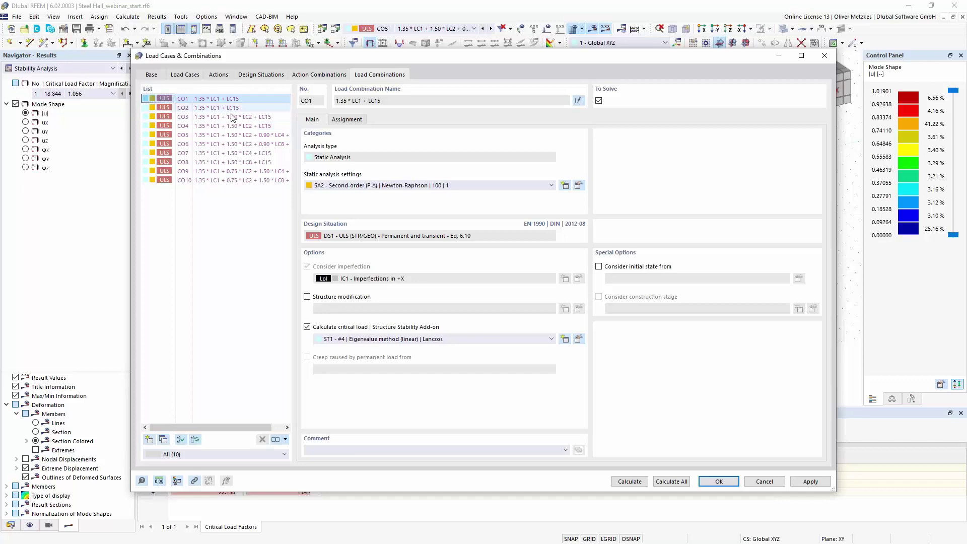
{"action": "left_click", "coordinate": [234, 108]}
{"action": "left_click", "coordinate": [258, 126]}
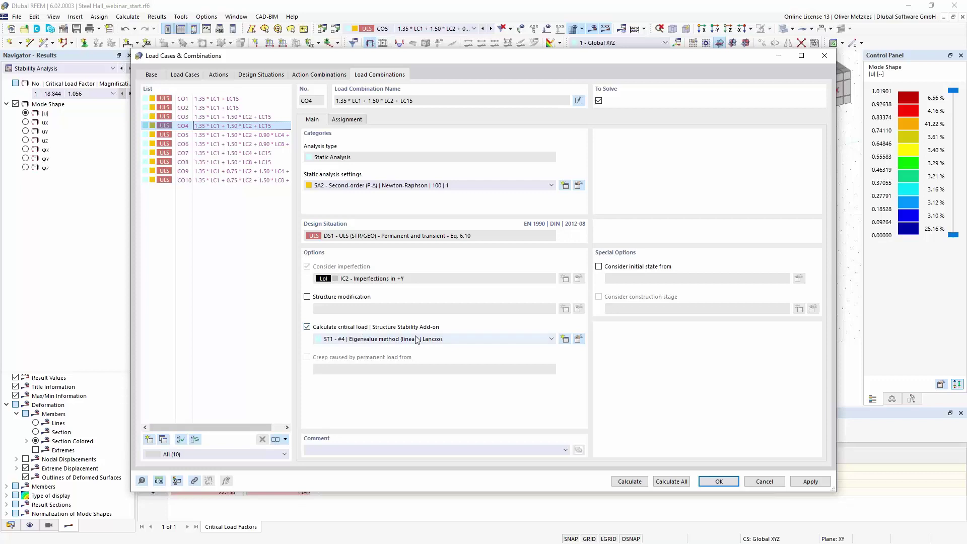
Calculate design situation DS1 and enlarge the results table to read the stability analysis summary
{"action": "left_click", "coordinate": [267, 75]}
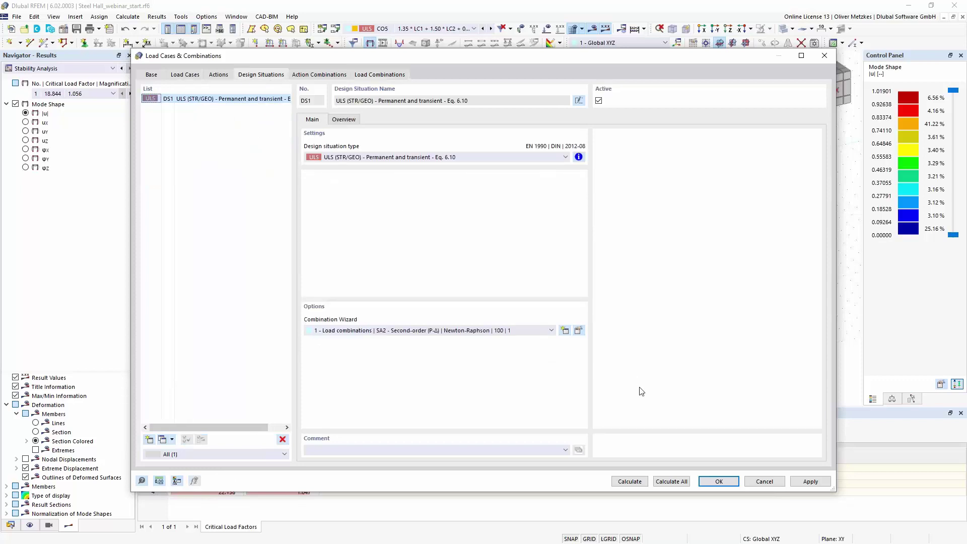
{"action": "left_click", "coordinate": [629, 480]}
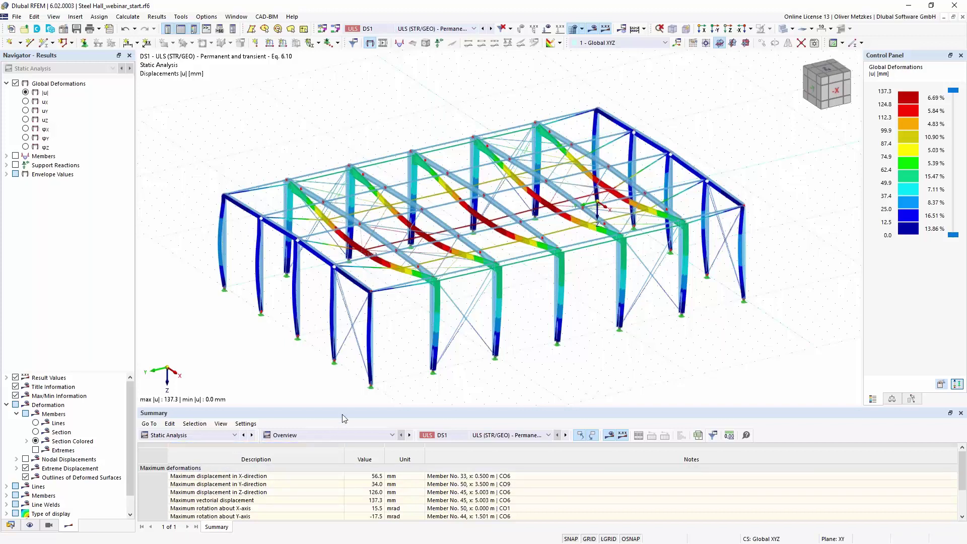
{"action": "left_click_drag", "start_coordinate": [345, 408], "coordinate": [344, 356]}
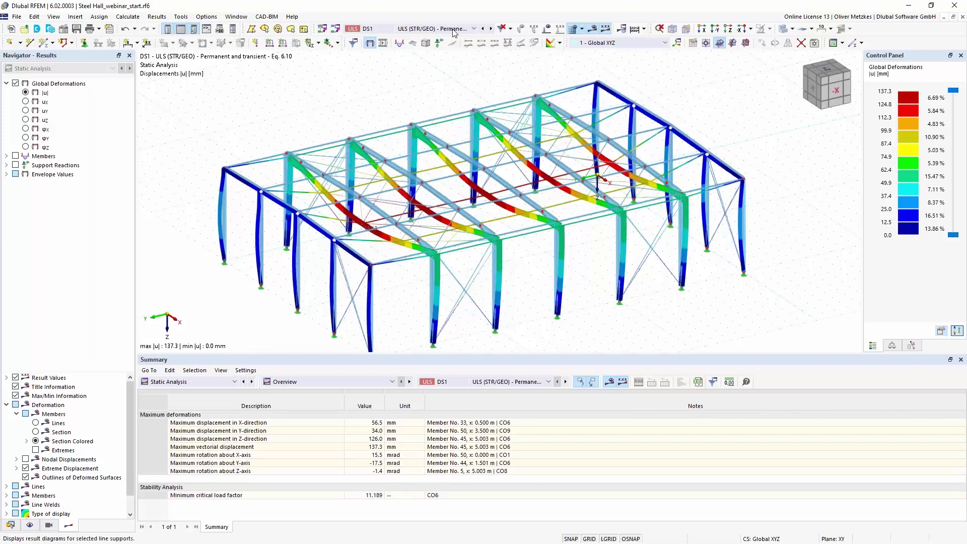
Display the Stability Analysis results of load combination CO6 and examine the hall's mode 1 shape
{"action": "left_click", "coordinate": [408, 28]}
{"action": "key", "text": "Escape"}
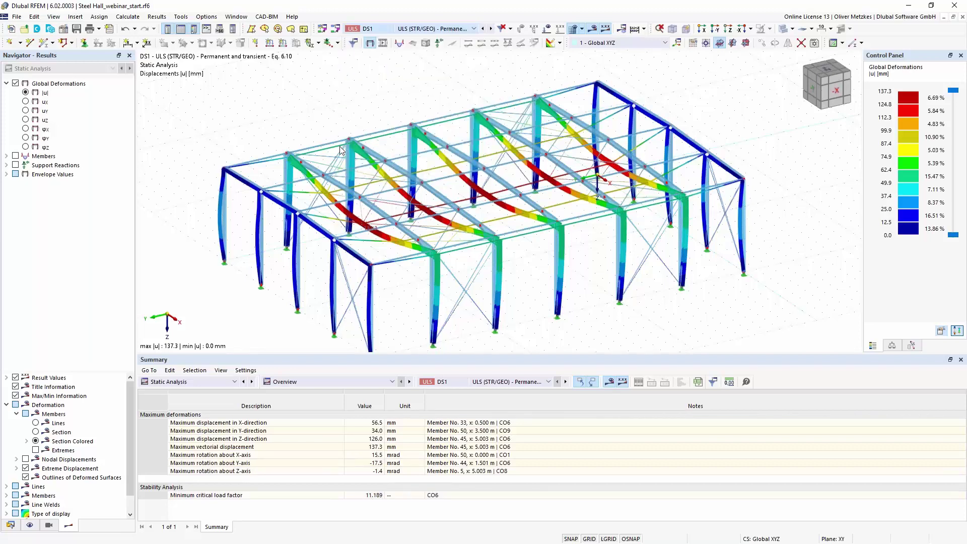
{"action": "left_click", "coordinate": [91, 69]}
{"action": "left_click", "coordinate": [73, 86]}
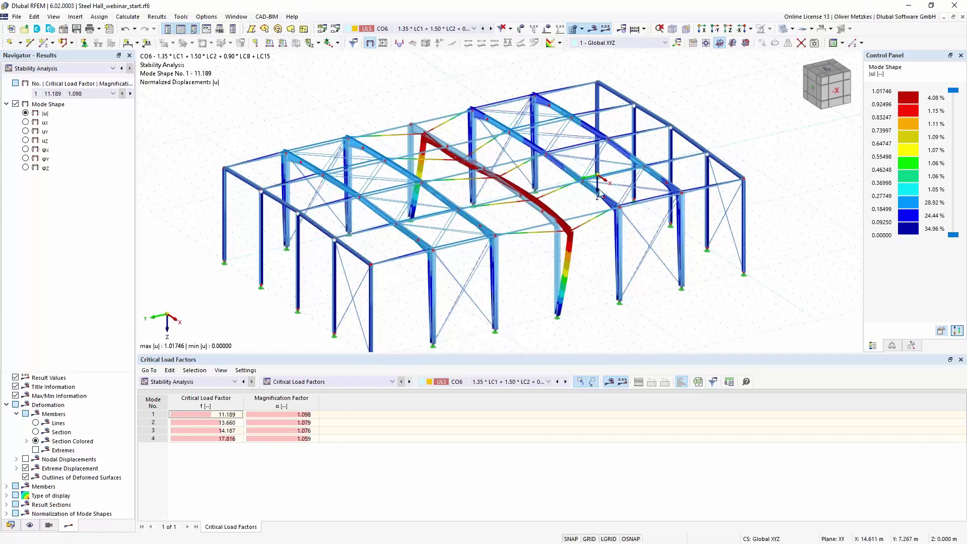
{"action": "scroll", "coordinate": [594, 255], "scroll_direction": "up", "scroll_amount": 2}
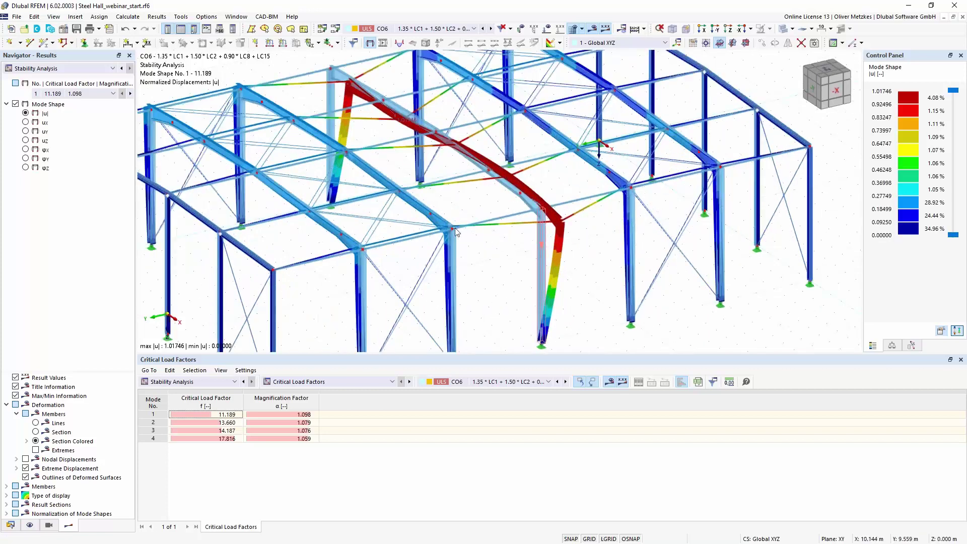
Switch CO6 to the Static Analysis results and show the member bending moments My on the hall
{"action": "left_click", "coordinate": [79, 70]}
{"action": "left_click", "coordinate": [71, 85]}
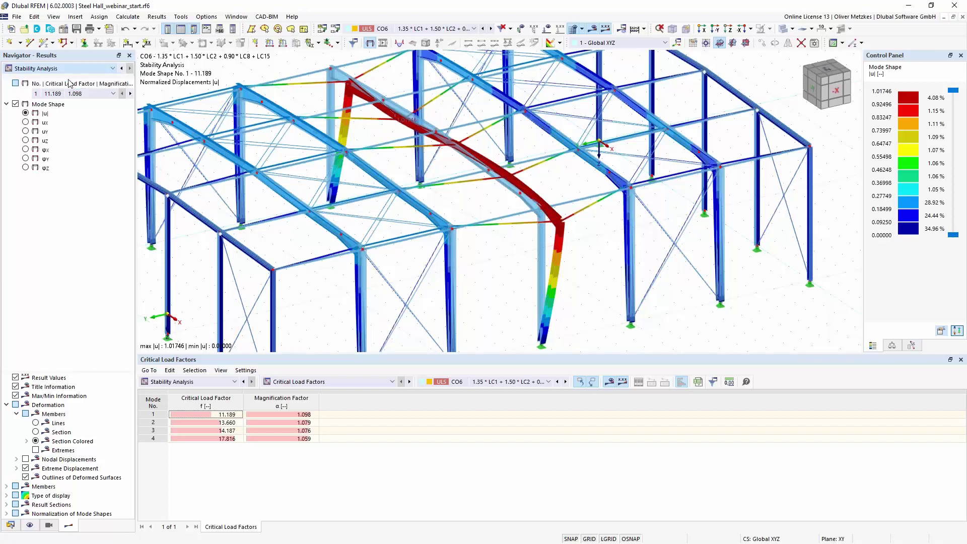
{"action": "left_click", "coordinate": [6, 156]}
{"action": "left_click", "coordinate": [16, 174]}
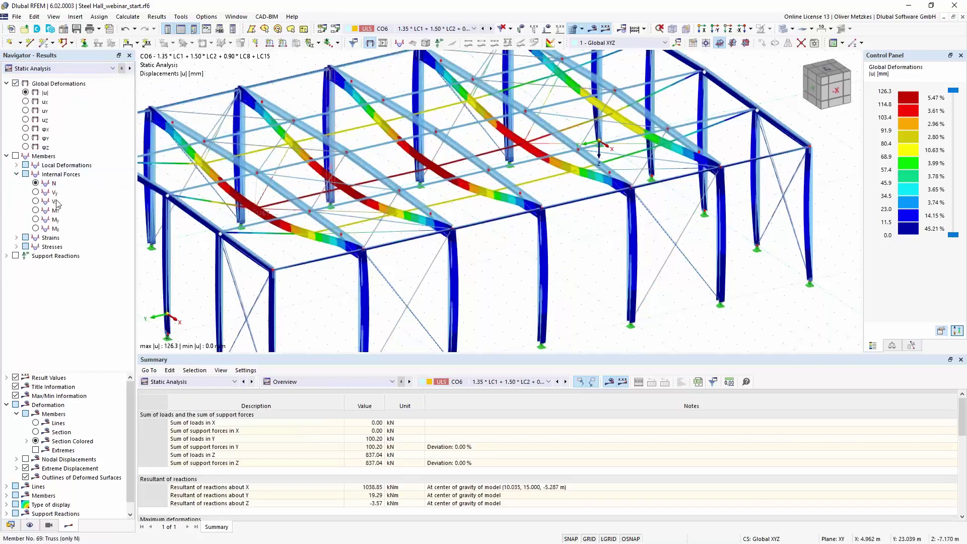
{"action": "left_click", "coordinate": [36, 220]}
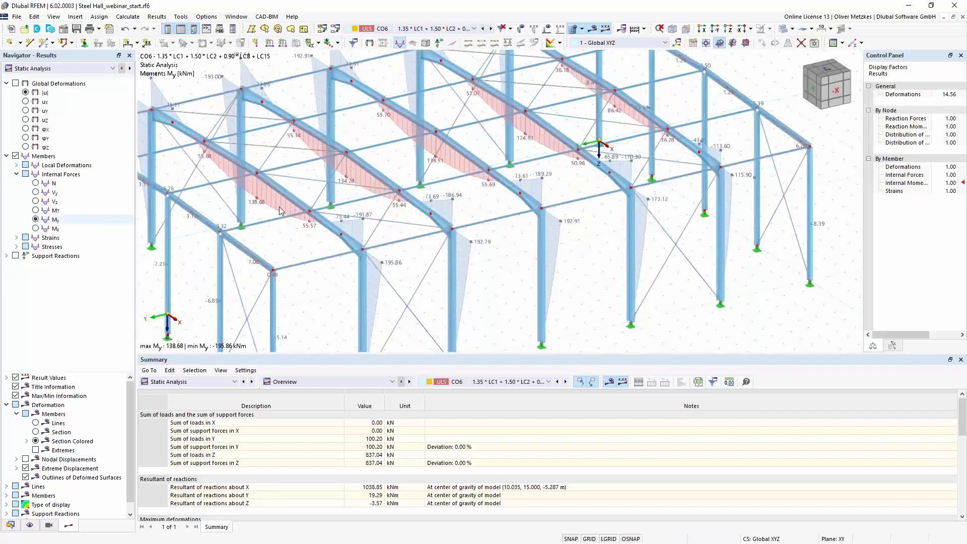
{"action": "middle_click_drag", "start_coordinate": [337, 202], "coordinate": [289, 254]}
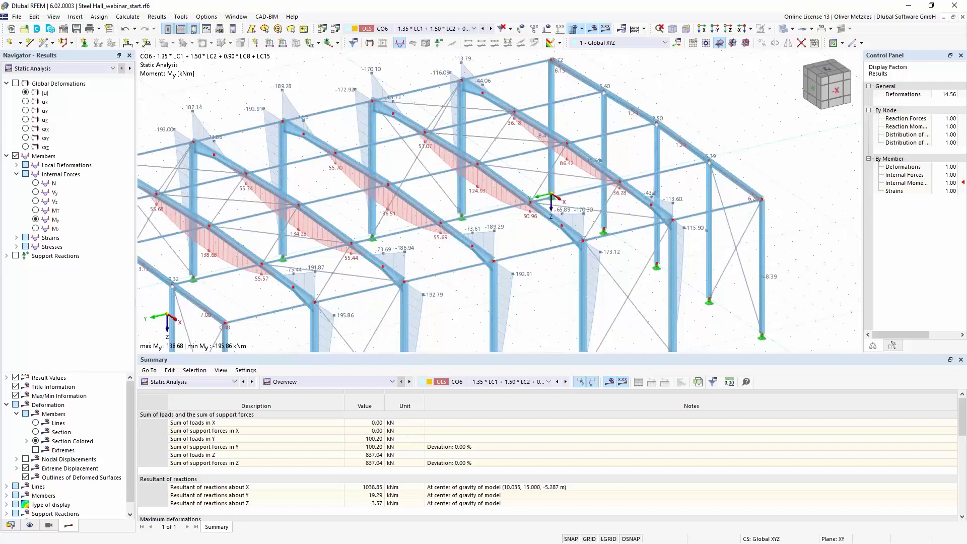
Switch to PDF-XChange Editor and show the "Stability Failure of Member Structures" slide in full screen
{"action": "key", "text": "alt+Tab"}
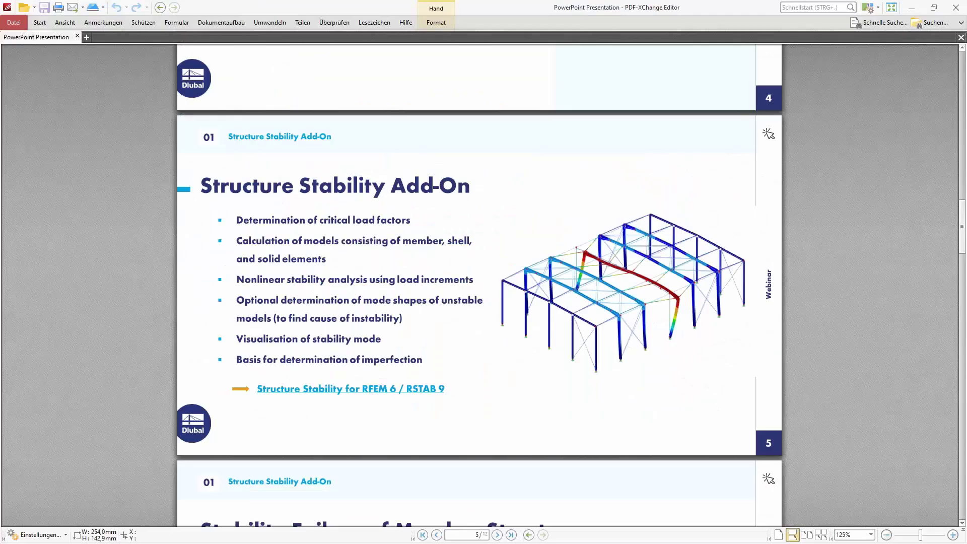
{"action": "scroll", "coordinate": [362, 244], "scroll_direction": "down", "scroll_amount": 6}
{"action": "scroll", "coordinate": [436, 257], "scroll_direction": "down", "scroll_amount": 1}
{"action": "left_click", "coordinate": [891, 8]}
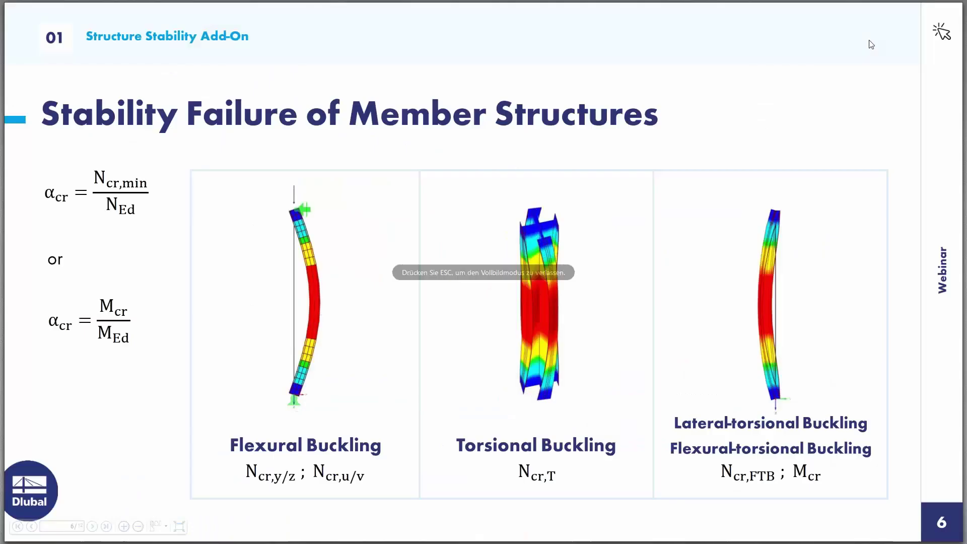
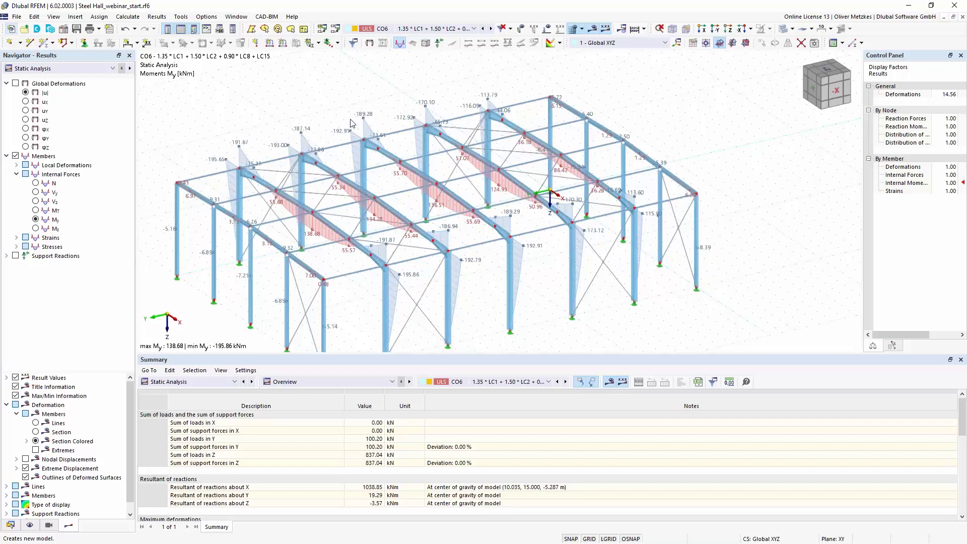
Start a new model in RFEM named craneway and look over its available add-ons
{"action": "key", "text": "ctrl+n"}
{"action": "type", "text": "cra"}
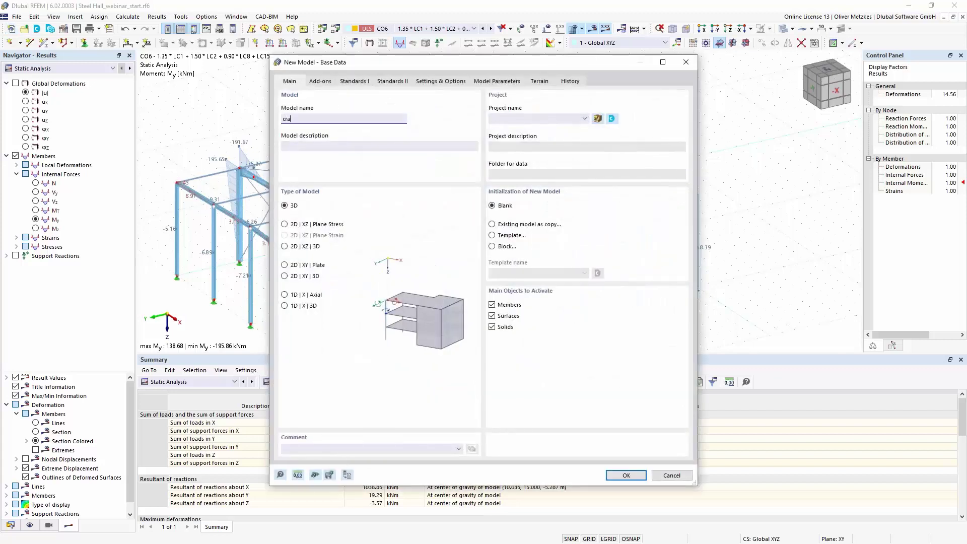
{"action": "type", "text": "neway"}
{"action": "left_click", "coordinate": [321, 81]}
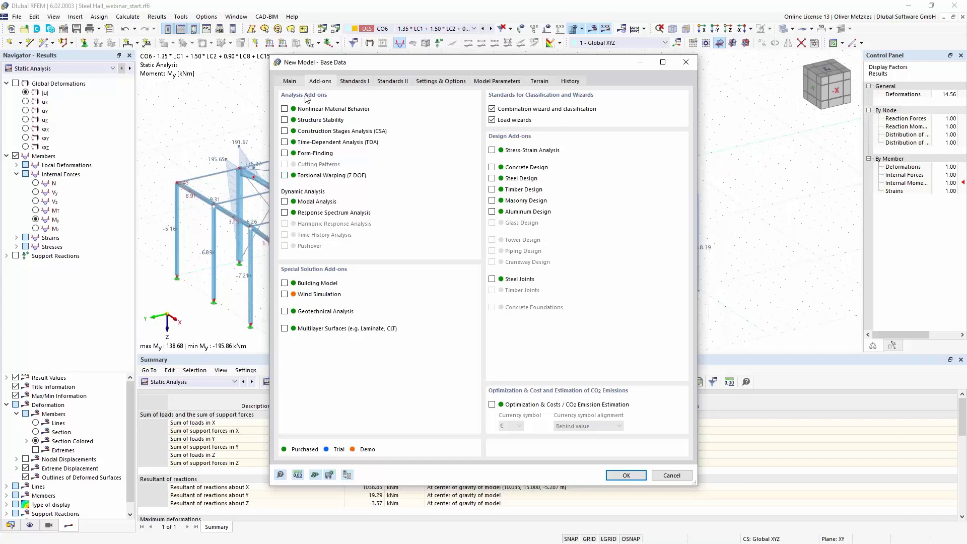
{"action": "left_click", "coordinate": [290, 82]}
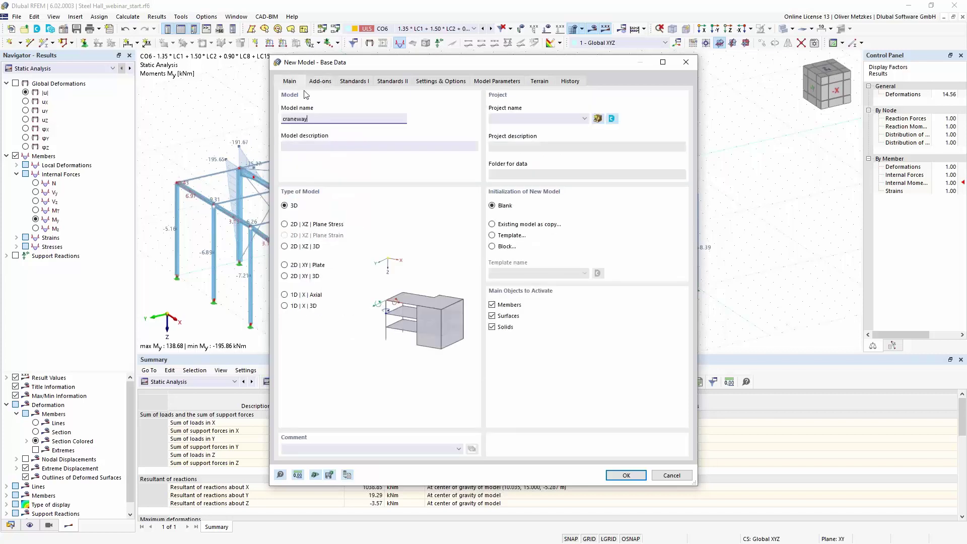
Try the 2D | XZ | Plane Stress model type, check which add-ons it offers, and return to 3D
{"action": "left_click", "coordinate": [298, 224]}
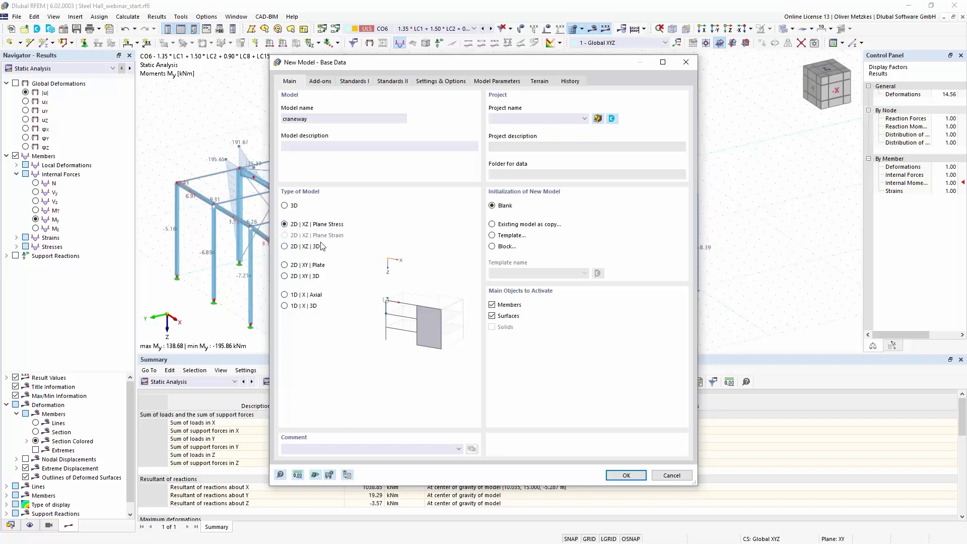
{"action": "left_click", "coordinate": [295, 206]}
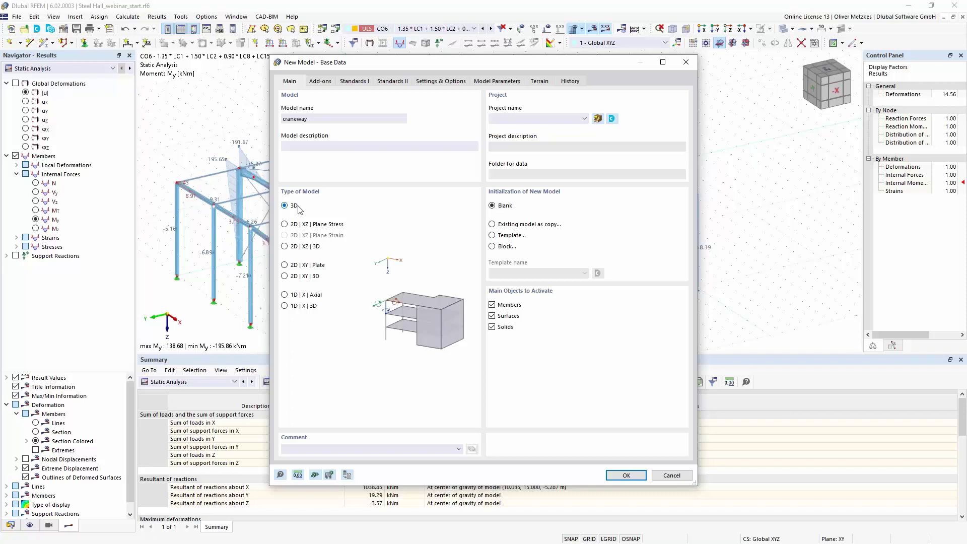
{"action": "left_click", "coordinate": [298, 224]}
{"action": "left_click", "coordinate": [319, 81]}
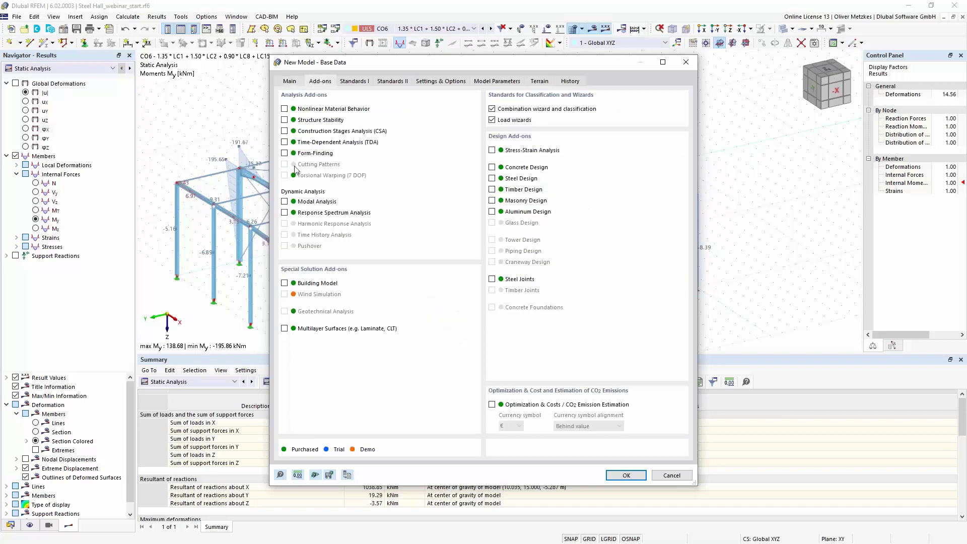
{"action": "left_click", "coordinate": [298, 82]}
{"action": "left_click", "coordinate": [295, 206]}
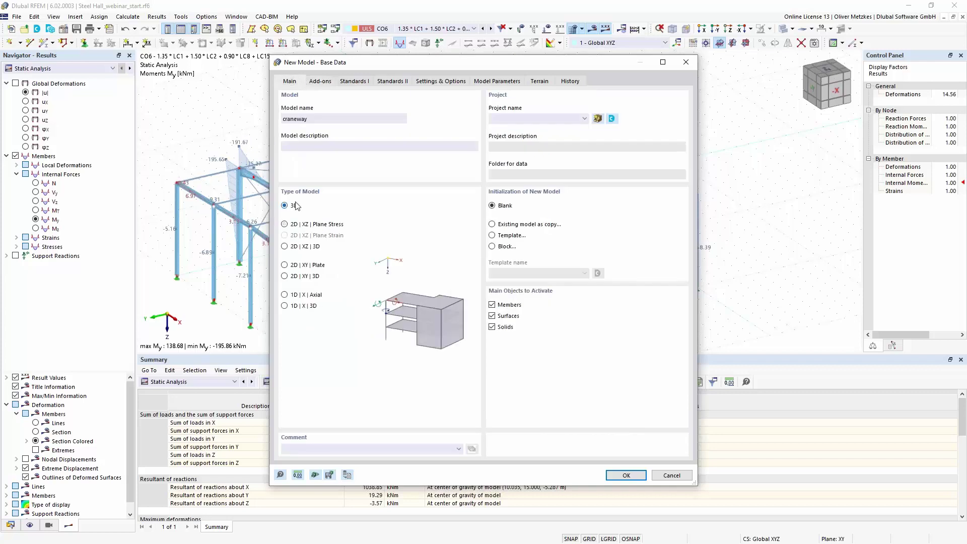
Activate the Torsional Warping (7 DOF) add-on and set the combination wizard's standard group to EN 1990 | Cranes
{"action": "left_click", "coordinate": [320, 82]}
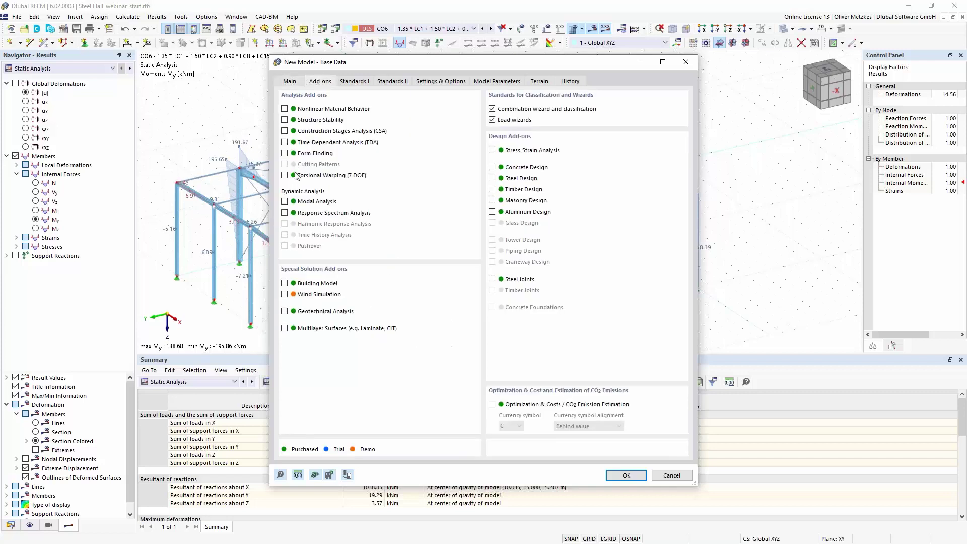
{"action": "left_click", "coordinate": [289, 176]}
{"action": "left_click", "coordinate": [354, 81]}
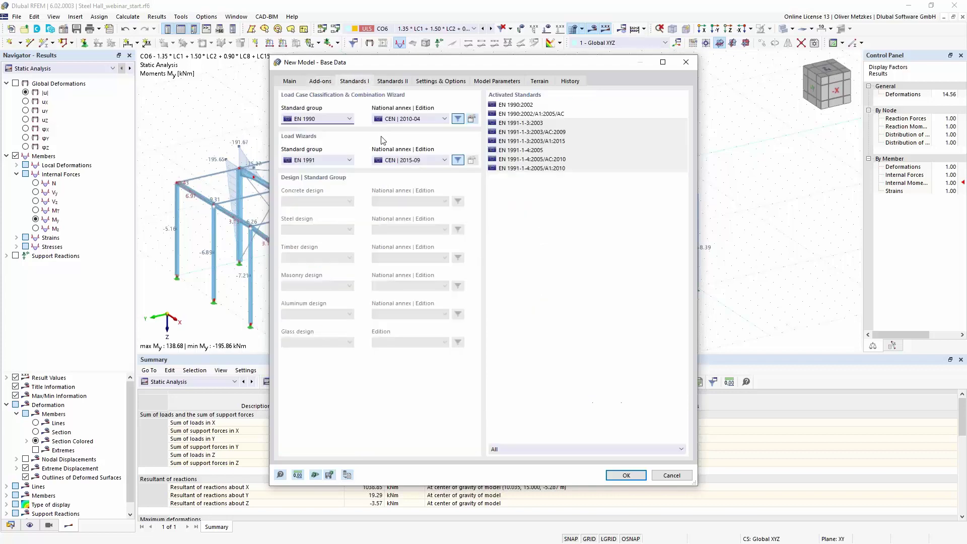
{"action": "left_click", "coordinate": [338, 119]}
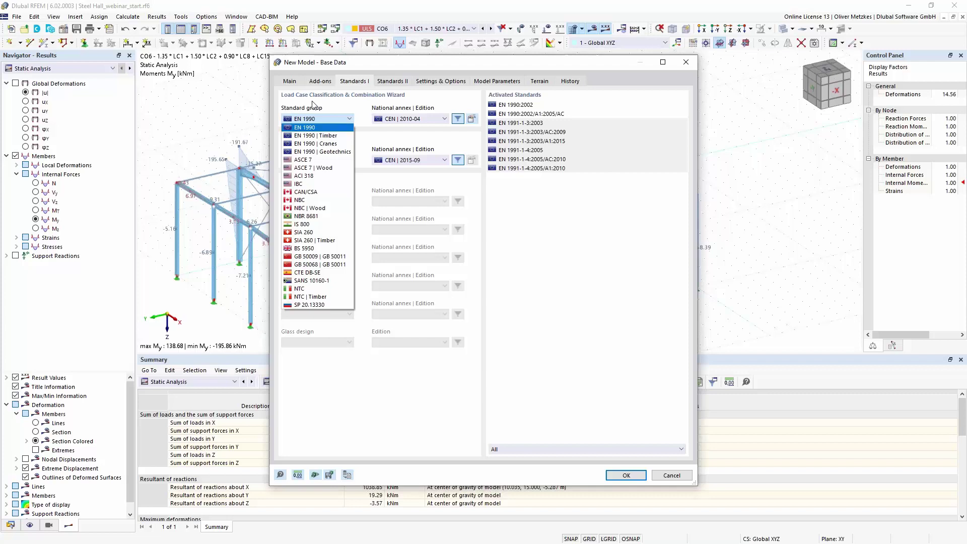
{"action": "left_click", "coordinate": [327, 144]}
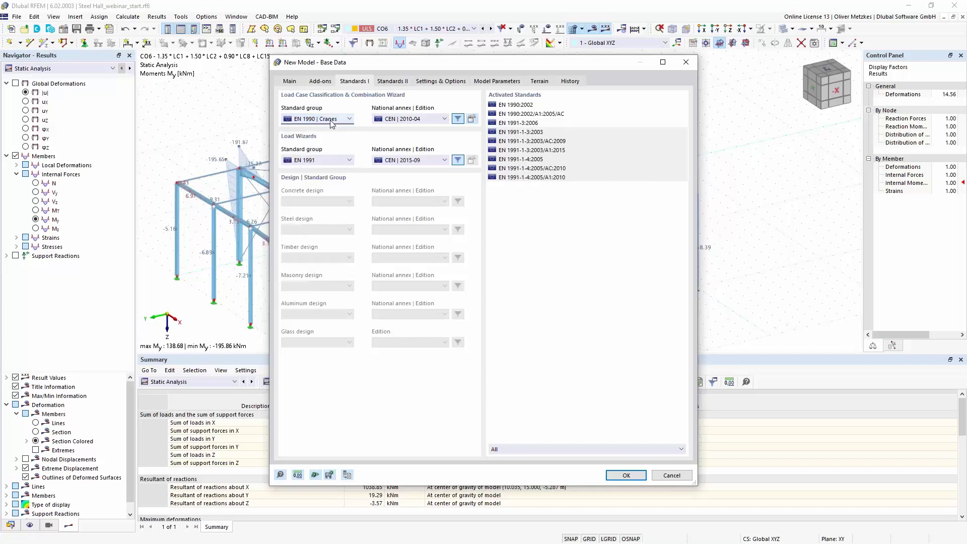
{"action": "left_click", "coordinate": [290, 82]}
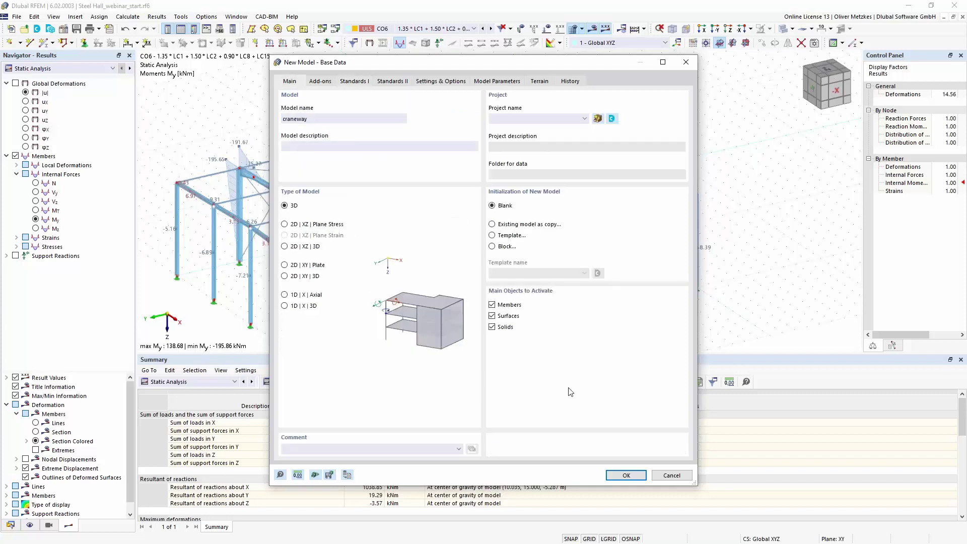
Create the craneway model from its base data and define a new beam member with section HEB 300 in S235
{"action": "left_click", "coordinate": [623, 475]}
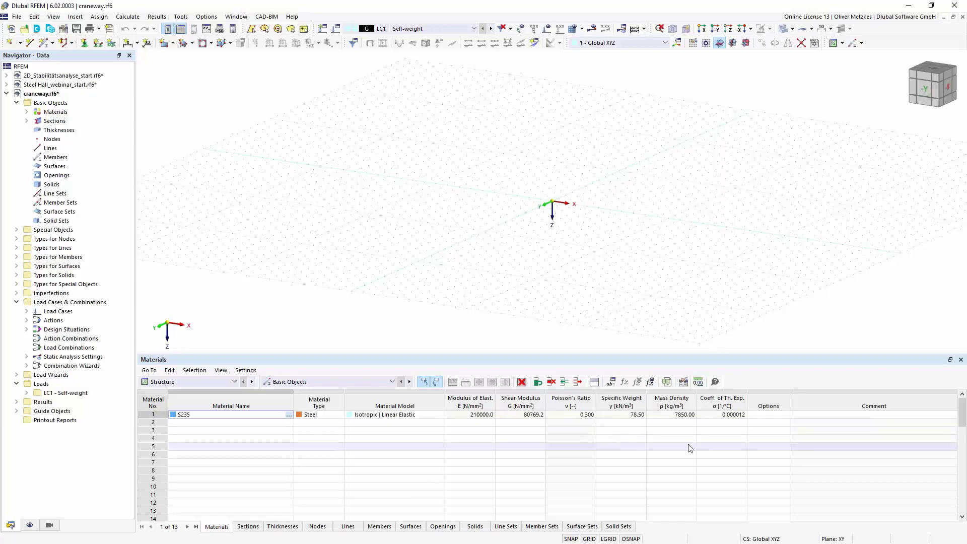
{"action": "key", "text": "Return"}
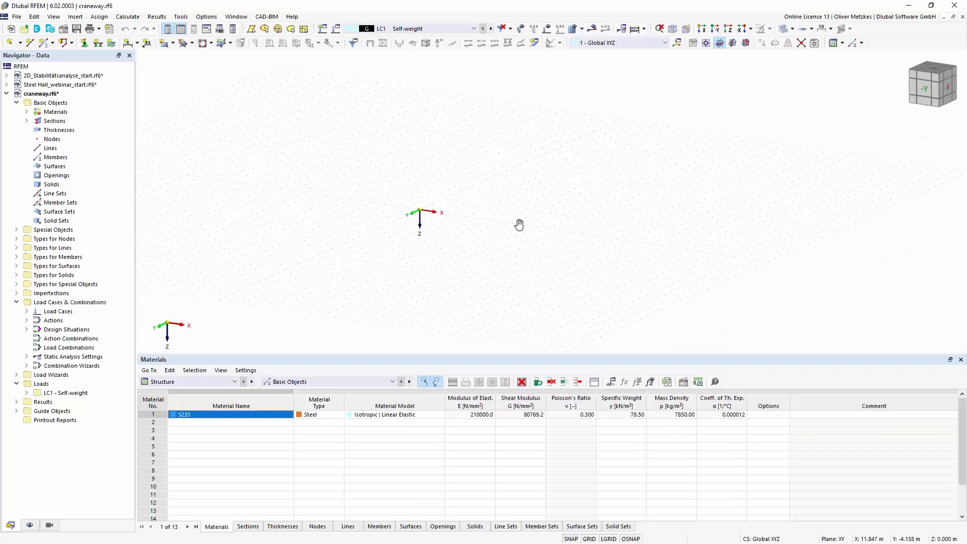
{"action": "left_click", "coordinate": [44, 44]}
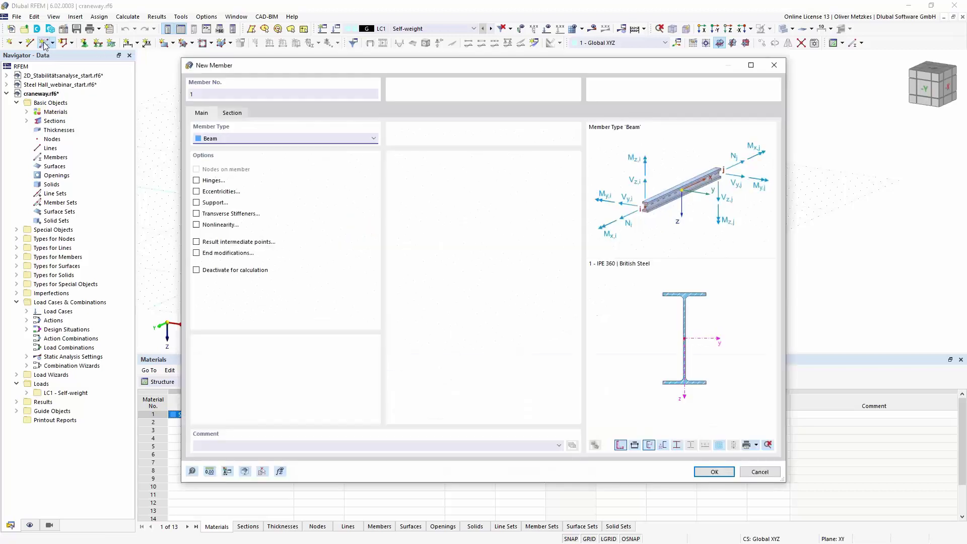
{"action": "left_click", "coordinate": [232, 113]}
{"action": "left_click", "coordinate": [515, 359]}
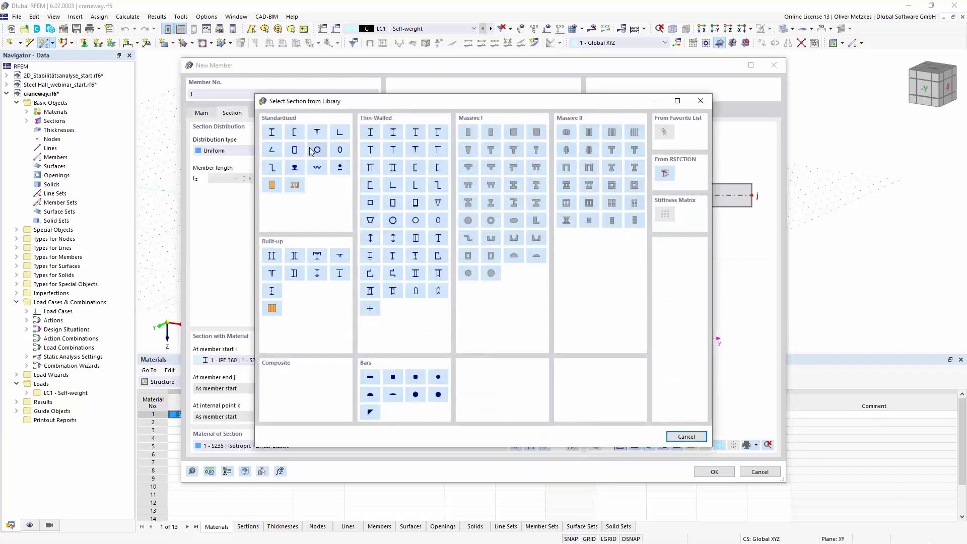
{"action": "left_click", "coordinate": [272, 133]}
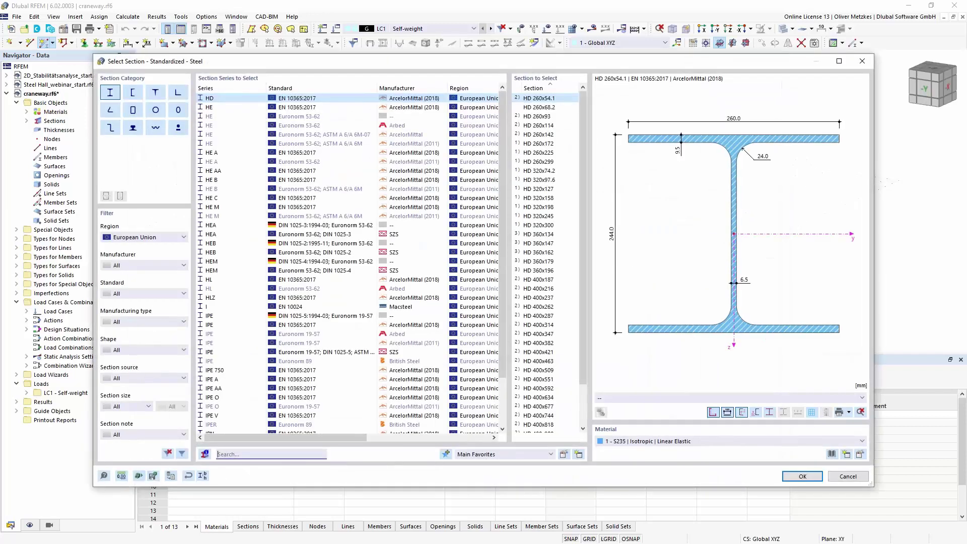
{"action": "type", "text": "heb"}
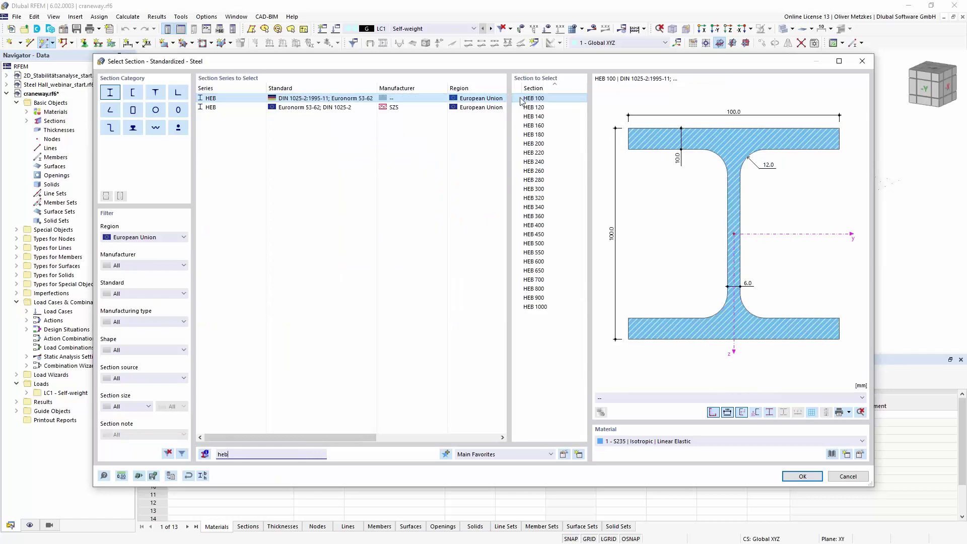
{"action": "left_click", "coordinate": [533, 189]}
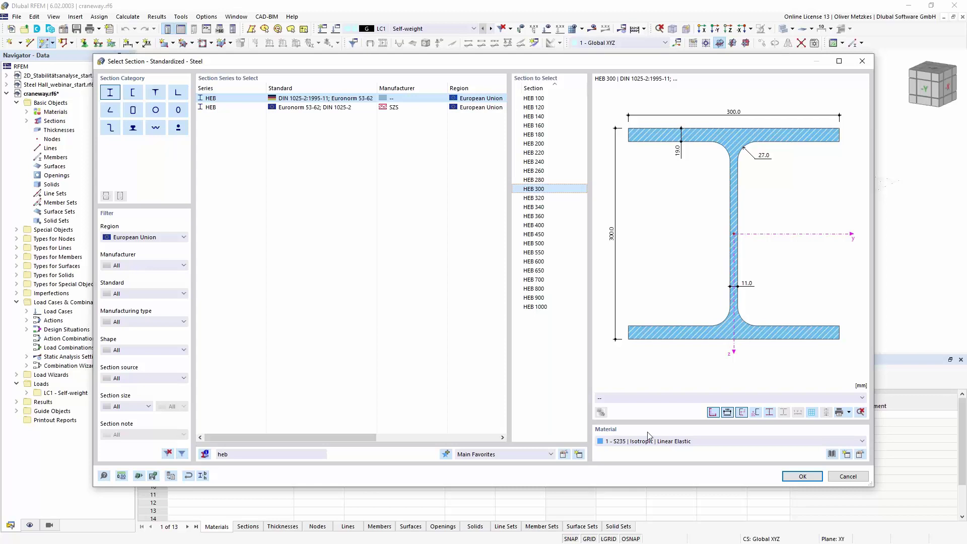
{"action": "left_click", "coordinate": [801, 476]}
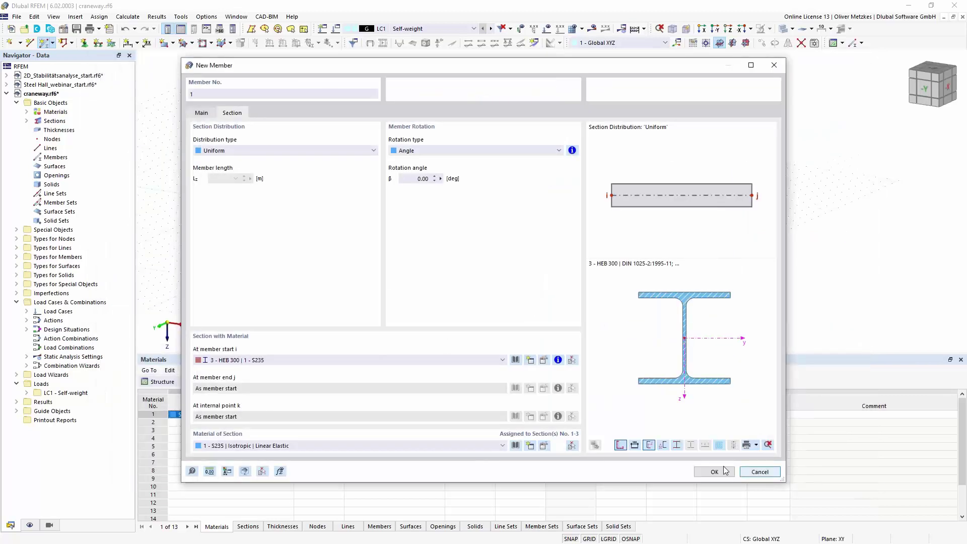
Place the beam member along the X axis from the origin to X = 12 m
{"action": "left_click", "coordinate": [714, 472]}
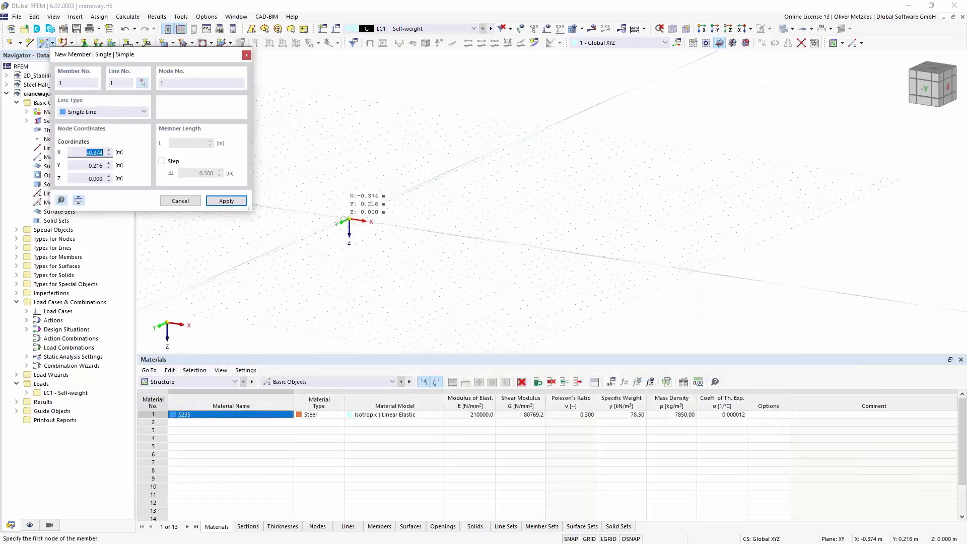
{"action": "left_click", "coordinate": [349, 219]}
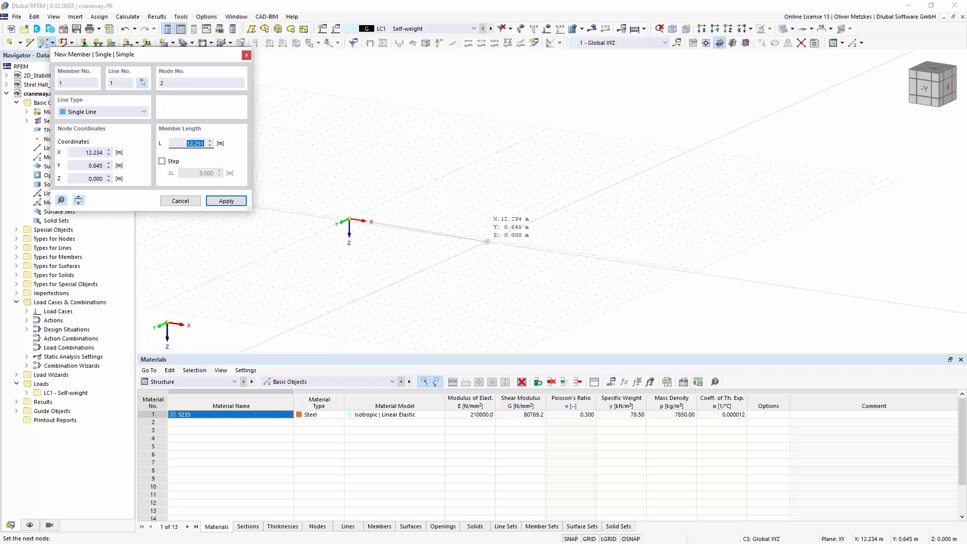
{"action": "left_click", "coordinate": [489, 239]}
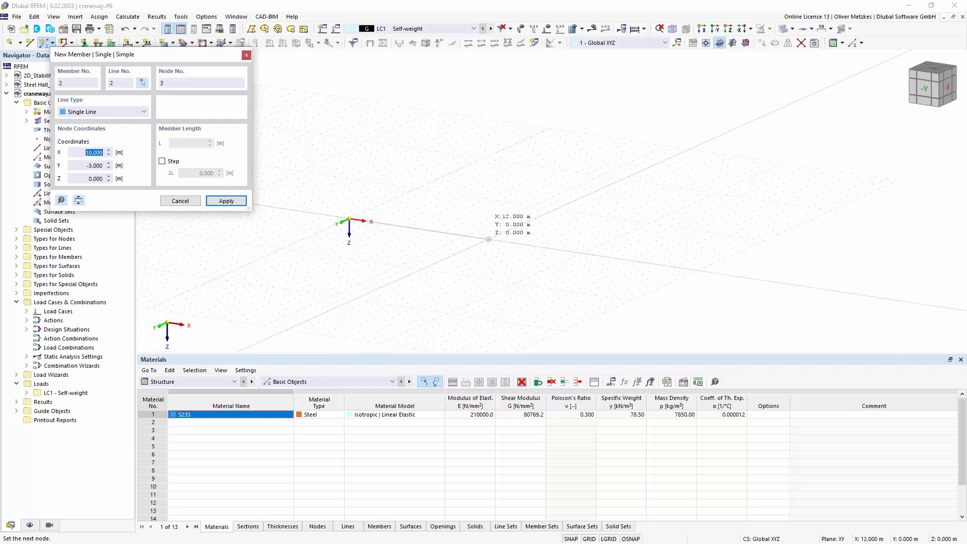
{"action": "key", "text": "Escape"}
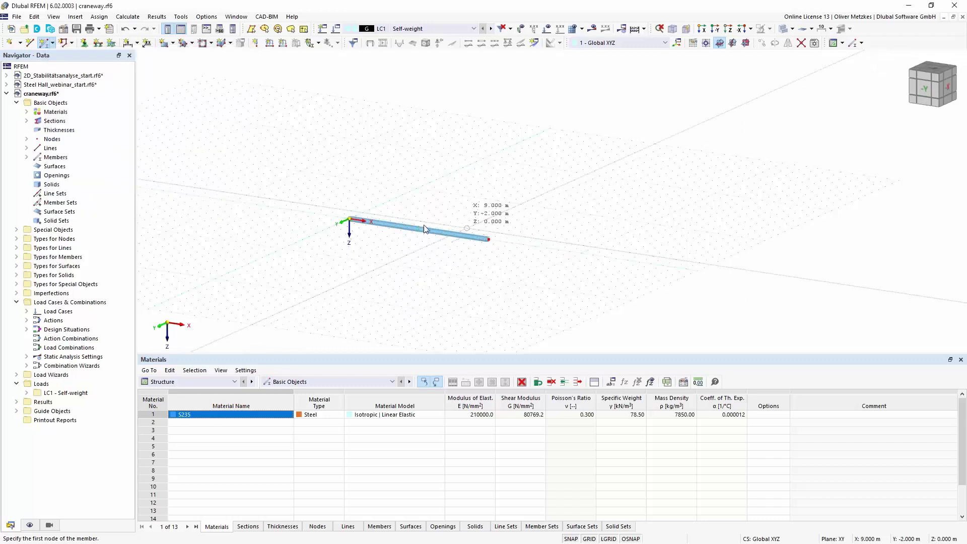
{"action": "scroll", "coordinate": [425, 229], "scroll_direction": "up", "scroll_amount": 2}
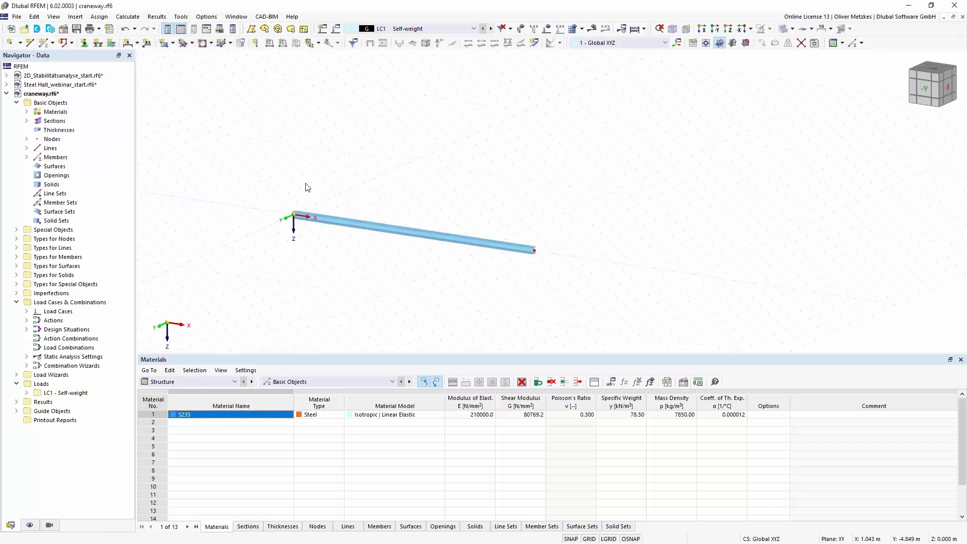
Assign a new nodal support to the beam's start node, with uX, uY, uZ and φX fixed and φY and φZ free
{"action": "left_click", "coordinate": [84, 45]}
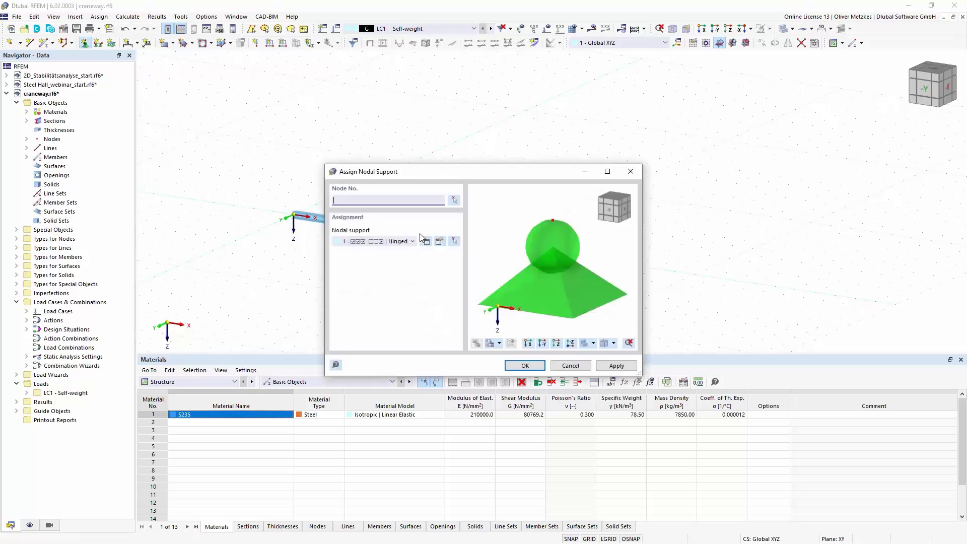
{"action": "left_click", "coordinate": [426, 241]}
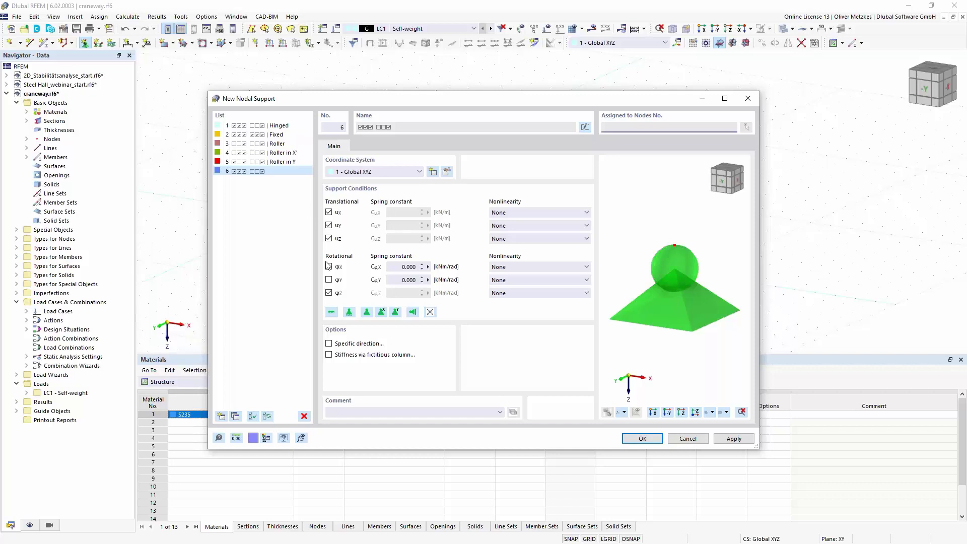
{"action": "left_click", "coordinate": [328, 266]}
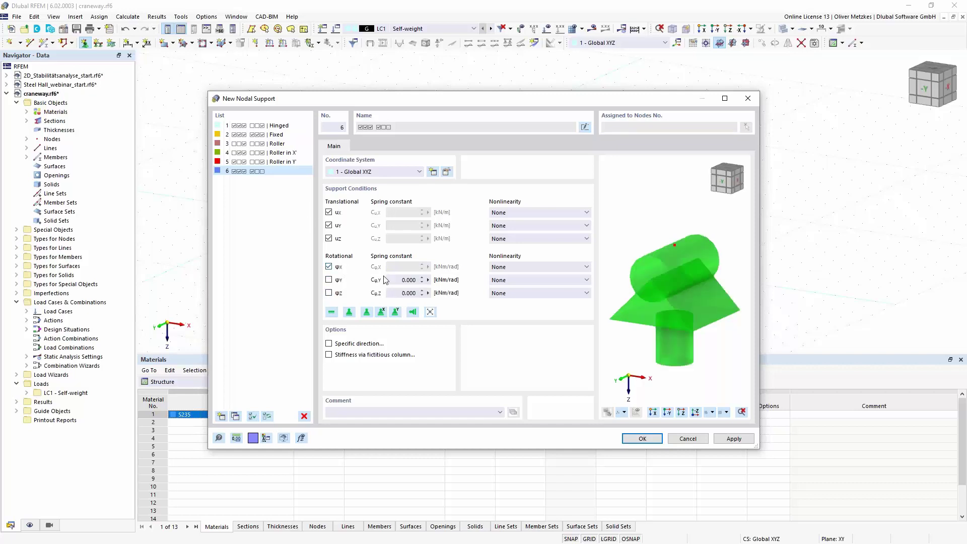
{"action": "left_click", "coordinate": [641, 438]}
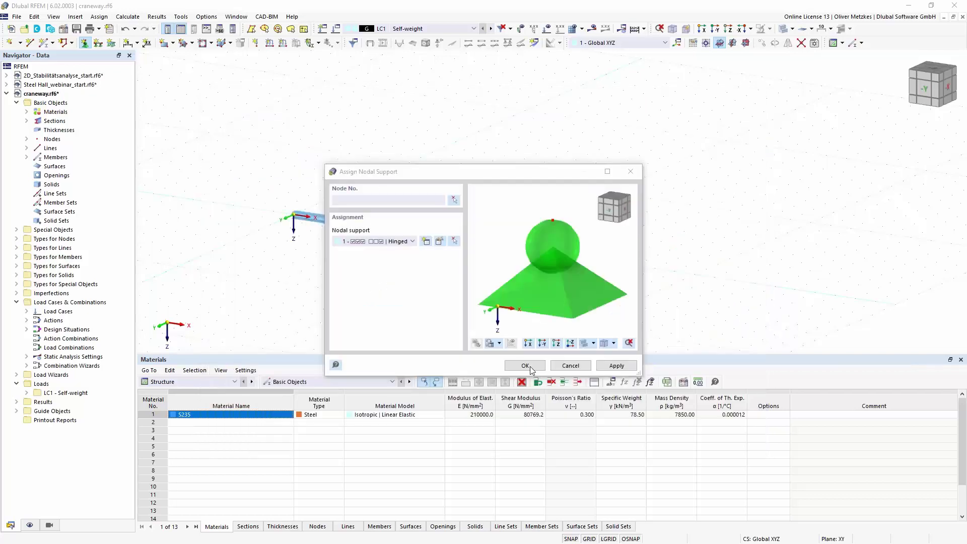
{"action": "left_click", "coordinate": [528, 366]}
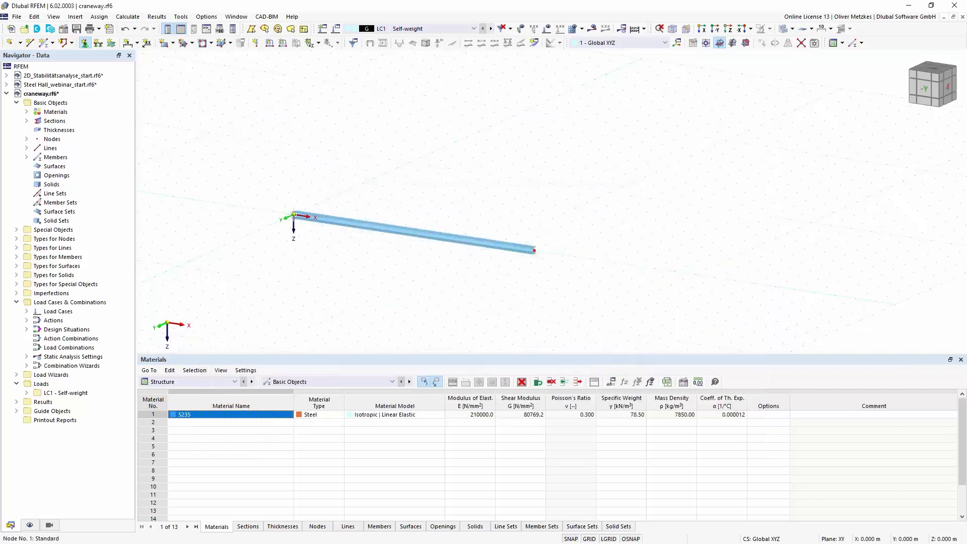
Assign another new nodal support to the beam's end node, with uY, uZ and φX fixed and uX, φY and φZ free
{"action": "left_click", "coordinate": [84, 44]}
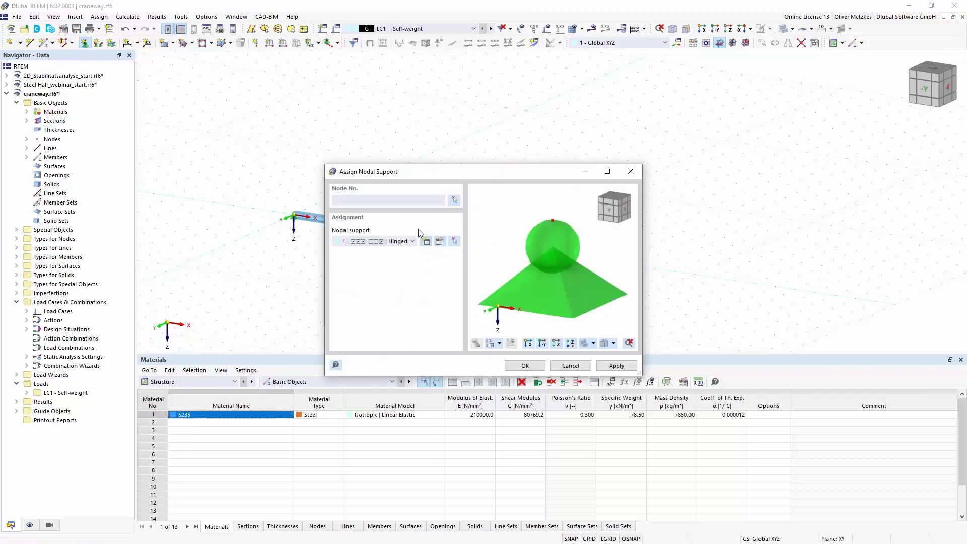
{"action": "left_click", "coordinate": [425, 241]}
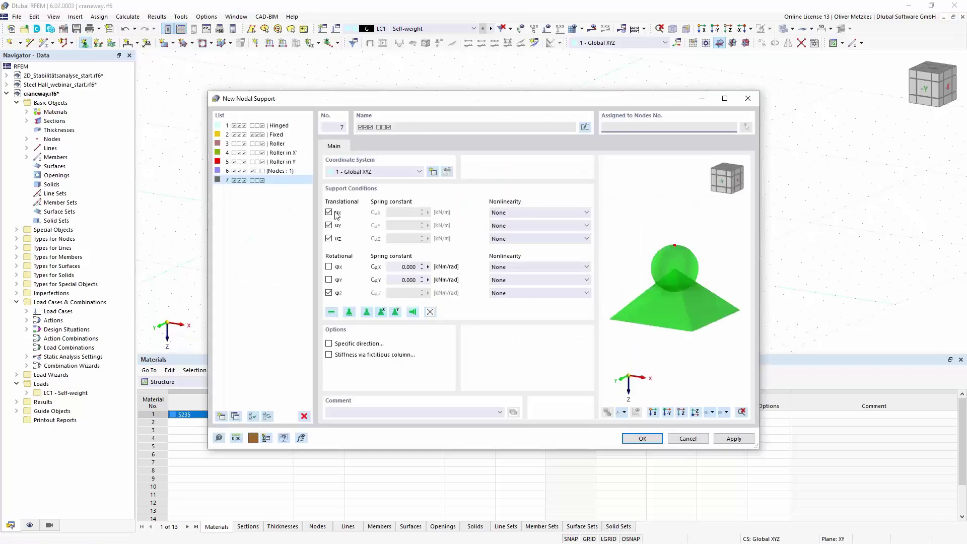
{"action": "left_click", "coordinate": [329, 212]}
{"action": "left_click", "coordinate": [329, 267]}
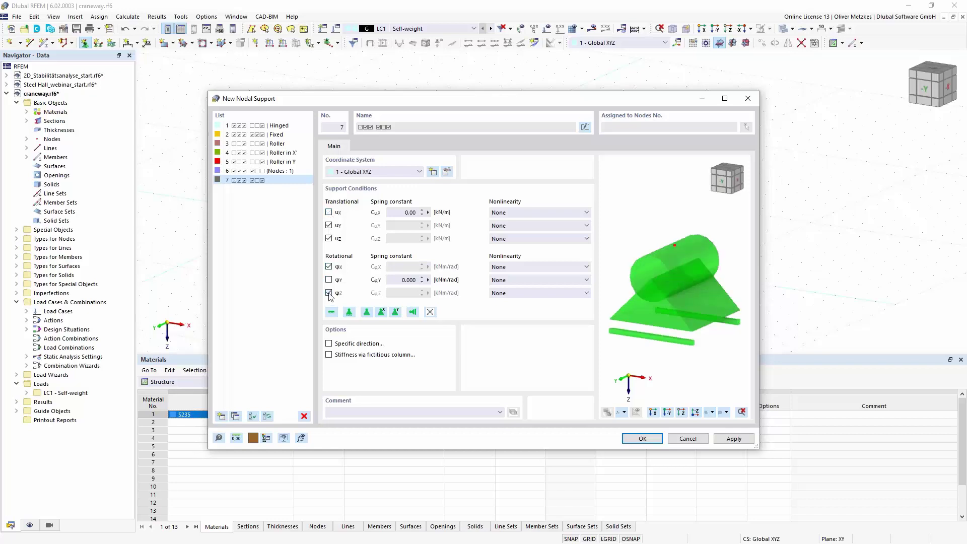
{"action": "left_click", "coordinate": [329, 293]}
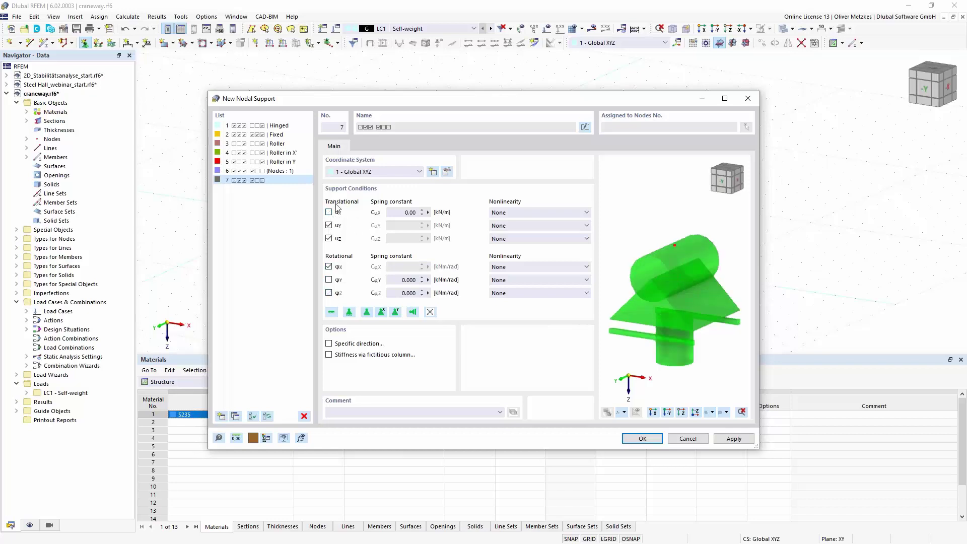
{"action": "left_click", "coordinate": [649, 441]}
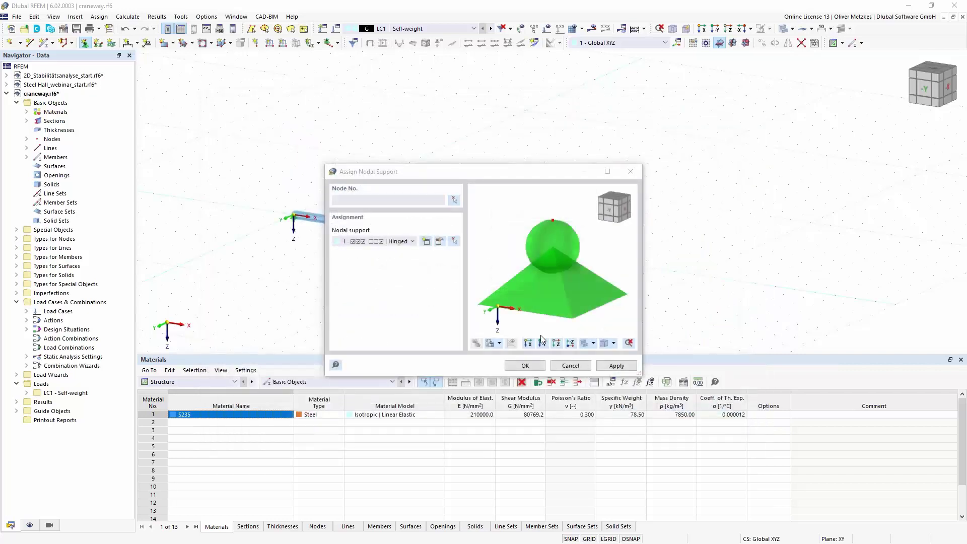
{"action": "left_click", "coordinate": [525, 365]}
{"action": "left_click", "coordinate": [534, 252]}
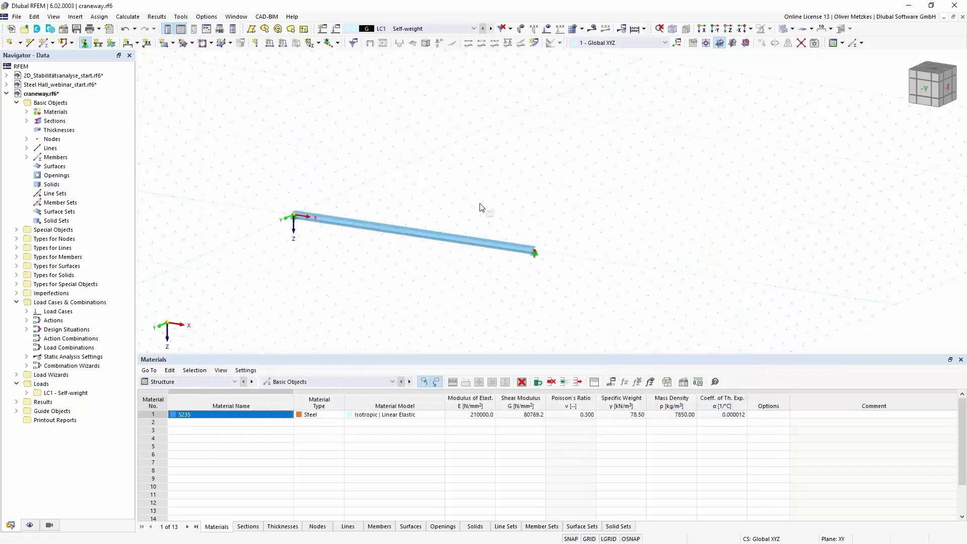
{"action": "key", "text": "Escape"}
Add one intermediate node to the beam as an 'On Member' node without dividing the member
{"action": "scroll", "coordinate": [446, 219], "scroll_direction": "up", "scroll_amount": 2}
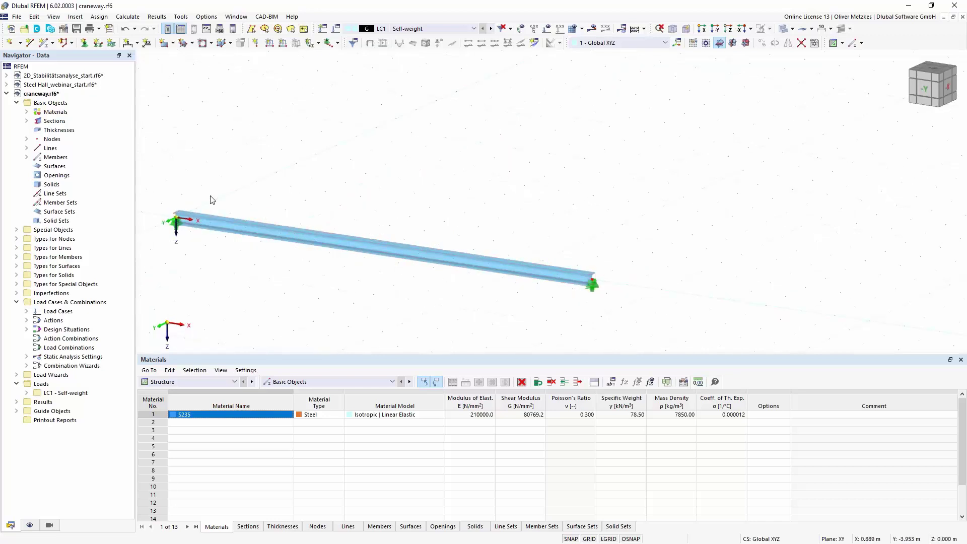
{"action": "right_click", "coordinate": [415, 252]}
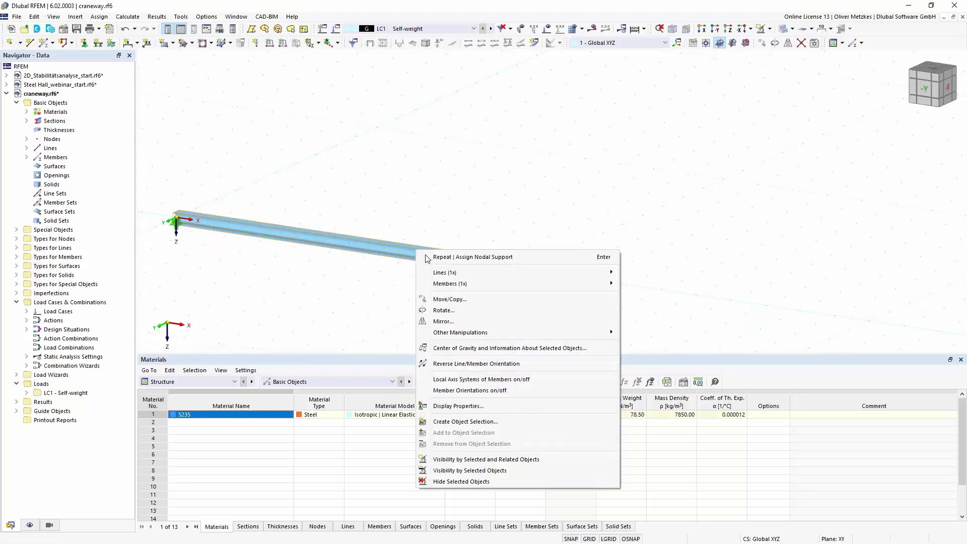
{"action": "mouse_move", "coordinate": [488, 282]}
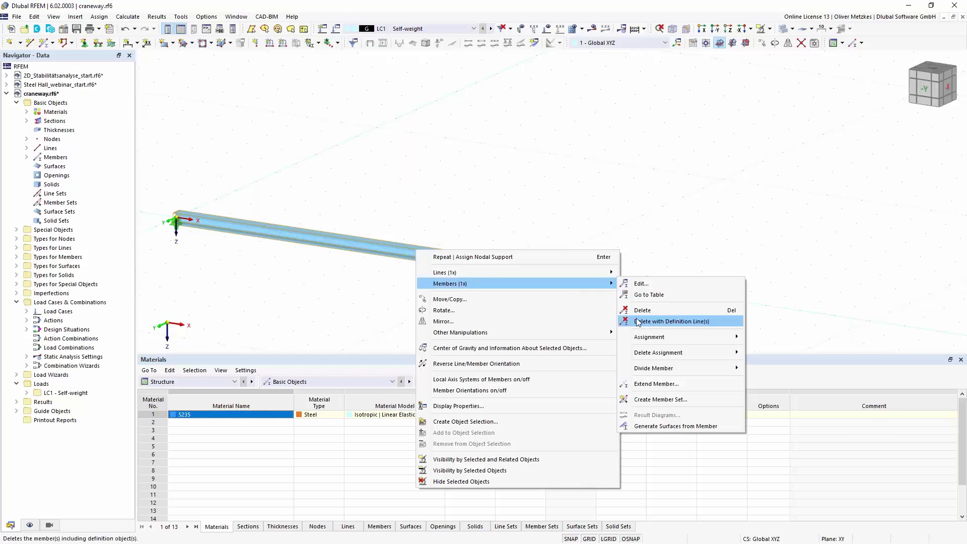
{"action": "mouse_move", "coordinate": [676, 368]}
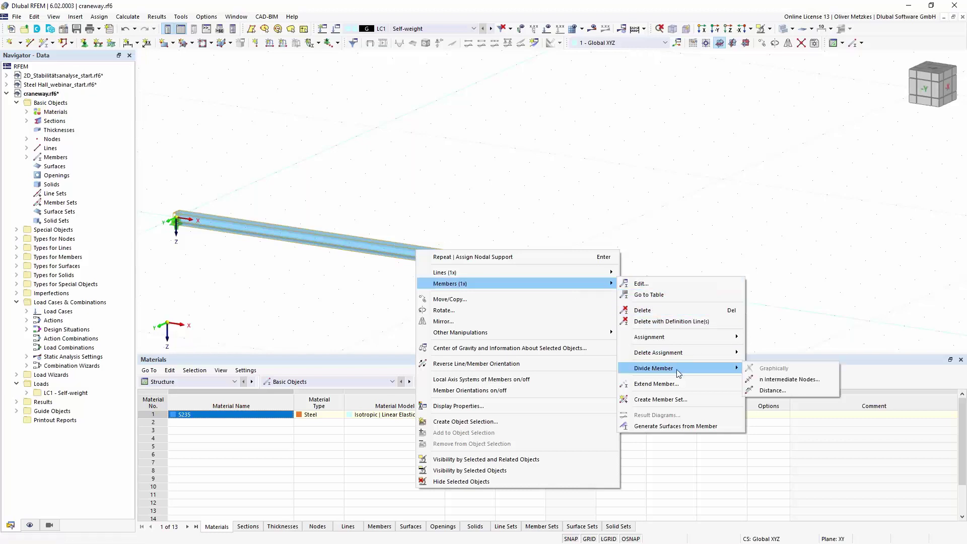
{"action": "left_click", "coordinate": [788, 381]}
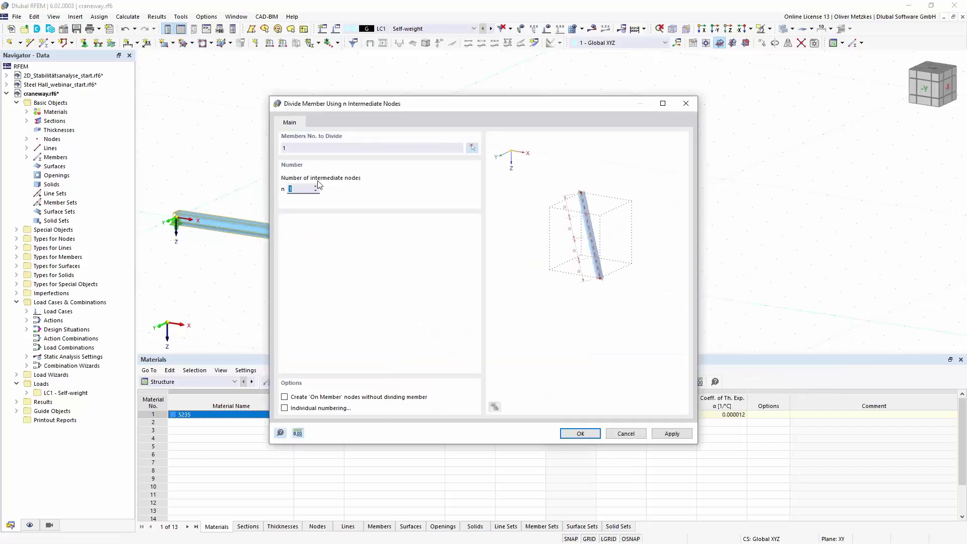
{"action": "left_click", "coordinate": [305, 189]}
{"action": "left_click", "coordinate": [285, 397]}
{"action": "left_click", "coordinate": [575, 432]}
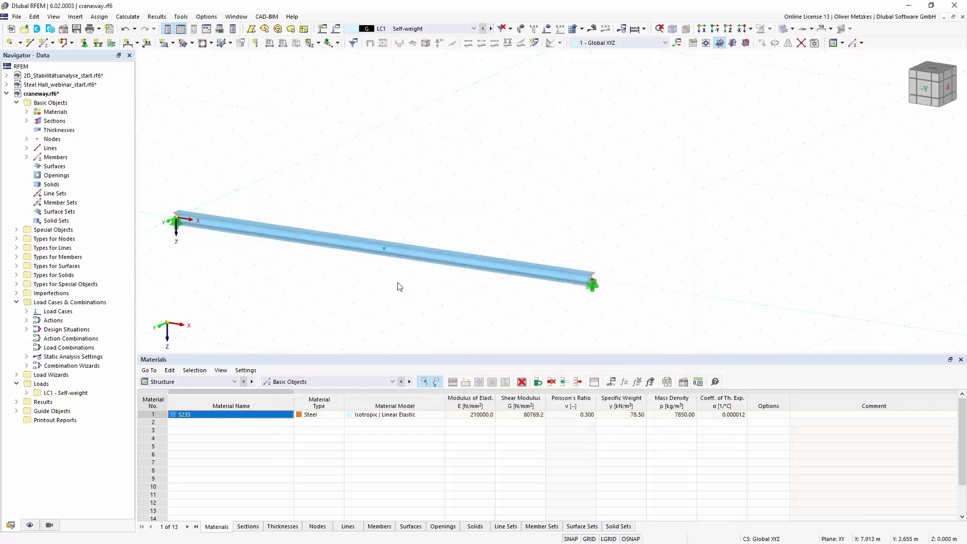
Copy the end node's support to the intermediate node at the beam's midspan
{"action": "left_click", "coordinate": [592, 284]}
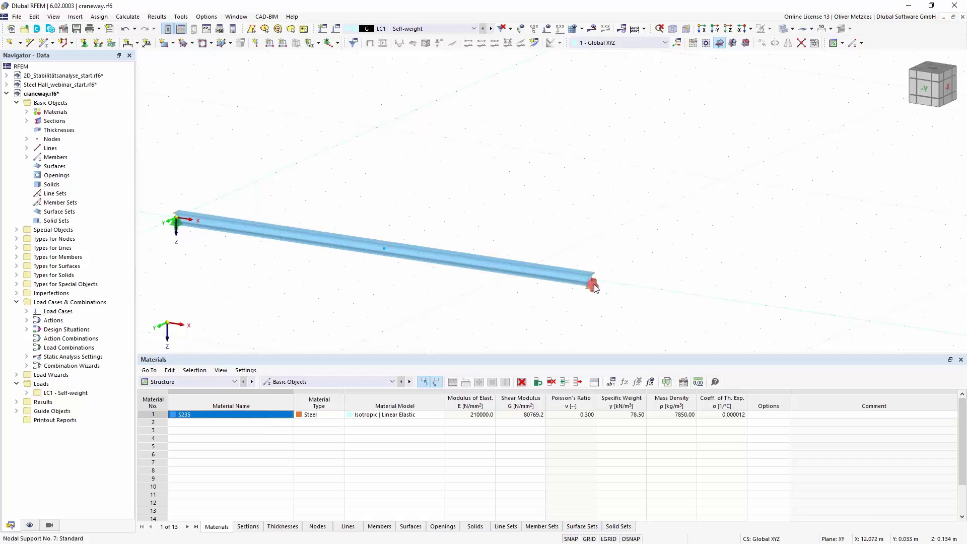
{"action": "left_click", "coordinate": [383, 254]}
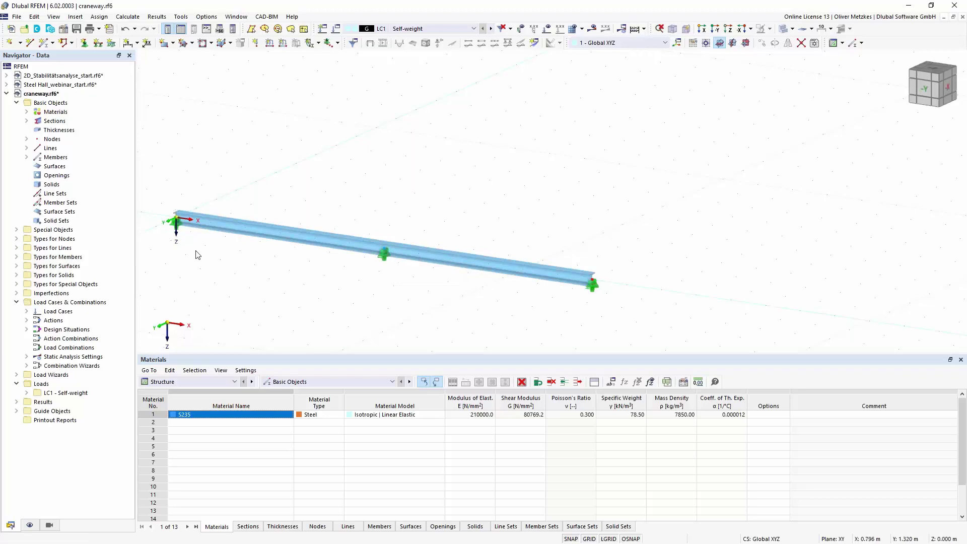
Review the nodal support conditions assigned to the beam's start node without changing them
{"action": "middle_click_drag", "start_coordinate": [263, 259], "coordinate": [268, 264]}
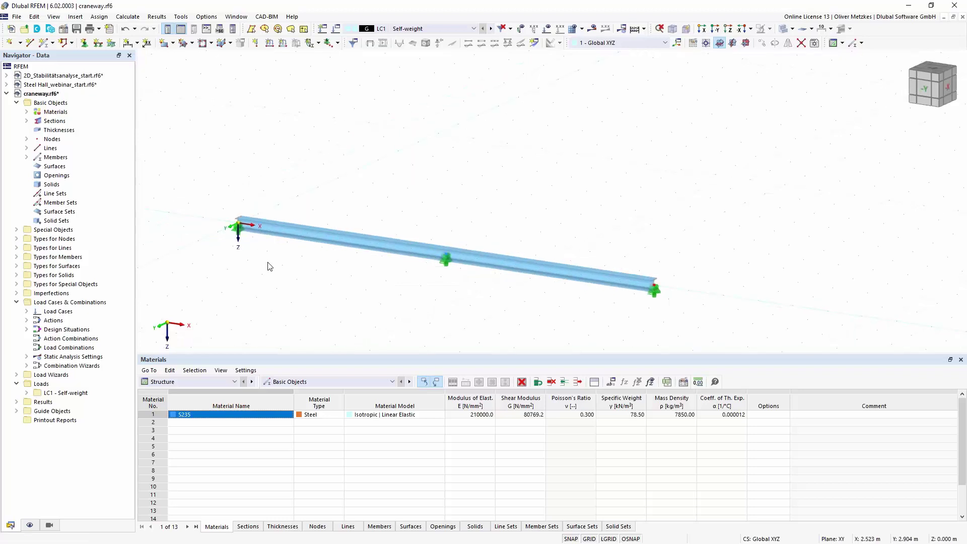
{"action": "double_click", "coordinate": [240, 232]}
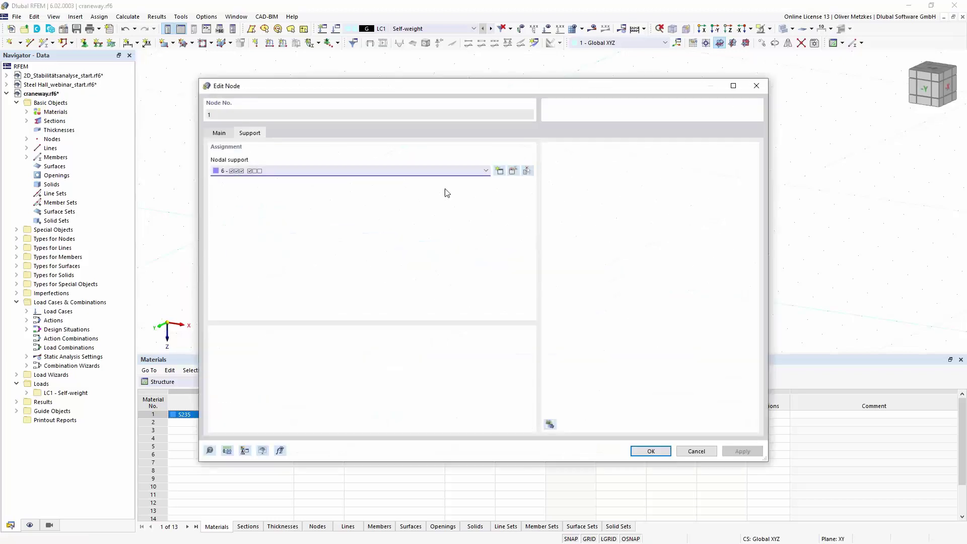
{"action": "left_click", "coordinate": [512, 172]}
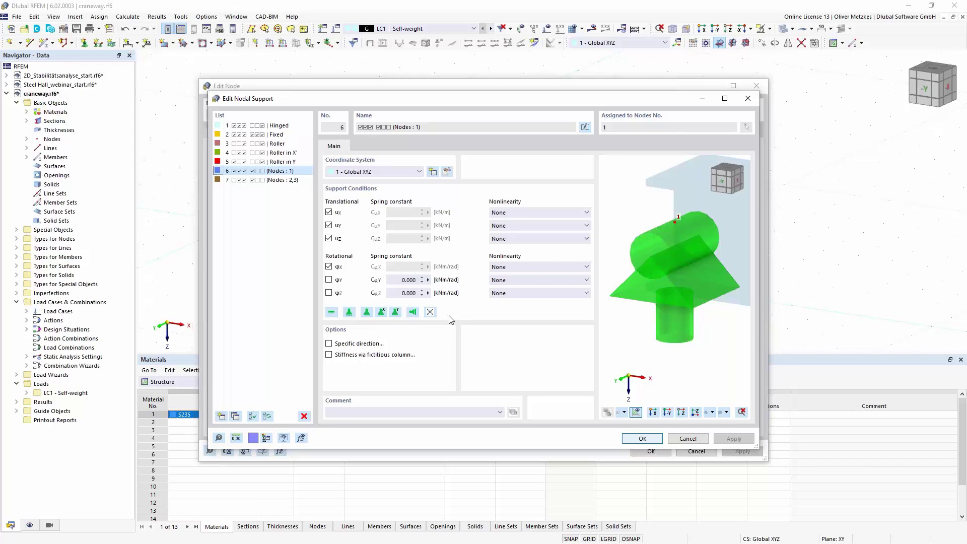
{"action": "left_click", "coordinate": [682, 439]}
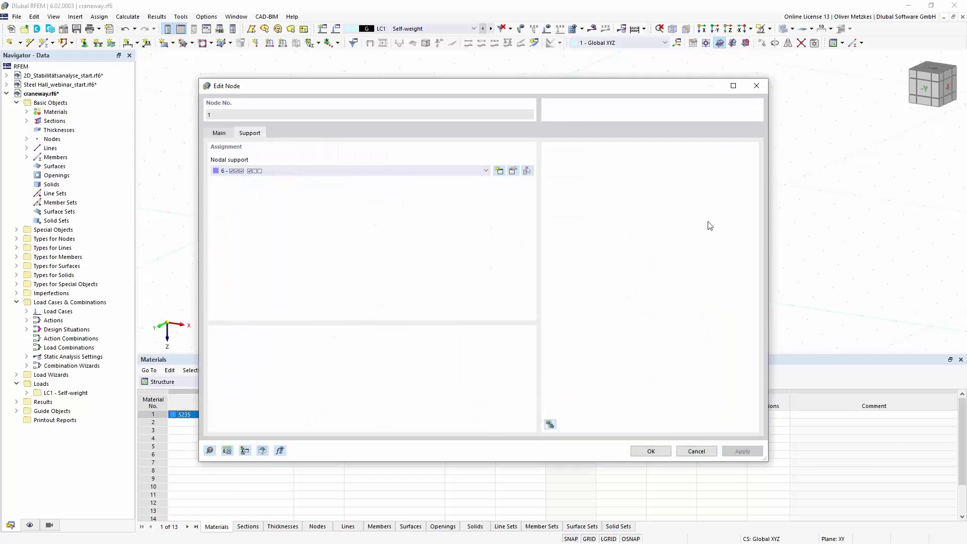
{"action": "left_click", "coordinate": [697, 451]}
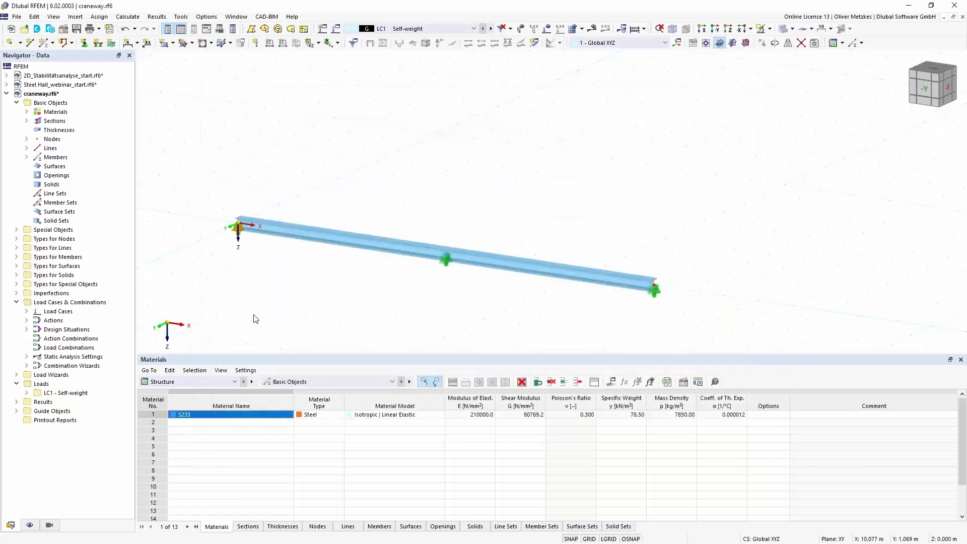
Activate transverse stiffeners for the beam and create a new stiffener definition with a full warping restraint at x = 0.000 m
{"action": "double_click", "coordinate": [297, 232]}
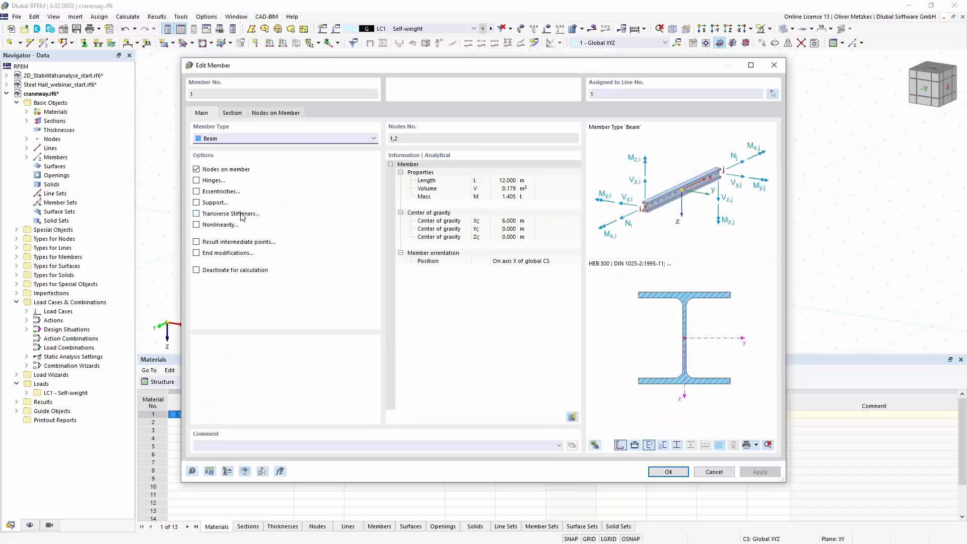
{"action": "left_click", "coordinate": [205, 214]}
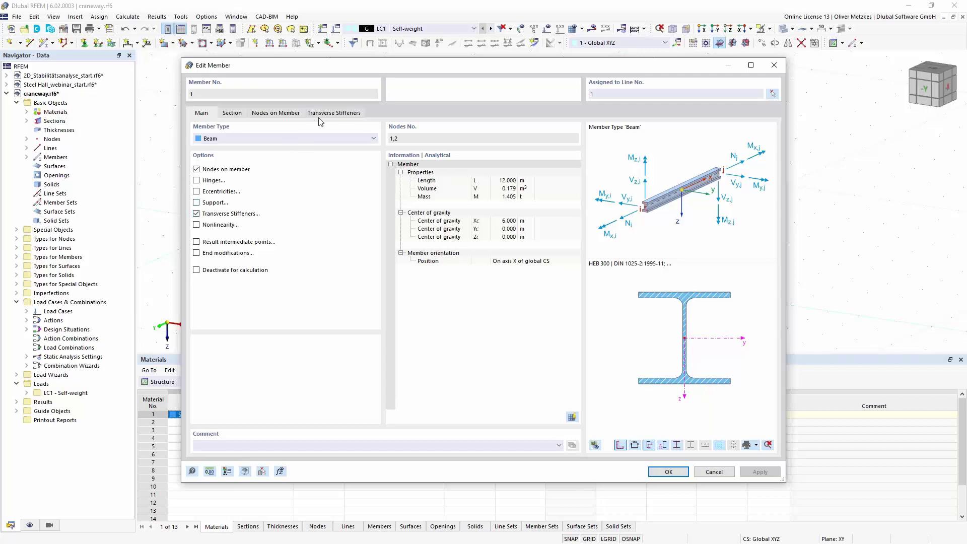
{"action": "left_click", "coordinate": [325, 116]}
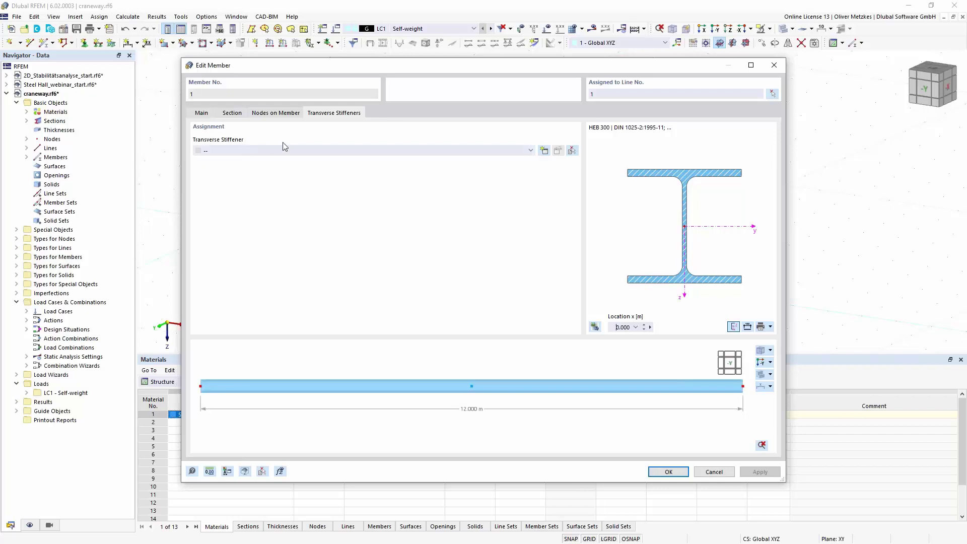
{"action": "left_click", "coordinate": [544, 151]}
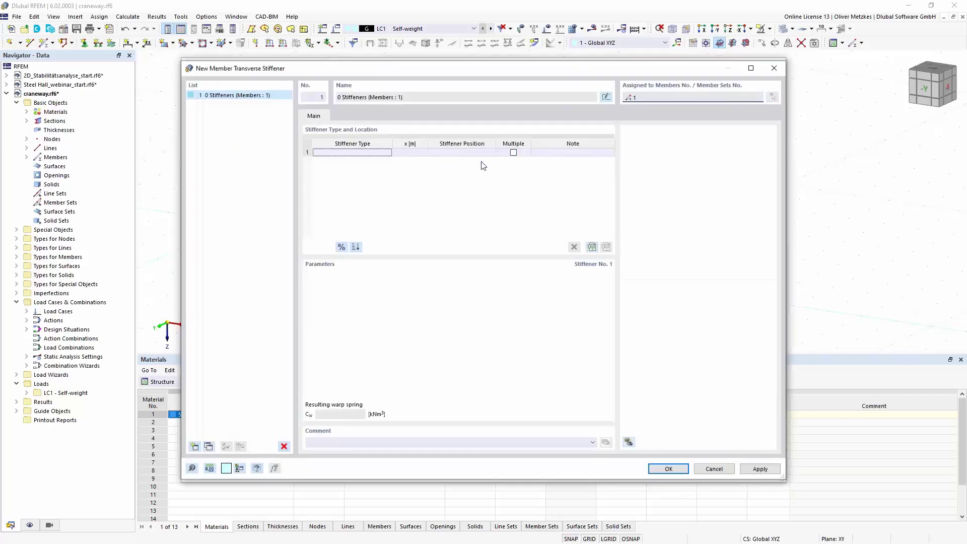
{"action": "left_click", "coordinate": [382, 157]}
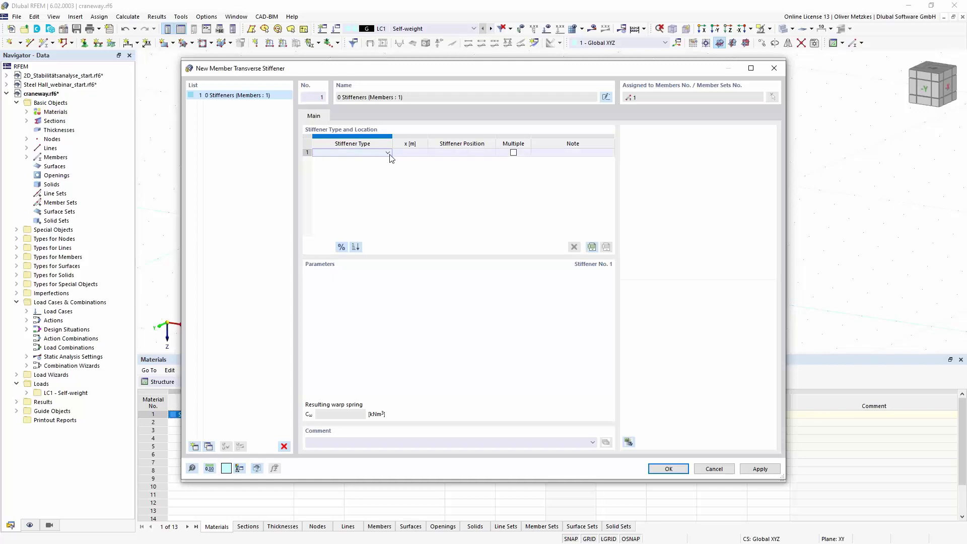
{"action": "left_click", "coordinate": [389, 154]}
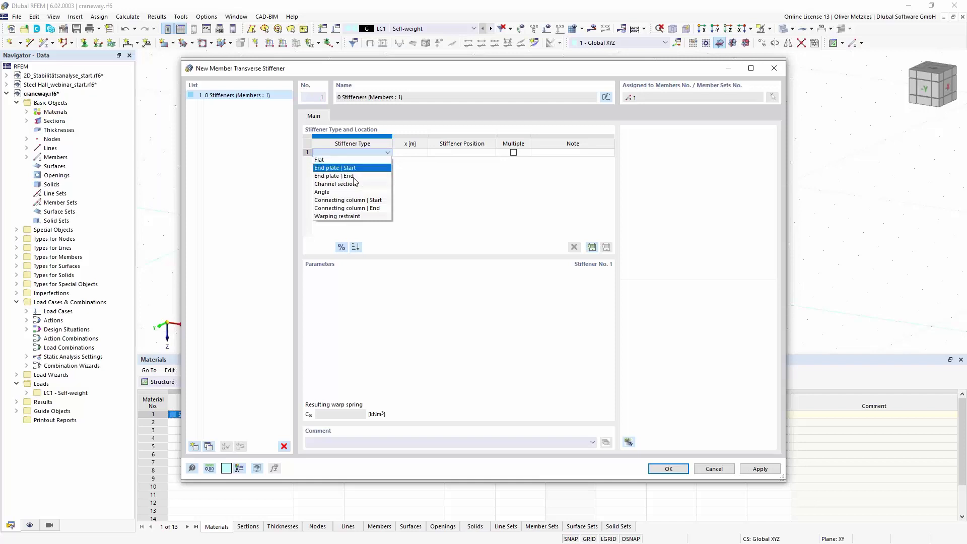
{"action": "left_click", "coordinate": [338, 219]}
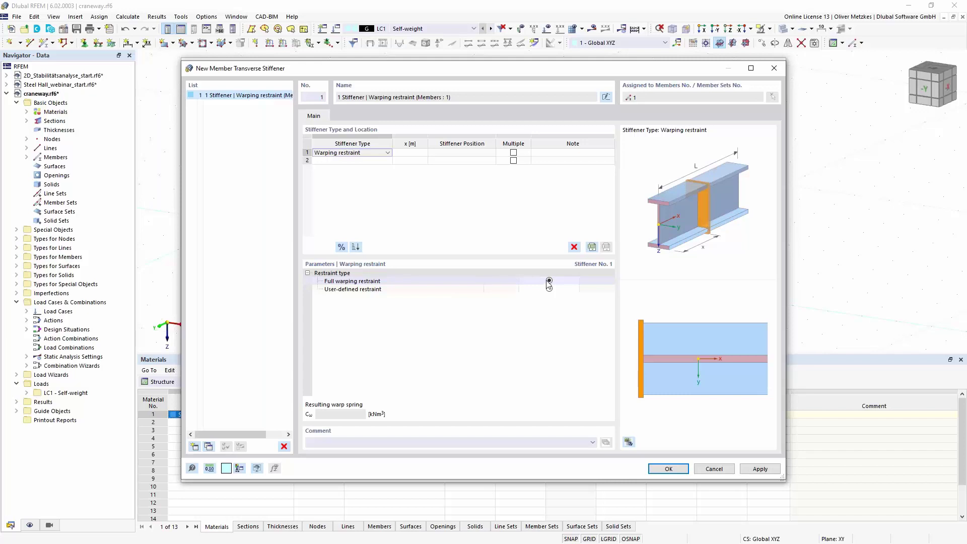
{"action": "left_click", "coordinate": [409, 152]}
{"action": "left_click", "coordinate": [513, 152]}
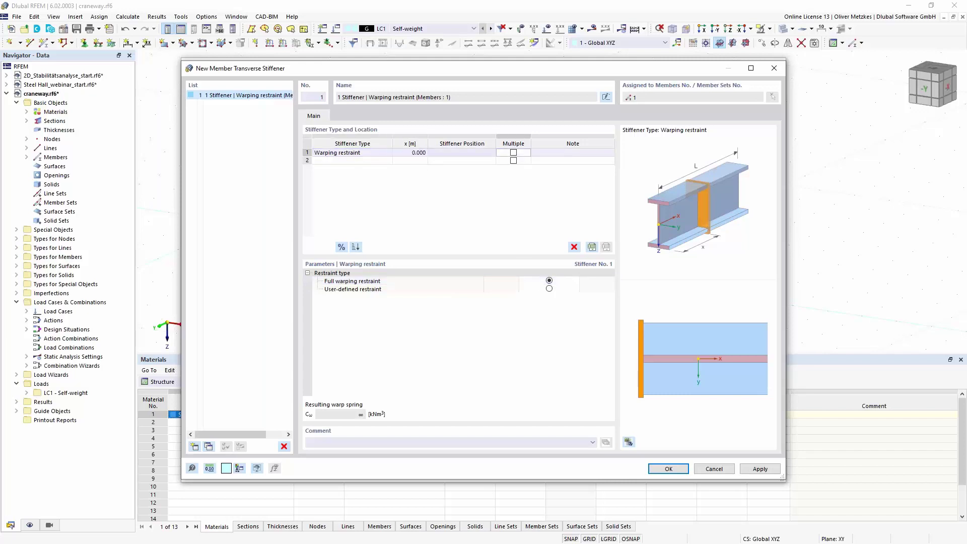
Add a second full warping restraint at the beam end, using relative locations and x = 100 %
{"action": "left_click", "coordinate": [361, 160]}
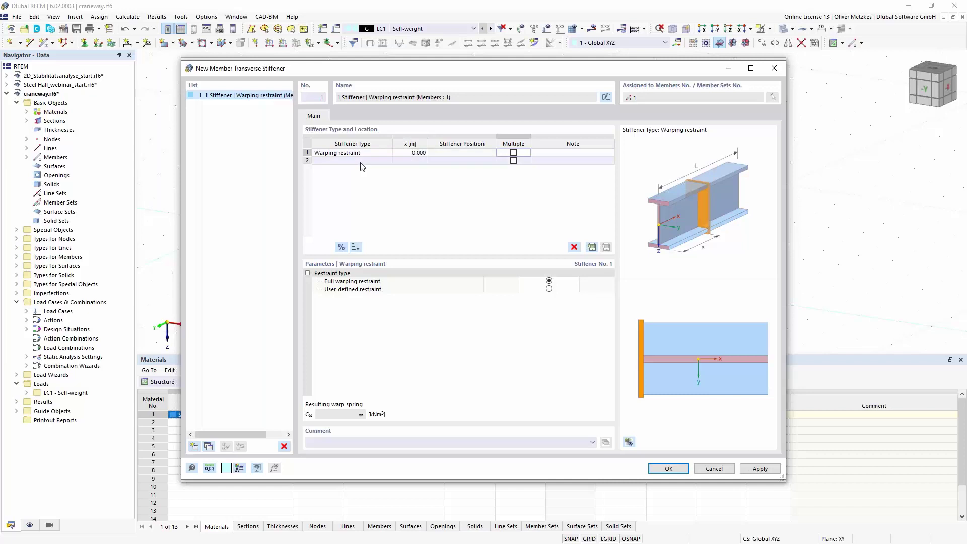
{"action": "left_click", "coordinate": [361, 161]}
{"action": "left_click", "coordinate": [357, 225]}
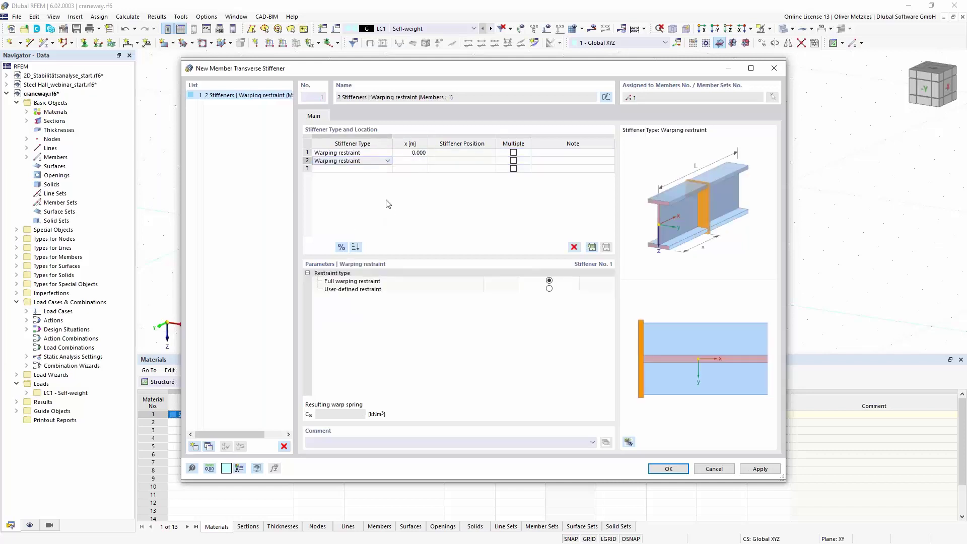
{"action": "left_click", "coordinate": [415, 161]}
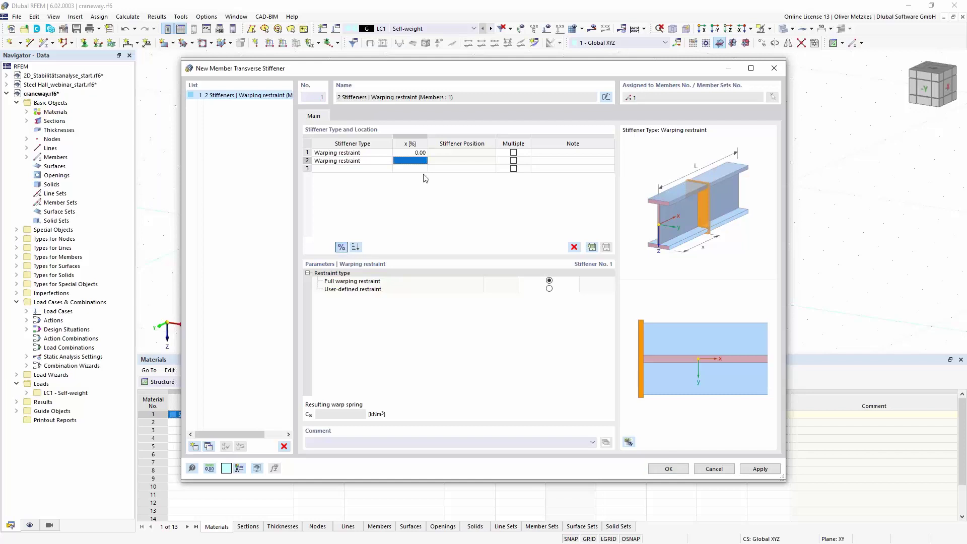
{"action": "left_click", "coordinate": [341, 247]}
{"action": "type", "text": "100"}
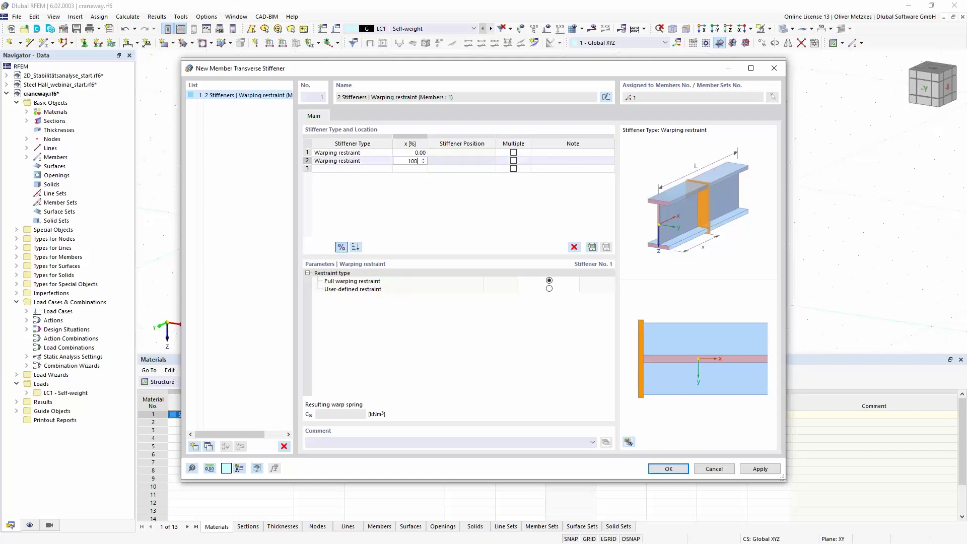
{"action": "key", "text": "Tab"}
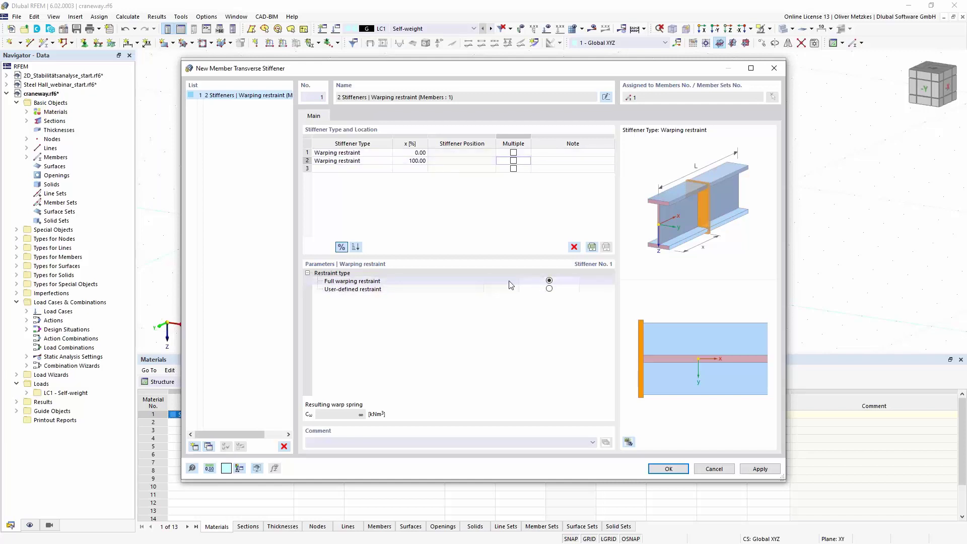
Add a third, double-sided stiffener of type Flat at x = 50 % of the beam length
{"action": "left_click", "coordinate": [383, 169]}
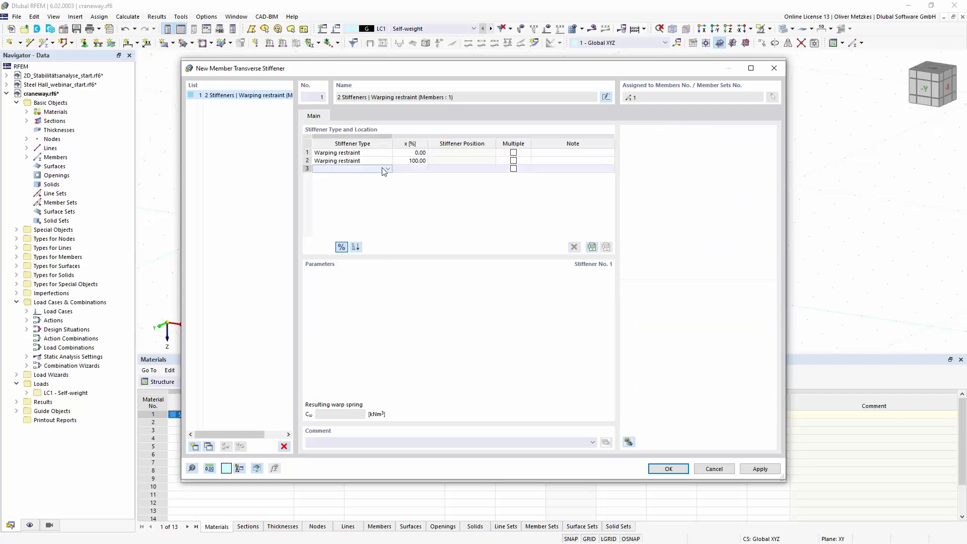
{"action": "left_click", "coordinate": [387, 169]}
{"action": "left_click", "coordinate": [375, 176]}
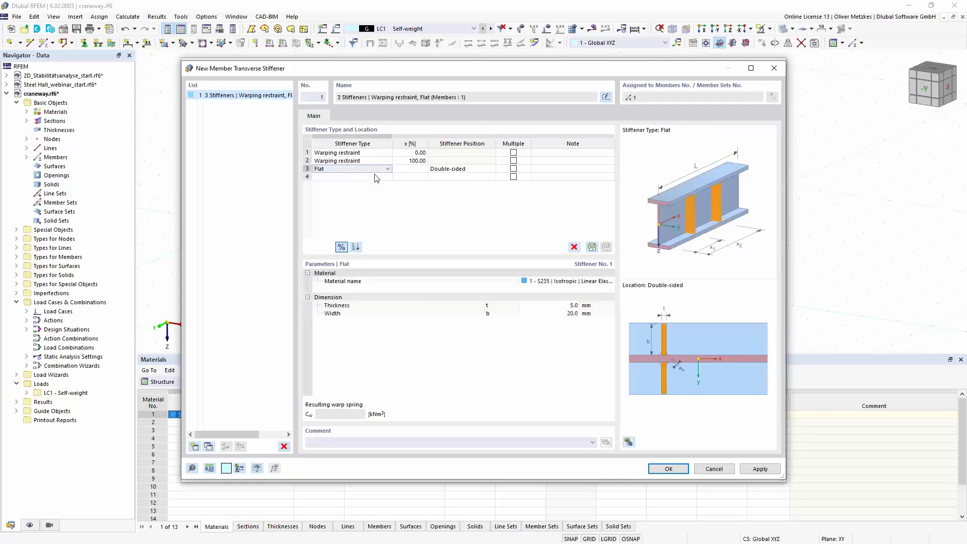
{"action": "key", "text": "Tab"}
{"action": "type", "text": "5"}
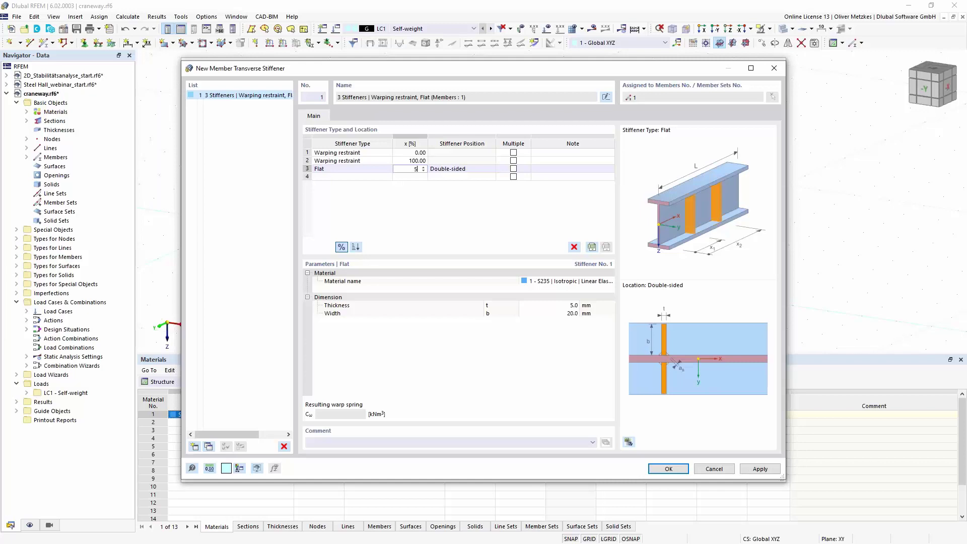
{"action": "type", "text": "0"}
{"action": "key", "text": "Tab"}
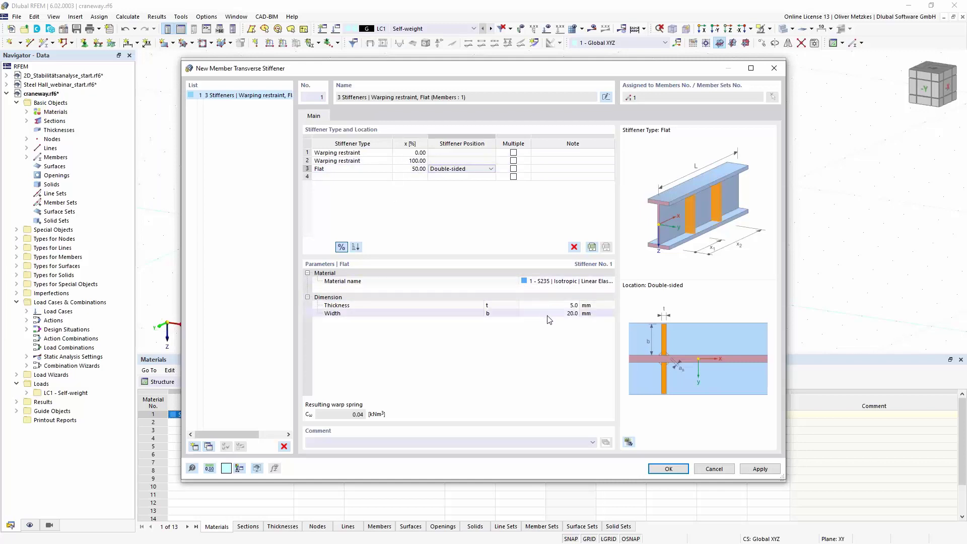
Set the flat stiffener's thickness to 20 mm and width to 120 mm, and apply the stiffeners to the beam
{"action": "key", "text": "Tab"}
{"action": "type", "text": "20"}
{"action": "key", "text": "Tab"}
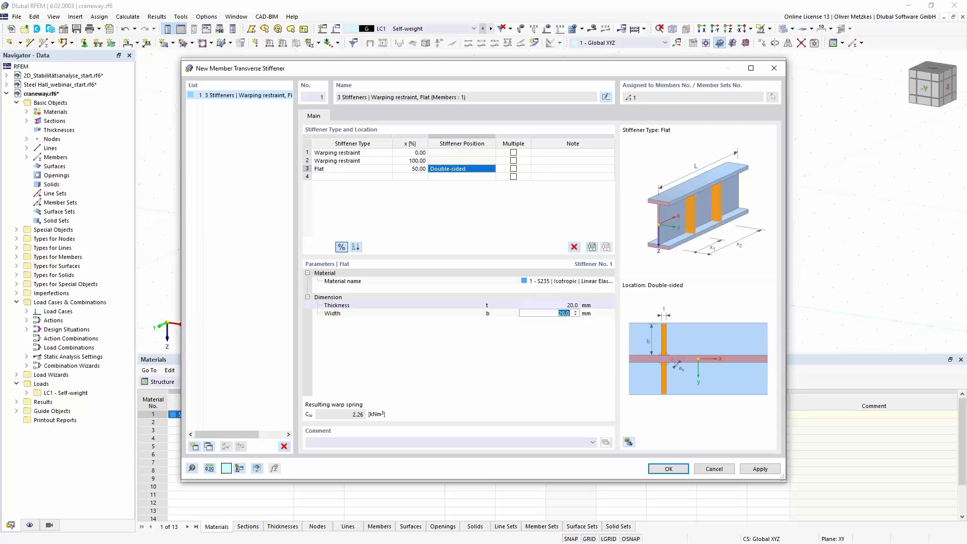
{"action": "type", "text": "120"}
{"action": "key", "text": "Return"}
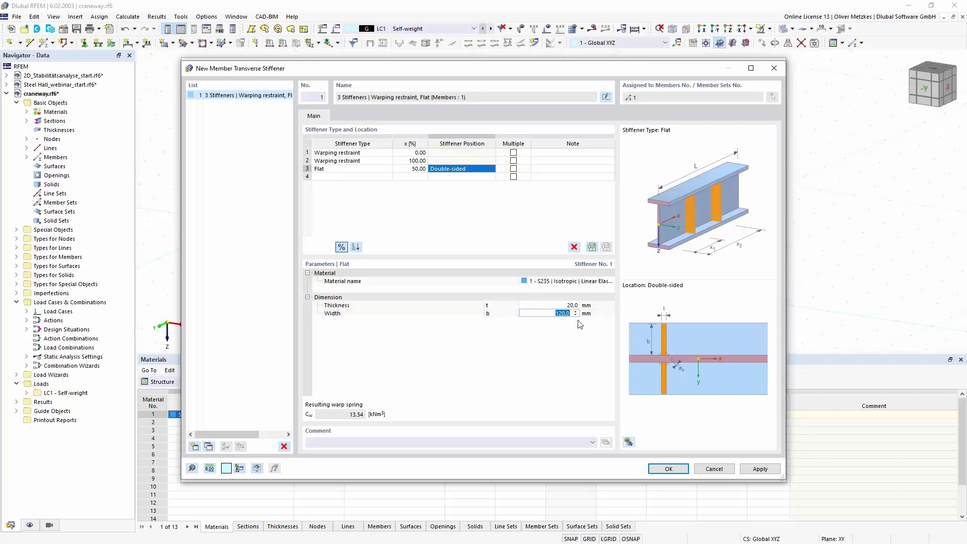
{"action": "left_click", "coordinate": [543, 340]}
{"action": "left_click", "coordinate": [669, 468]}
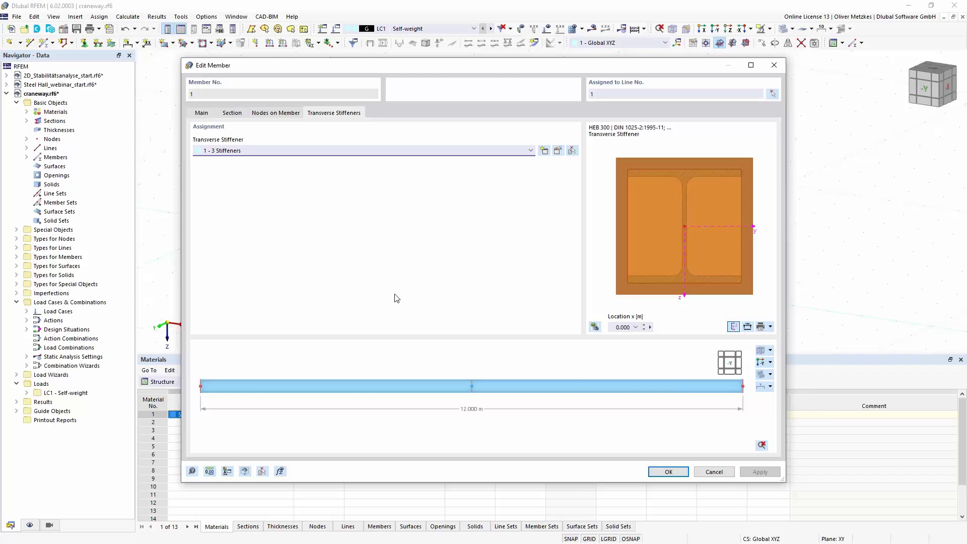
{"action": "left_click", "coordinate": [668, 472]}
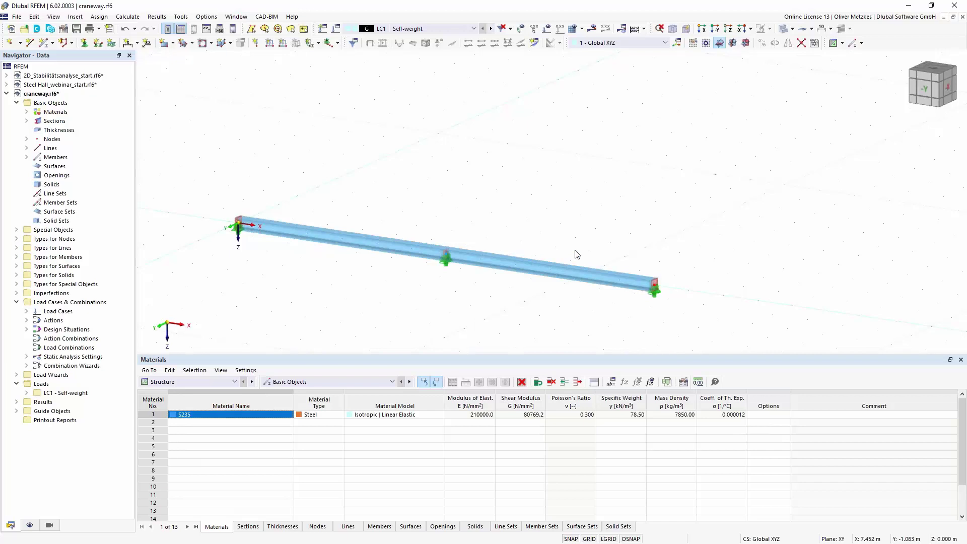
Create load case LC2 with the action category 'Imposed loads from cranes - Class 1-7'
{"action": "scroll", "coordinate": [650, 277], "scroll_direction": "up", "scroll_amount": 5}
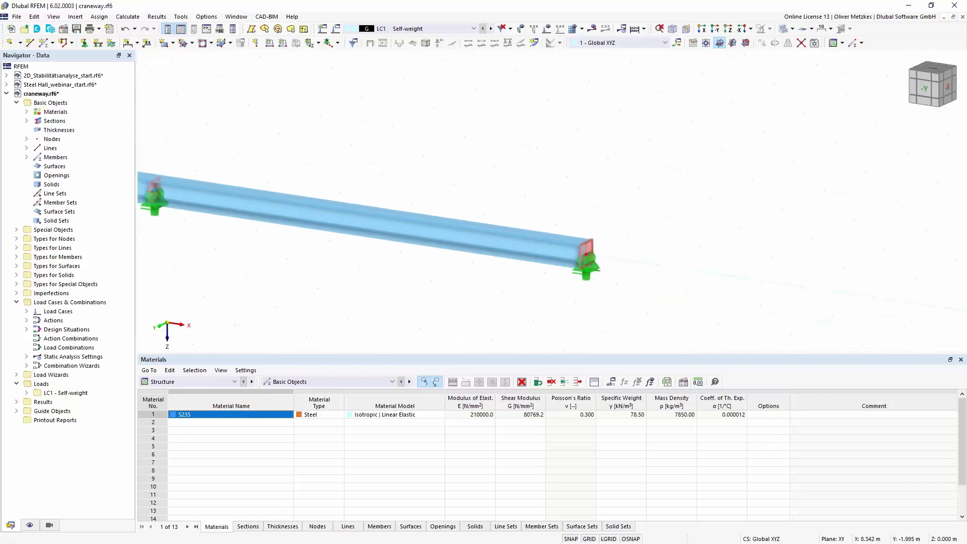
{"action": "mouse_move", "coordinate": [481, 174]}
{"action": "middle_mouse_down"}
{"action": "mouse_move", "coordinate": [682, 158]}
{"action": "mouse_move", "coordinate": [481, 173]}
{"action": "middle_mouse_up"}
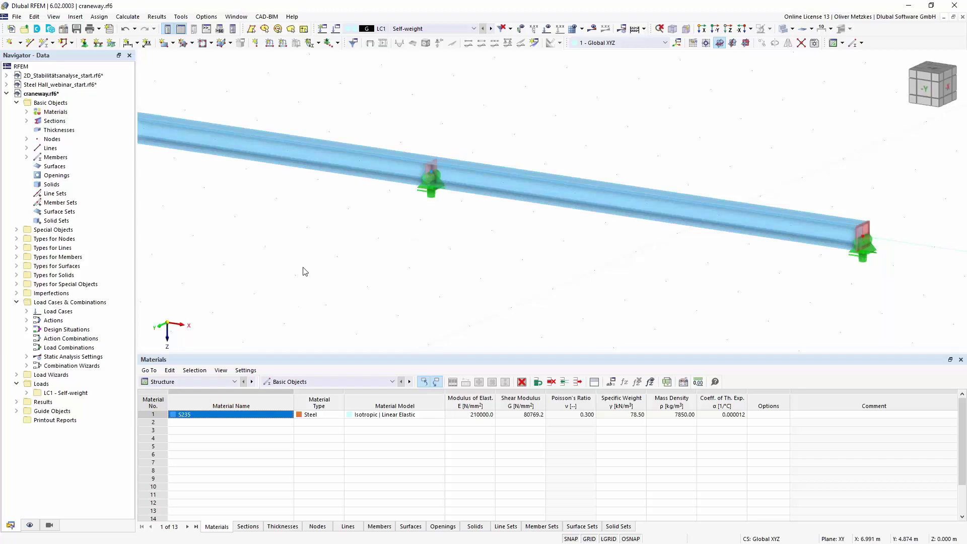
{"action": "scroll", "coordinate": [305, 272], "scroll_direction": "down", "scroll_amount": 3}
{"action": "middle_click_drag", "start_coordinate": [393, 256], "coordinate": [515, 265]}
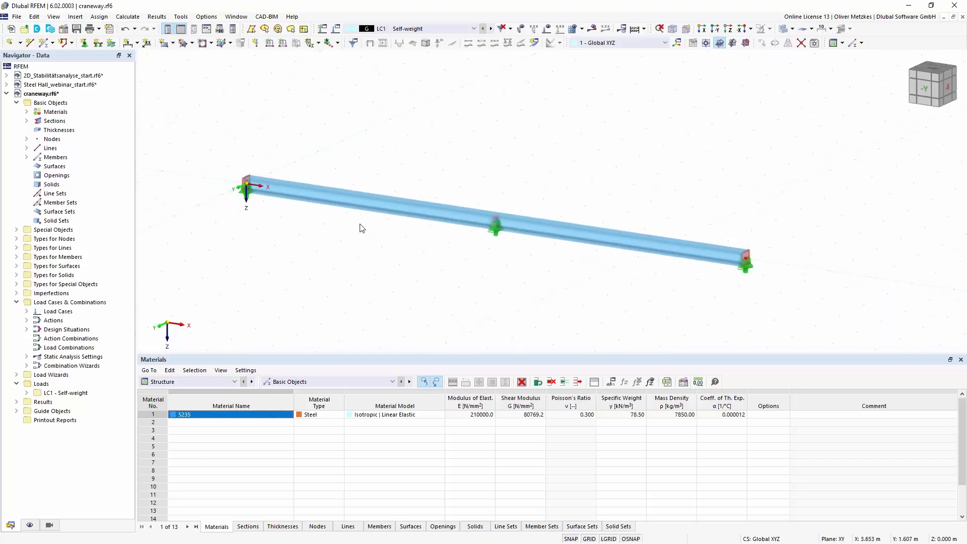
{"action": "left_click", "coordinate": [335, 29]}
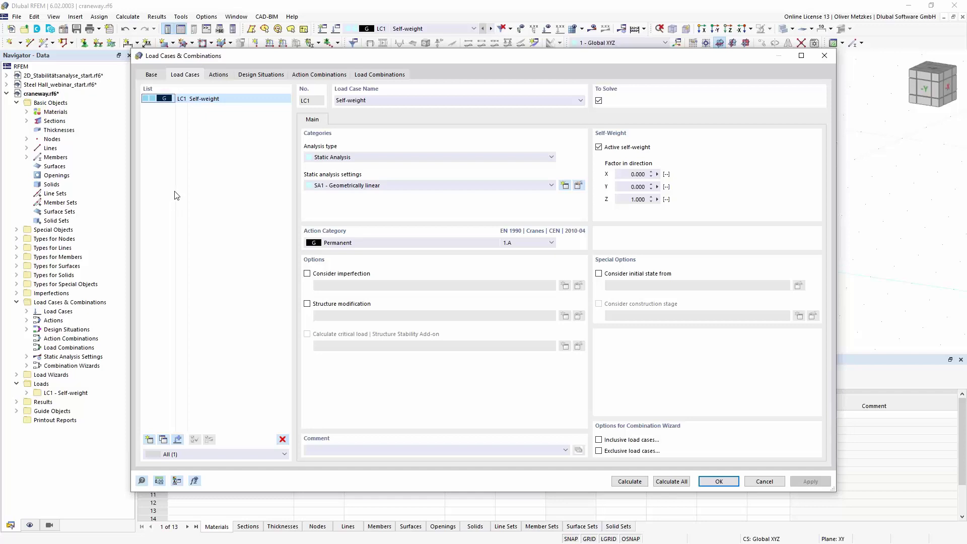
{"action": "left_click", "coordinate": [150, 440]}
{"action": "left_click", "coordinate": [359, 241]}
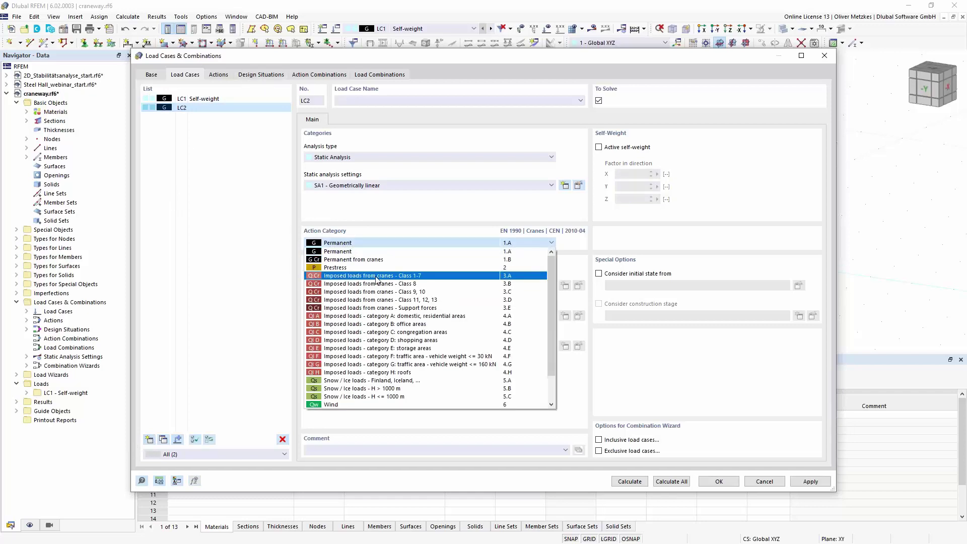
{"action": "left_click", "coordinate": [376, 277]}
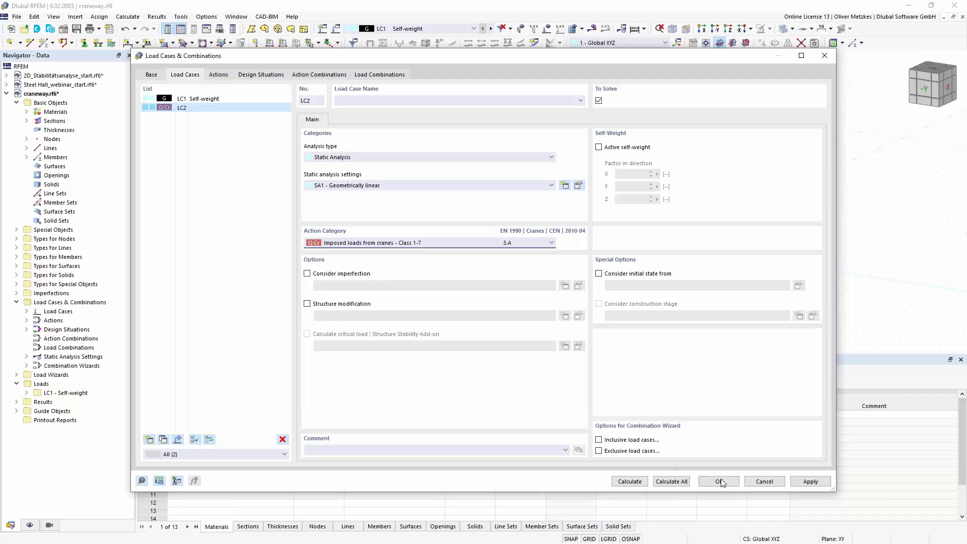
{"action": "key", "text": "Return"}
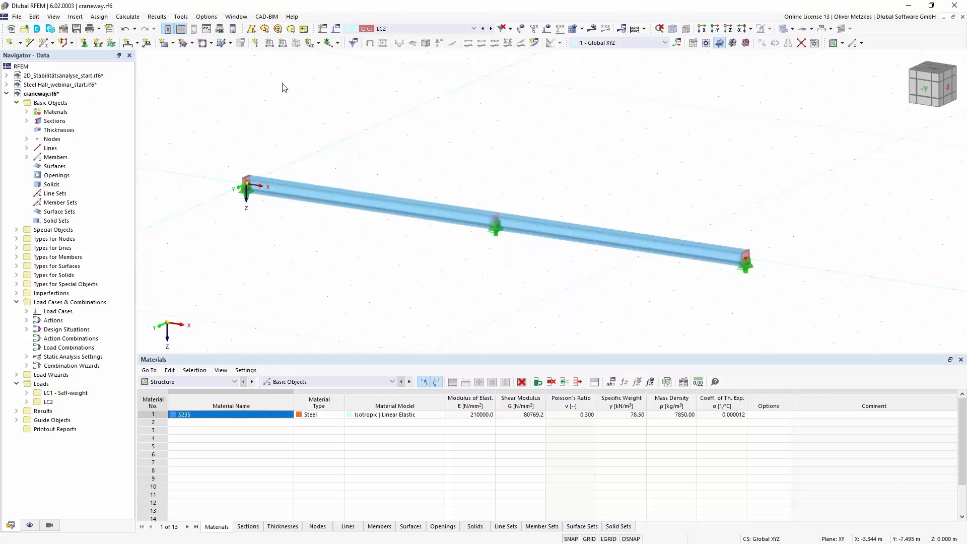
Start a new member load in LC2 with the Concentrated - 2 × distribution and magnitudes P1 and P2 of 80 kN
{"action": "left_click", "coordinate": [284, 44]}
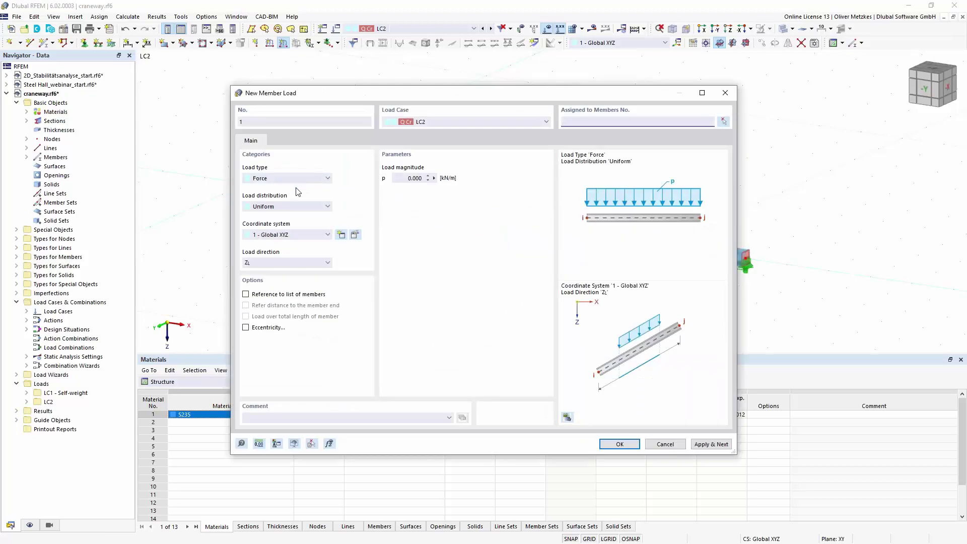
{"action": "left_click", "coordinate": [276, 207]}
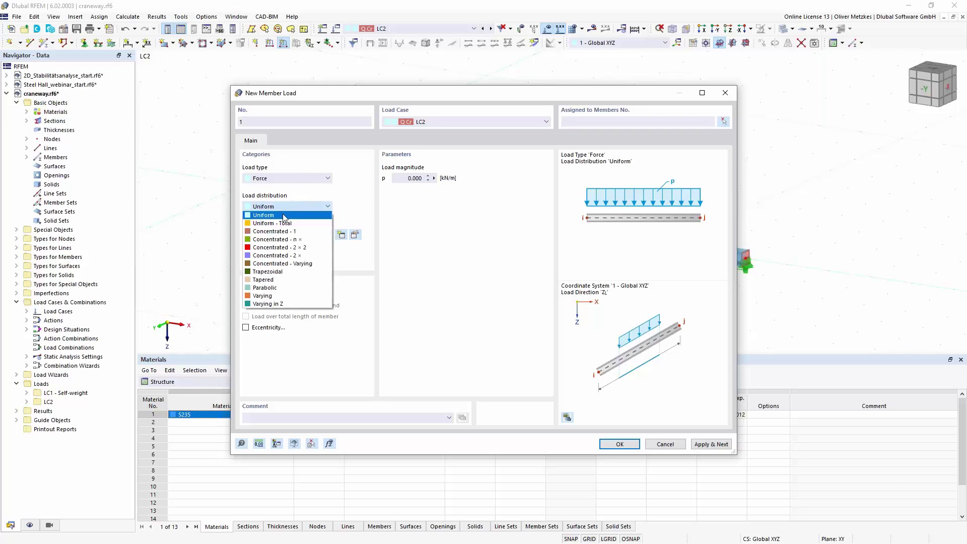
{"action": "left_click", "coordinate": [297, 256]}
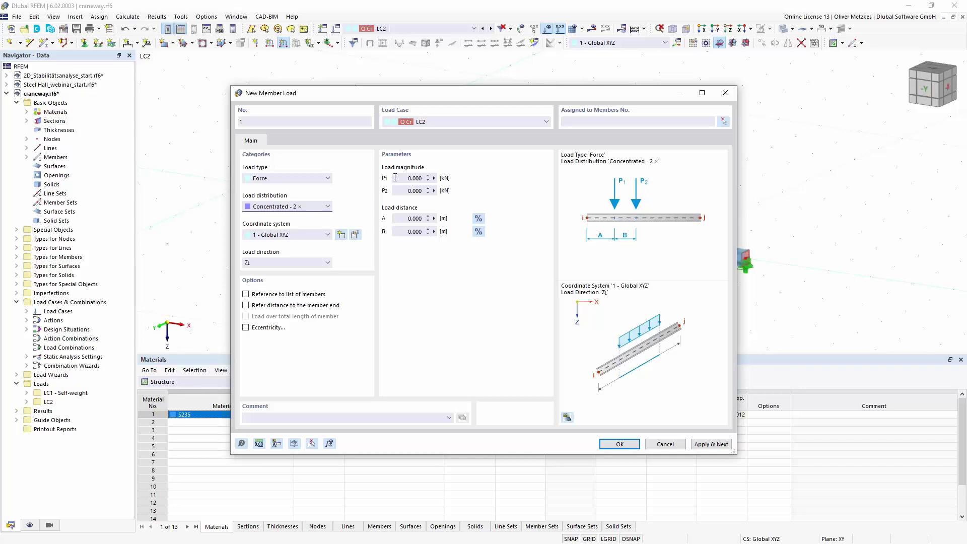
{"action": "left_click", "coordinate": [455, 179]}
{"action": "type", "text": "80"}
{"action": "key", "text": "Tab"}
{"action": "type", "text": "80"}
Set the load distance B to 3.5 m and enable eccentricity for the member load
{"action": "left_click", "coordinate": [413, 231]}
{"action": "double_click", "coordinate": [433, 232]}
{"action": "type", "text": "3,5"}
{"action": "left_click", "coordinate": [413, 218]}
{"action": "left_click", "coordinate": [271, 328]}
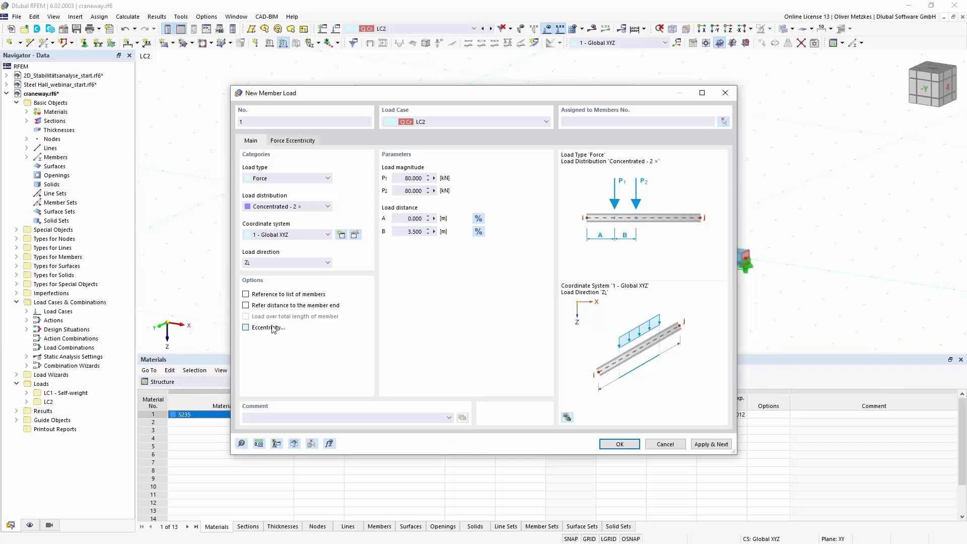
Set the force eccentricity offset ez at the member start to -180 mm
{"action": "left_click_drag", "start_coordinate": [366, 92], "coordinate": [594, 126]}
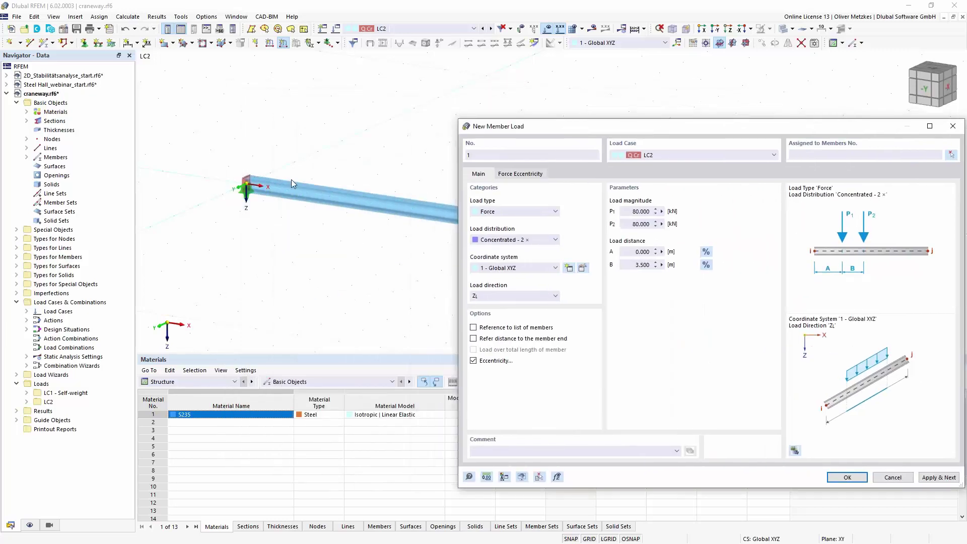
{"action": "left_click", "coordinate": [531, 177]}
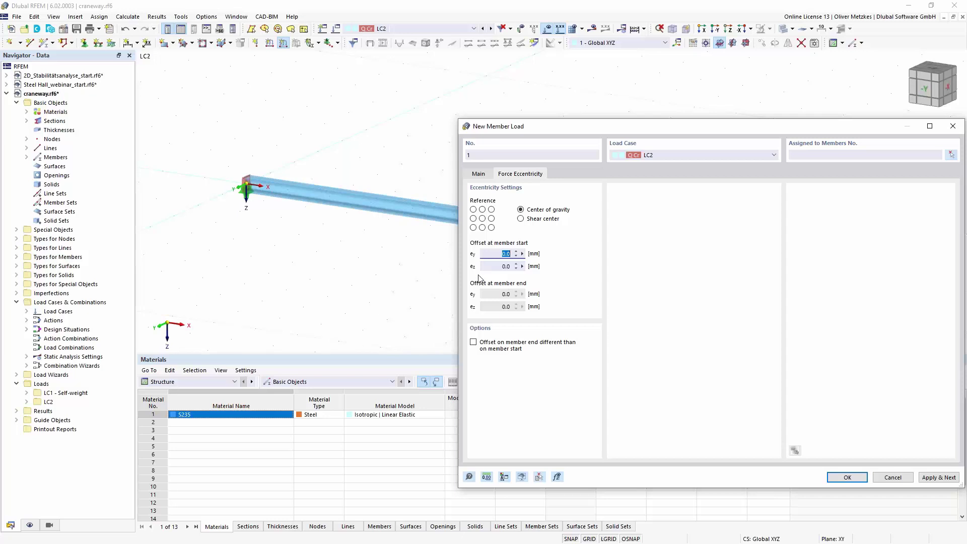
{"action": "left_click", "coordinate": [501, 266]}
{"action": "type", "text": "-180"}
{"action": "right_click", "coordinate": [502, 254]}
{"action": "key", "text": "Escape"}
{"action": "left_click_drag", "start_coordinate": [557, 133], "coordinate": [510, 111]}
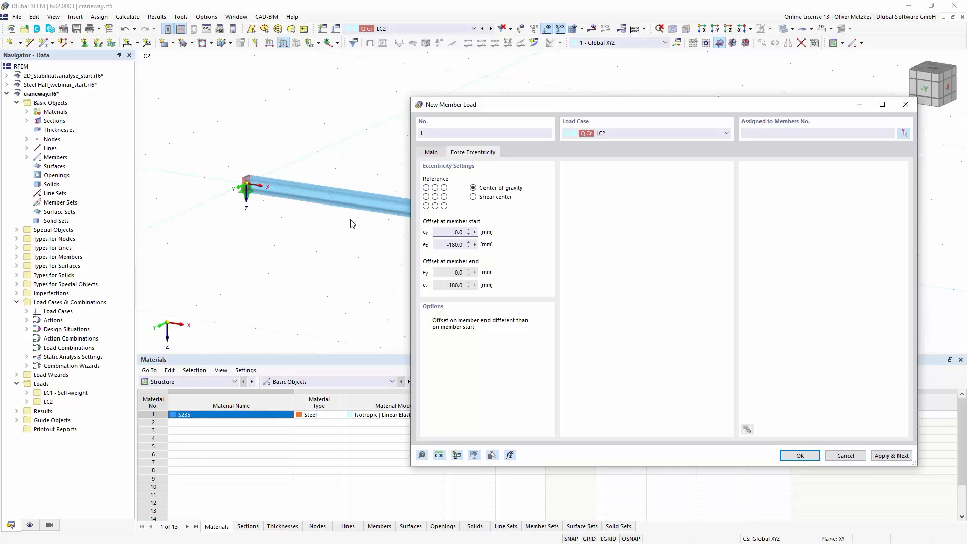
Assign the pair of concentrated loads to the craneway beam and apply it, continuing with another member load
{"action": "left_click", "coordinate": [435, 153]}
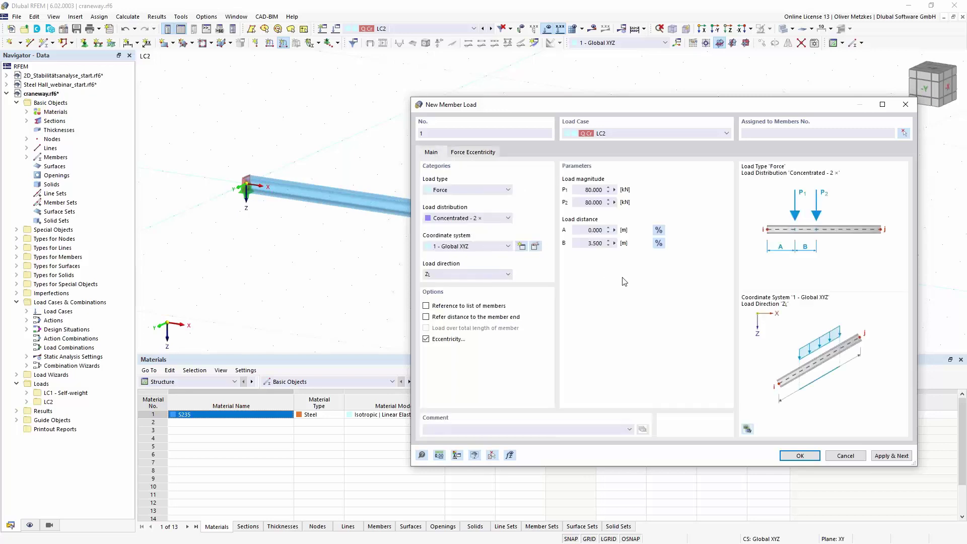
{"action": "left_click", "coordinate": [891, 456]}
{"action": "left_click", "coordinate": [903, 134]}
{"action": "left_click", "coordinate": [402, 208]}
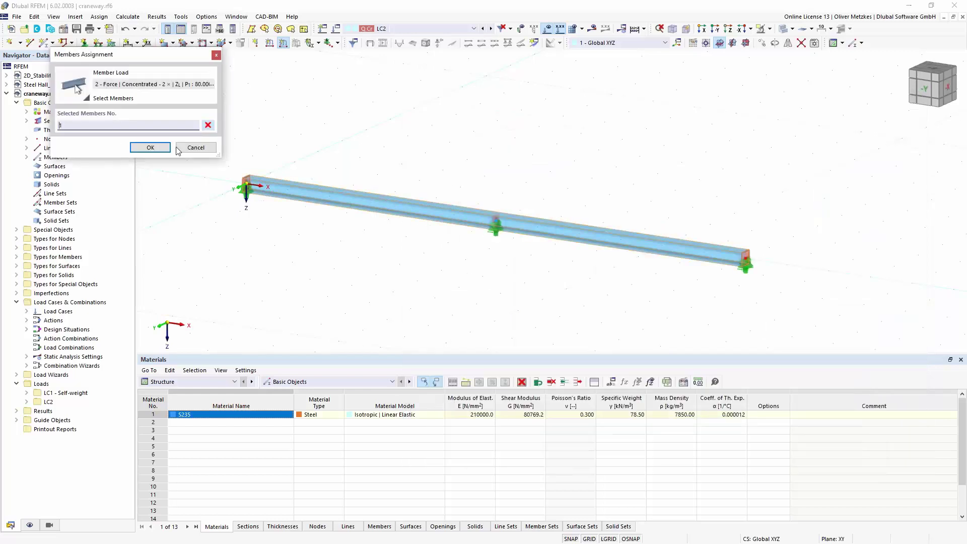
{"action": "left_click", "coordinate": [150, 147]}
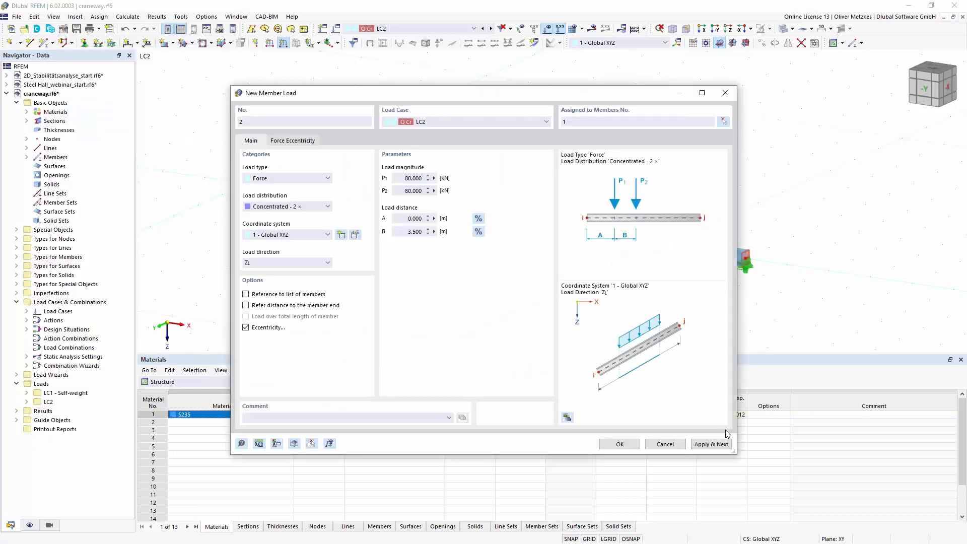
{"action": "left_click", "coordinate": [714, 445]}
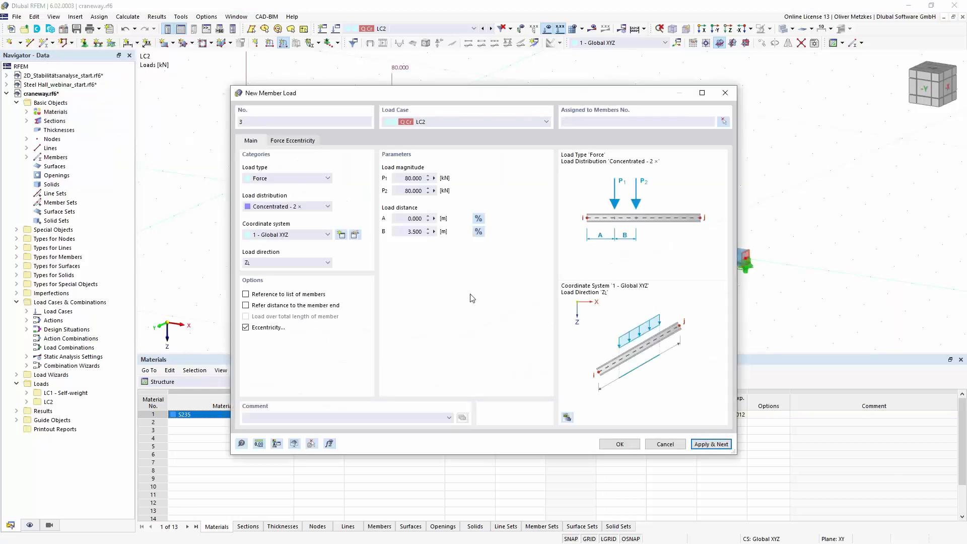
Define a Concentrated - 1 member load of 20 kN in global Y on true length and assign it to the craneway beam
{"action": "left_click", "coordinate": [294, 206]}
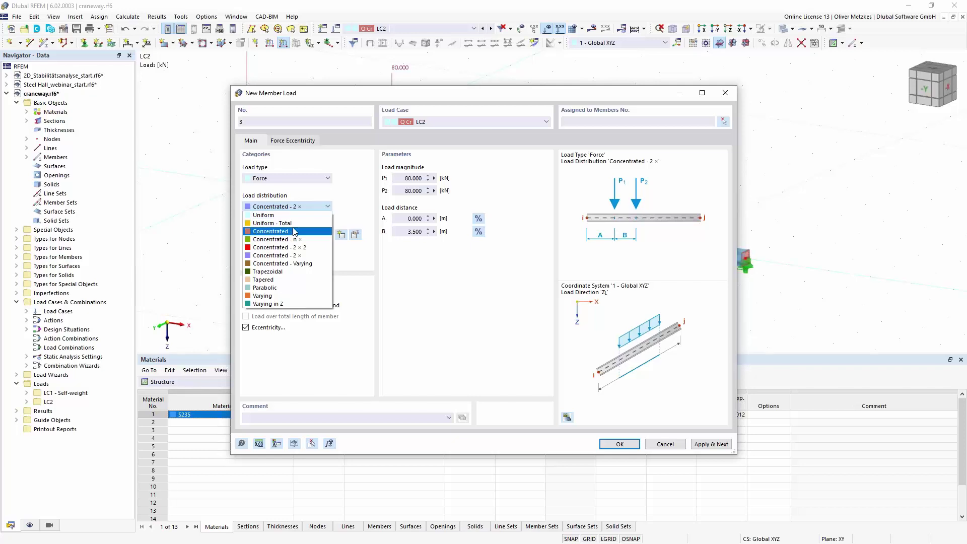
{"action": "left_click", "coordinate": [295, 231]}
{"action": "double_click", "coordinate": [403, 178]}
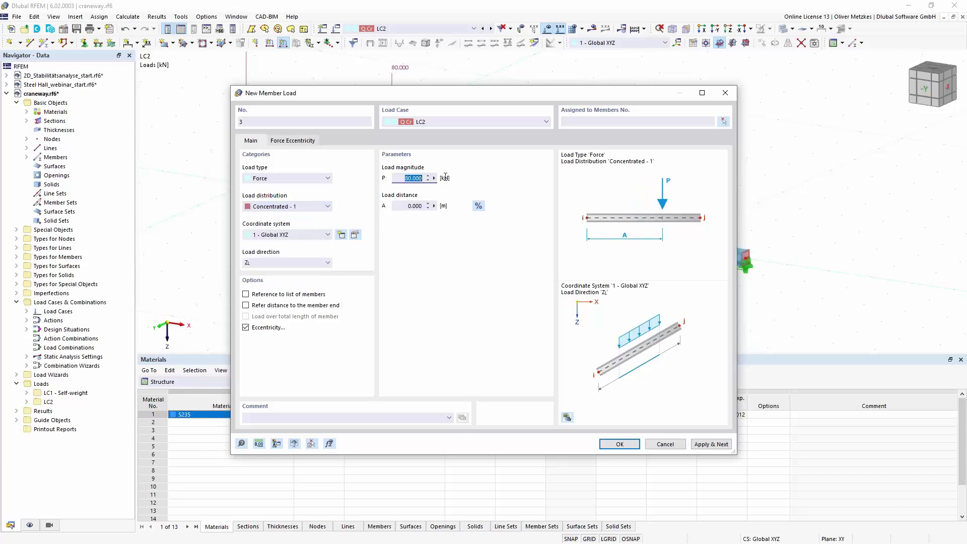
{"action": "type", "text": "20"}
{"action": "left_click", "coordinate": [416, 205]}
{"action": "left_click", "coordinate": [312, 262]}
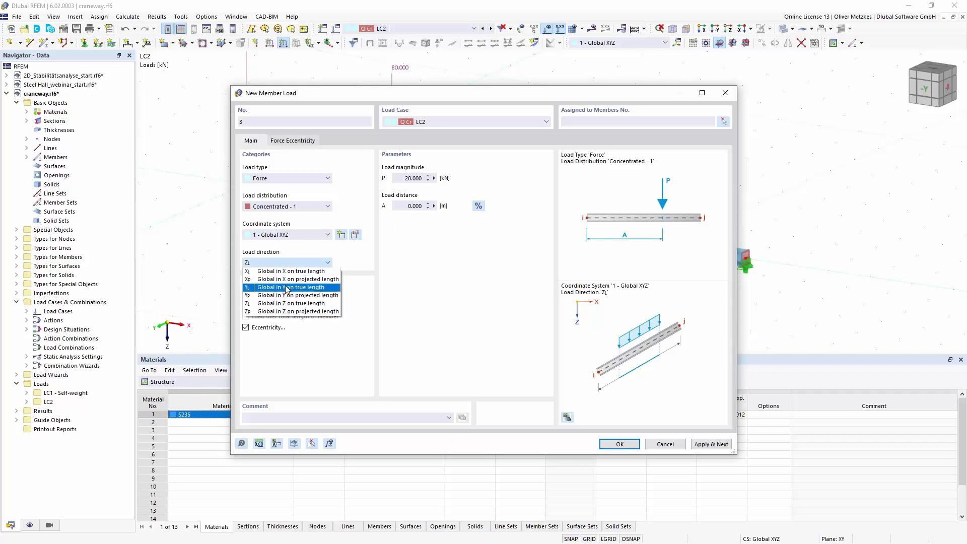
{"action": "left_click", "coordinate": [255, 287]}
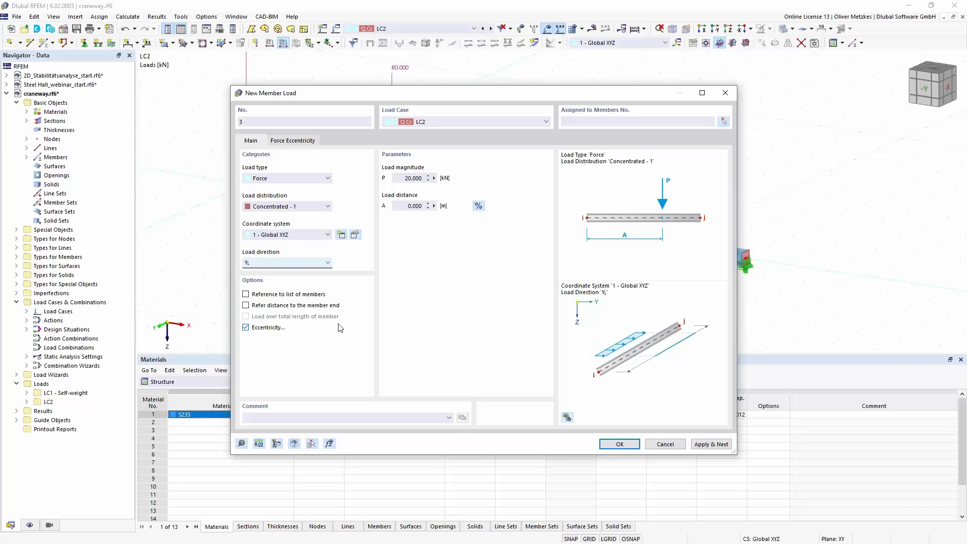
{"action": "left_click", "coordinate": [620, 444]}
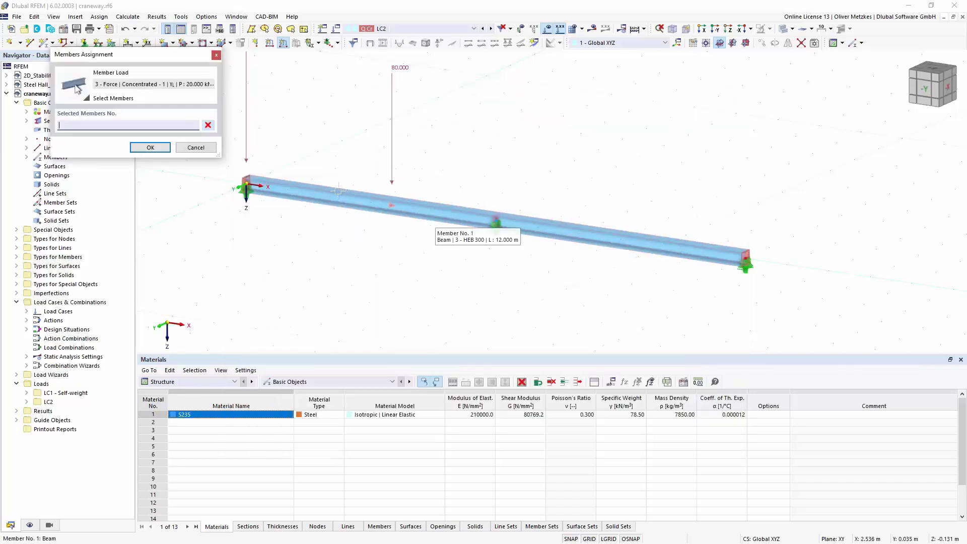
{"action": "left_click", "coordinate": [413, 215]}
{"action": "left_click", "coordinate": [138, 146]}
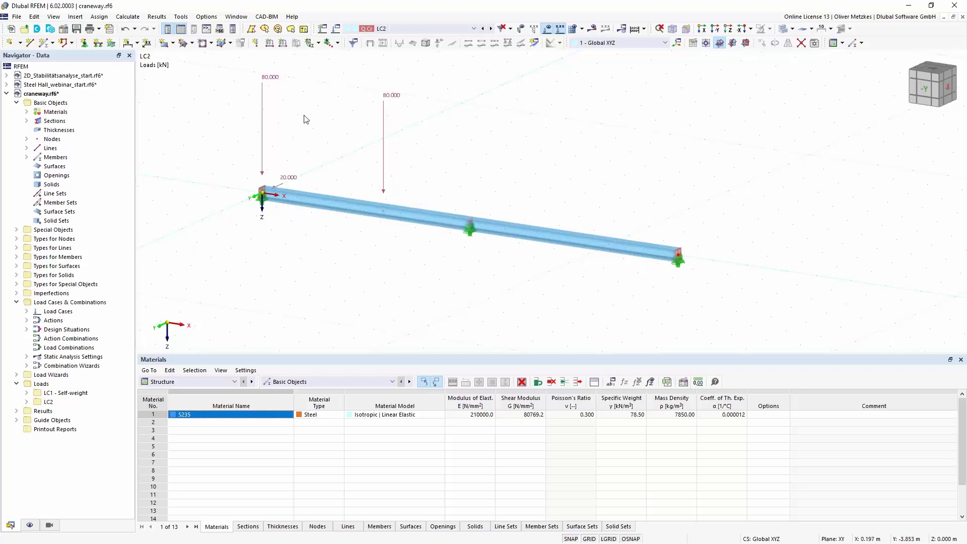
Show the Script Manager and open the Dlubal example script 01_simple_beam for editing
{"action": "left_click", "coordinate": [220, 29]}
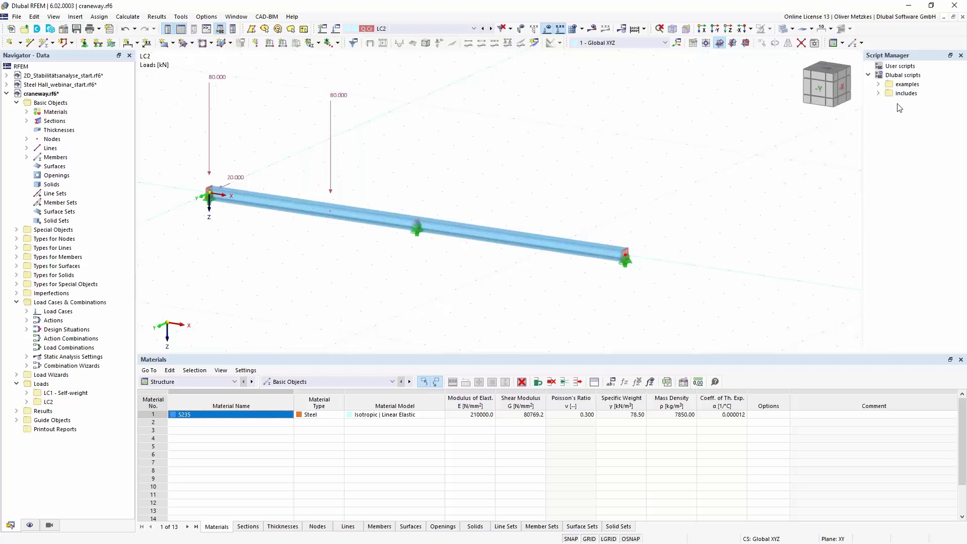
{"action": "left_click", "coordinate": [878, 84]}
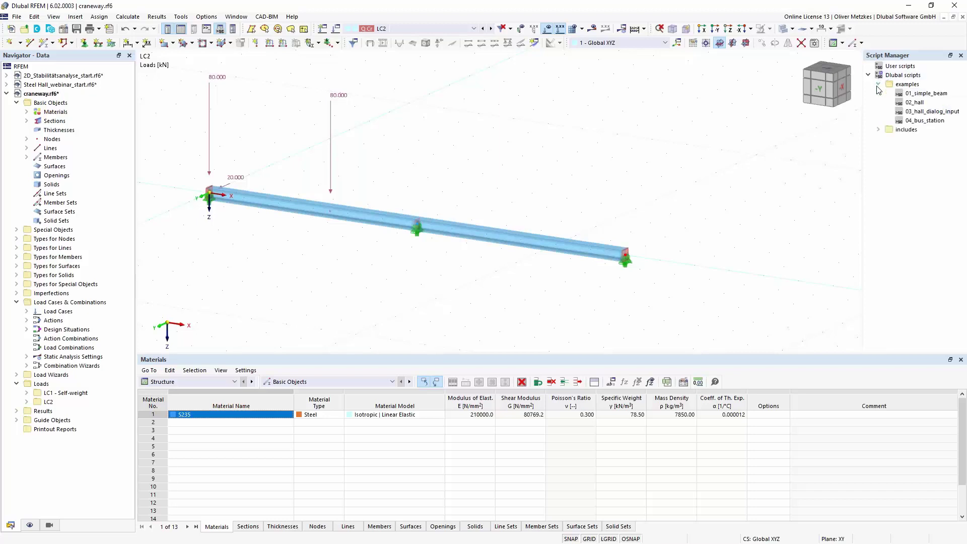
{"action": "right_click", "coordinate": [908, 94]}
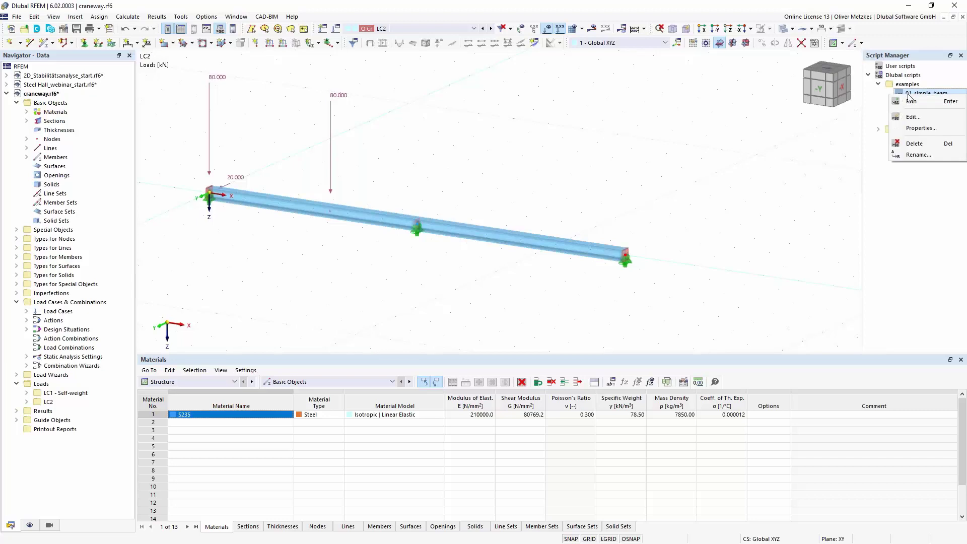
{"action": "left_click", "coordinate": [913, 117]}
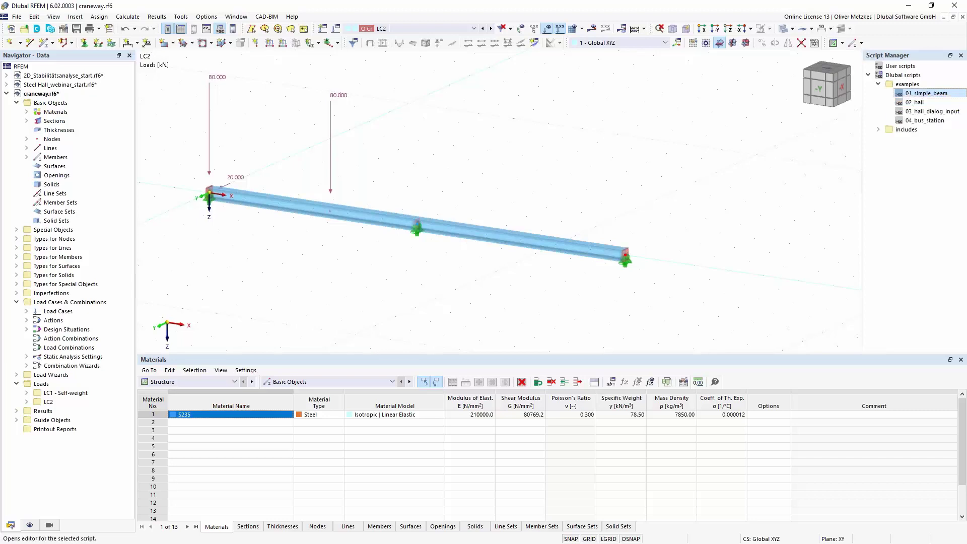
Examine the concentrated member load block of the script, including its magnitude line
{"action": "left_click", "coordinate": [581, 165]}
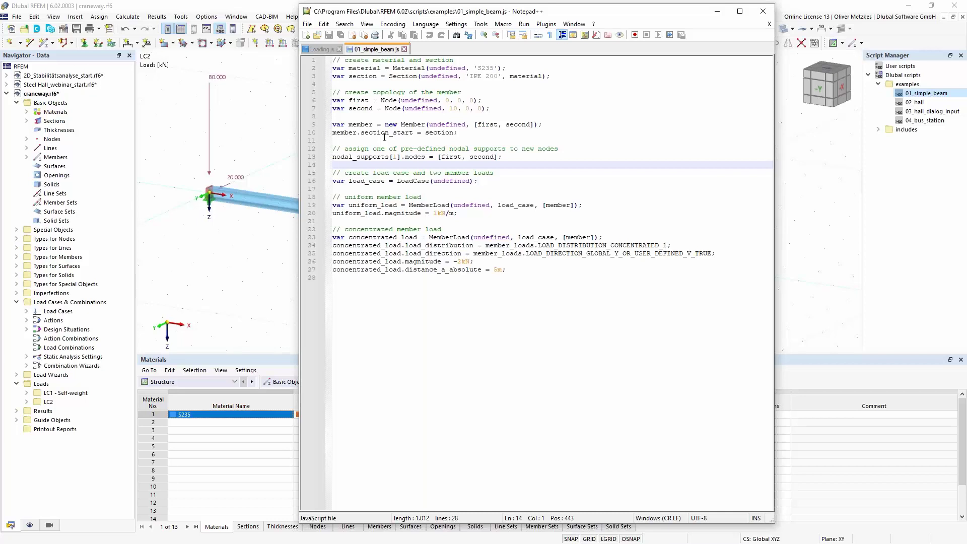
{"action": "left_click_drag", "start_coordinate": [511, 269], "coordinate": [338, 229]}
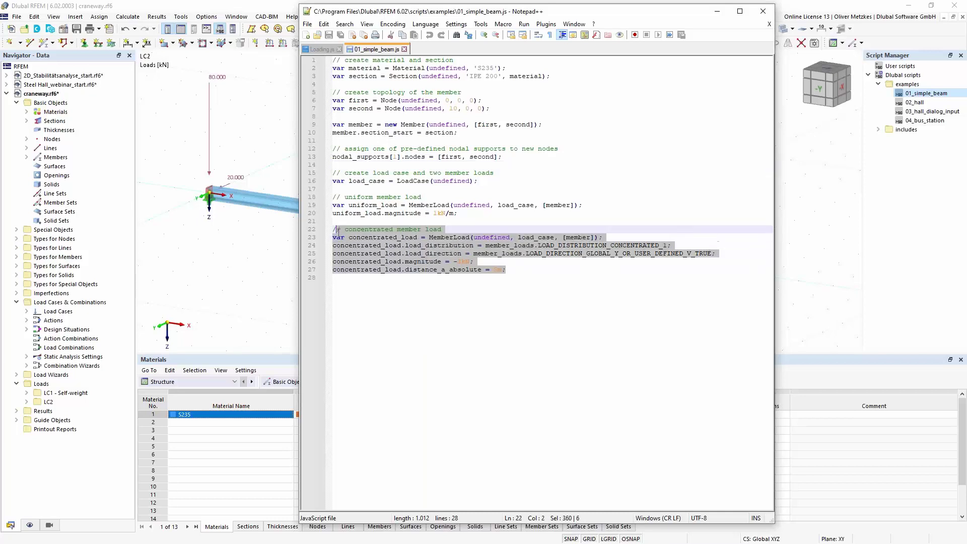
{"action": "left_click", "coordinate": [386, 230]}
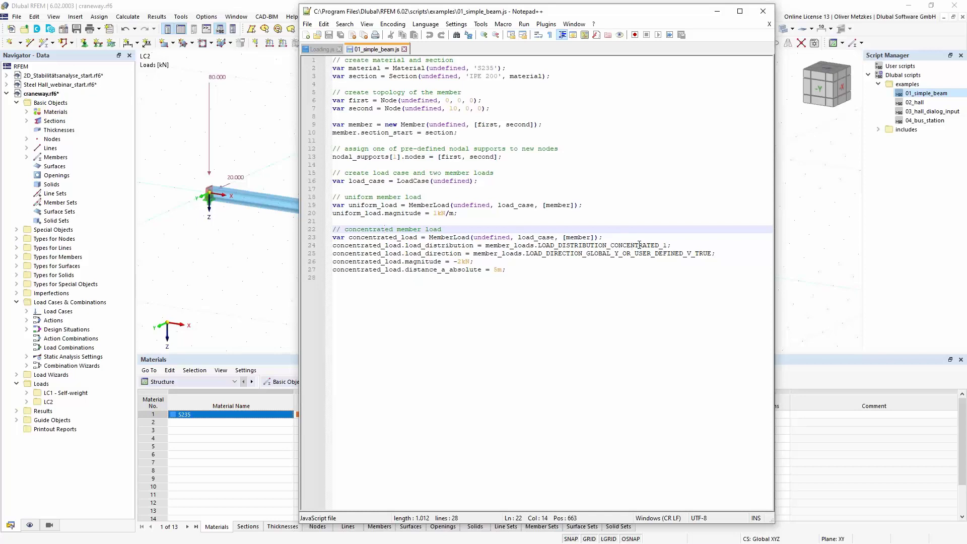
{"action": "left_click", "coordinate": [478, 261]}
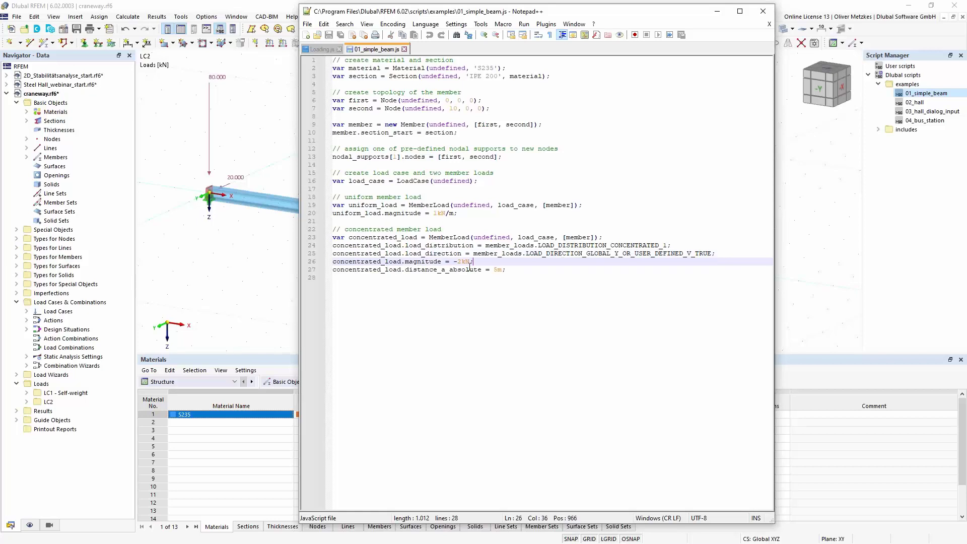
{"action": "left_click_drag", "start_coordinate": [404, 261], "coordinate": [477, 262]}
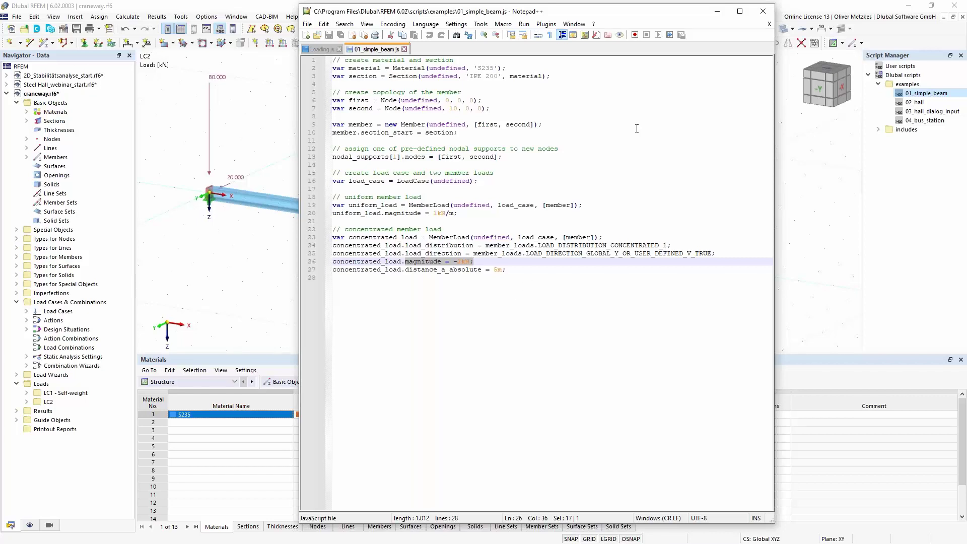
Switch back to RFEM, show the Console and open its list of insertable object properties
{"action": "left_click", "coordinate": [807, 171]}
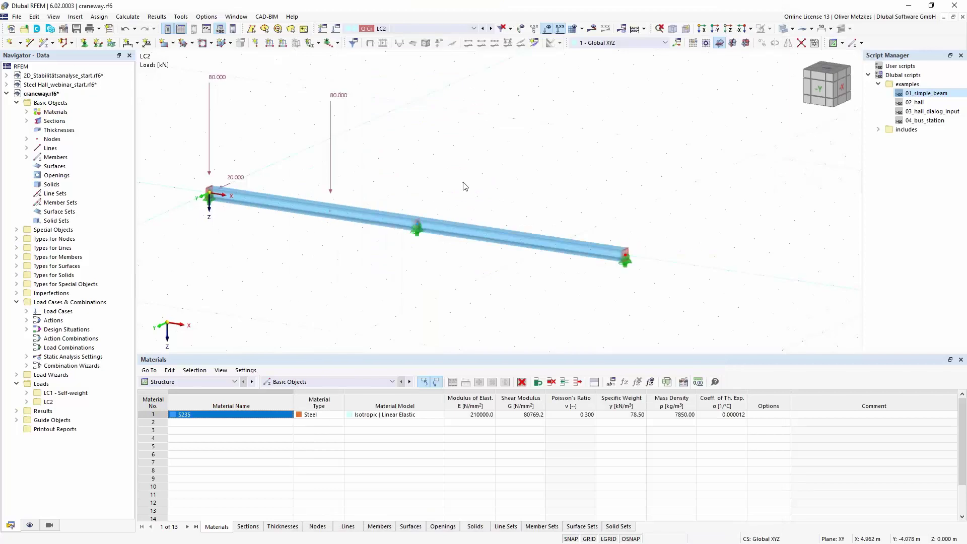
{"action": "left_click", "coordinate": [206, 30]}
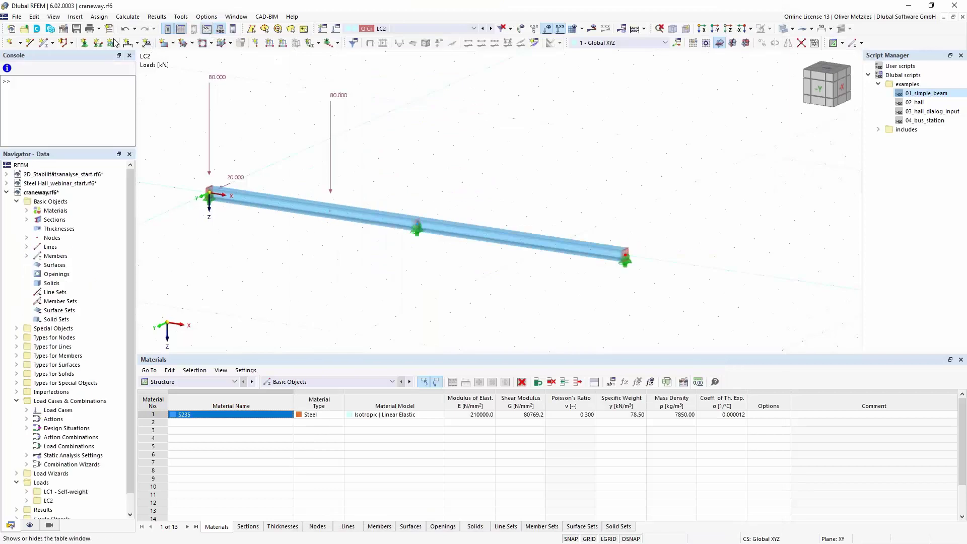
{"action": "left_click", "coordinate": [7, 69]}
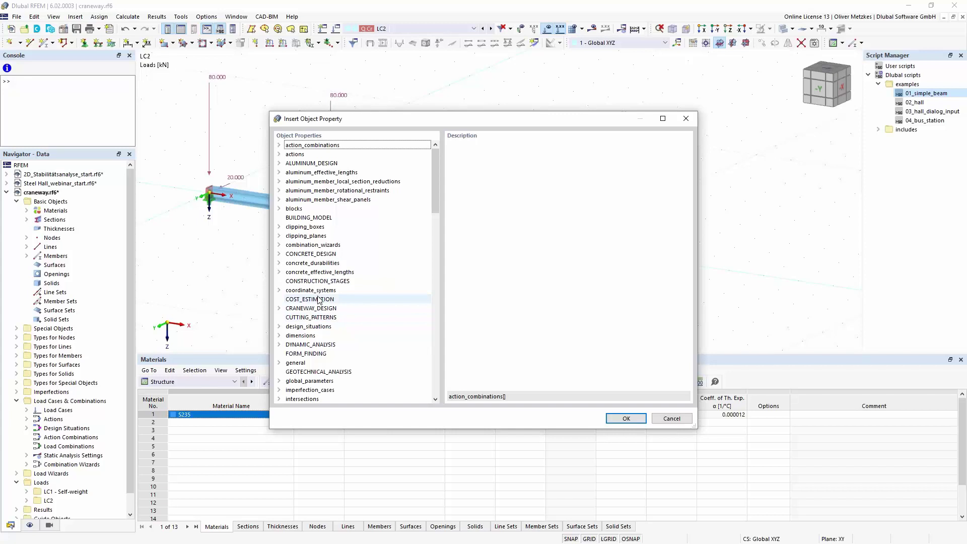
Browse the object properties to load_cases and expand its member_loads entries
{"action": "left_click", "coordinate": [351, 200]}
{"action": "scroll", "coordinate": [353, 227], "scroll_direction": "down", "scroll_amount": 3}
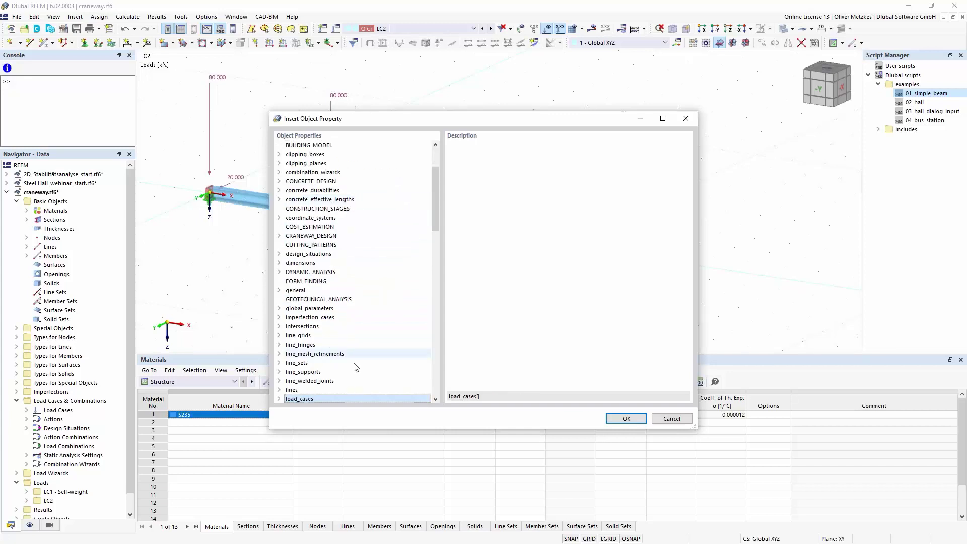
{"action": "left_click", "coordinate": [280, 399]}
{"action": "scroll", "coordinate": [302, 352], "scroll_direction": "down", "scroll_amount": 10}
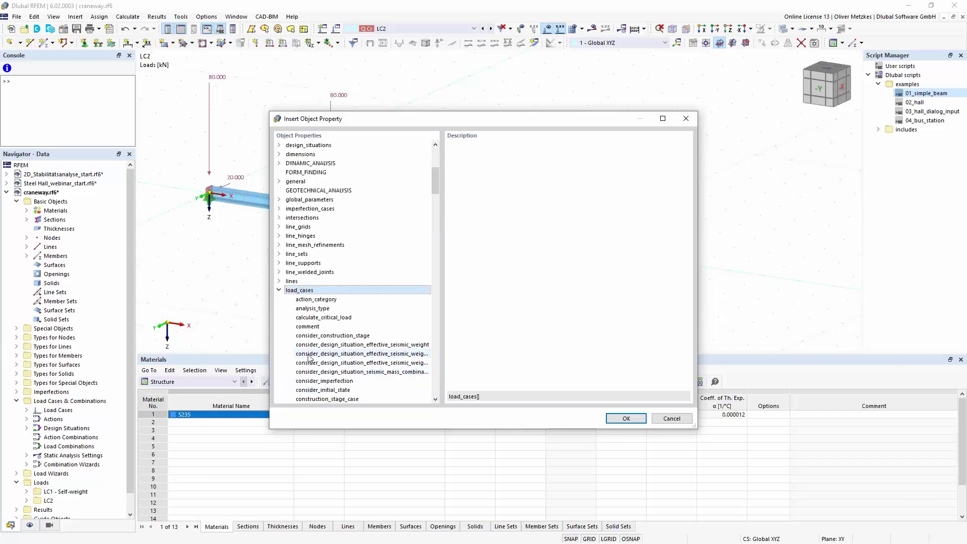
{"action": "left_click", "coordinate": [323, 327]}
{"action": "key", "text": "m"}
{"action": "scroll", "coordinate": [323, 330], "scroll_direction": "down", "scroll_amount": 3}
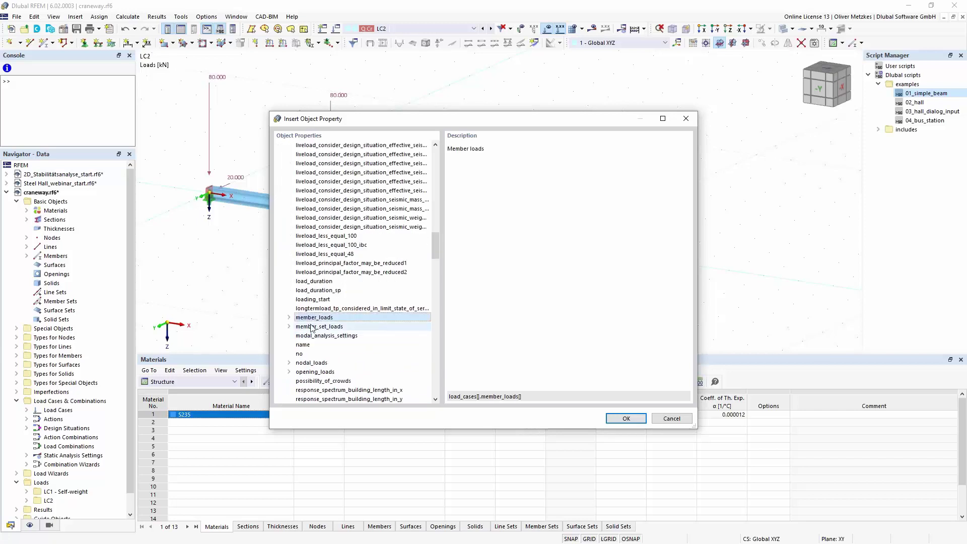
{"action": "left_click", "coordinate": [288, 317]}
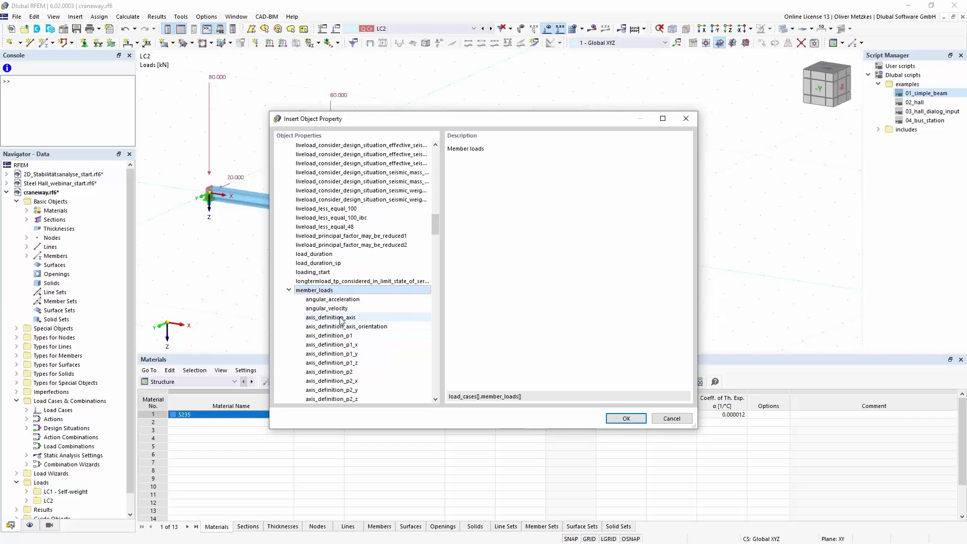
Look through the member_loads object properties for the eccentricity parameters, select eccentricity_y_at_end, and dismiss the property list without inserting anything
{"action": "scroll", "coordinate": [352, 282], "scroll_direction": "down", "scroll_amount": 6}
{"action": "scroll", "coordinate": [384, 215], "scroll_direction": "down", "scroll_amount": 2}
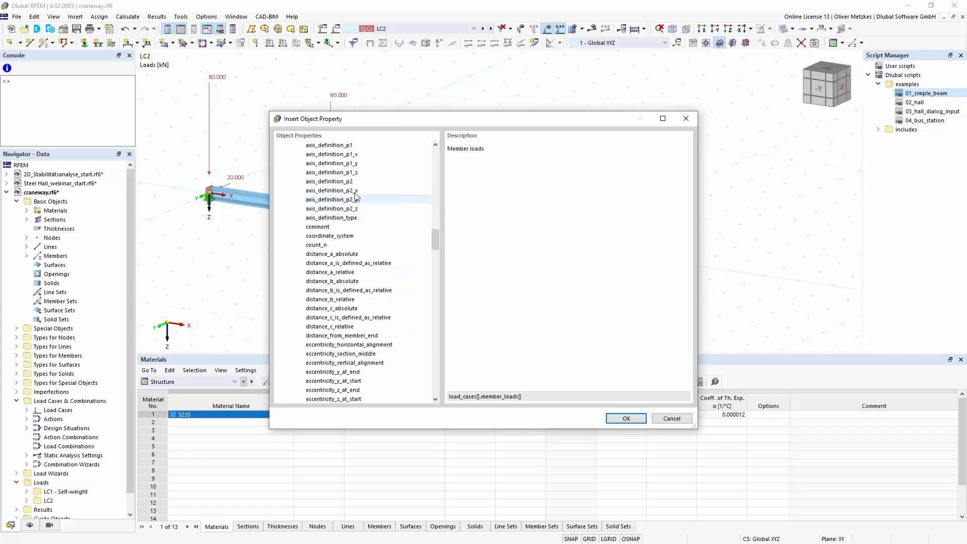
{"action": "scroll", "coordinate": [327, 283], "scroll_direction": "down", "scroll_amount": 1}
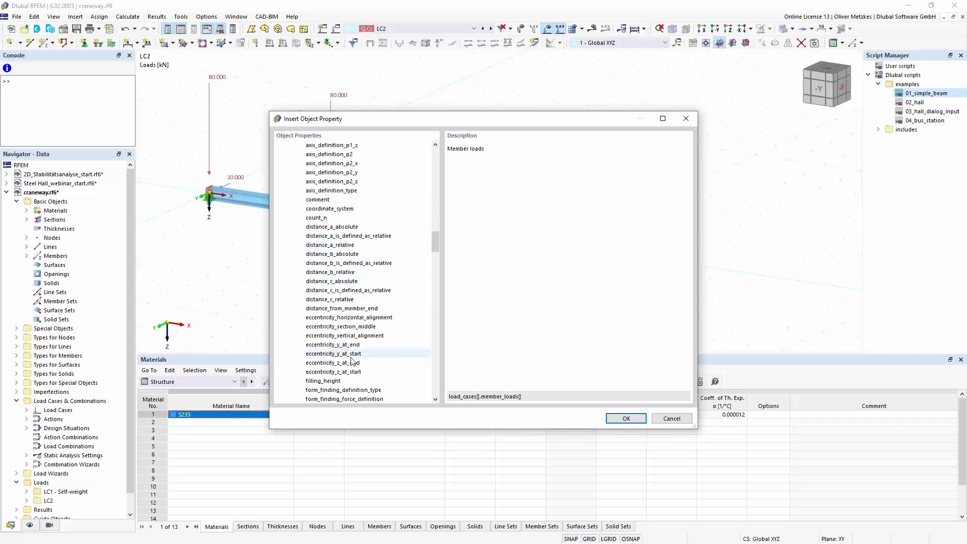
{"action": "left_click", "coordinate": [333, 345]}
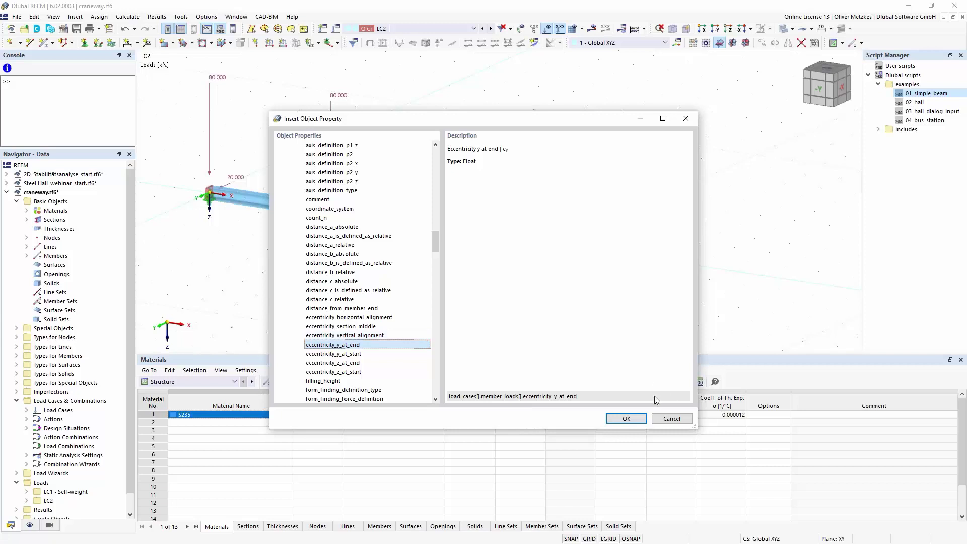
{"action": "left_click", "coordinate": [671, 418]}
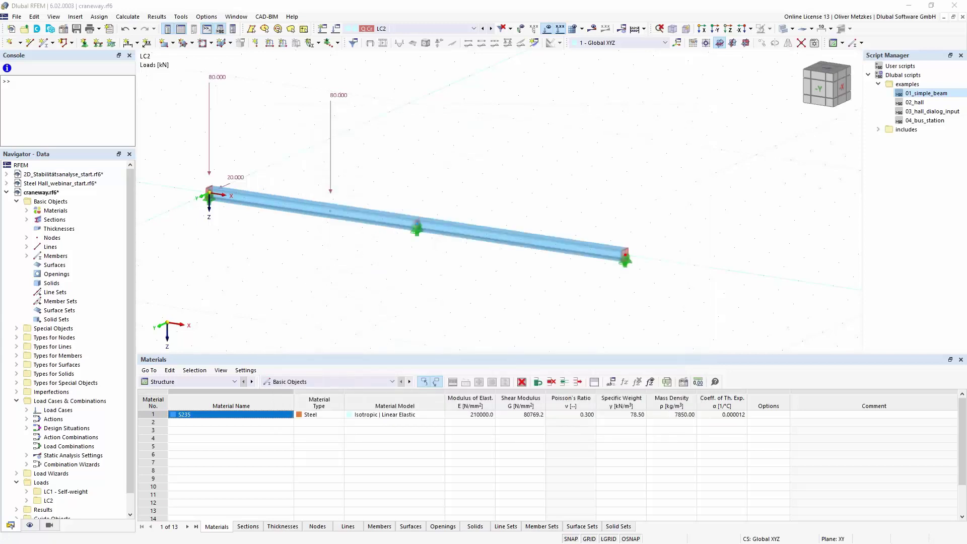
Switch to Notepad++ and examine the Loading.js script, focusing on the force eccentricity lines of both concentrated member loads
{"action": "key", "text": "alt+Tab"}
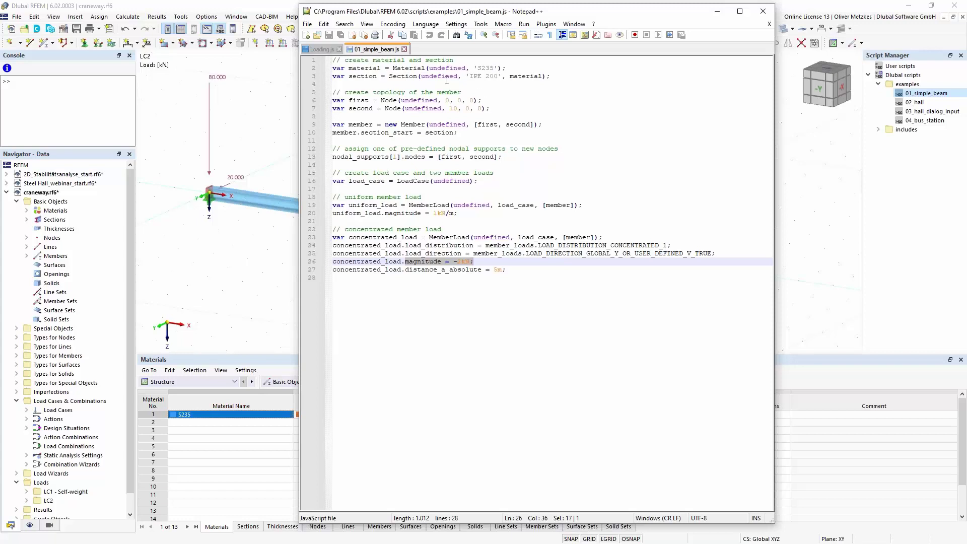
{"action": "left_click", "coordinate": [318, 50]}
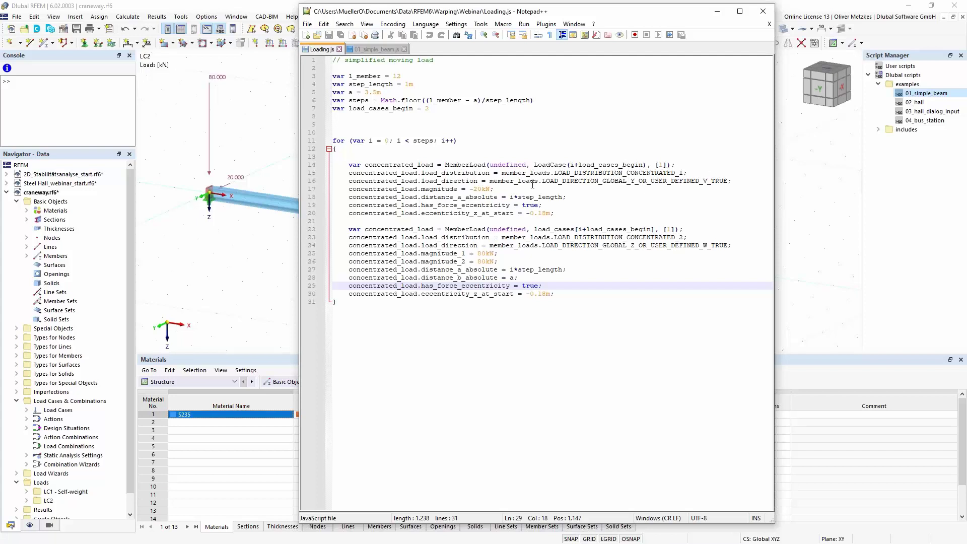
{"action": "left_click_drag", "start_coordinate": [493, 189], "coordinate": [550, 216]}
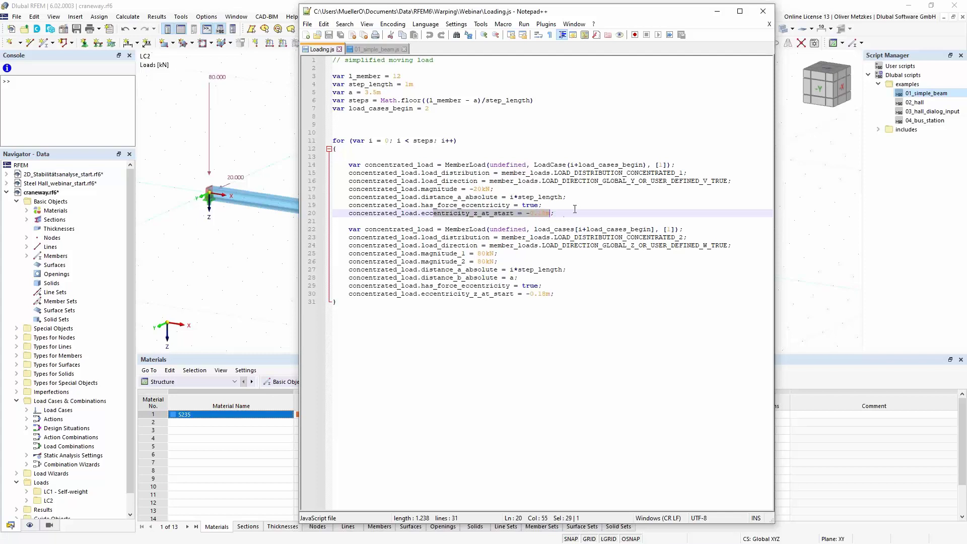
{"action": "left_click", "coordinate": [573, 208]}
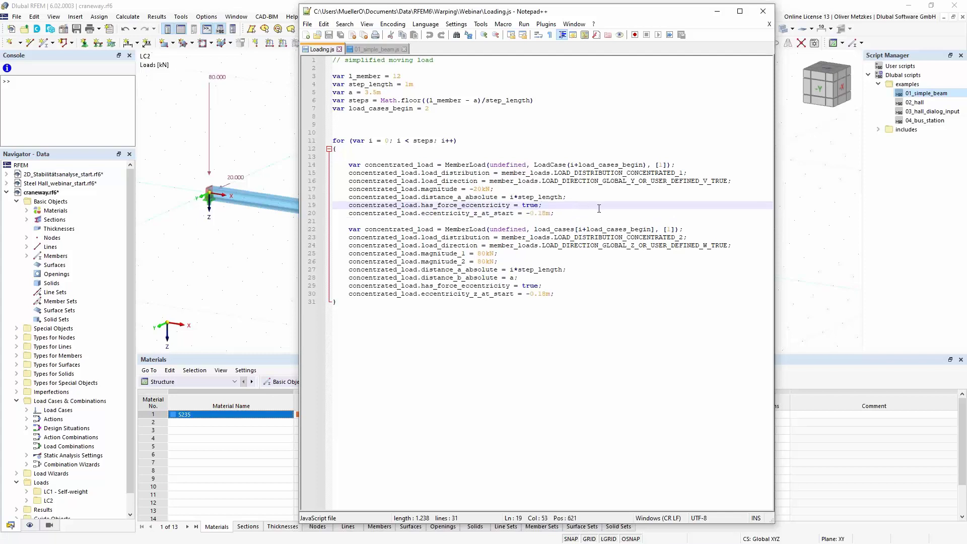
{"action": "left_click", "coordinate": [625, 247]}
{"action": "key", "text": "Down"}
{"action": "key", "text": "Down"}
{"action": "key", "text": "Down"}
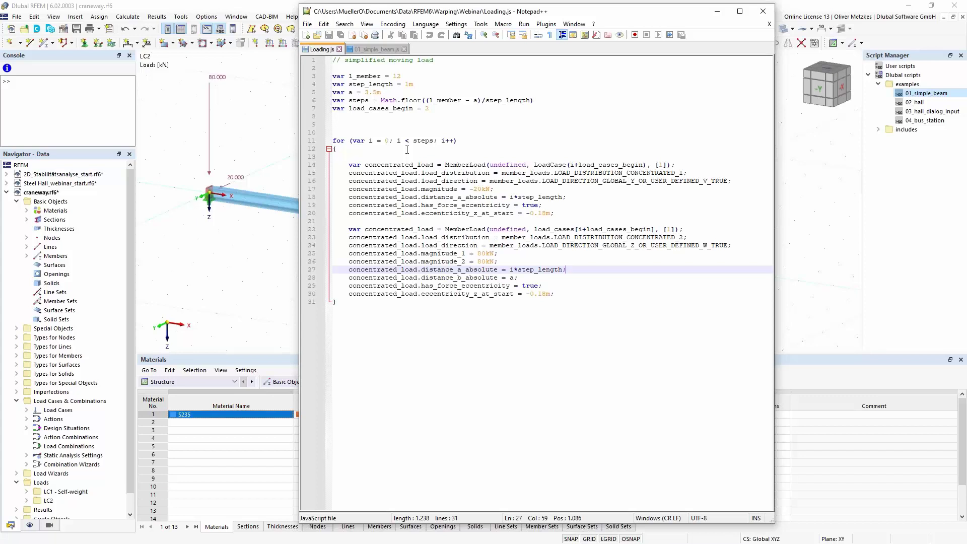
Copy the Loading.js code from the l_member definition through the end of the loop into the RFEM console
{"action": "left_click", "coordinate": [367, 302]}
{"action": "key", "text": "shift+Up"}
{"action": "key", "text": "shift+Up"}
{"action": "key", "text": "shift+Up"}
{"action": "key", "text": "shift+Up"}
{"action": "key", "text": "shift+Up"}
{"action": "key", "text": "shift+Up"}
{"action": "key", "text": "shift+Up"}
{"action": "key", "text": "shift+Up"}
{"action": "key", "text": "shift+Up"}
{"action": "key", "text": "shift+Up"}
{"action": "key", "text": "shift+Up"}
{"action": "key", "text": "shift+Up"}
{"action": "key", "text": "shift+Up"}
{"action": "key", "text": "shift+Up"}
{"action": "key", "text": "shift+Up"}
{"action": "key", "text": "shift+Up"}
{"action": "key", "text": "shift+Up"}
{"action": "key", "text": "shift+Up"}
{"action": "key", "text": "shift+Up"}
{"action": "key", "text": "shift+Up"}
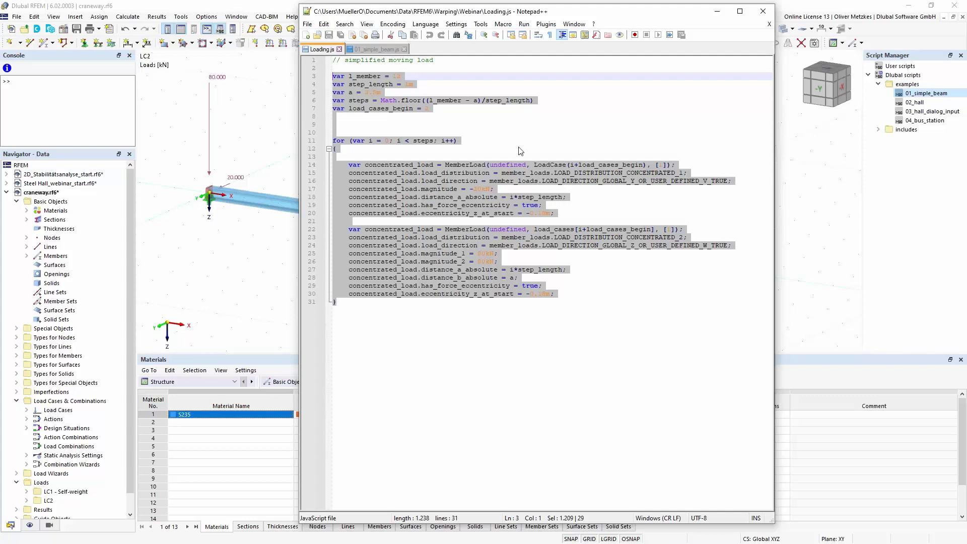
{"action": "left_click", "coordinate": [717, 12]}
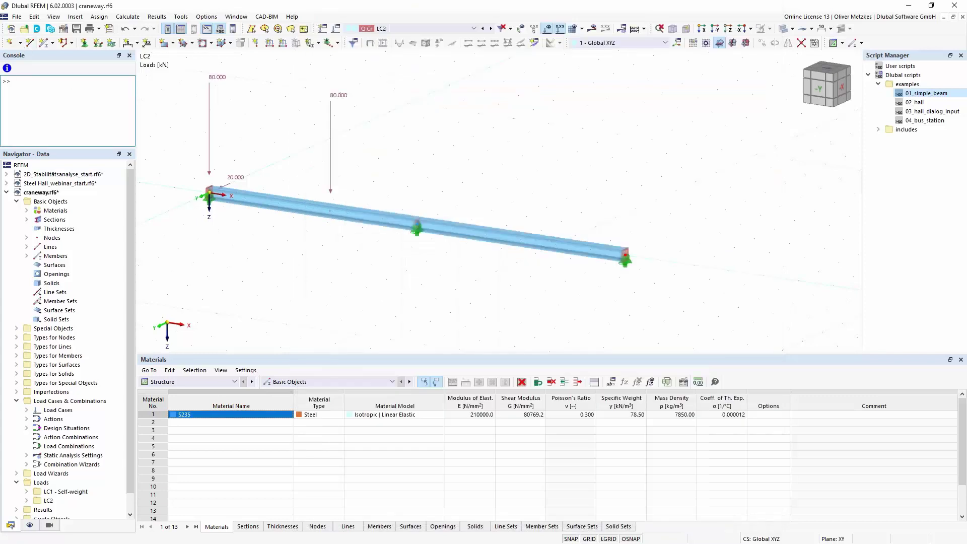
{"action": "left_click", "coordinate": [74, 104]}
{"action": "key", "text": "ctrl+v"}
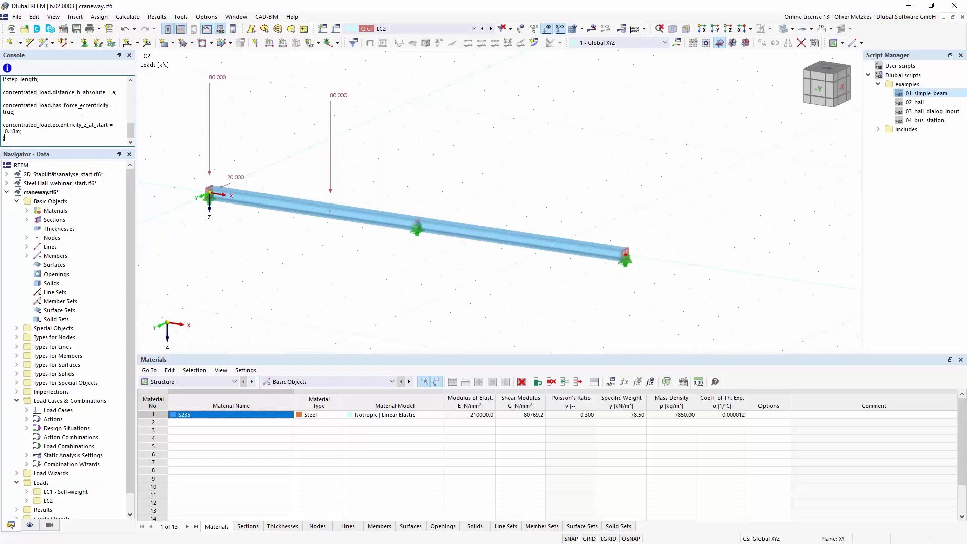
Delete the existing load case LC2 and run the pasted moving-load script in the console
{"action": "left_click", "coordinate": [322, 29]}
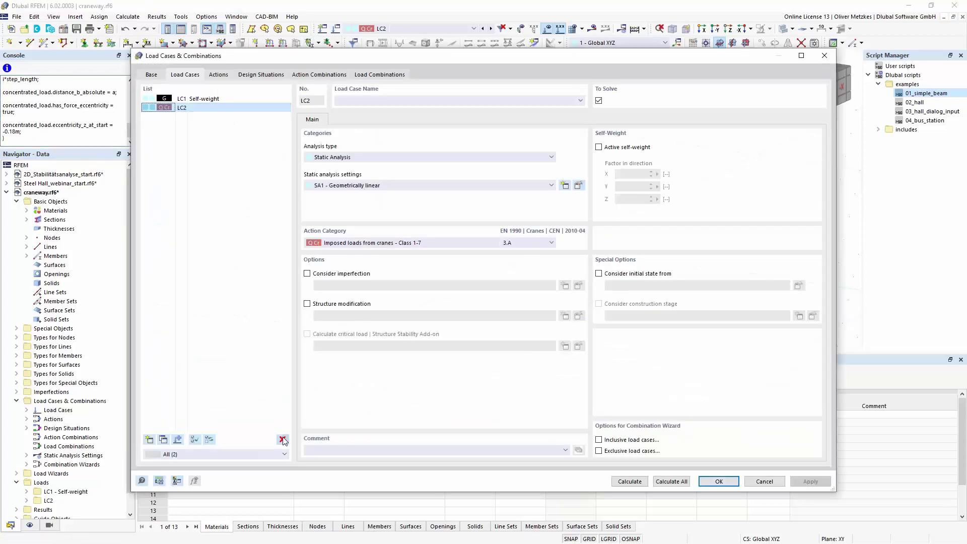
{"action": "left_click", "coordinate": [282, 441]}
{"action": "left_click", "coordinate": [493, 311]}
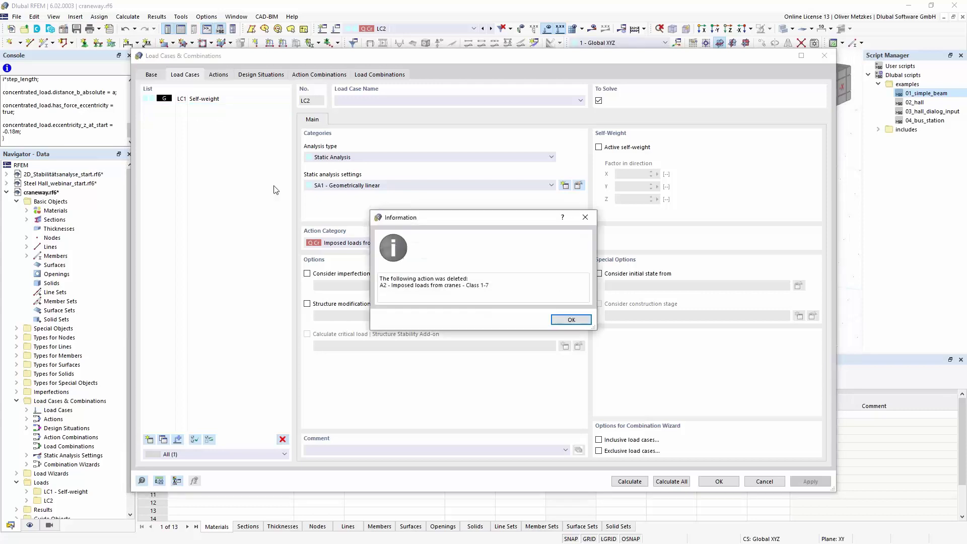
{"action": "left_click", "coordinate": [556, 322]}
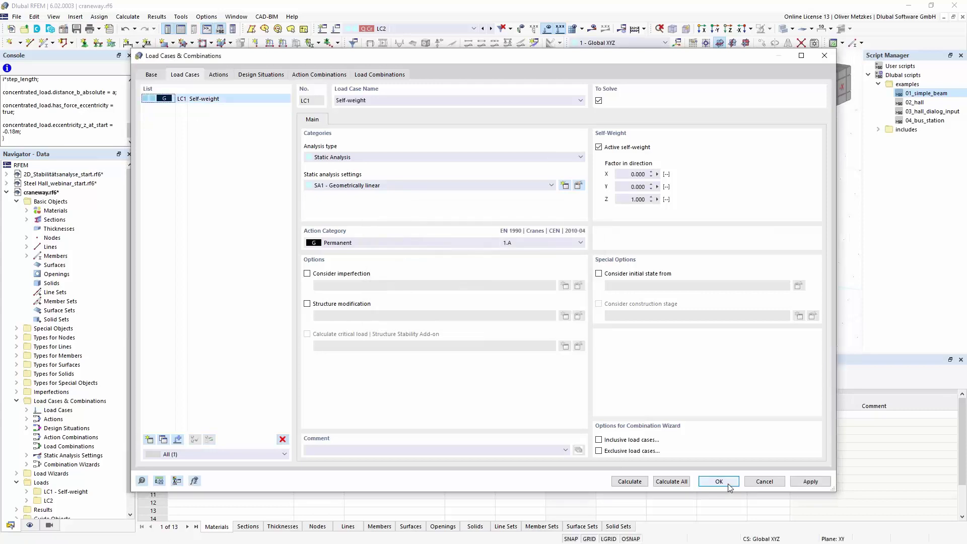
{"action": "key", "text": "Return"}
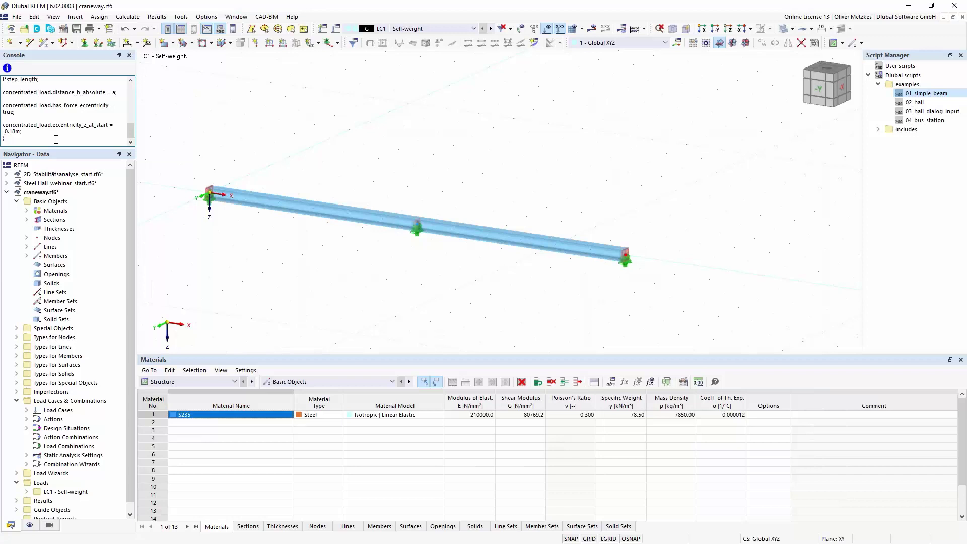
Display load cases LC2 through LC9 one after another to check the crane load positions along the beam
{"action": "left_click", "coordinate": [428, 30]}
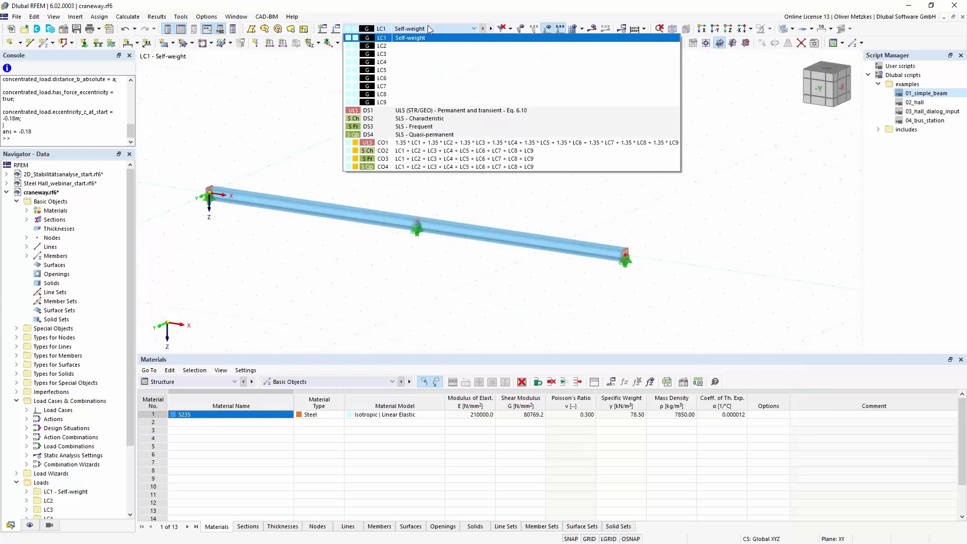
{"action": "left_click", "coordinate": [399, 50]}
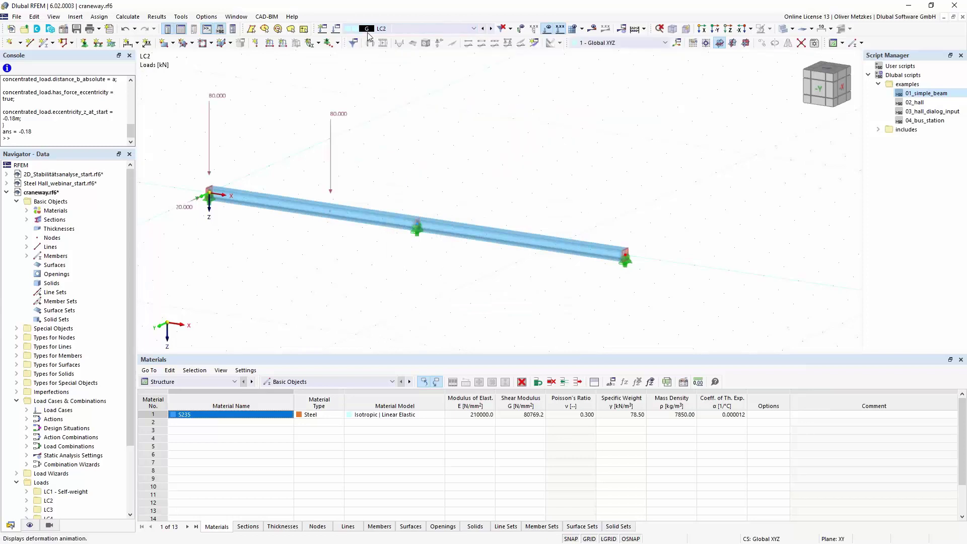
{"action": "left_click", "coordinate": [491, 29]}
{"action": "left_click", "coordinate": [491, 28]}
{"action": "left_click", "coordinate": [491, 28]}
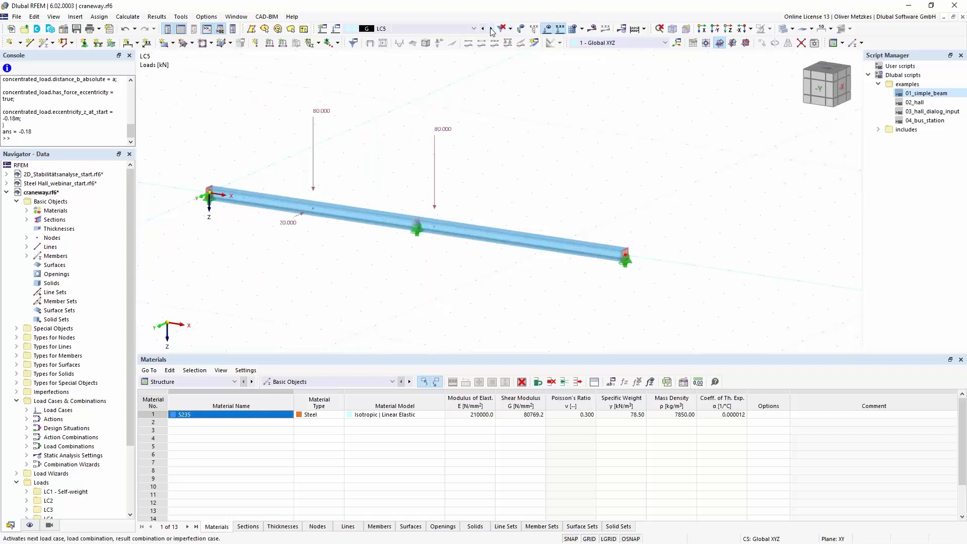
{"action": "left_click", "coordinate": [491, 28]}
{"action": "left_click", "coordinate": [491, 29]}
{"action": "left_click", "coordinate": [491, 29]}
{"action": "left_click", "coordinate": [491, 29]}
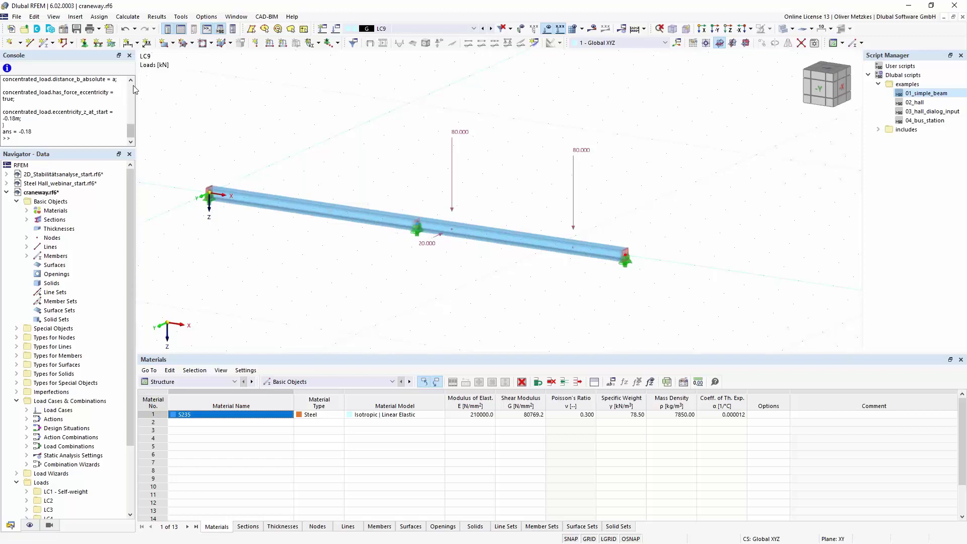
Close the console and assign the action category Imposed loads from cranes - Class 1-7 to load cases LC2 through LC9
{"action": "left_click", "coordinate": [129, 55]}
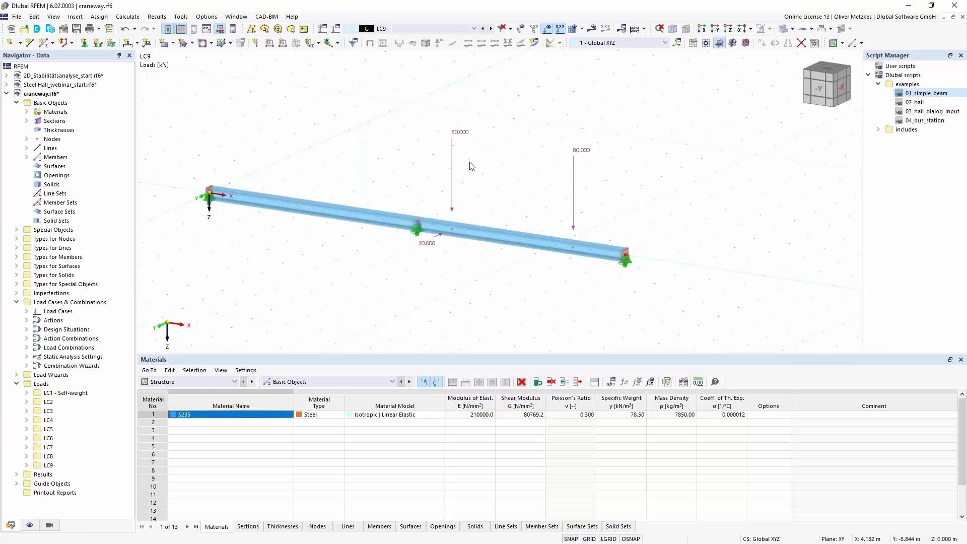
{"action": "left_click", "coordinate": [362, 29]}
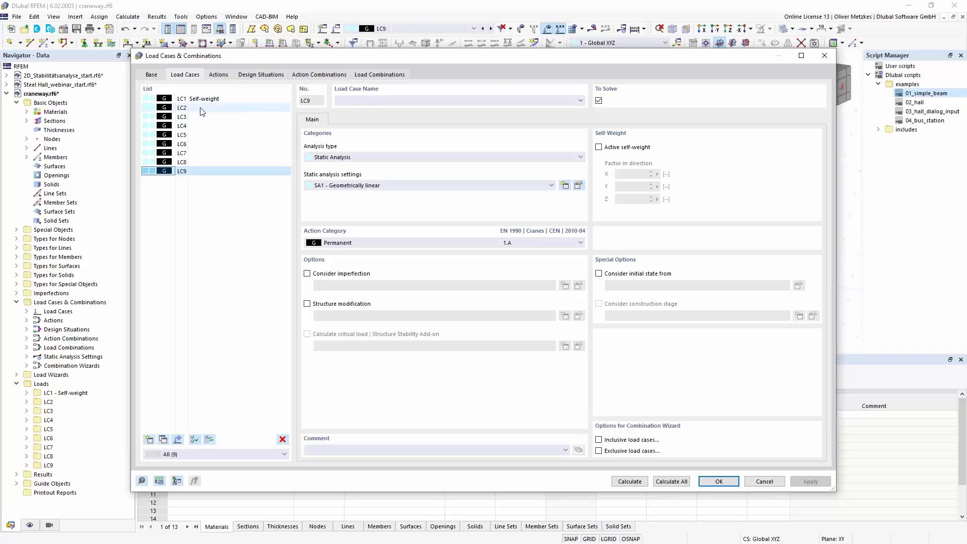
{"action": "left_click", "coordinate": [201, 108], "text": "shift"}
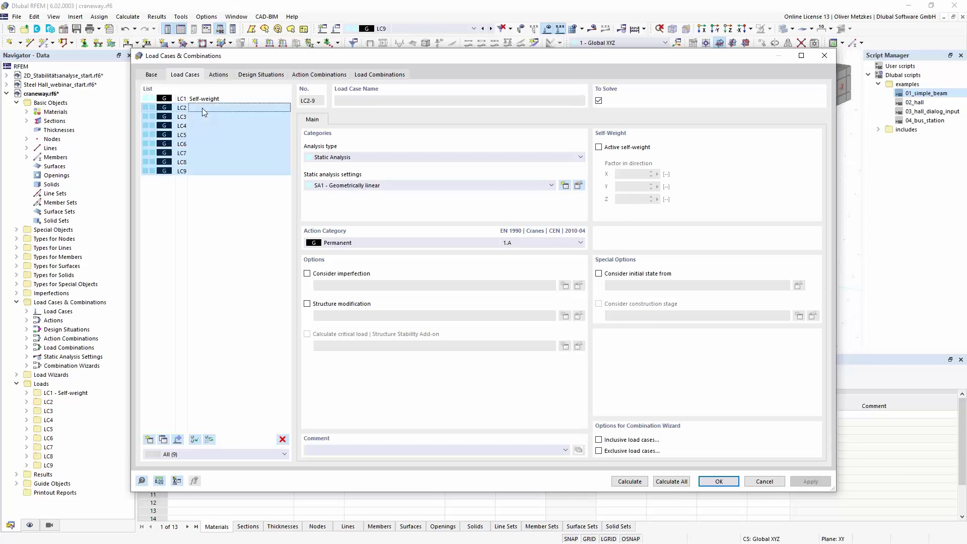
{"action": "left_click", "coordinate": [349, 243]}
{"action": "left_click", "coordinate": [364, 276]}
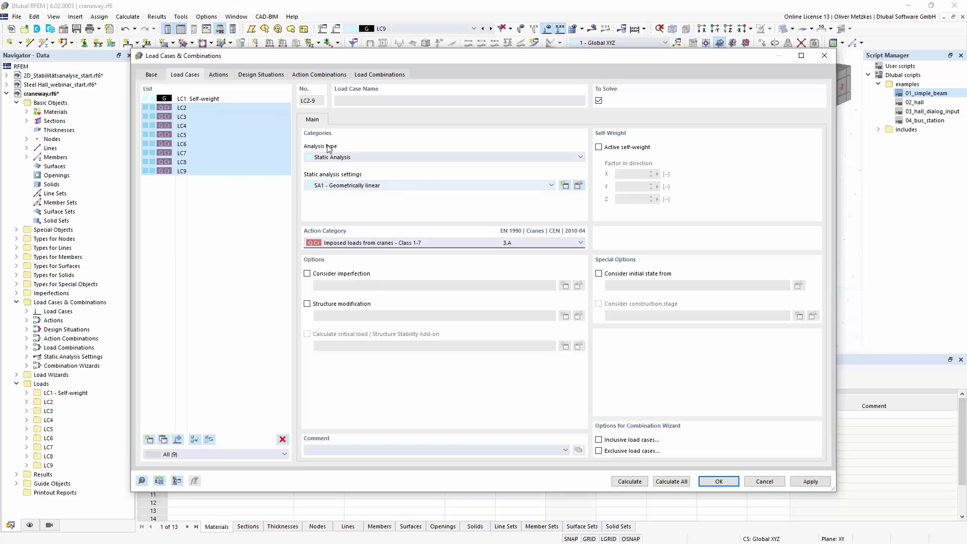
Set the action type of action A2, Imposed loads from cranes - Class 1-7, to Alternatively
{"action": "left_click", "coordinate": [223, 76]}
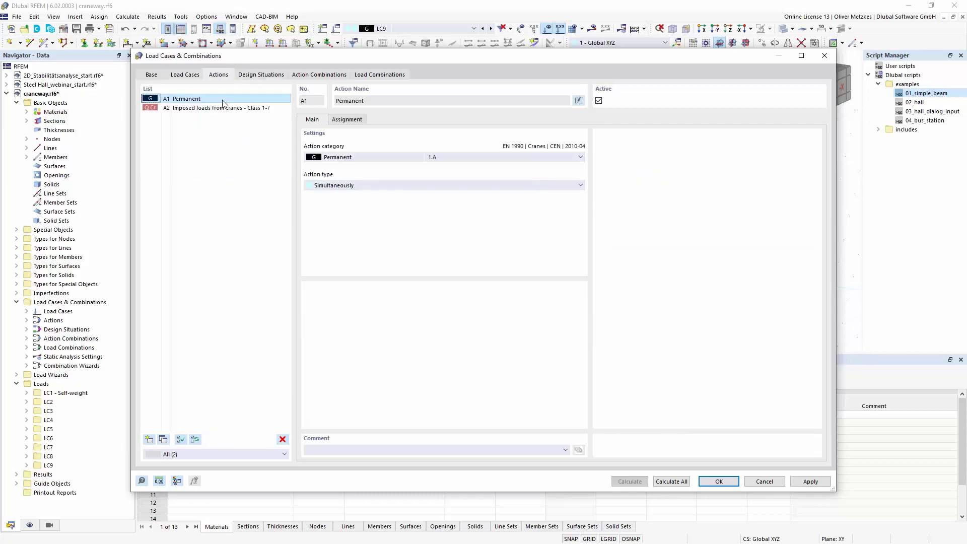
{"action": "left_click", "coordinate": [227, 108]}
{"action": "left_click", "coordinate": [383, 185]}
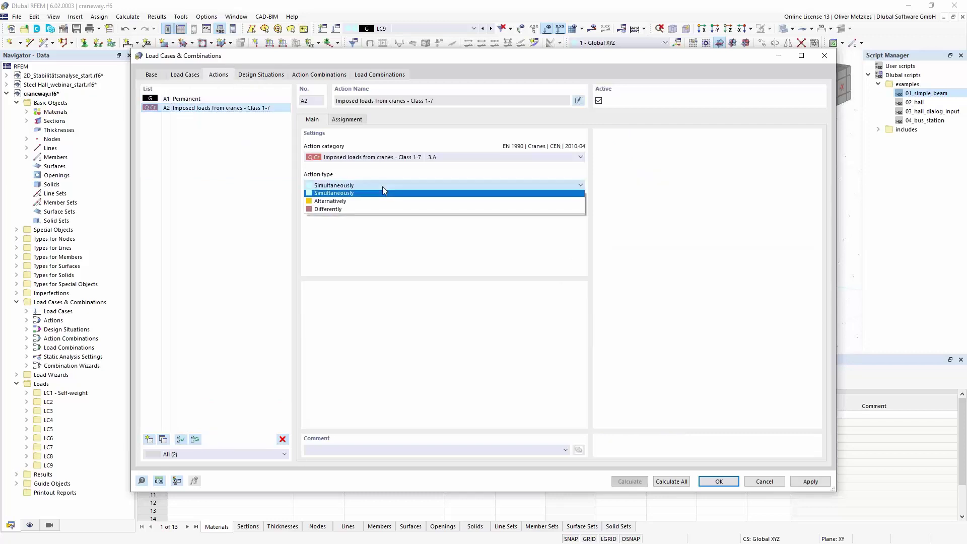
{"action": "left_click", "coordinate": [337, 203]}
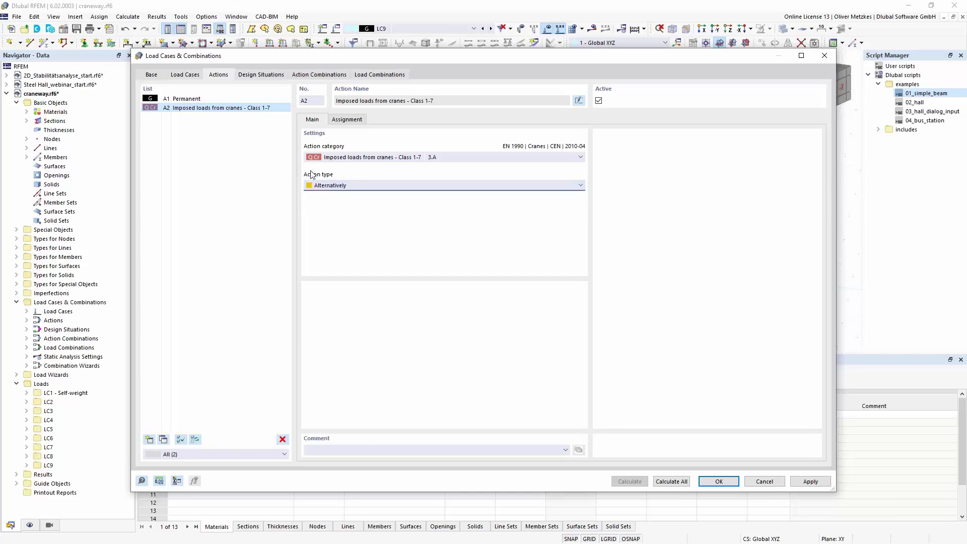
Delete the three SLS design situations DS2 to DS4, keeping only the ULS (STR/GEO) one
{"action": "left_click", "coordinate": [267, 74]}
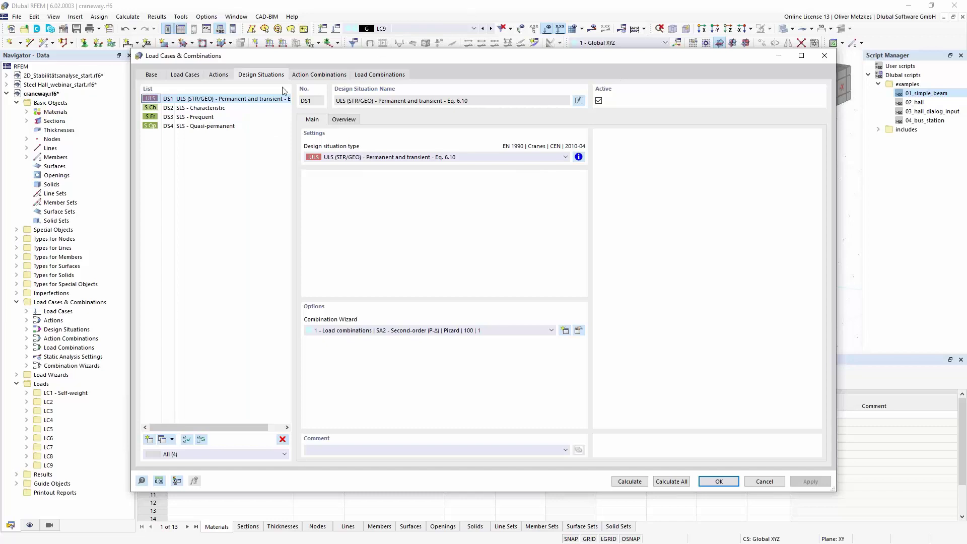
{"action": "left_click", "coordinate": [227, 110]}
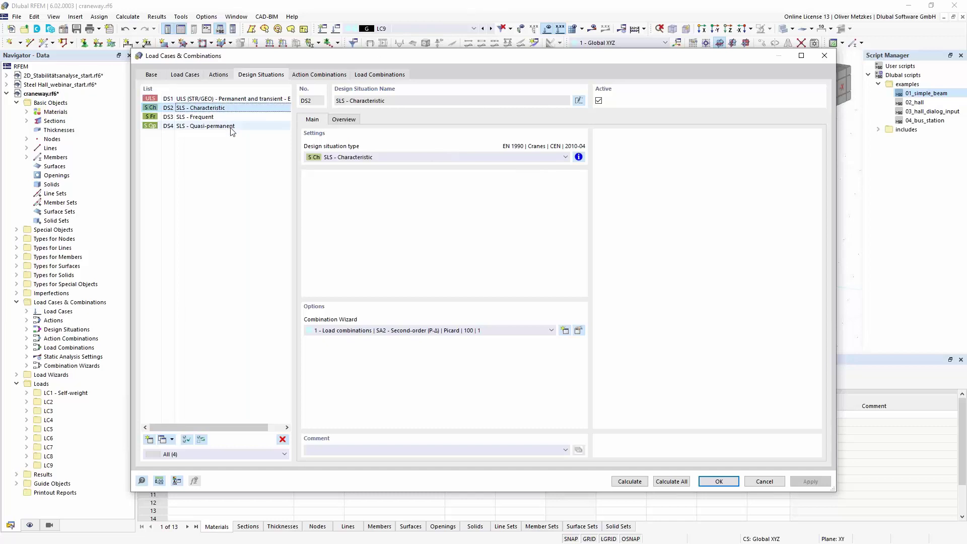
{"action": "left_click", "coordinate": [227, 127], "text": "shift"}
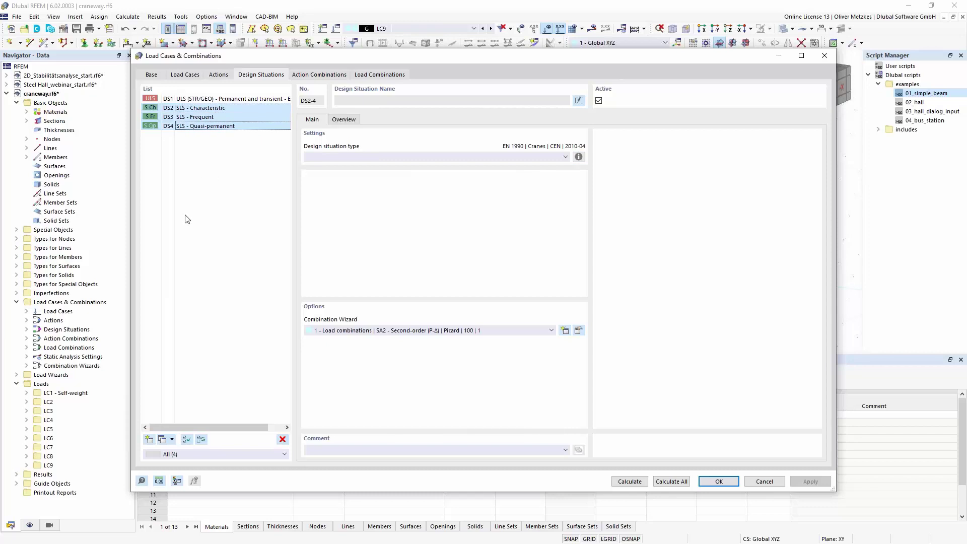
{"action": "left_click", "coordinate": [282, 440]}
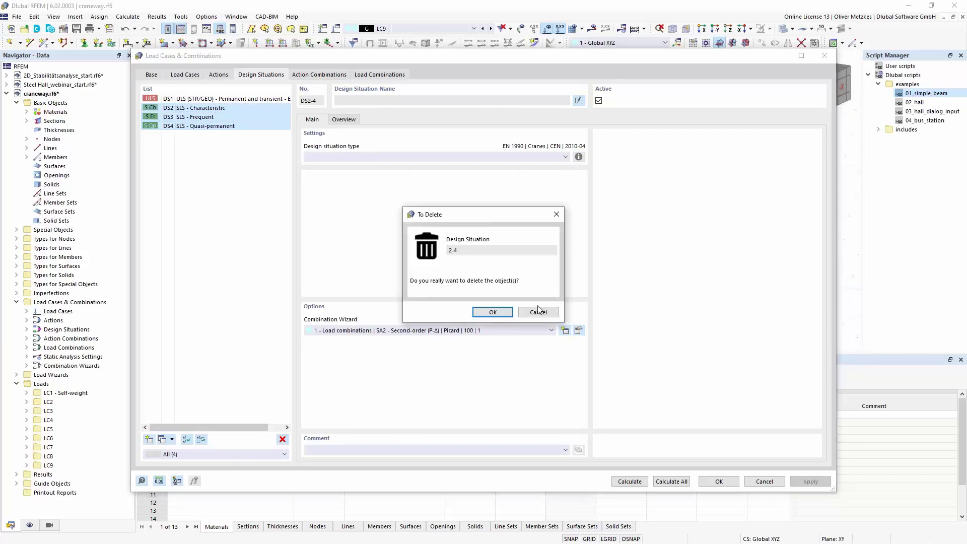
{"action": "left_click", "coordinate": [491, 310]}
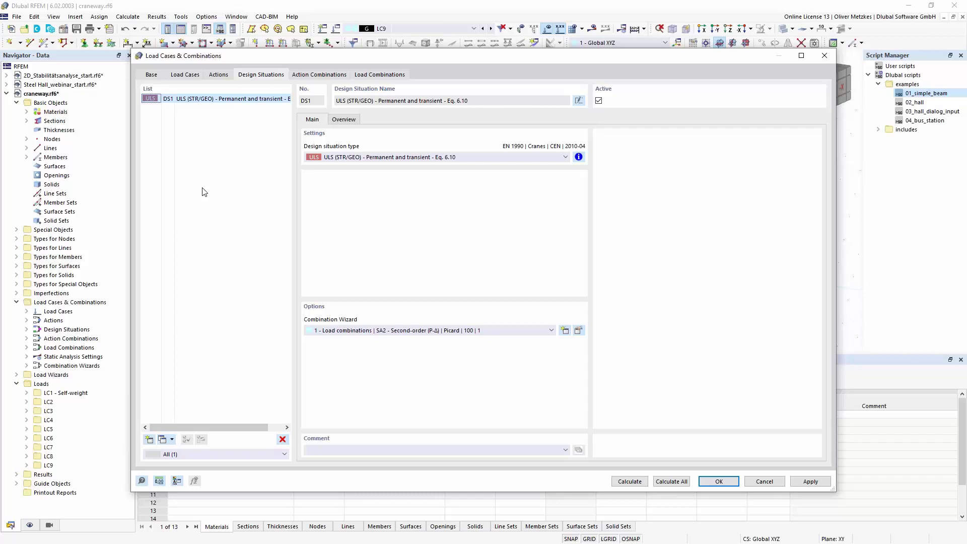
Generate the action and load combinations for the ULS design situation, review them, and return to the design situations
{"action": "left_click", "coordinate": [298, 76]}
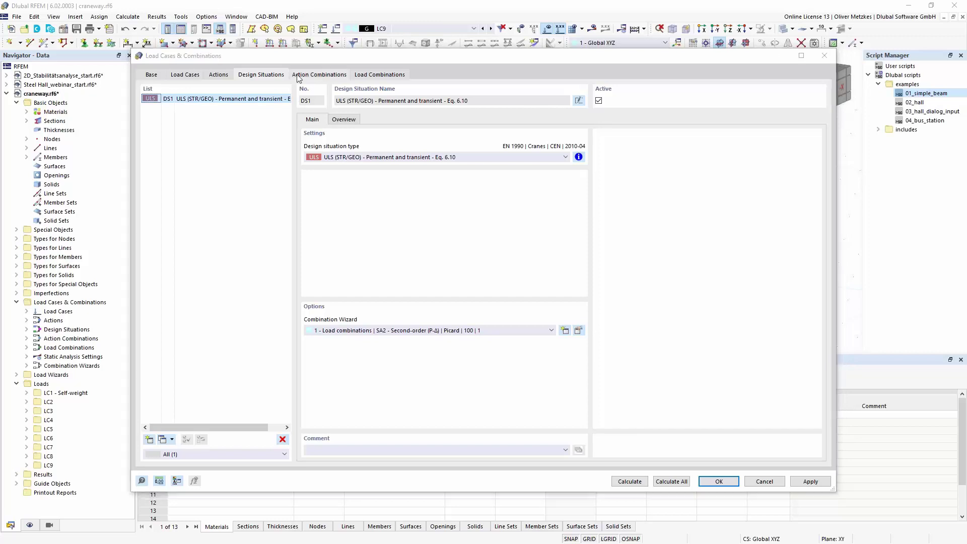
{"action": "left_click", "coordinate": [391, 79]}
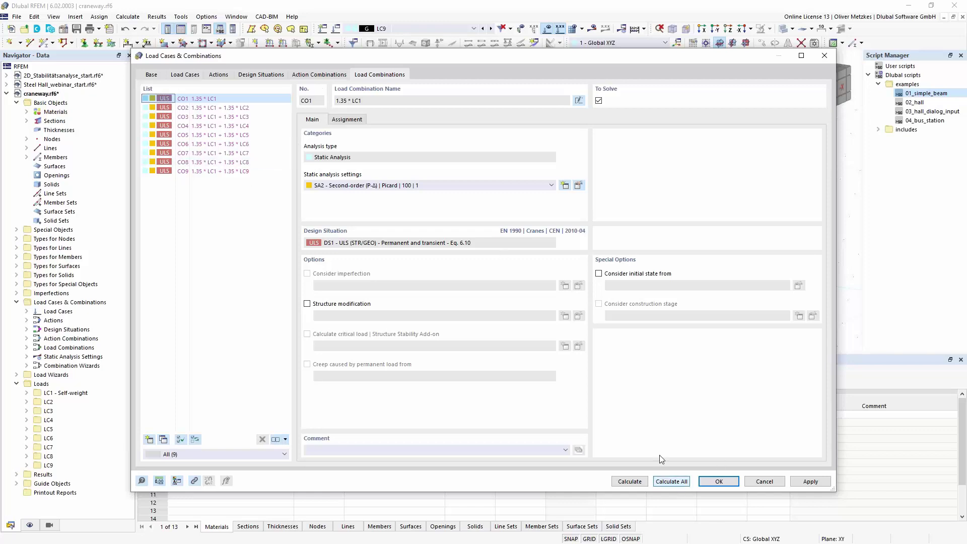
{"action": "left_click", "coordinate": [259, 74]}
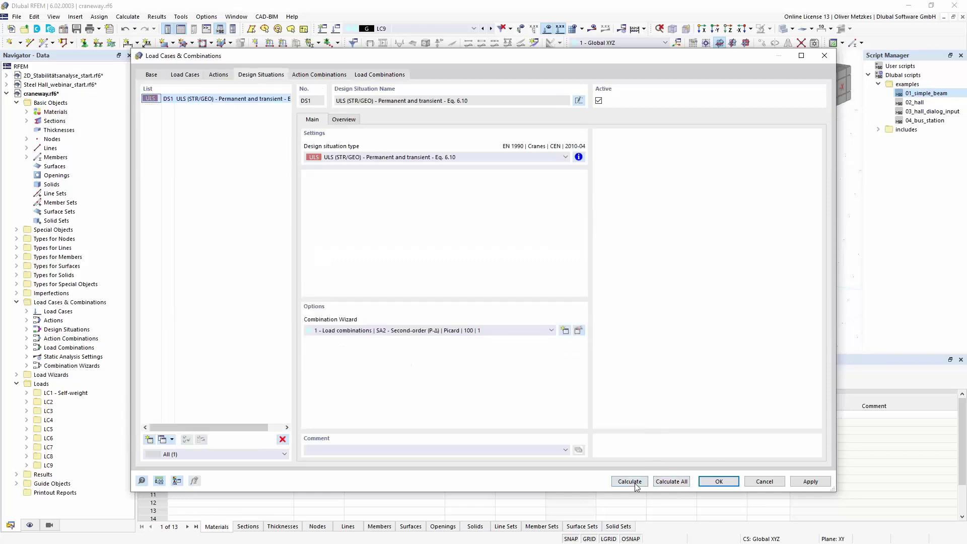
Calculate design situation DS1 and display the member warping moments Mω, followed by the secondary torsional moments MT,sec
{"action": "key", "text": "Return"}
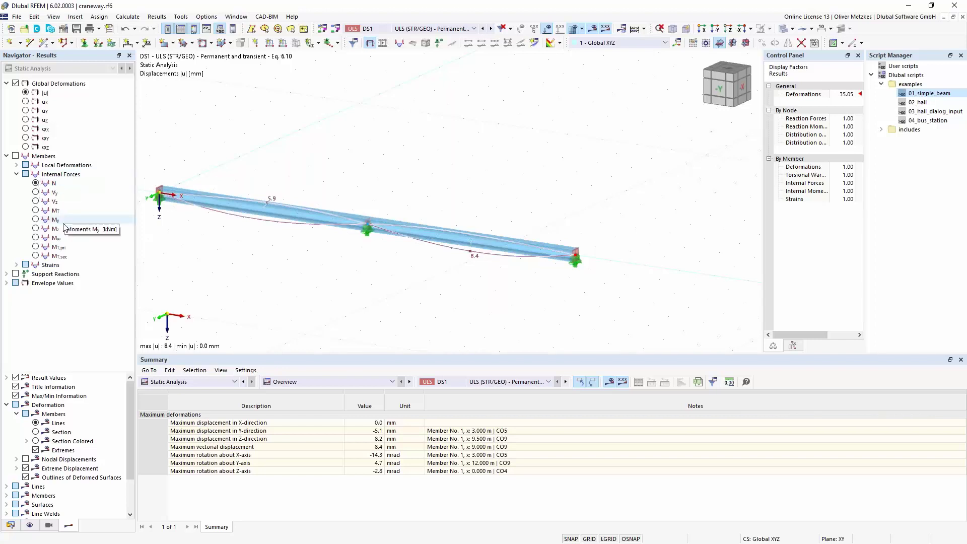
{"action": "left_click", "coordinate": [59, 256]}
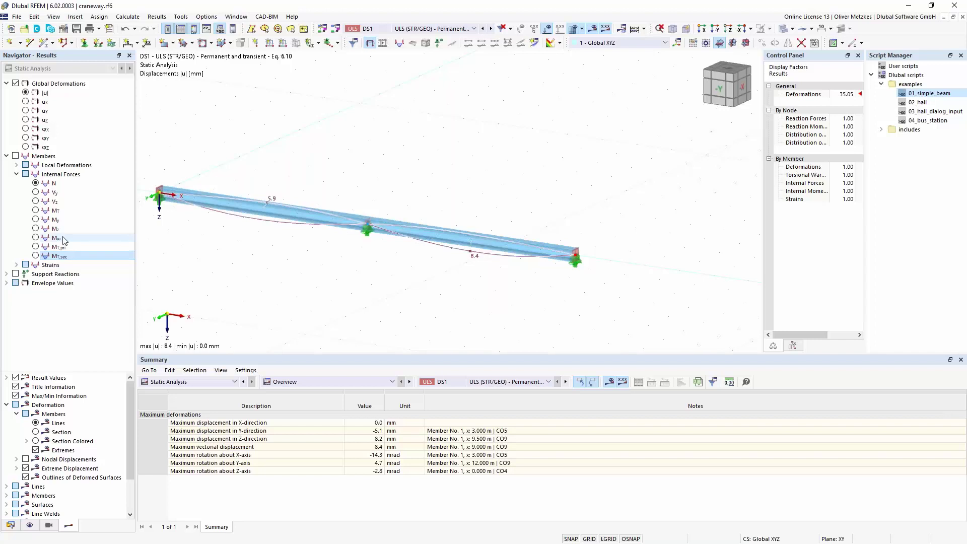
{"action": "left_click", "coordinate": [42, 237]}
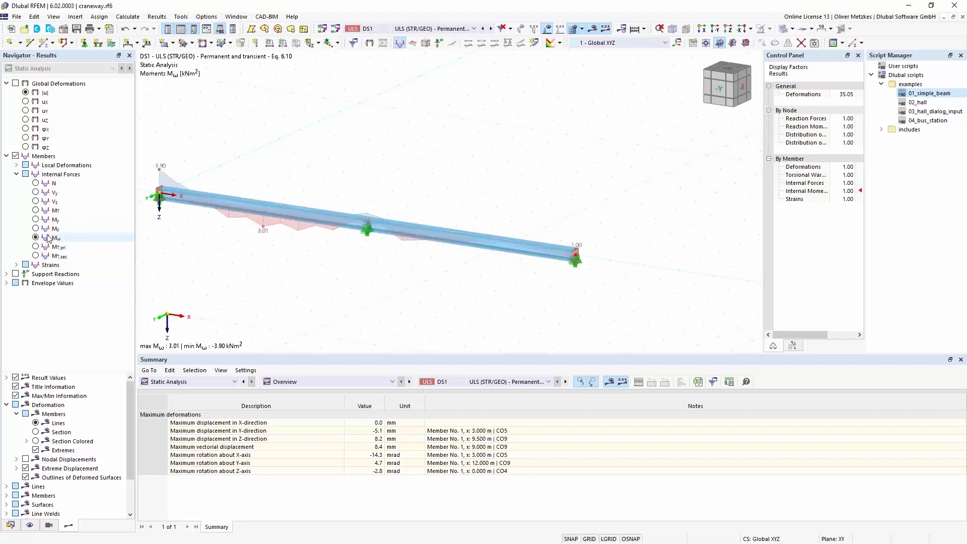
{"action": "left_click", "coordinate": [36, 256]}
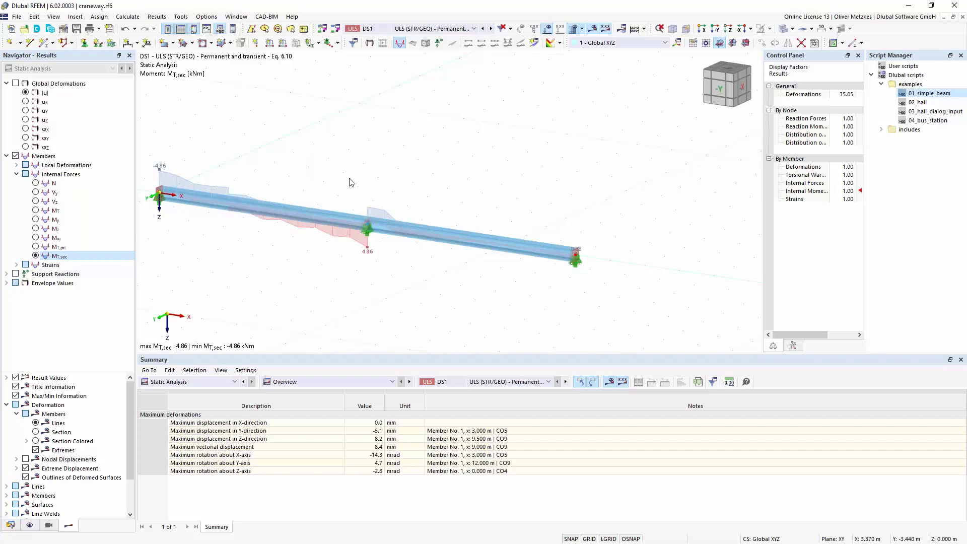
Switch to load combination CO4 and display the warping ω from the members' local deformations
{"action": "left_click", "coordinate": [410, 30]}
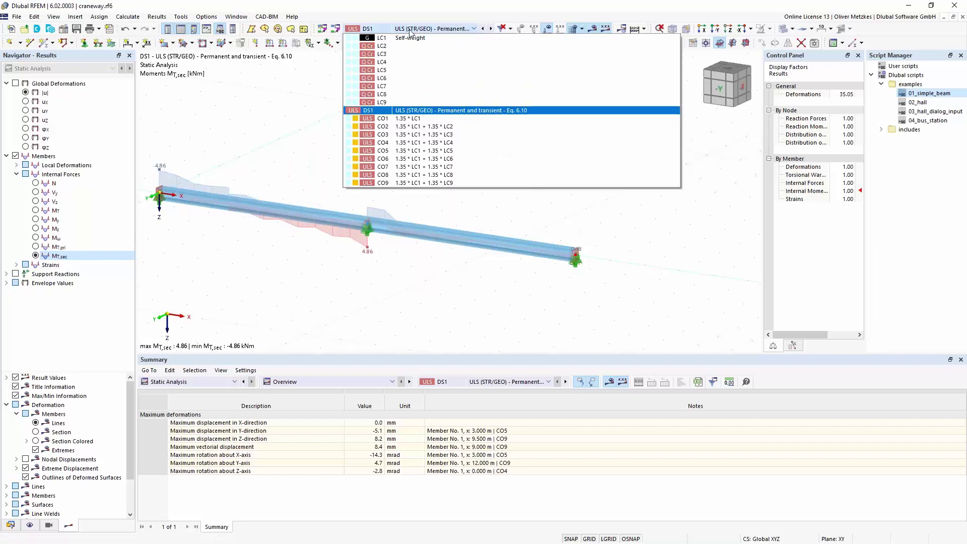
{"action": "left_click", "coordinate": [431, 142]}
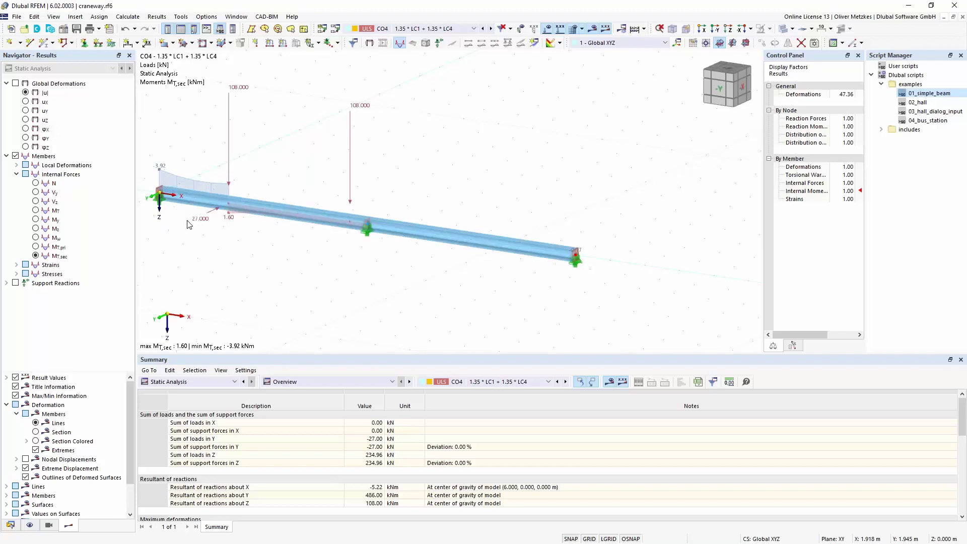
{"action": "left_click", "coordinate": [17, 165]}
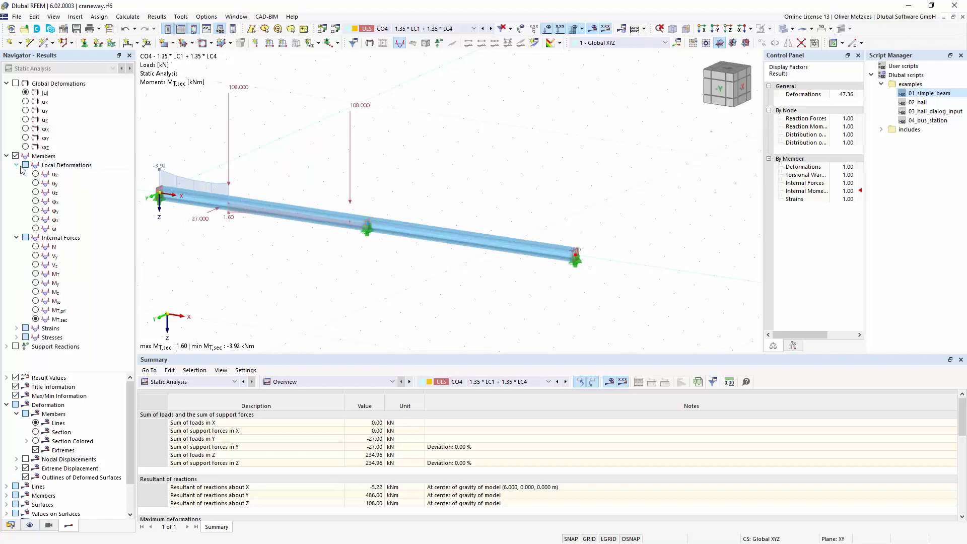
{"action": "left_click", "coordinate": [40, 229]}
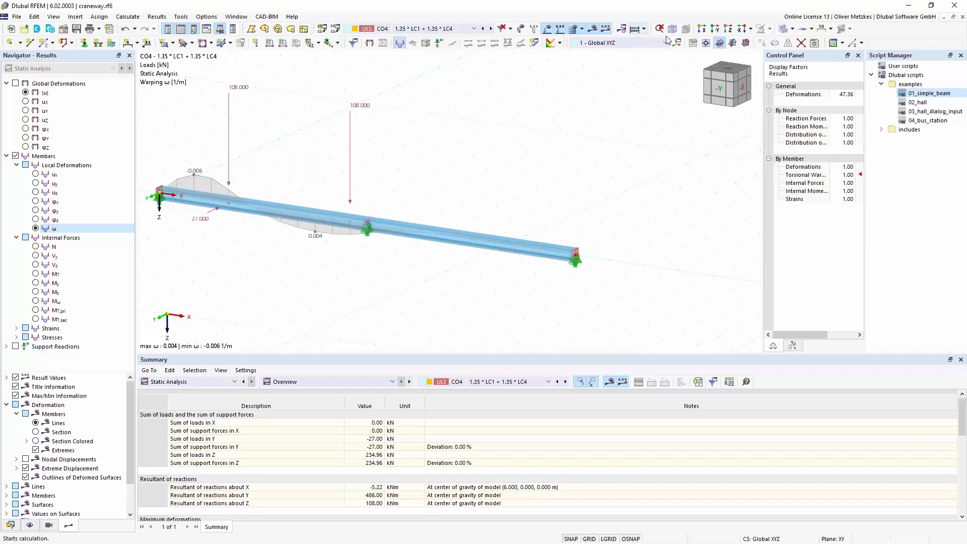
Close the Script Manager and narrow the Control Panel to enlarge the model view
{"action": "left_click_drag", "start_coordinate": [892, 56], "coordinate": [667, 134]}
{"action": "left_click", "coordinate": [702, 119]}
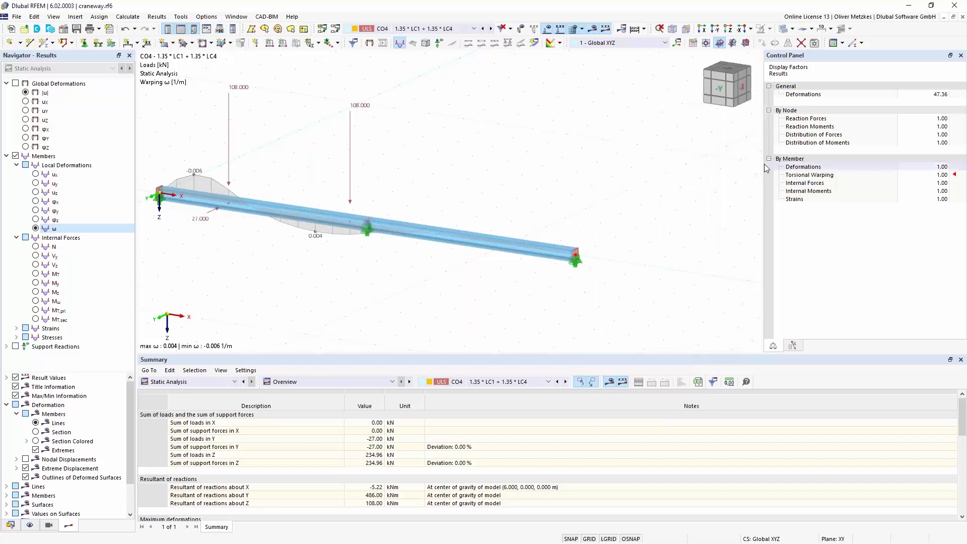
{"action": "left_click_drag", "start_coordinate": [765, 167], "coordinate": [864, 177]}
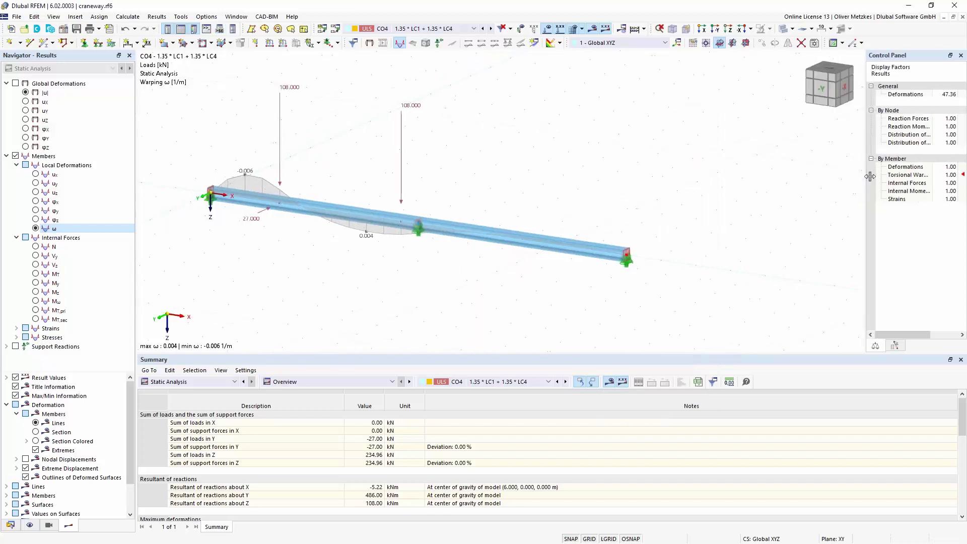
Activate the Structure Stability add-on in the model's base data
{"action": "left_click", "coordinate": [63, 29]}
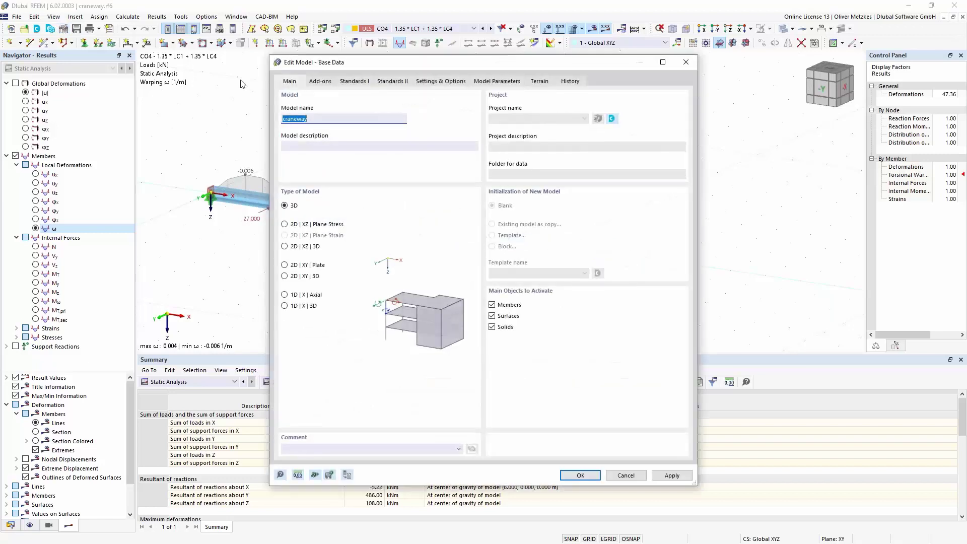
{"action": "left_click", "coordinate": [316, 83]}
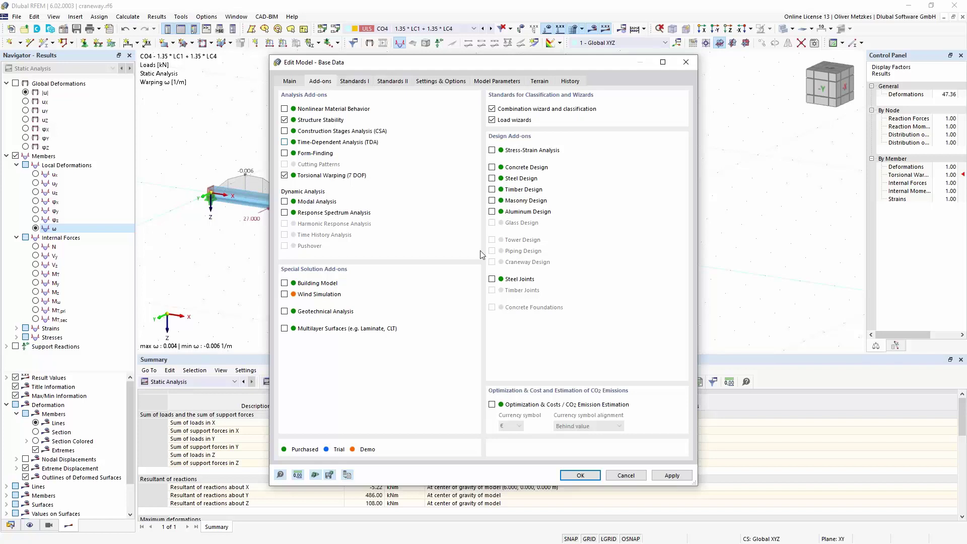
{"action": "left_click", "coordinate": [580, 475]}
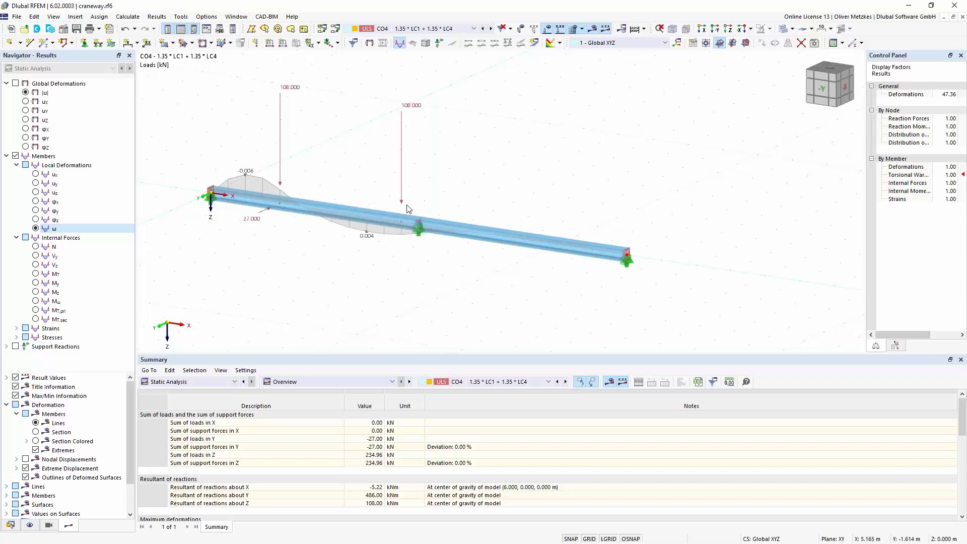
Enable the critical load calculation for load case LC1 Self-weight with stability settings ST1 and calculate the load case
{"action": "left_click", "coordinate": [421, 30]}
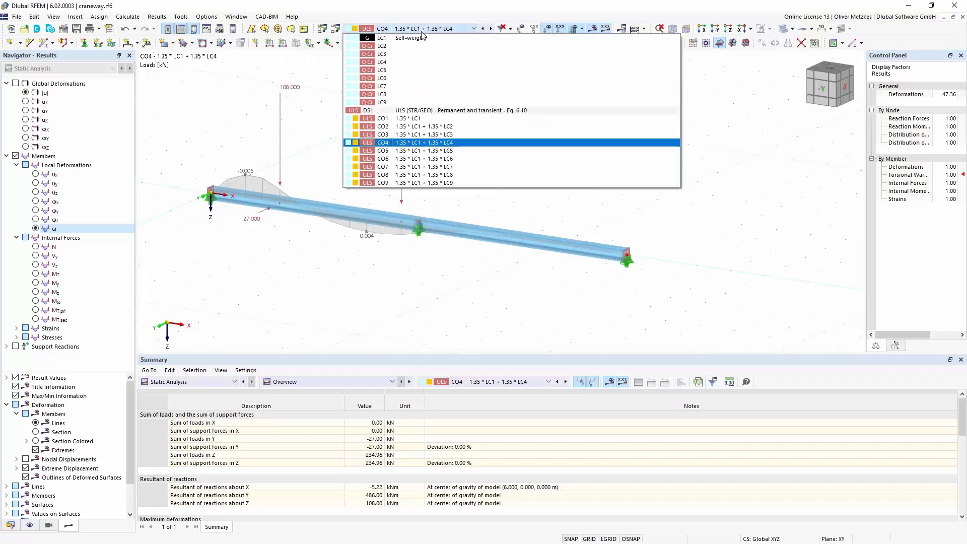
{"action": "left_click", "coordinate": [405, 38]}
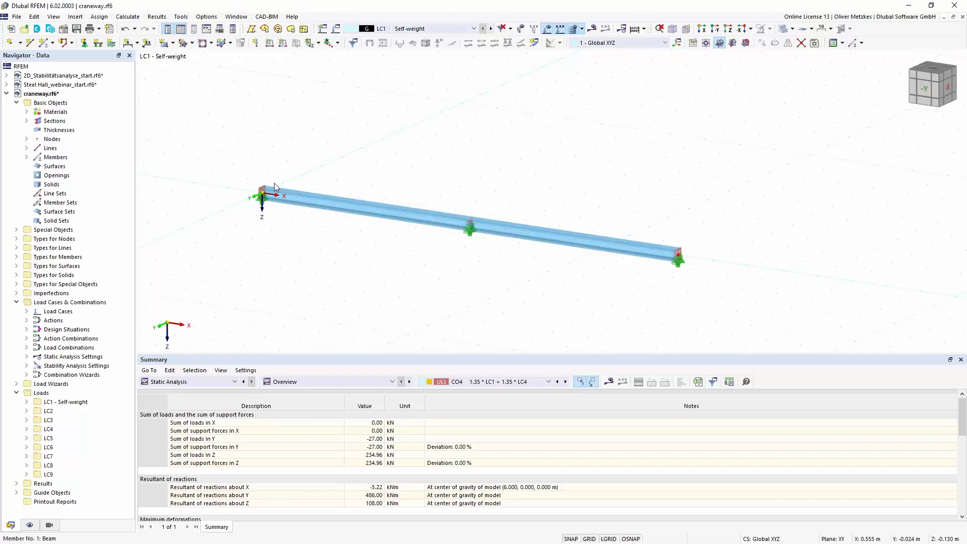
{"action": "middle_click_drag", "start_coordinate": [640, 199], "coordinate": [539, 196]}
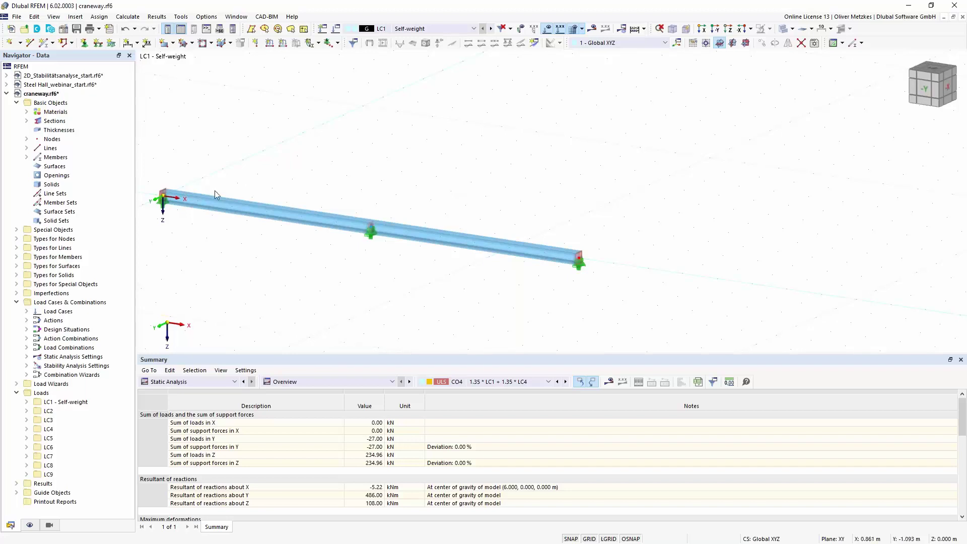
{"action": "left_click", "coordinate": [336, 28]}
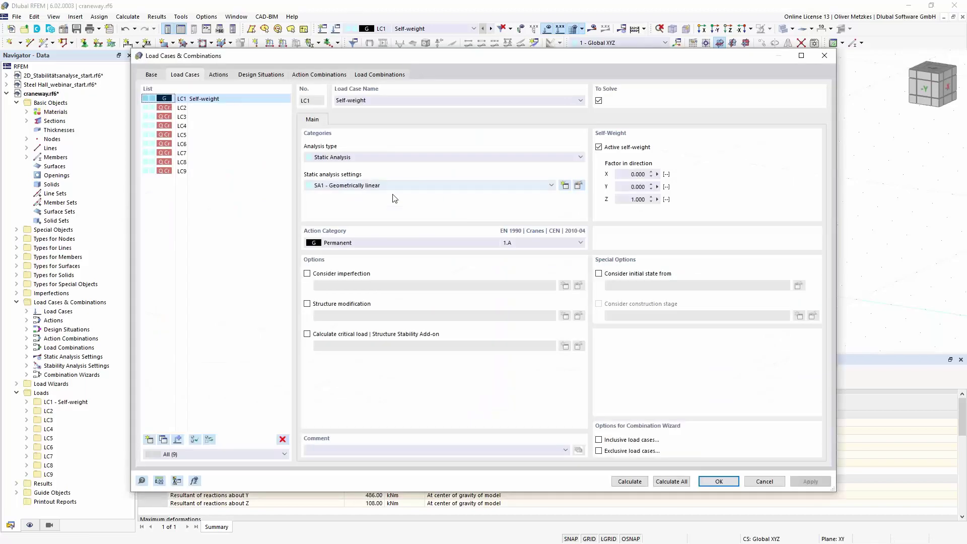
{"action": "left_click", "coordinate": [325, 335]}
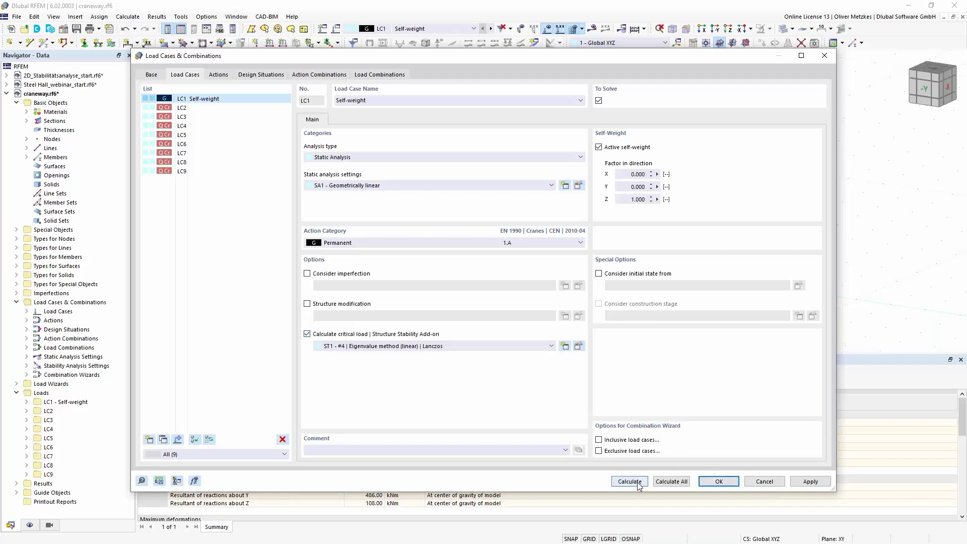
{"action": "key", "text": "Return"}
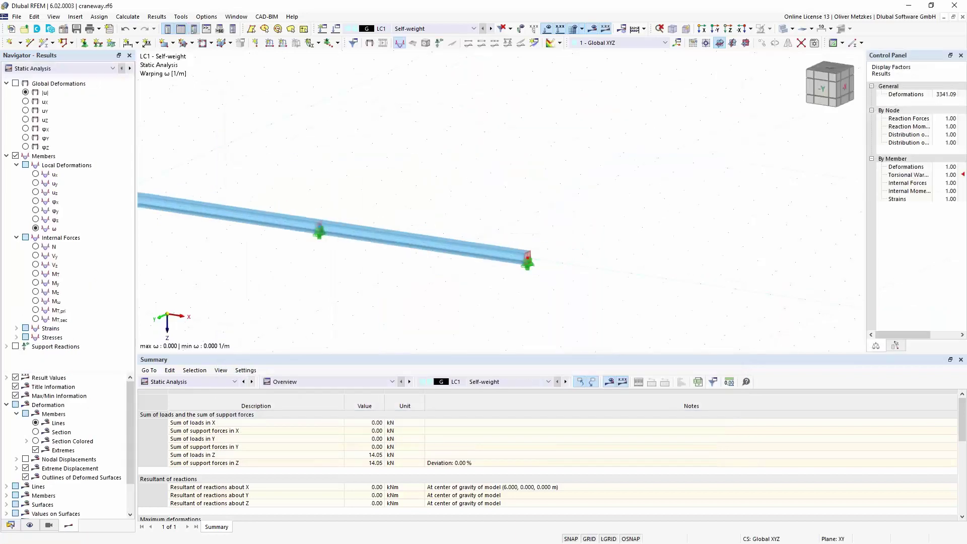
Show the stability analysis results of LC1 with the mode shape rendered as colored sections, and inspect the beam's buckling shape
{"action": "left_click", "coordinate": [113, 69]}
{"action": "left_click", "coordinate": [71, 90]}
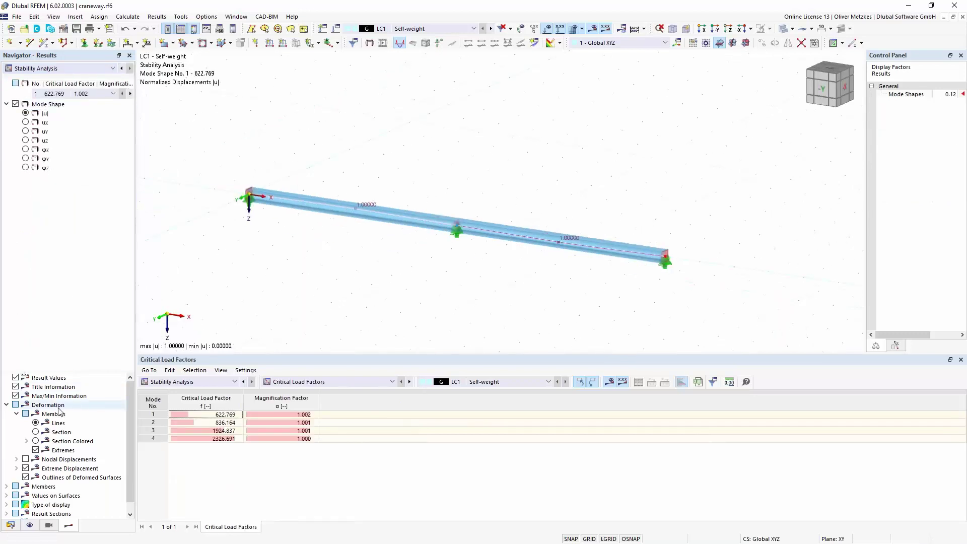
{"action": "left_click", "coordinate": [35, 441]}
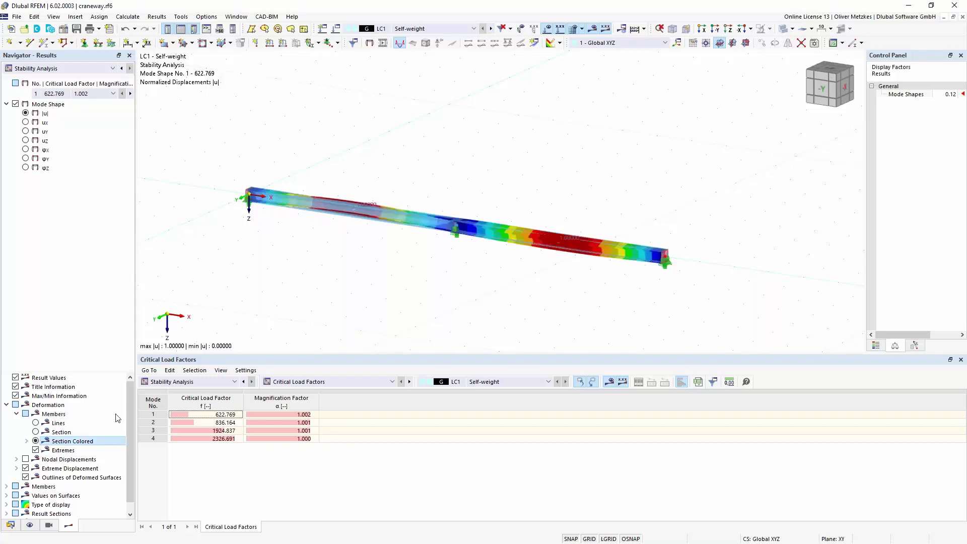
{"action": "scroll", "coordinate": [448, 210], "scroll_direction": "up", "scroll_amount": 2}
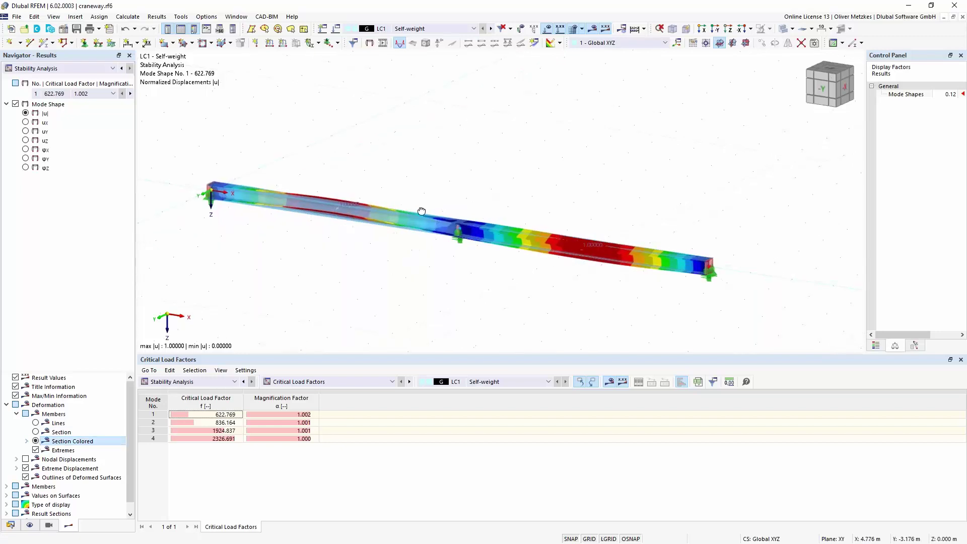
{"action": "middle_click_drag", "start_coordinate": [422, 211], "coordinate": [372, 166], "text": "ctrl"}
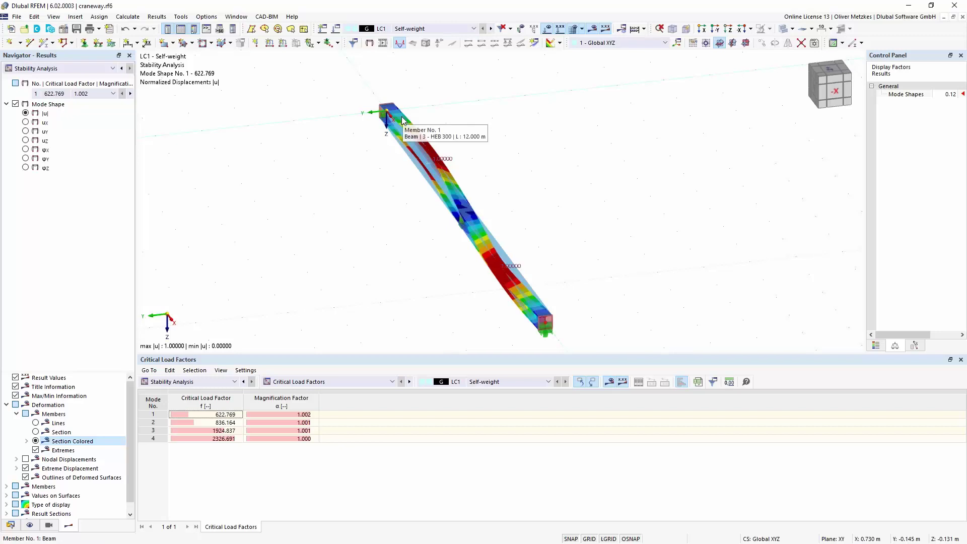
Create a new imperfection case and set its imperfection type to Buckling Mode
{"action": "left_click", "coordinate": [11, 525]}
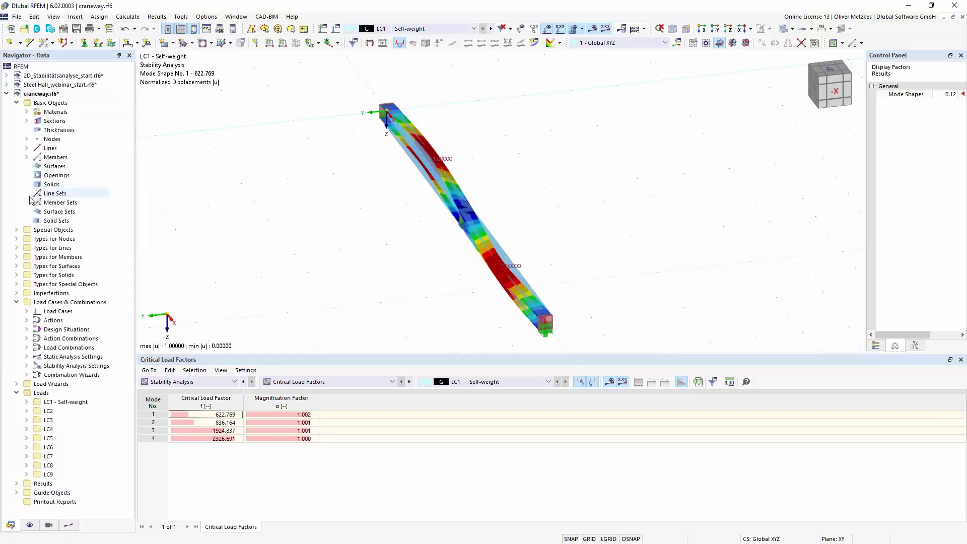
{"action": "left_click", "coordinate": [17, 293]}
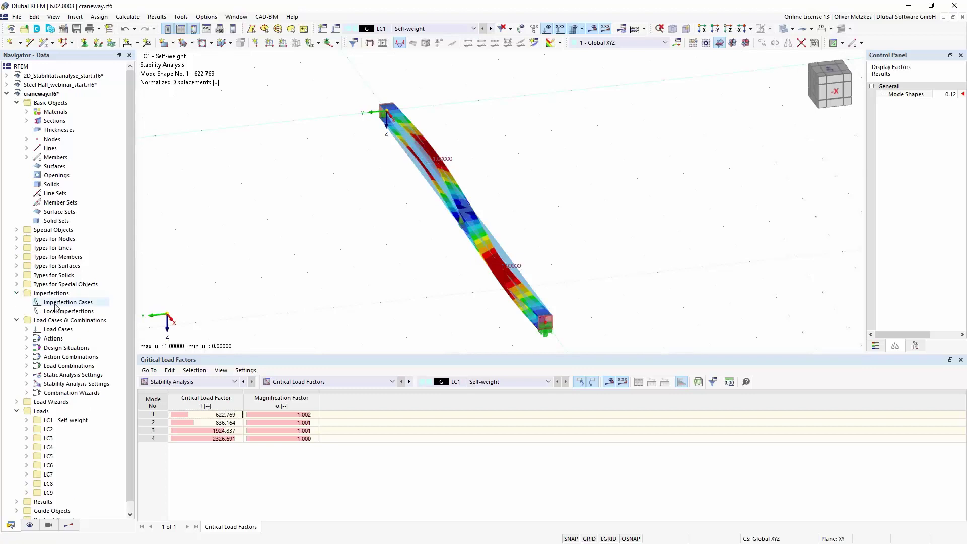
{"action": "right_click", "coordinate": [54, 303]}
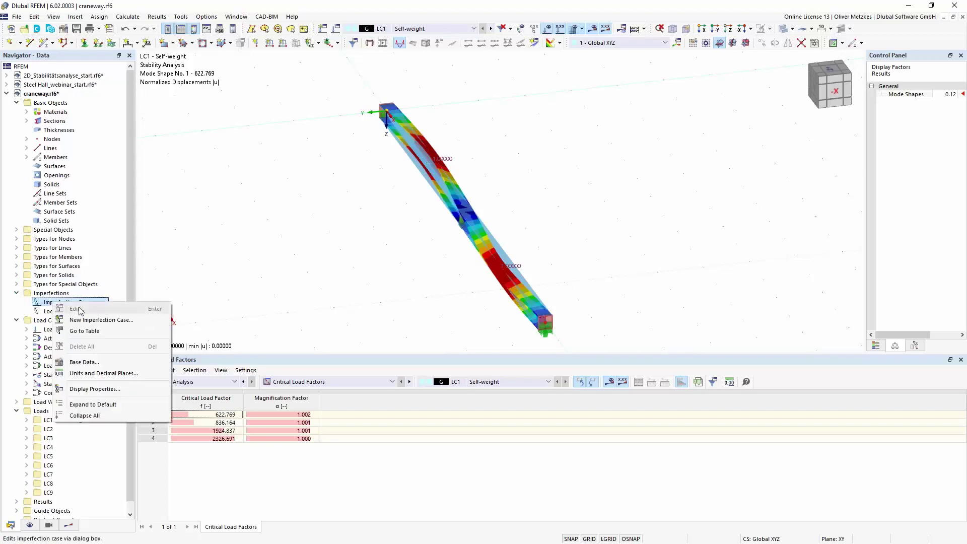
{"action": "left_click", "coordinate": [106, 321]}
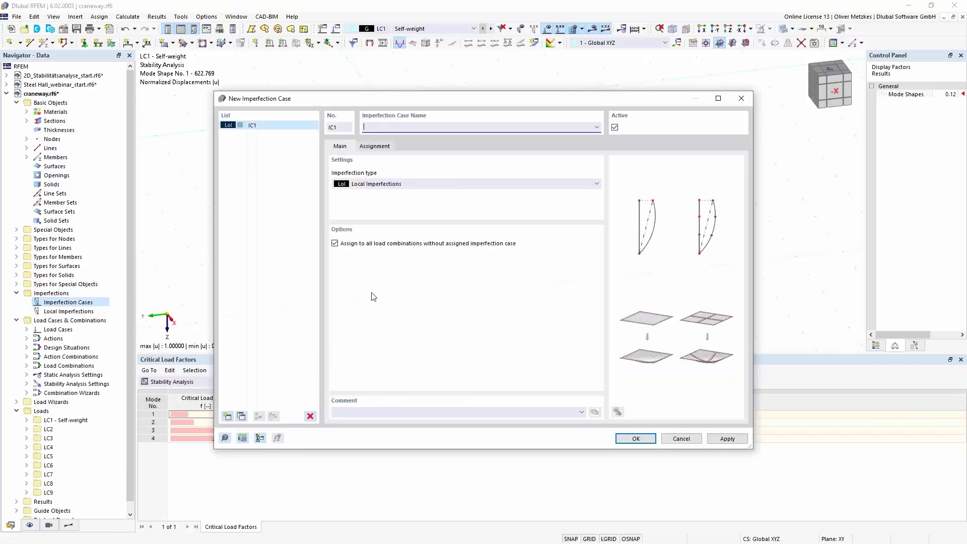
{"action": "left_click", "coordinate": [464, 185]}
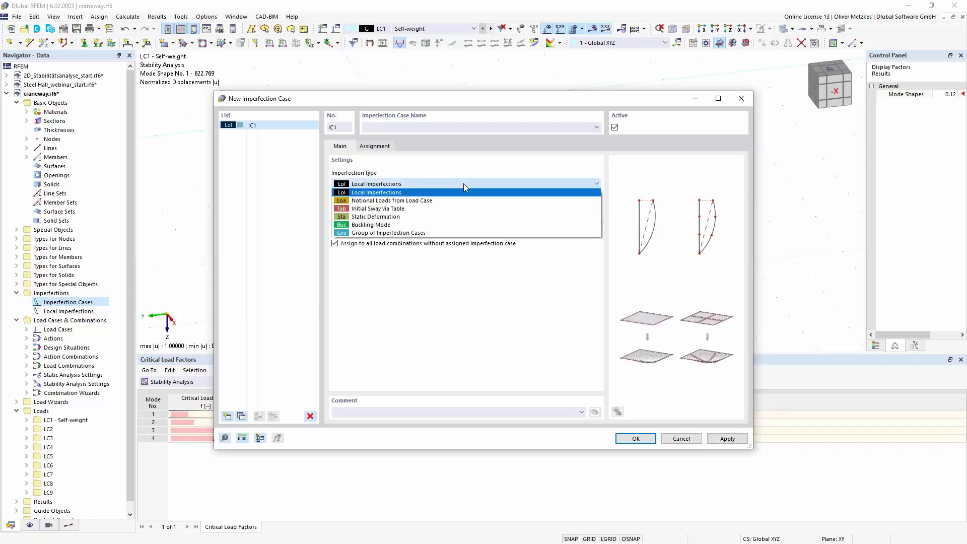
{"action": "left_click", "coordinate": [358, 226]}
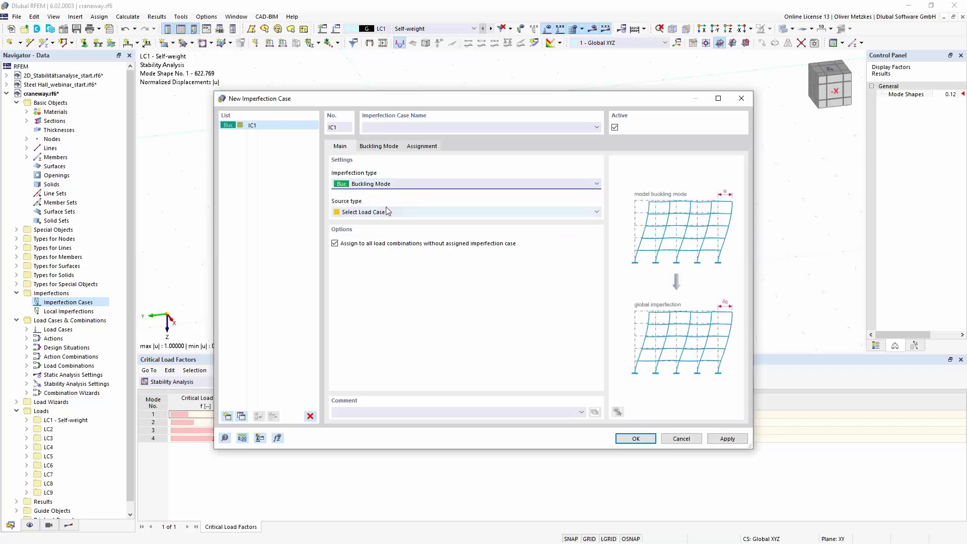
Compare the buckling mode settings with the LC1 mode shape and set the imperfection direction to Global in Y on true length
{"action": "left_click", "coordinate": [379, 146]}
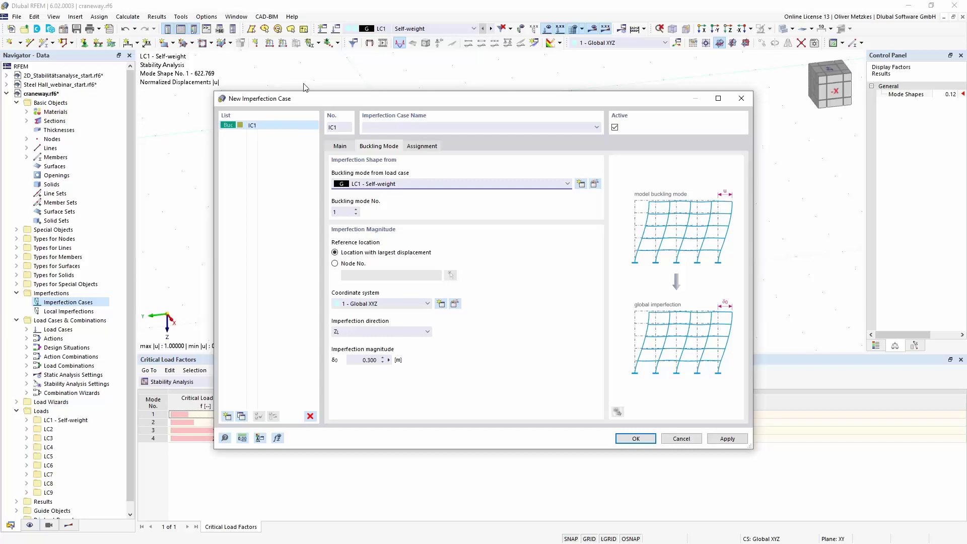
{"action": "left_click_drag", "start_coordinate": [376, 104], "coordinate": [716, 108]}
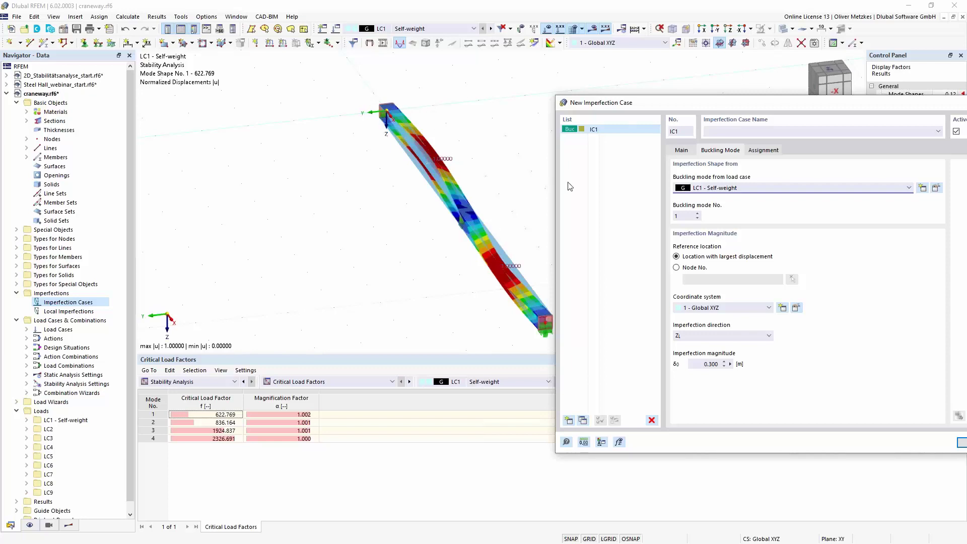
{"action": "left_click_drag", "start_coordinate": [675, 104], "coordinate": [461, 120]}
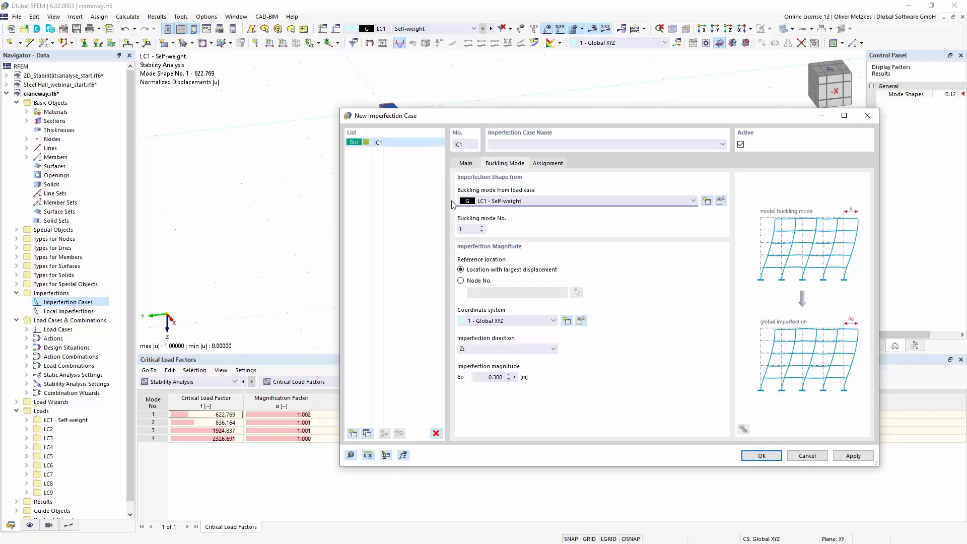
{"action": "left_click", "coordinate": [493, 349]}
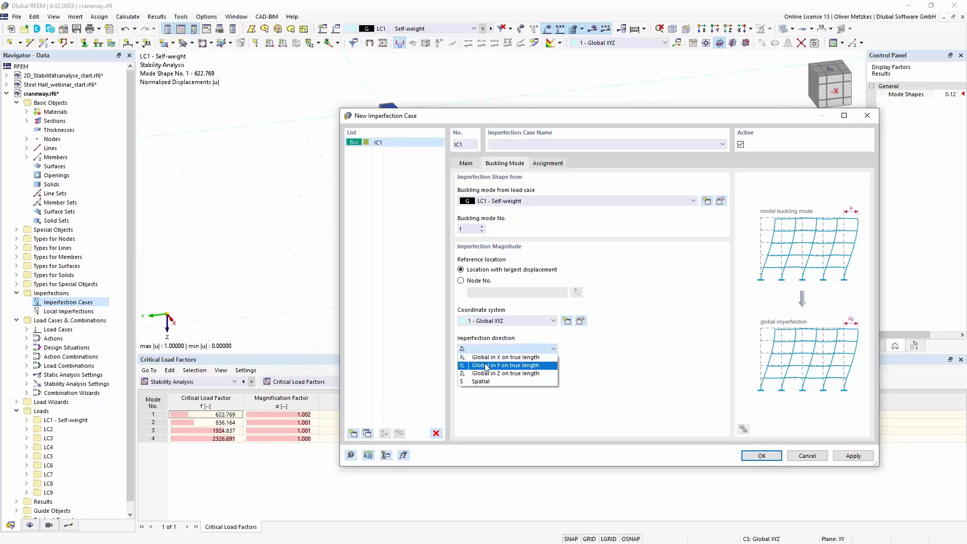
{"action": "left_click", "coordinate": [485, 366]}
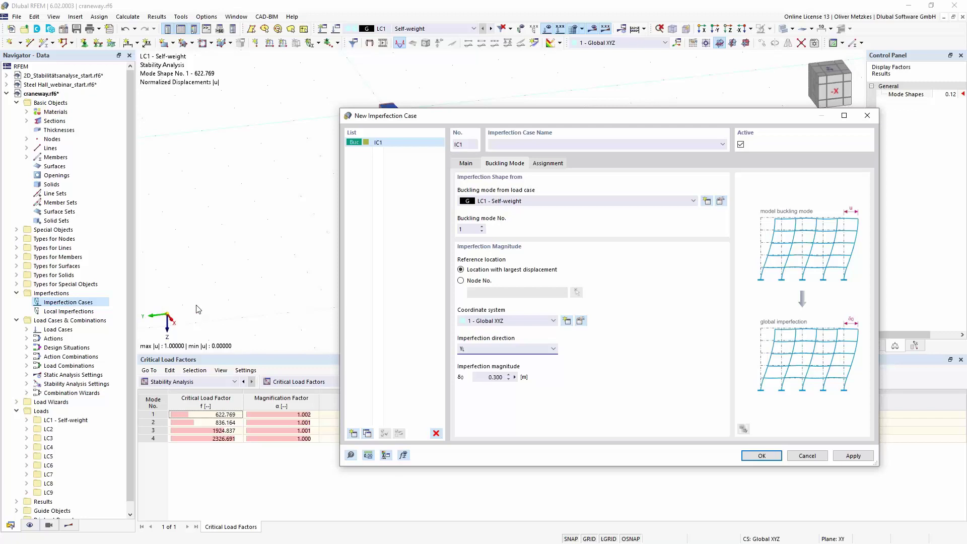
Define the imperfection magnitude of IC1 with the formula members[1].length/2/200
{"action": "left_click", "coordinate": [515, 377]}
{"action": "left_click", "coordinate": [515, 377]}
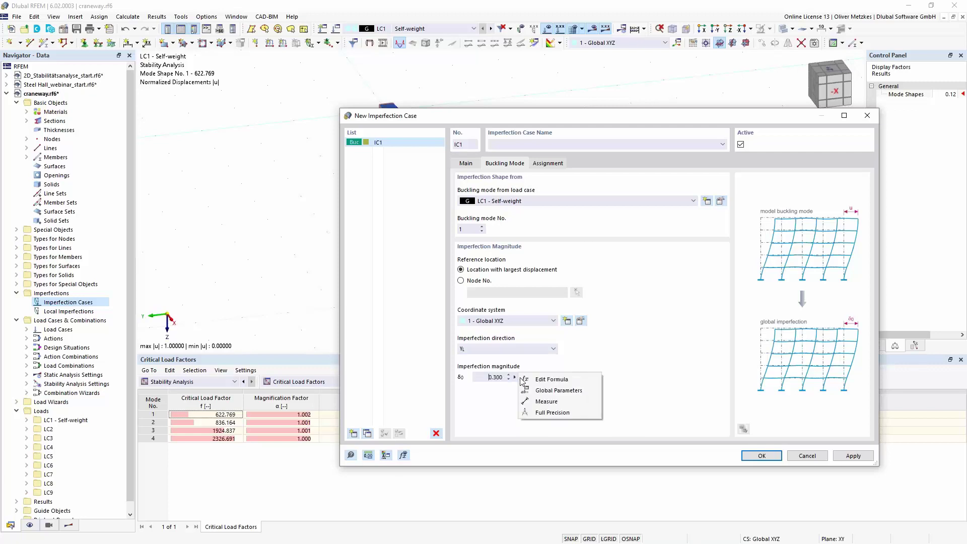
{"action": "left_click", "coordinate": [561, 380]}
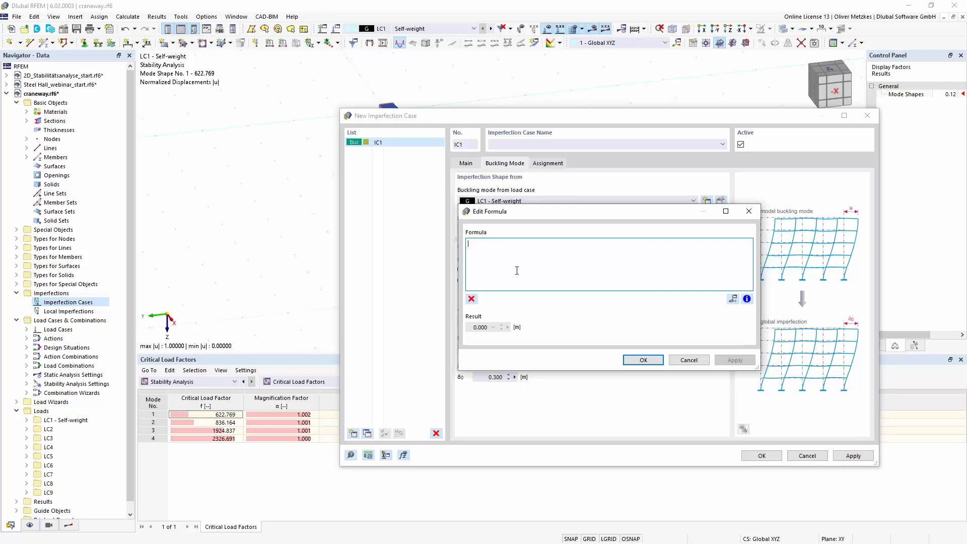
{"action": "type", "text": "members["}
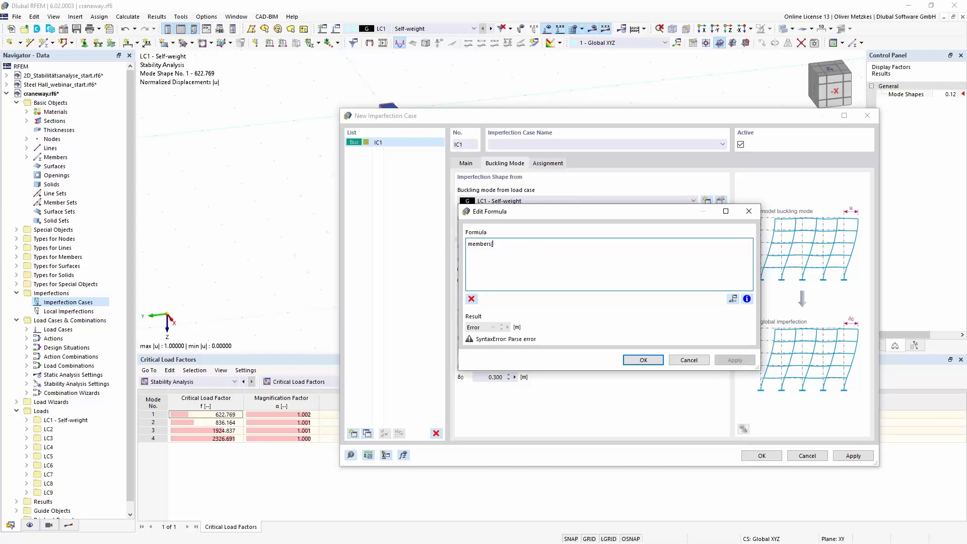
{"action": "type", "text": "1].length"}
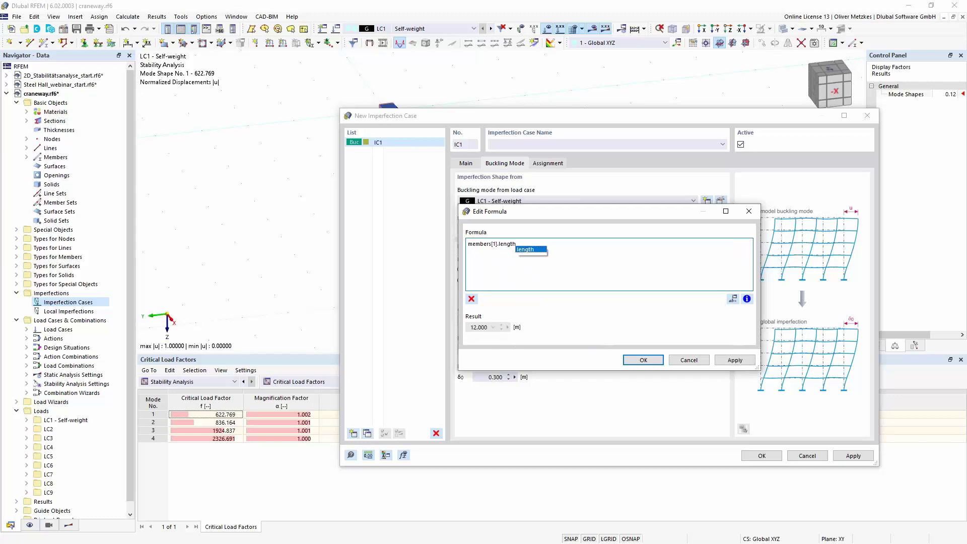
{"action": "left_click", "coordinate": [523, 250]}
{"action": "type", "text": "/2"}
{"action": "type", "text": "/"}
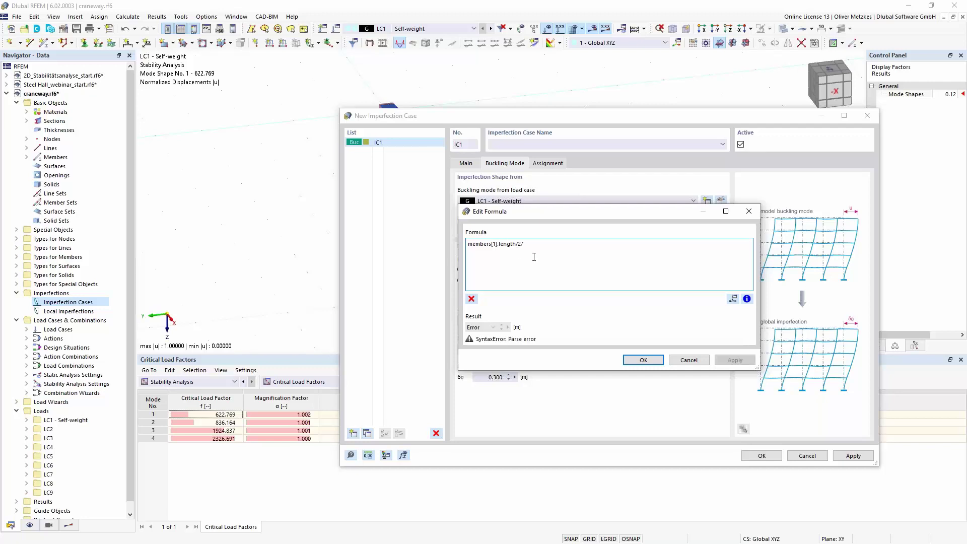
{"action": "type", "text": "200"}
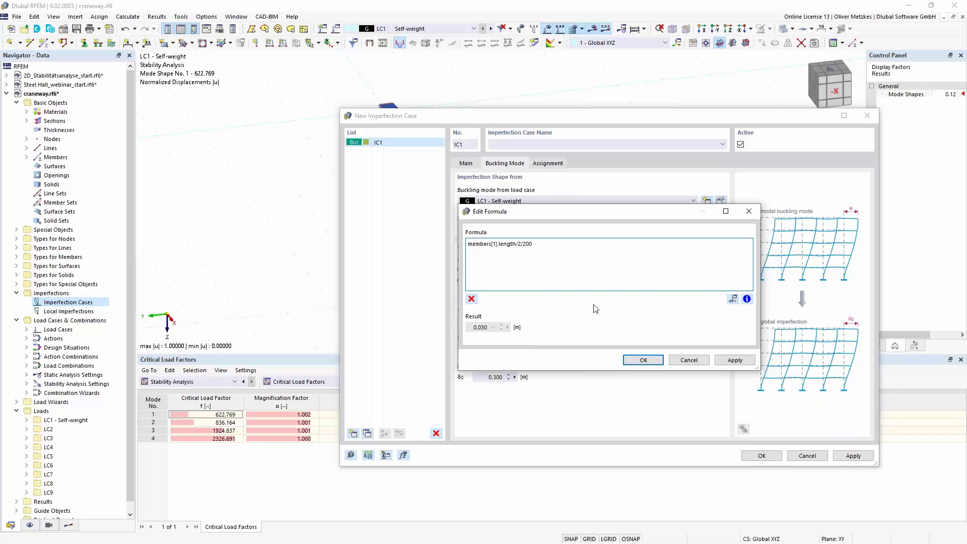
{"action": "left_click", "coordinate": [643, 360]}
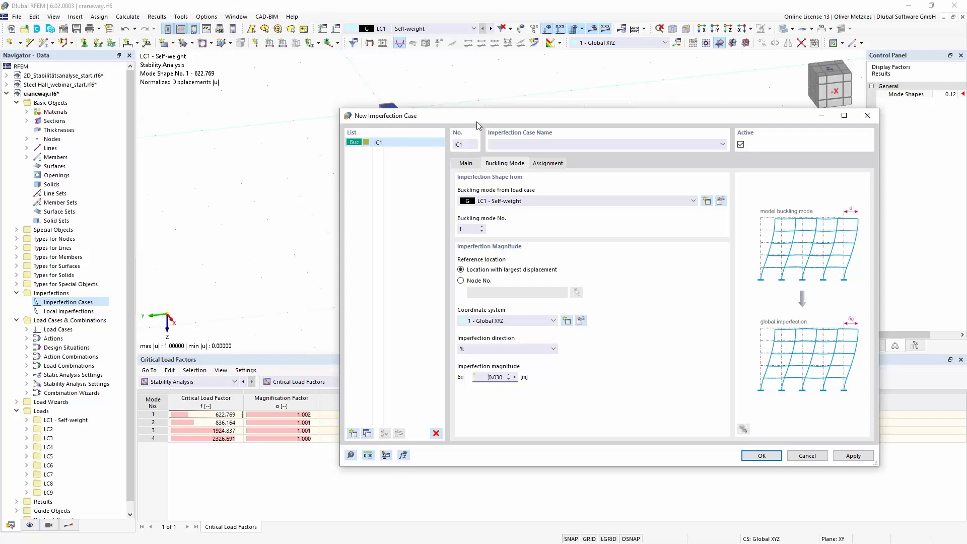
Check IC1 against the LC1 mode shape and create imperfection case IC2 with the type Group of Imperfection Cases
{"action": "left_click_drag", "start_coordinate": [479, 116], "coordinate": [470, 286]}
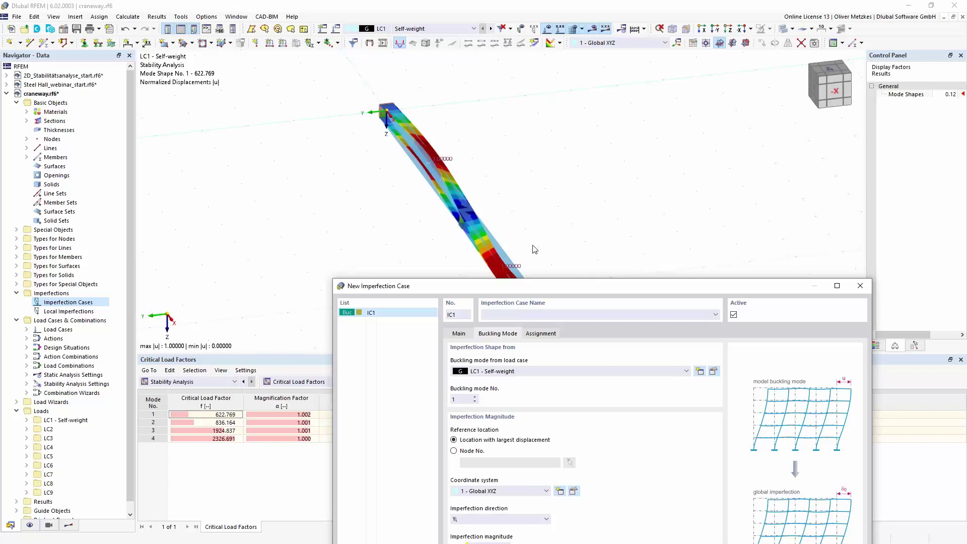
{"action": "left_click_drag", "start_coordinate": [573, 289], "coordinate": [579, 144]}
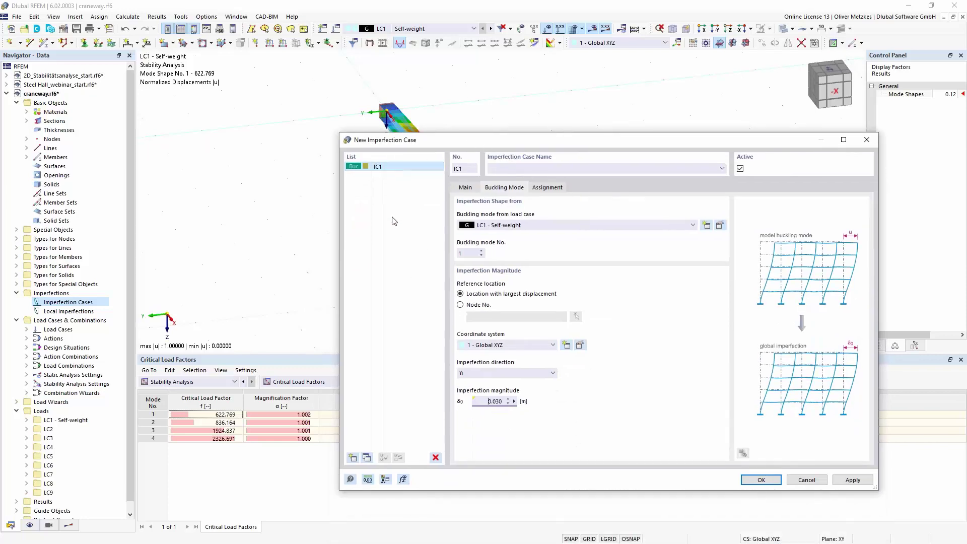
{"action": "left_click", "coordinate": [352, 457]}
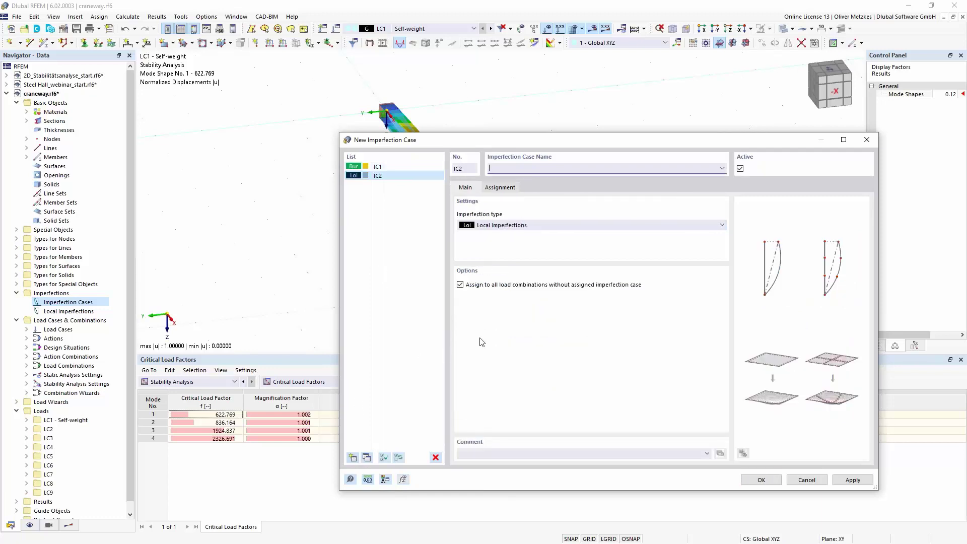
{"action": "left_click", "coordinate": [551, 226]}
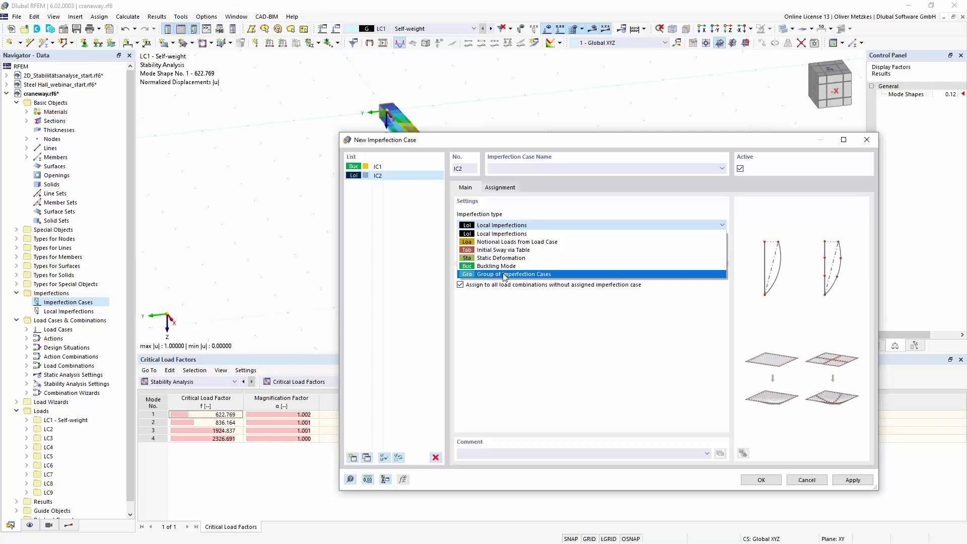
{"action": "left_click", "coordinate": [505, 274]}
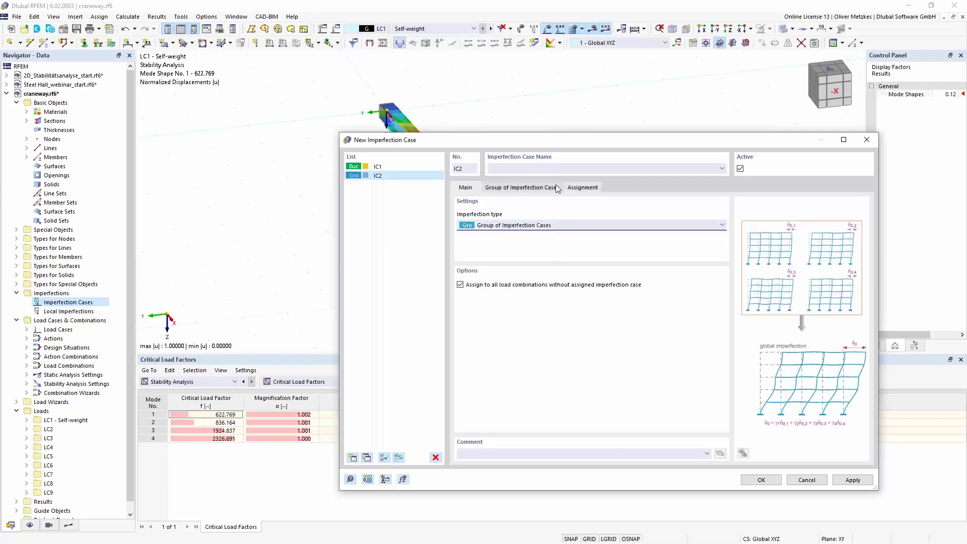
Add IC1 to the group in IC2 with a factor of -1.00 and save the imperfection cases
{"action": "left_click", "coordinate": [533, 188]}
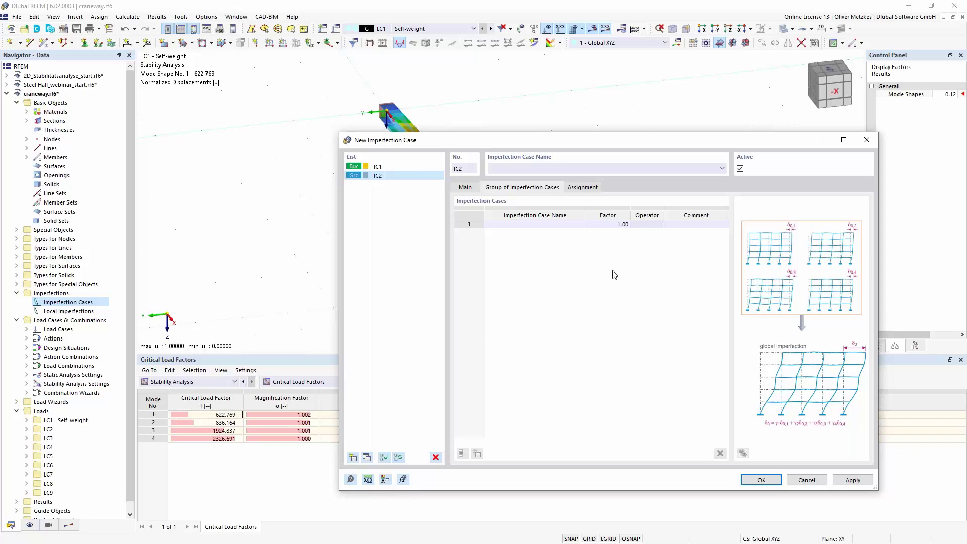
{"action": "left_click", "coordinate": [546, 224]}
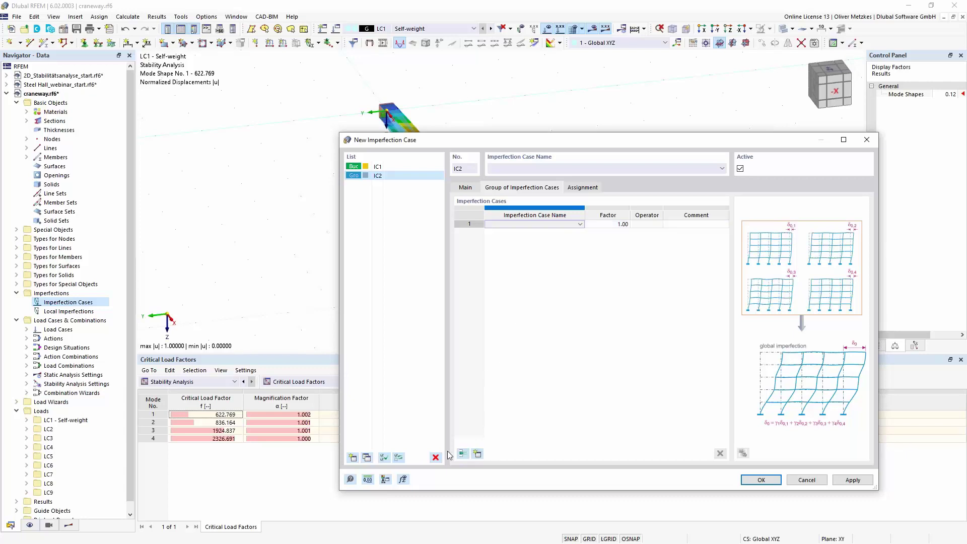
{"action": "left_click", "coordinate": [647, 225]}
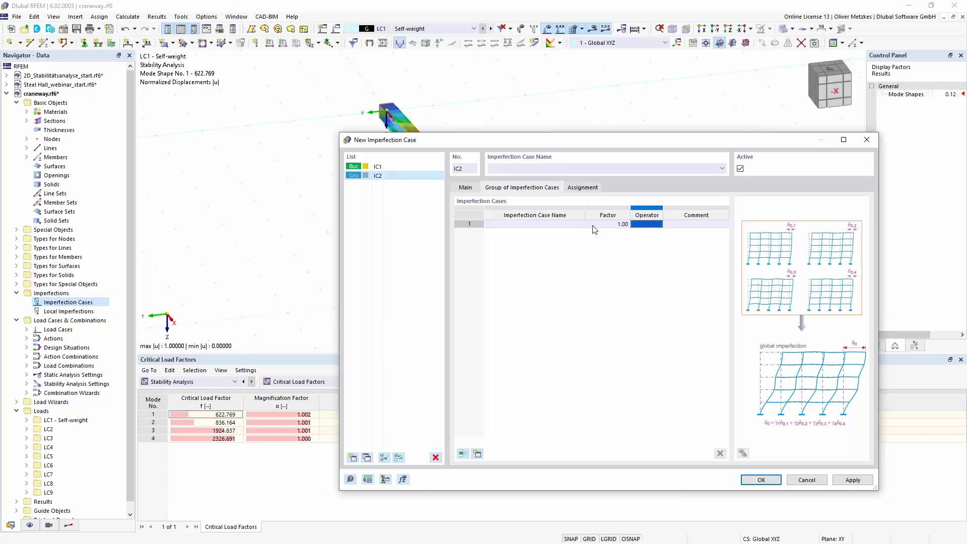
{"action": "left_click", "coordinate": [579, 226]}
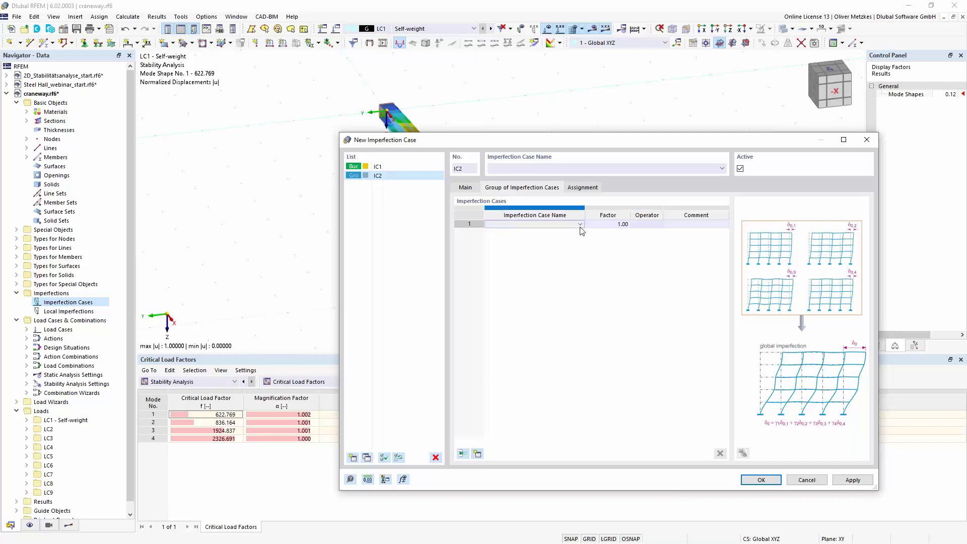
{"action": "left_click", "coordinate": [580, 225]}
{"action": "left_click", "coordinate": [501, 233]}
{"action": "left_click", "coordinate": [613, 224]}
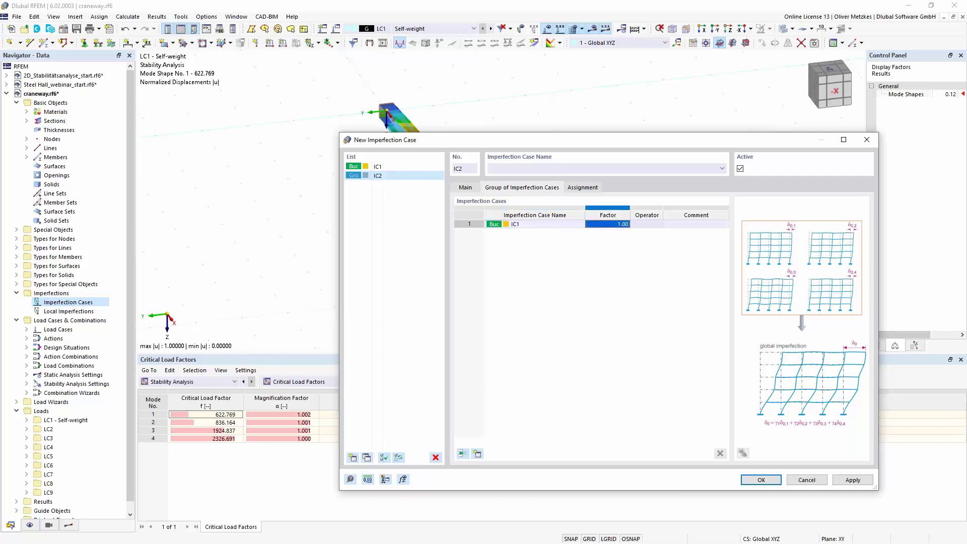
{"action": "key", "text": "BackSpace"}
{"action": "left_click", "coordinate": [570, 227]}
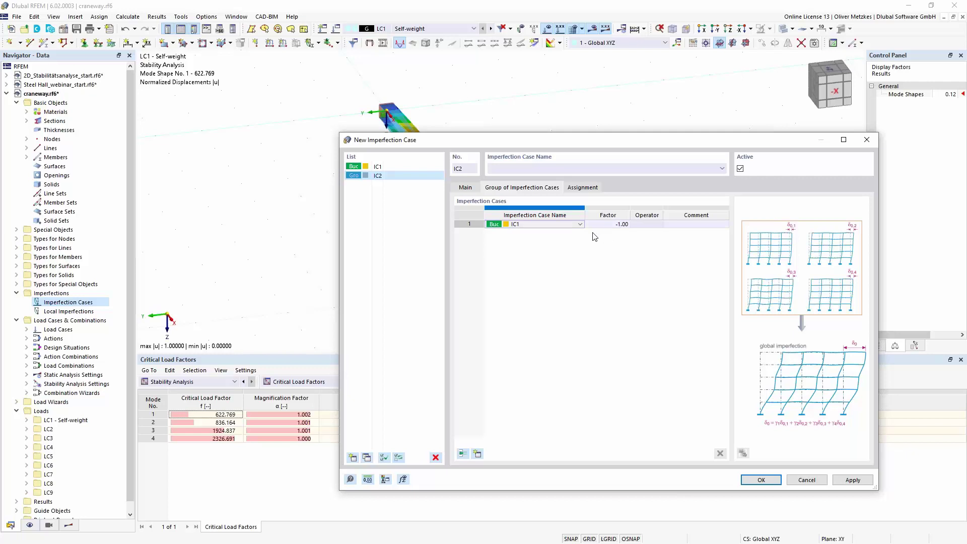
{"action": "key", "text": "Return"}
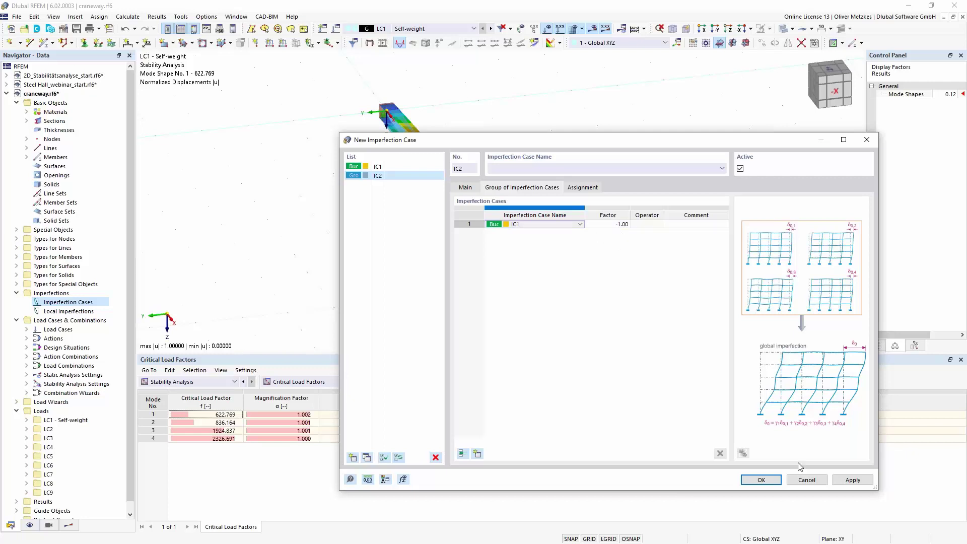
{"action": "key", "text": "Return"}
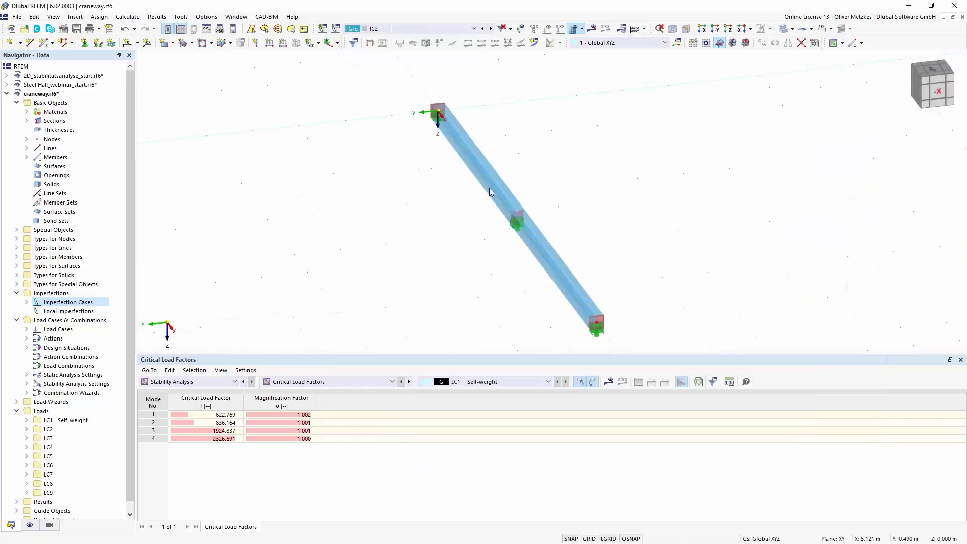
Calculate imperfection case IC2 and display its global deformations on the beam
{"action": "middle_click_drag", "start_coordinate": [519, 304], "coordinate": [564, 277], "text": "ctrl"}
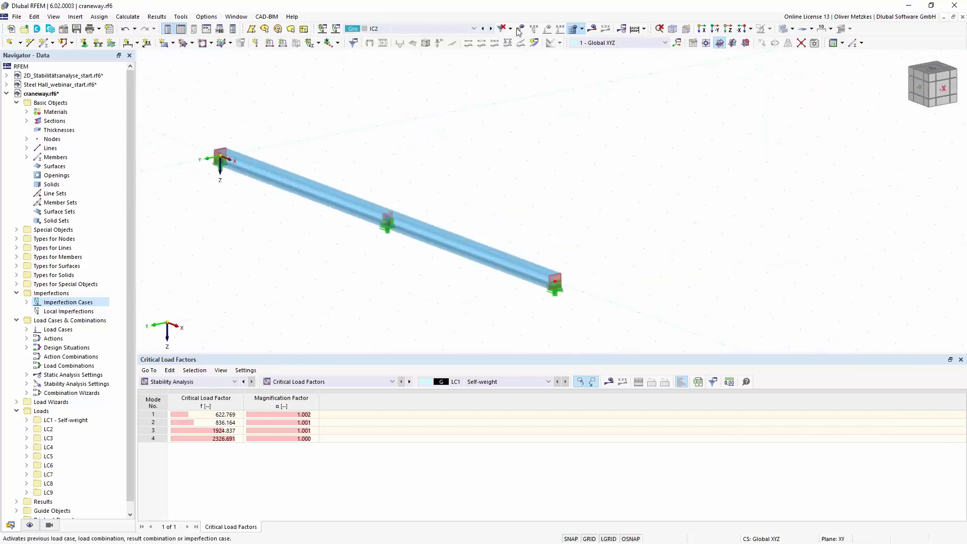
{"action": "left_click", "coordinate": [591, 28]}
{"action": "left_click", "coordinate": [522, 318]}
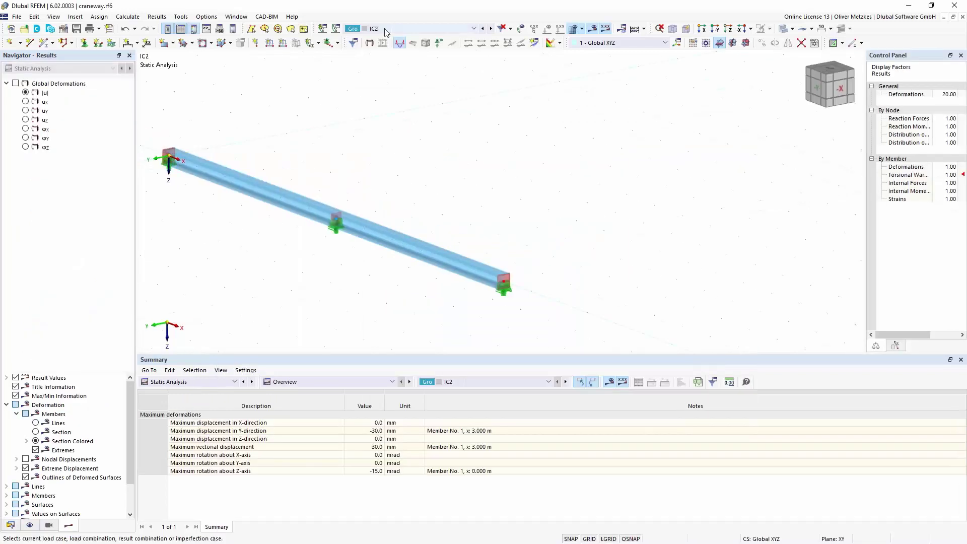
{"action": "left_click", "coordinate": [24, 84]}
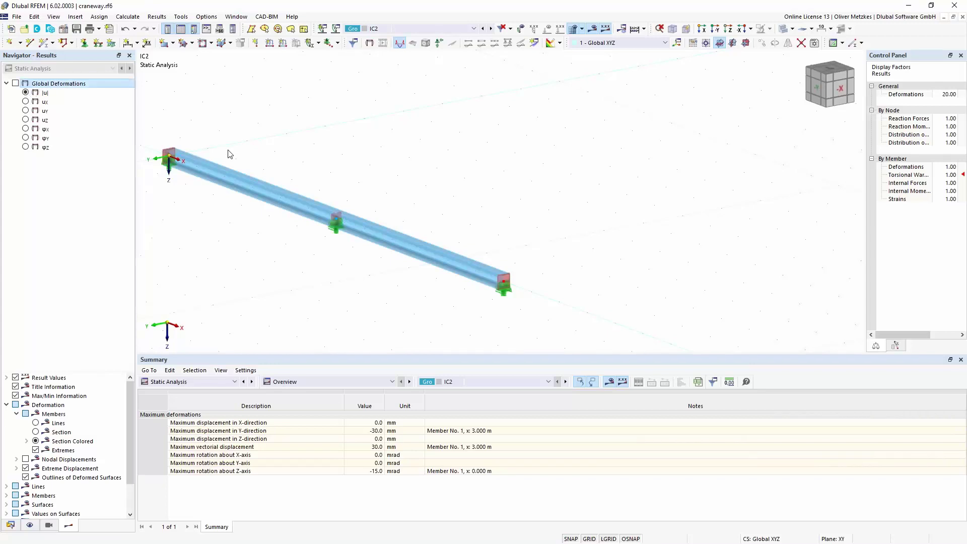
{"action": "key", "text": "space"}
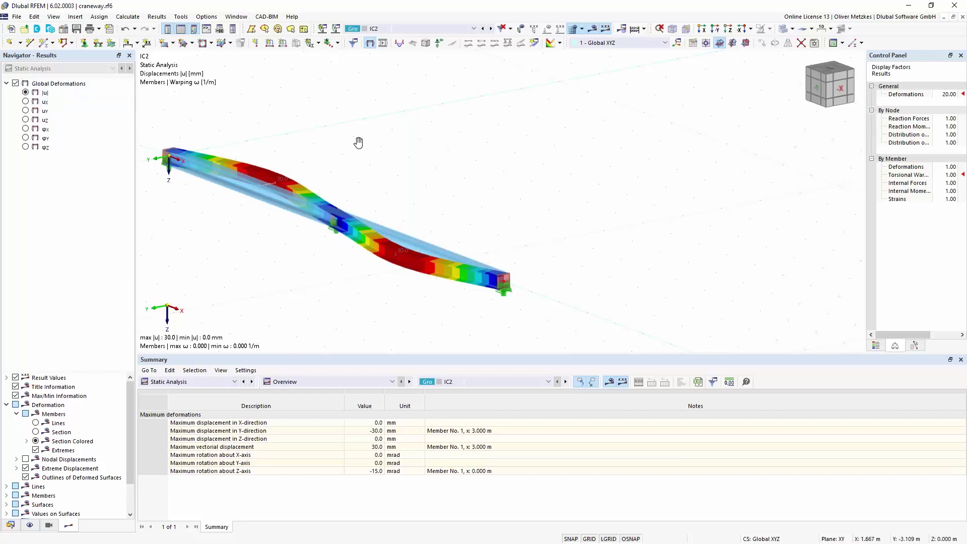
{"action": "middle_click_drag", "start_coordinate": [360, 141], "coordinate": [468, 160]}
Calculate imperfection case IC1 and compare its deformed shape with that of IC2
{"action": "left_click", "coordinate": [473, 28]}
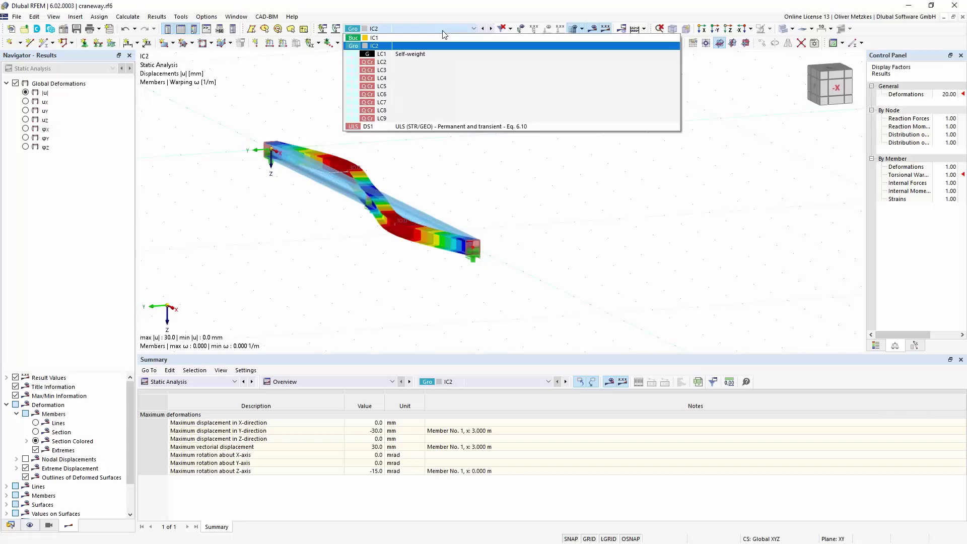
{"action": "left_click", "coordinate": [428, 110]}
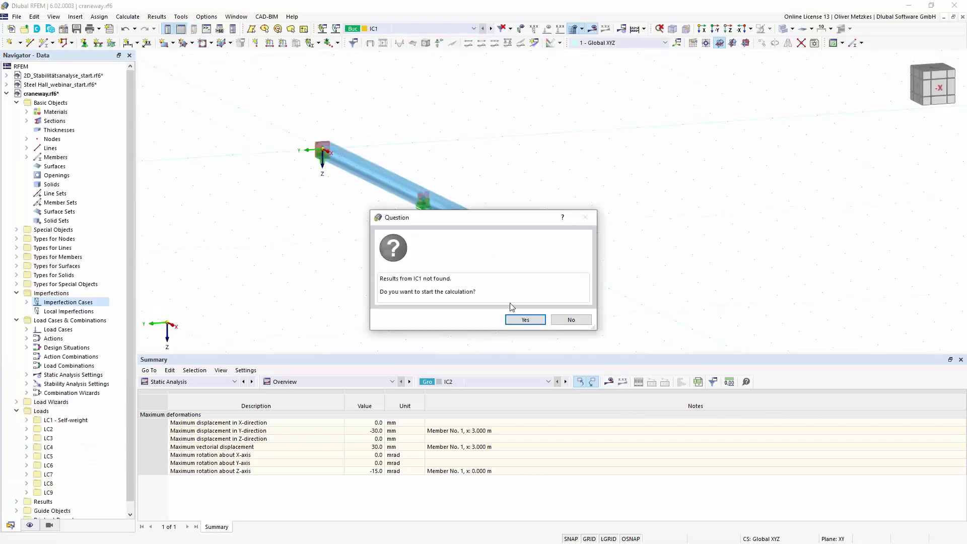
{"action": "left_click", "coordinate": [523, 317]}
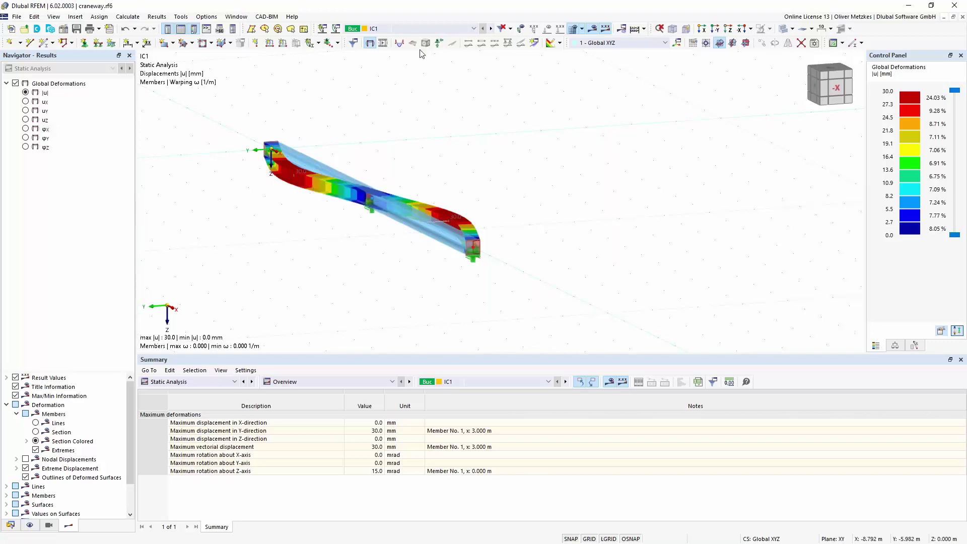
{"action": "left_click", "coordinate": [491, 29]}
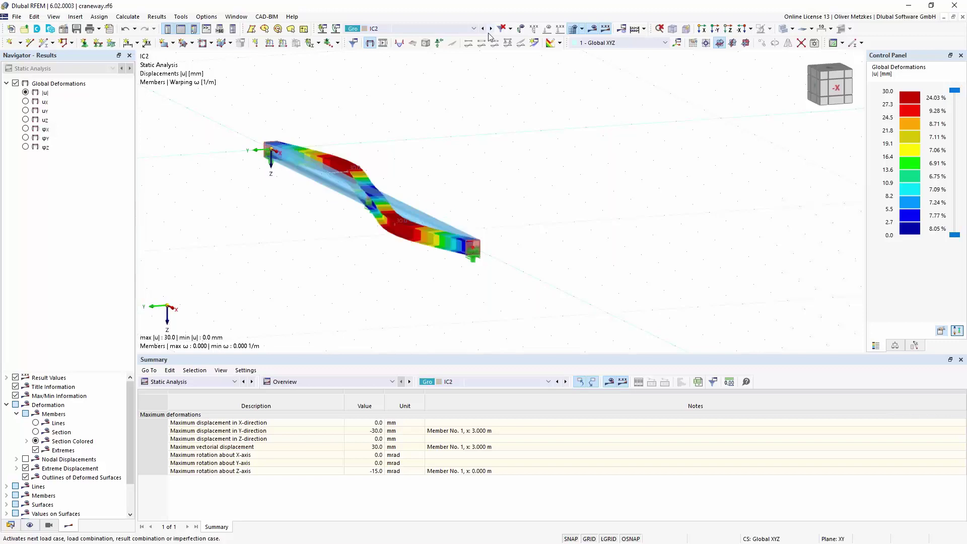
Check the imperfection case option in the combination wizard of design situation DS1 and inspect the imperfection assigned to load combination CO3
{"action": "left_click", "coordinate": [355, 29]}
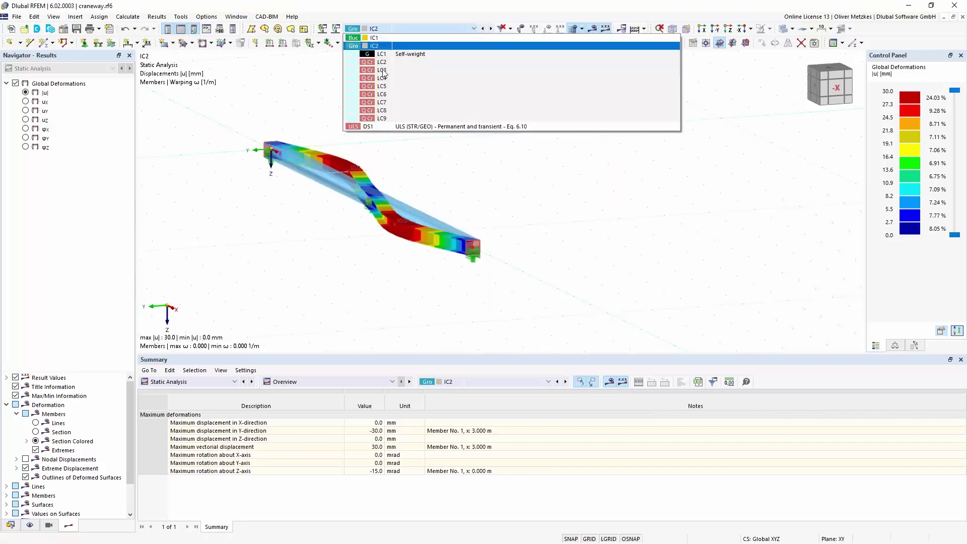
{"action": "left_click", "coordinate": [387, 126]}
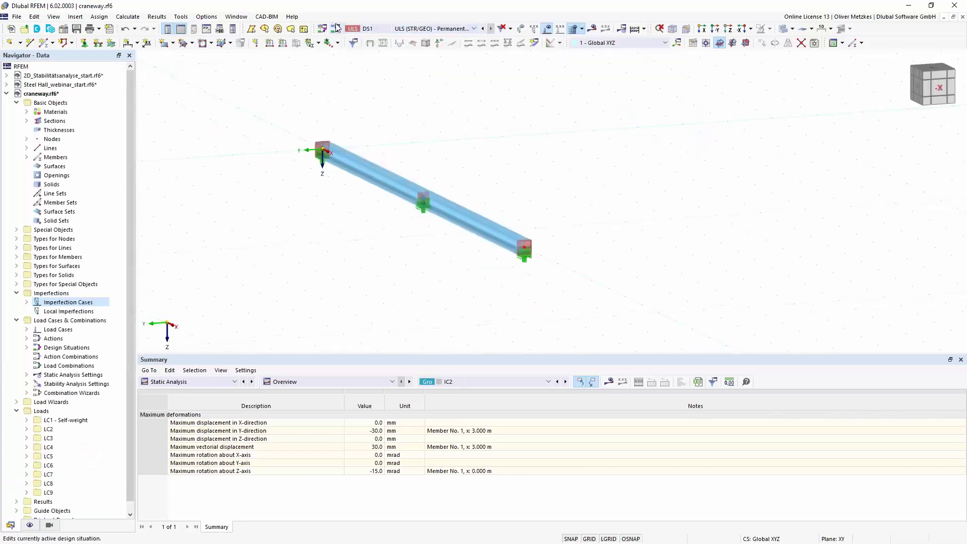
{"action": "left_click", "coordinate": [336, 29]}
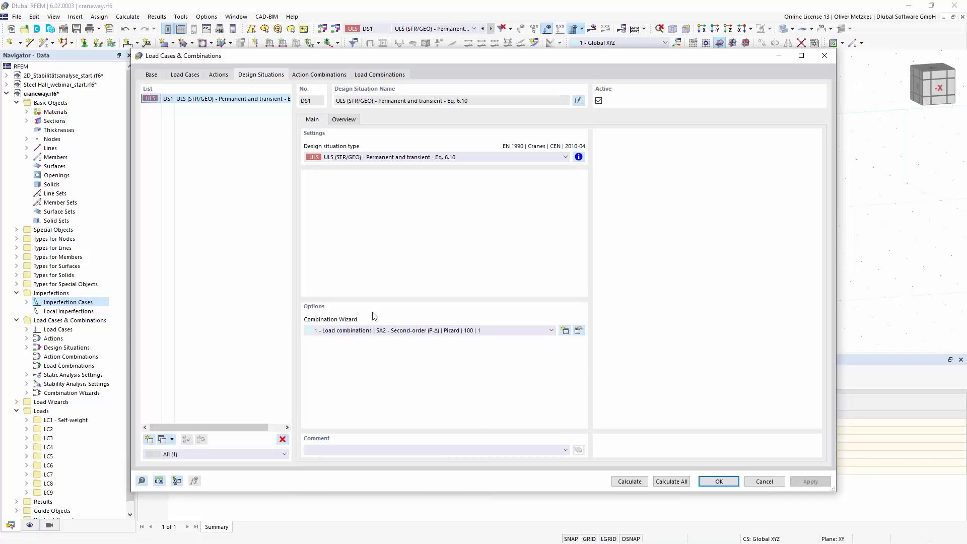
{"action": "left_click", "coordinate": [584, 332]}
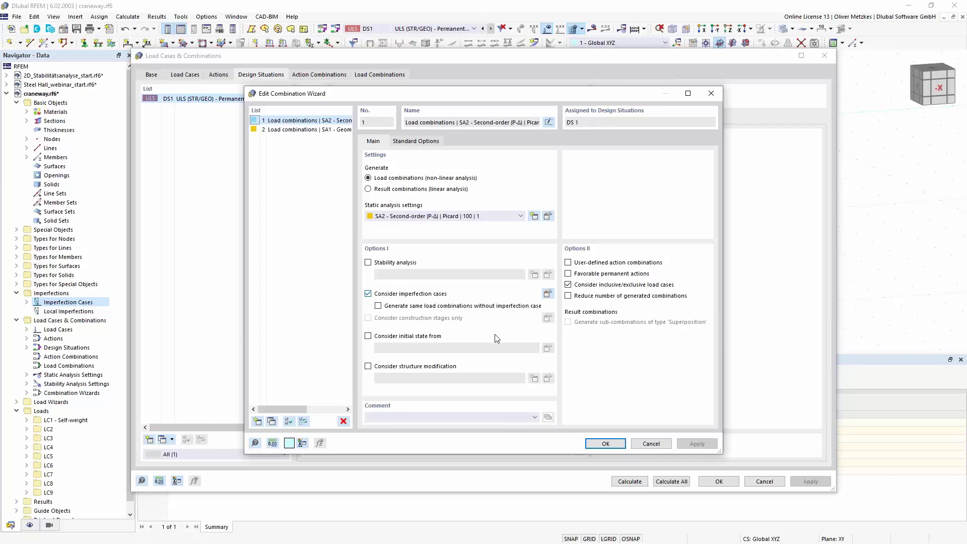
{"action": "left_click", "coordinate": [606, 443]}
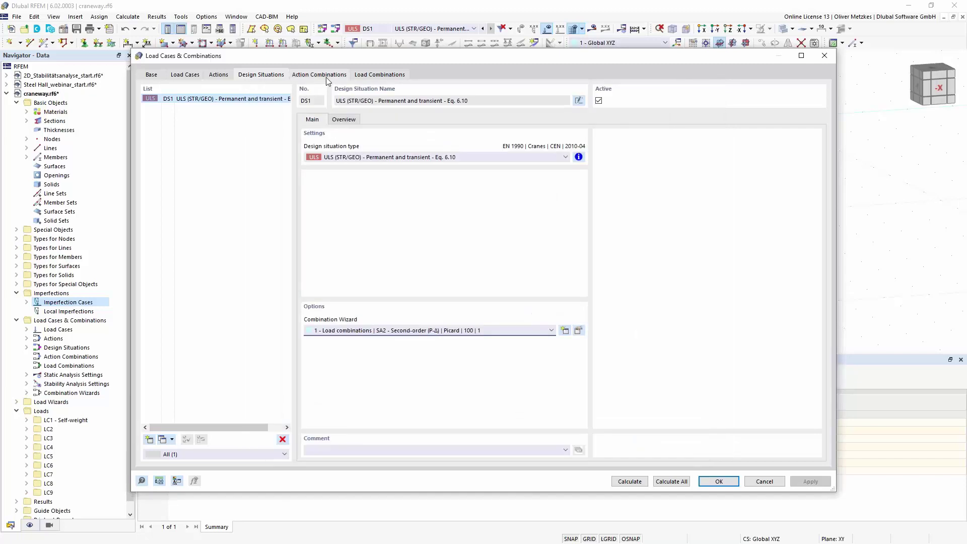
{"action": "left_click", "coordinate": [360, 76]}
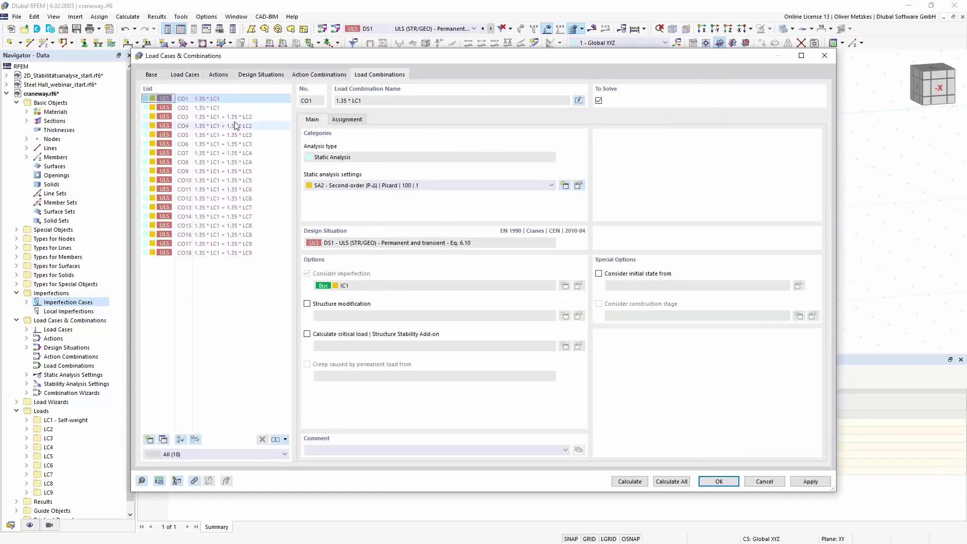
{"action": "left_click", "coordinate": [230, 118]}
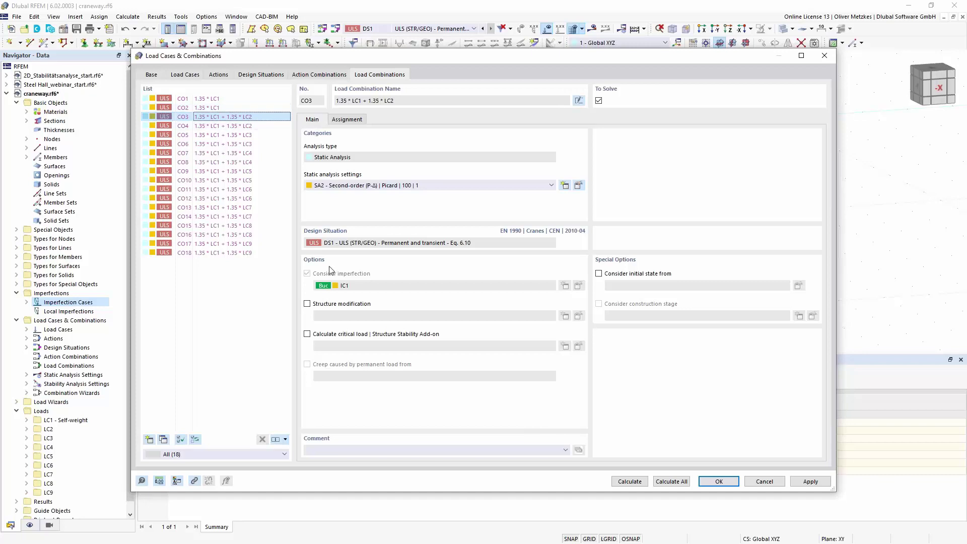
Calculate design situation DS1 and display the secondary torsional moments MT,sec on the craneway beam
{"action": "left_click", "coordinate": [237, 126]}
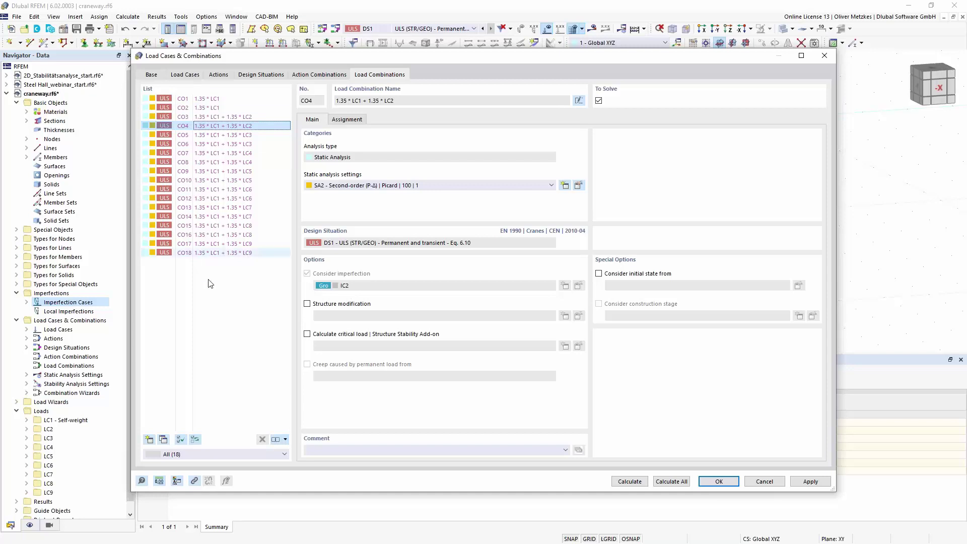
{"action": "left_click", "coordinate": [267, 76]}
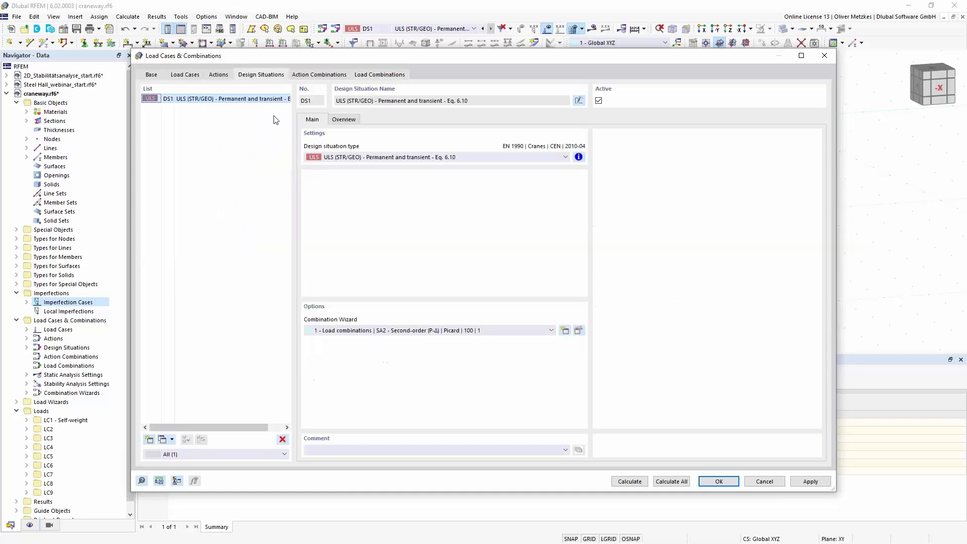
{"action": "left_click", "coordinate": [630, 481]}
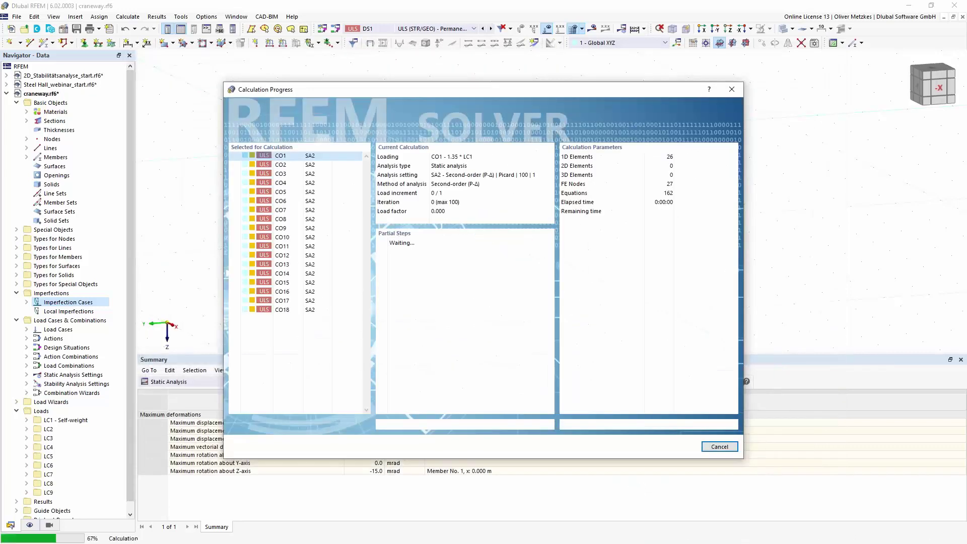
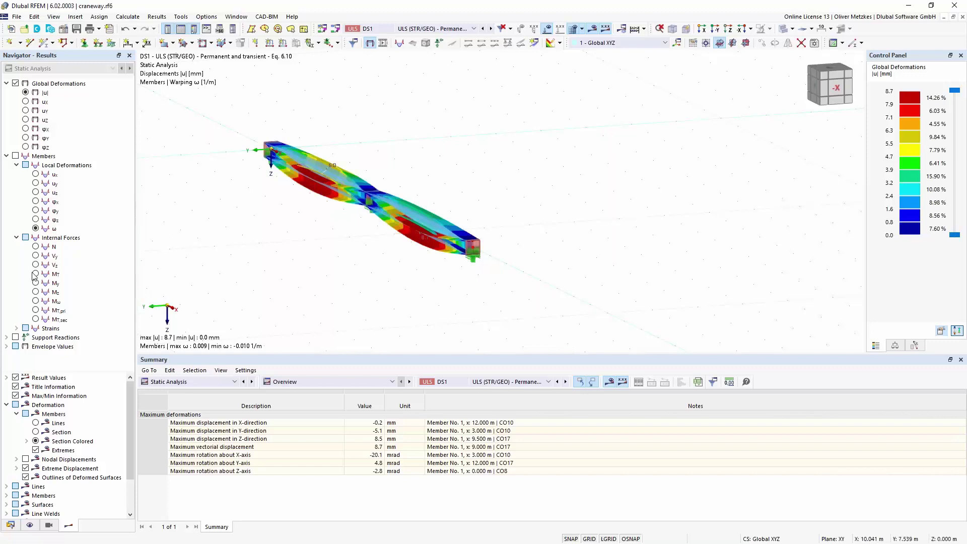
{"action": "left_click", "coordinate": [36, 319]}
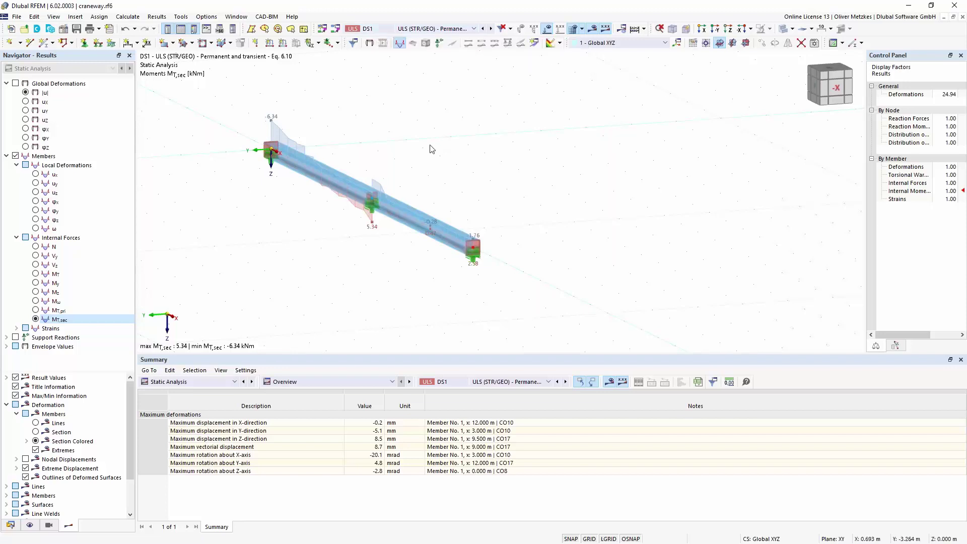
Activate the Steel Design add-on in the model's base data
{"action": "left_click", "coordinate": [64, 31]}
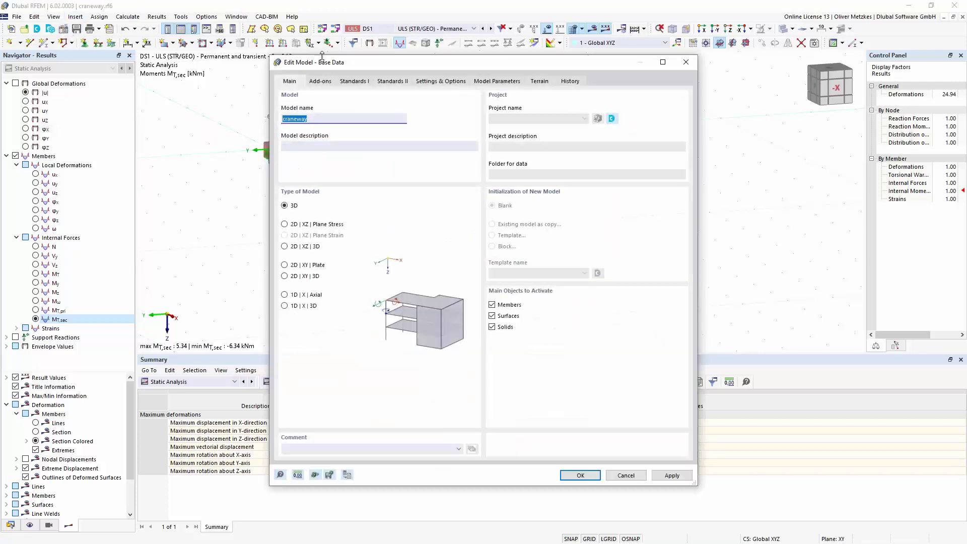
{"action": "left_click", "coordinate": [320, 81]}
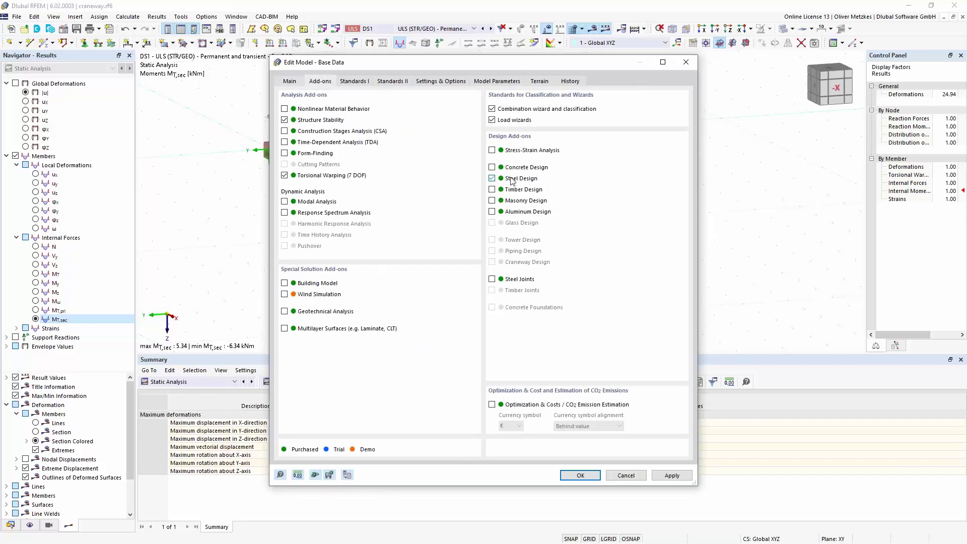
{"action": "left_click", "coordinate": [492, 178]}
{"action": "left_click", "coordinate": [580, 474]}
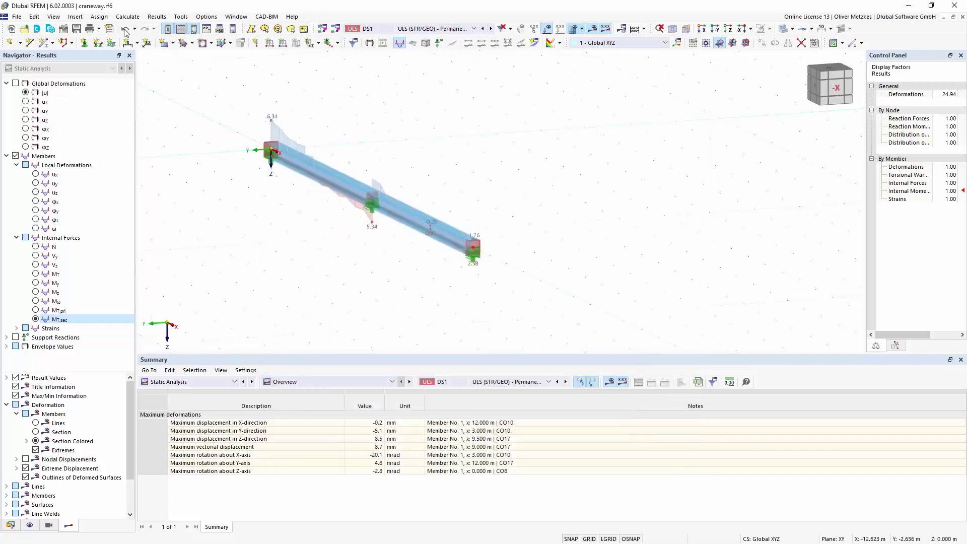
Save the model as craneway.rf6 including the FE mesh and results
{"action": "left_click", "coordinate": [77, 29]}
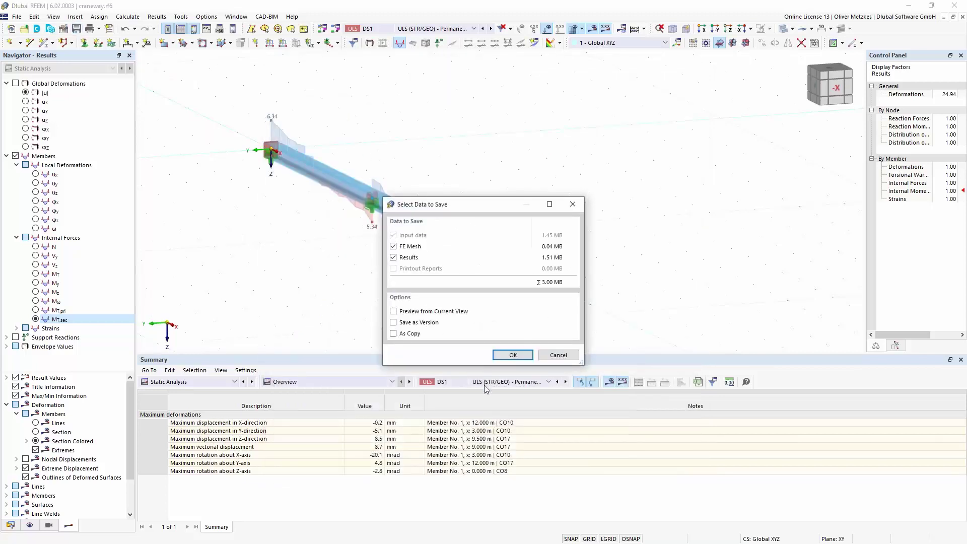
{"action": "left_click", "coordinate": [513, 356]}
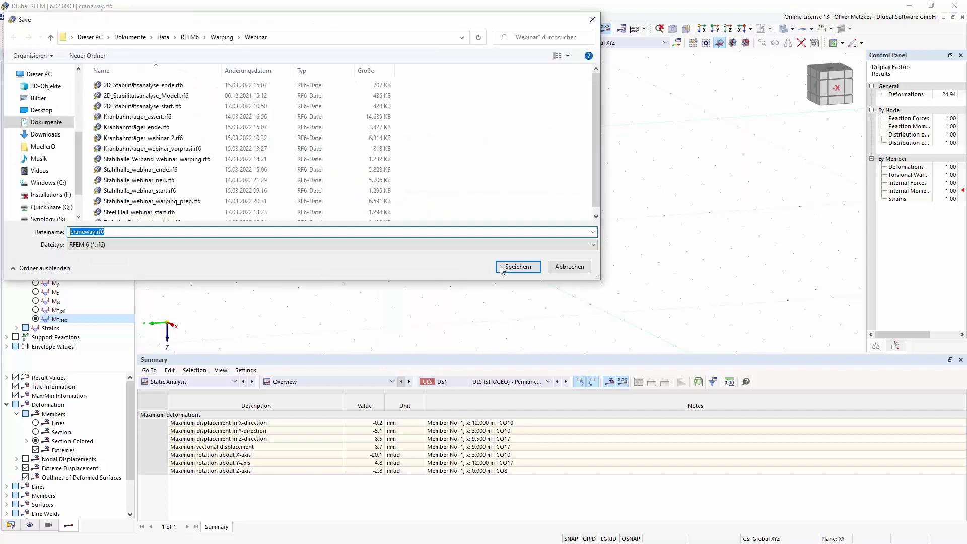
{"action": "left_click", "coordinate": [506, 268]}
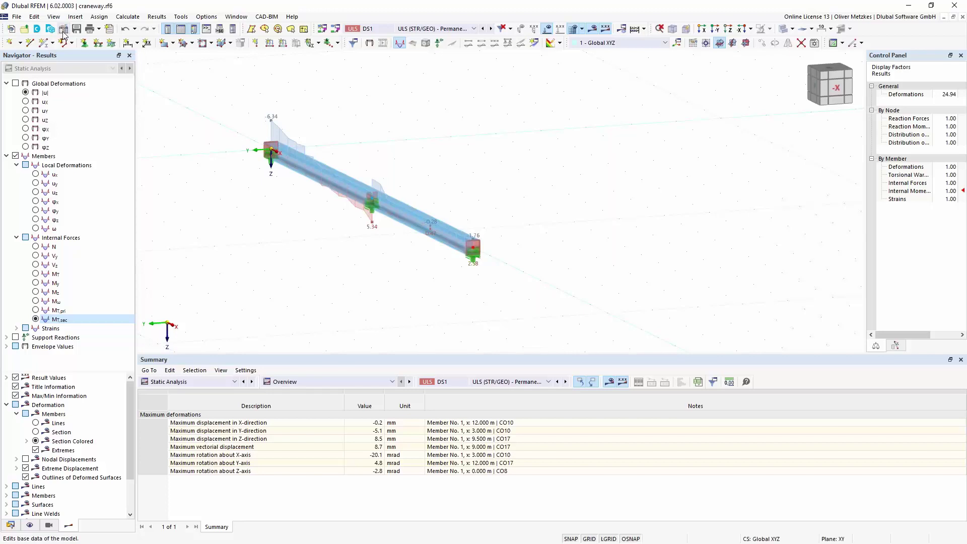
Review the Steel Design input data for design situations, objects to design, materials and sections
{"action": "left_click", "coordinate": [168, 386]}
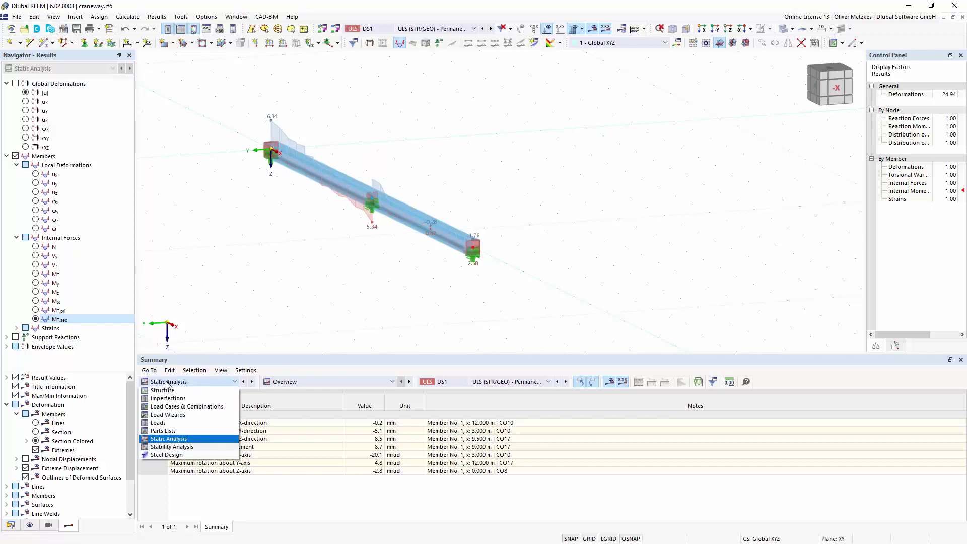
{"action": "left_click", "coordinate": [182, 455]}
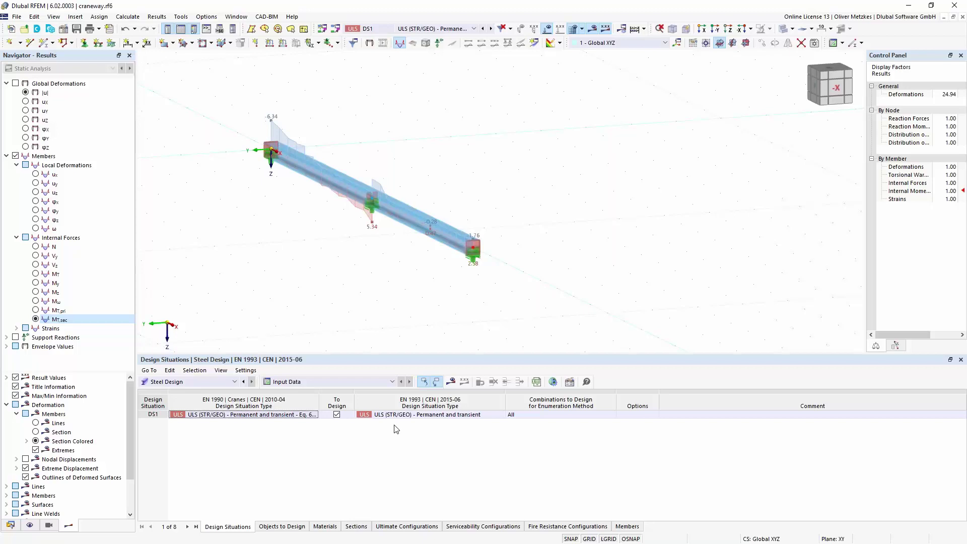
{"action": "left_click", "coordinate": [292, 526]}
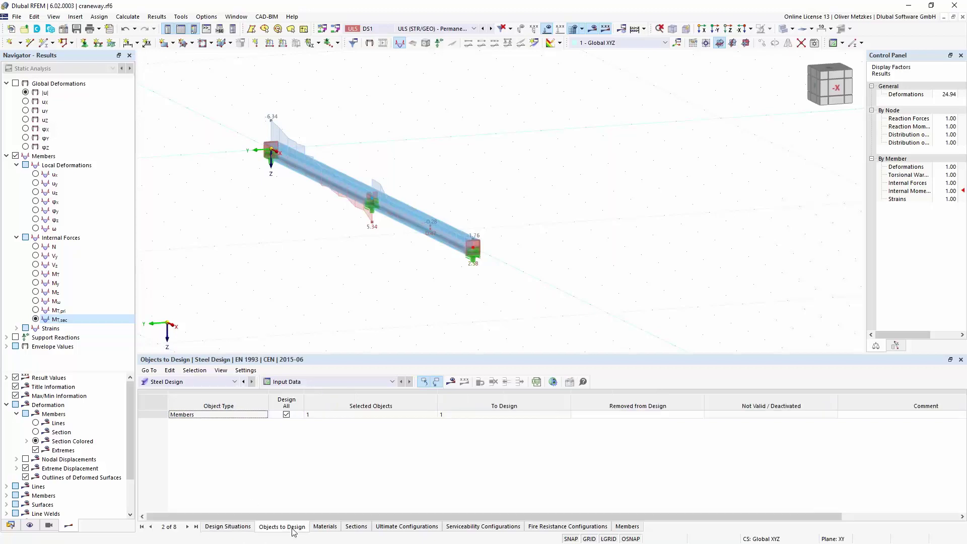
{"action": "left_click", "coordinate": [331, 526]}
{"action": "left_click", "coordinate": [355, 526]}
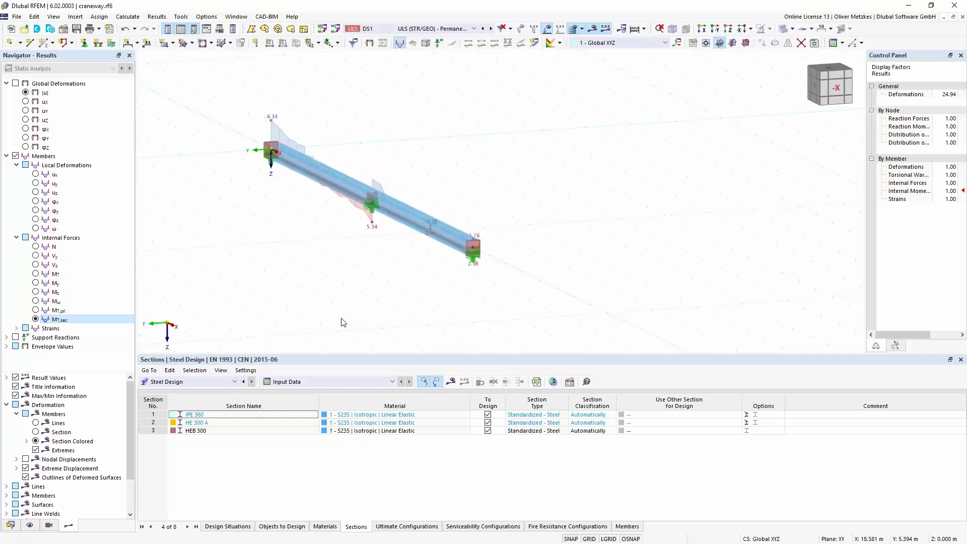
In the Default ultimate configuration, enable γM1 for determining the section resistance and deactivate the stability design
{"action": "left_click", "coordinate": [424, 528]}
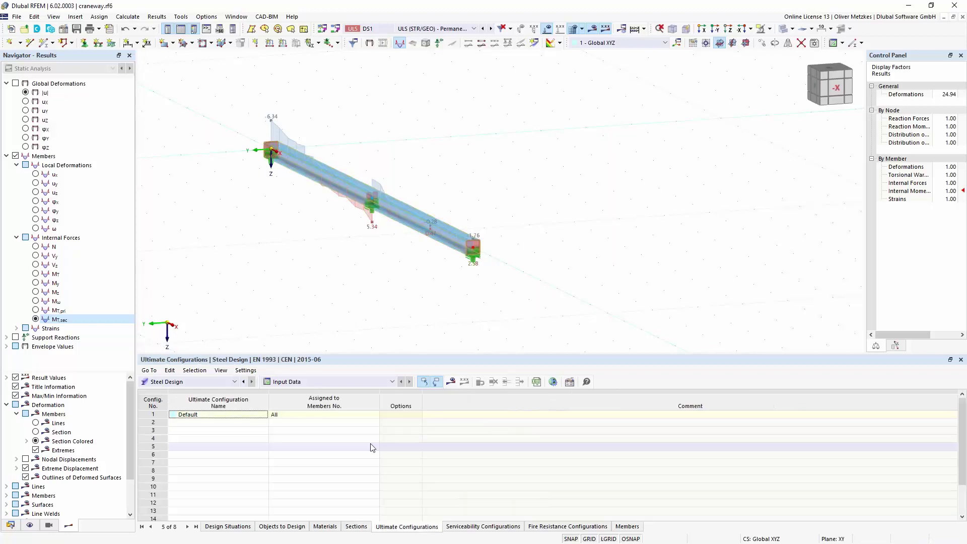
{"action": "left_click", "coordinate": [146, 416]}
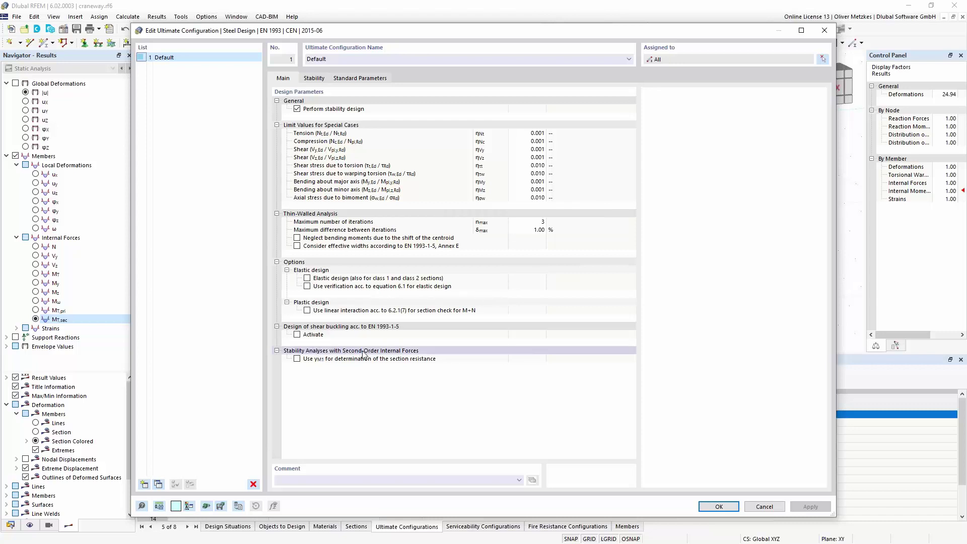
{"action": "left_click", "coordinate": [296, 359]}
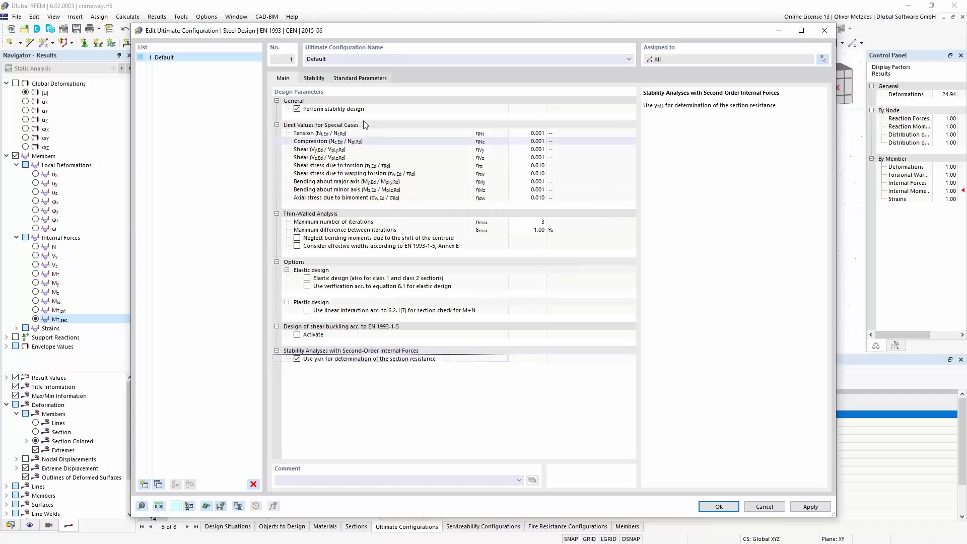
{"action": "left_click", "coordinate": [297, 110]}
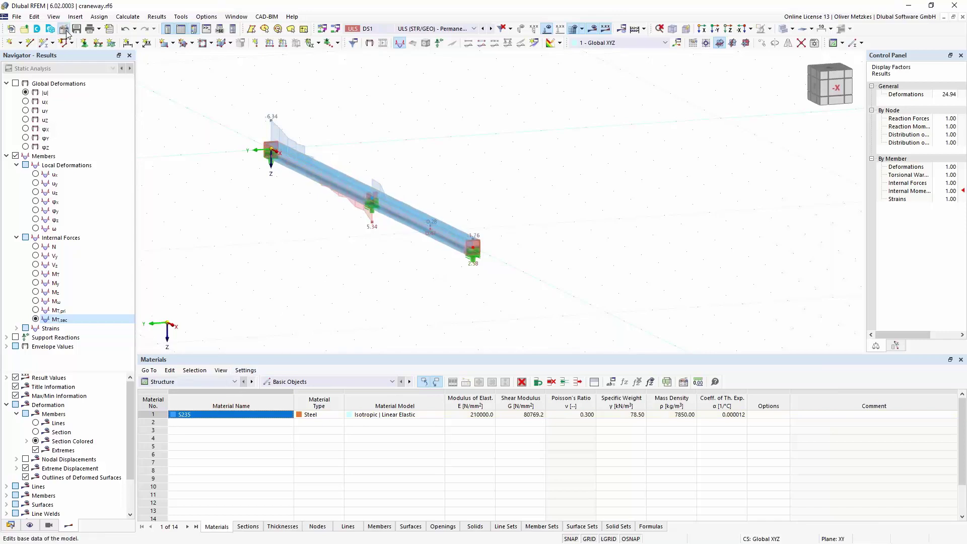
Reactivate the Steel Design add-on in the model's base data
{"action": "double_click", "coordinate": [275, 145]}
{"action": "left_click", "coordinate": [320, 81]}
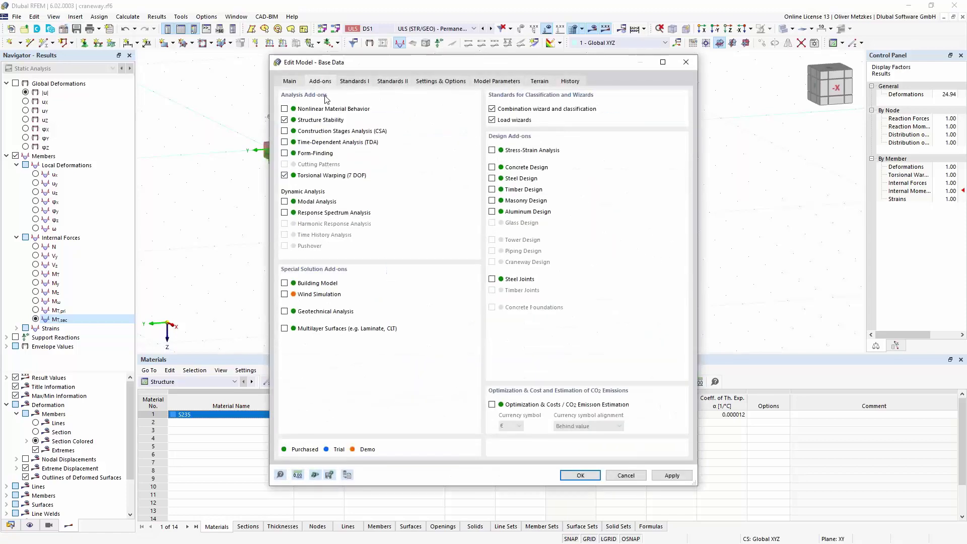
{"action": "left_click", "coordinate": [491, 179]}
{"action": "left_click", "coordinate": [584, 471]}
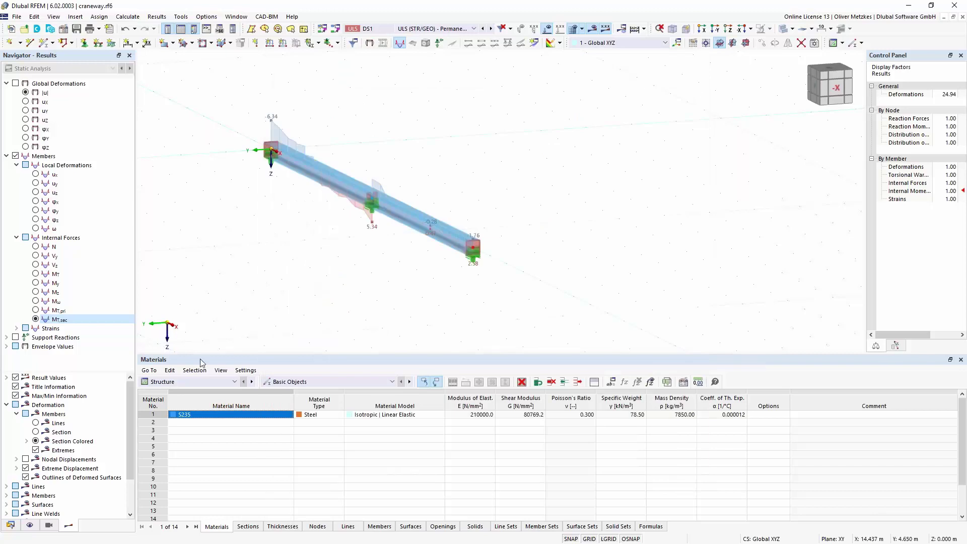
Return to the Steel Design input data and check the stability and γM1 settings of the Default ultimate configuration
{"action": "left_click", "coordinate": [210, 381]}
{"action": "left_click", "coordinate": [195, 454]}
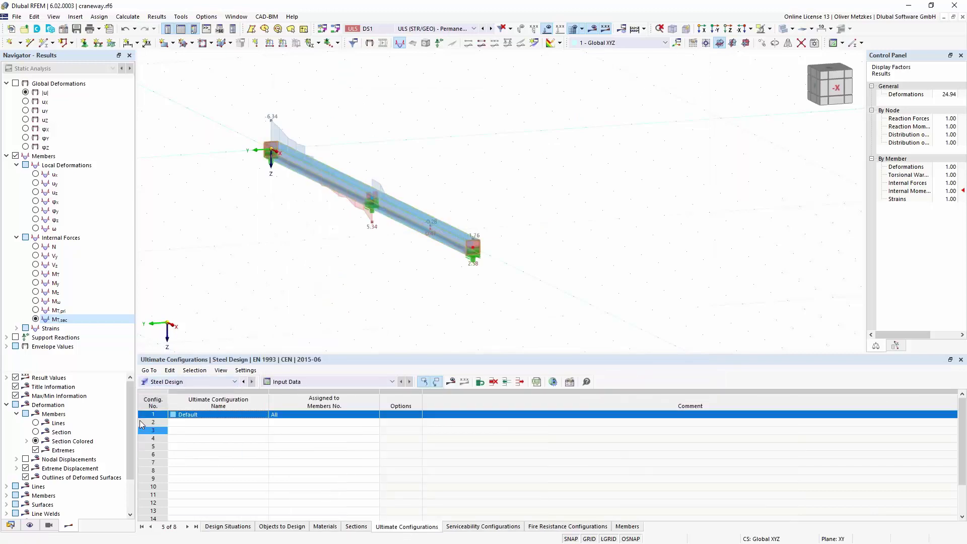
{"action": "double_click", "coordinate": [149, 415]}
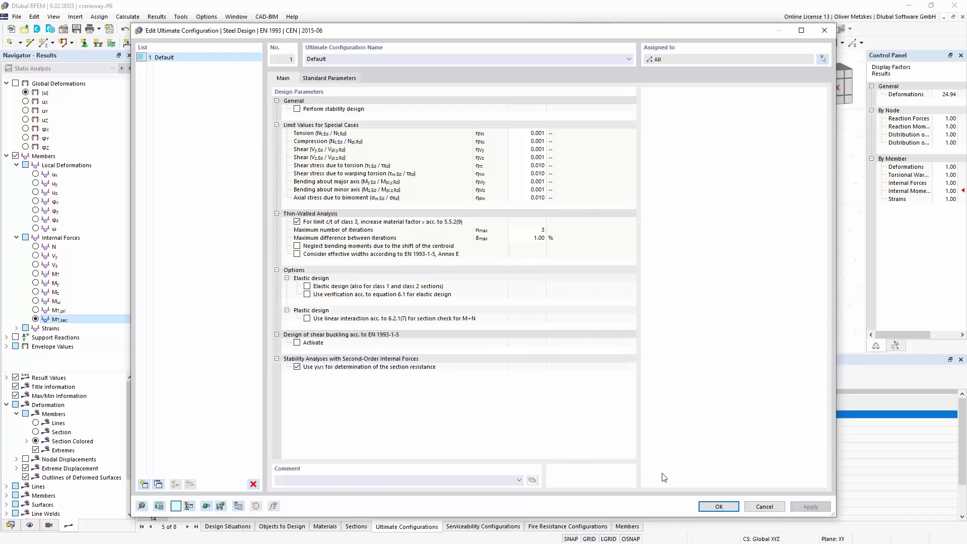
{"action": "left_click", "coordinate": [716, 506]}
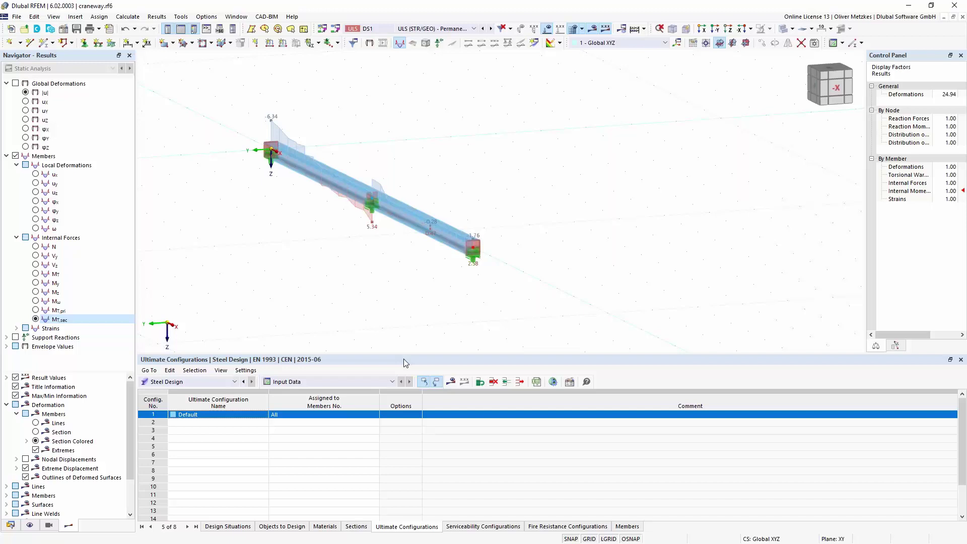
Run the steel design calculation and open the design check details of the axial and shear stress section proof SP6100
{"action": "left_click", "coordinate": [450, 380]}
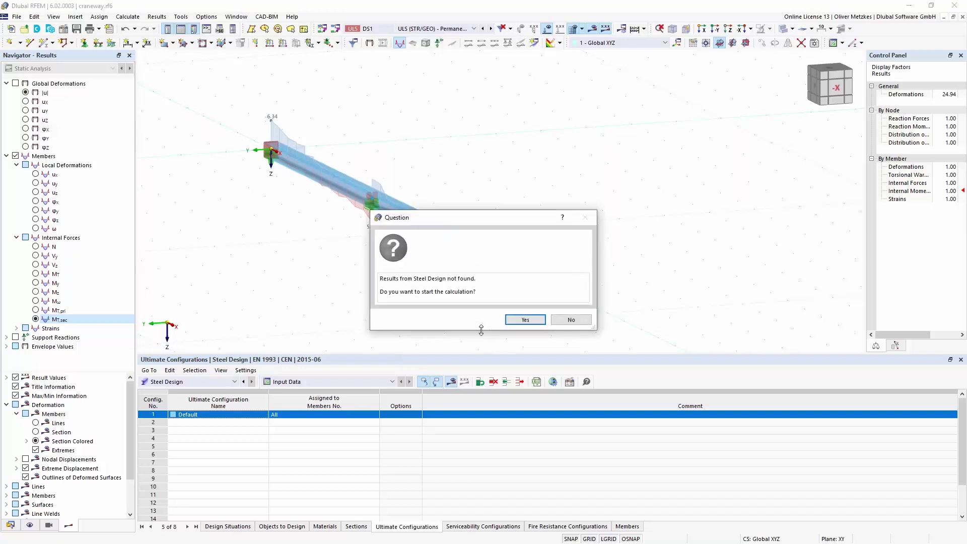
{"action": "left_click", "coordinate": [523, 320]}
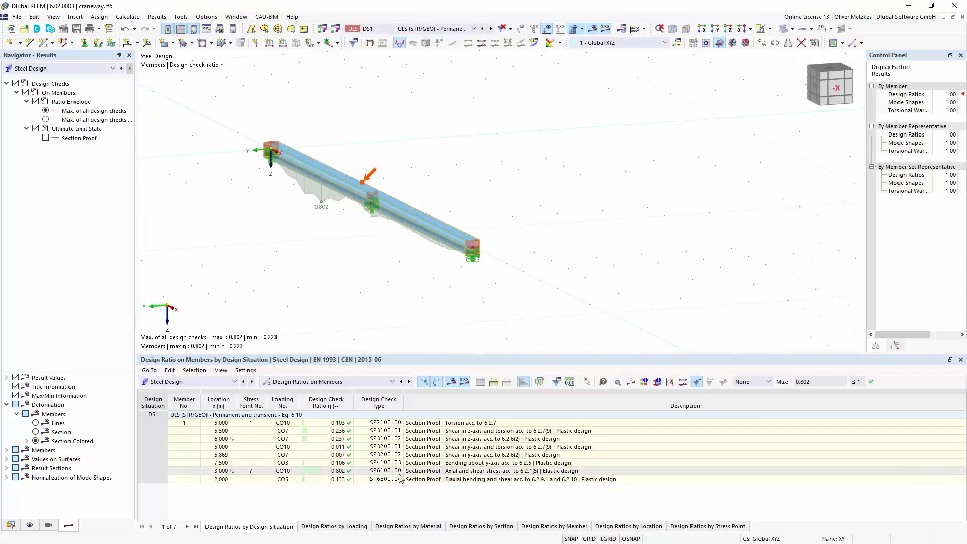
{"action": "left_click", "coordinate": [481, 472]}
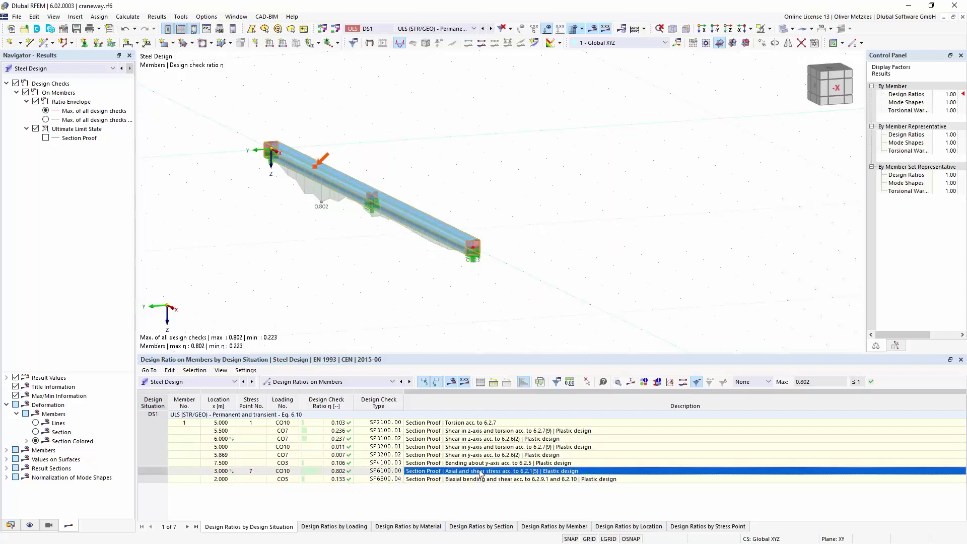
{"action": "double_click", "coordinate": [481, 471]}
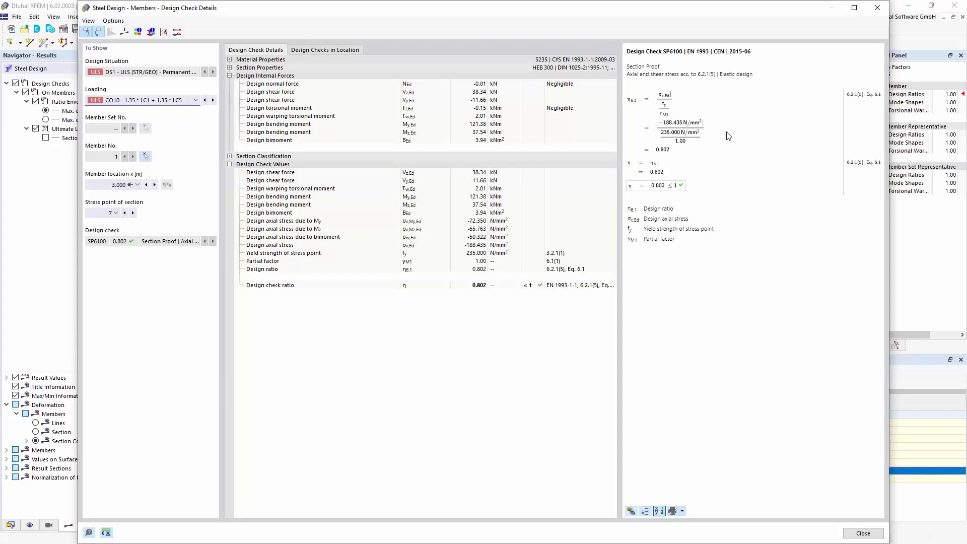
Examine the design axial stresses due to My, Mz and bimoment and the partial factor γM1, and close the details
{"action": "left_click", "coordinate": [468, 223]}
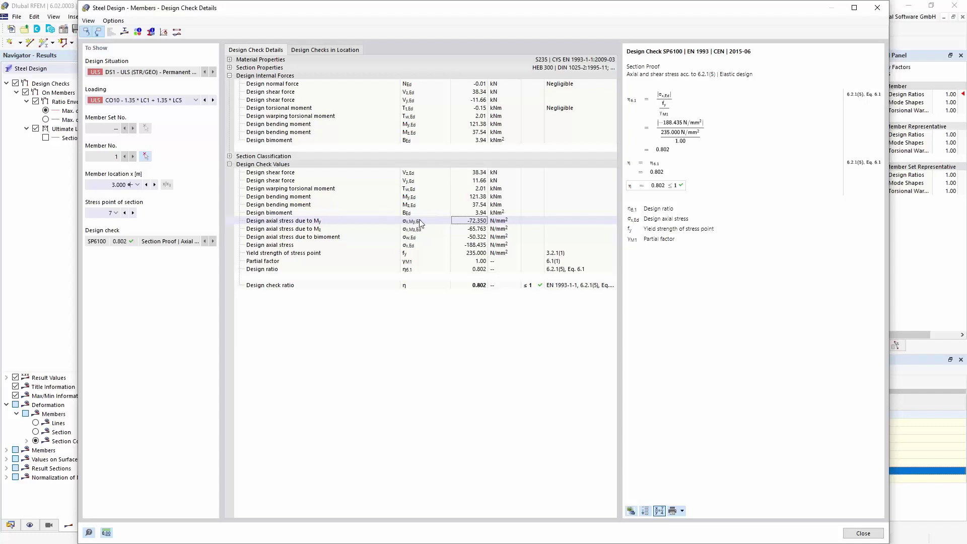
{"action": "left_click", "coordinate": [473, 228]}
{"action": "left_click", "coordinate": [463, 236]}
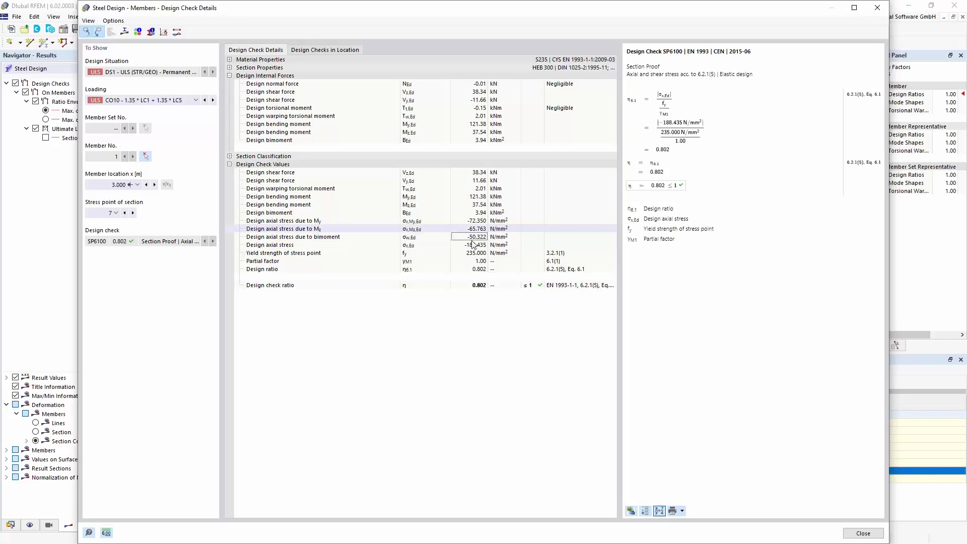
{"action": "left_click", "coordinate": [408, 262]}
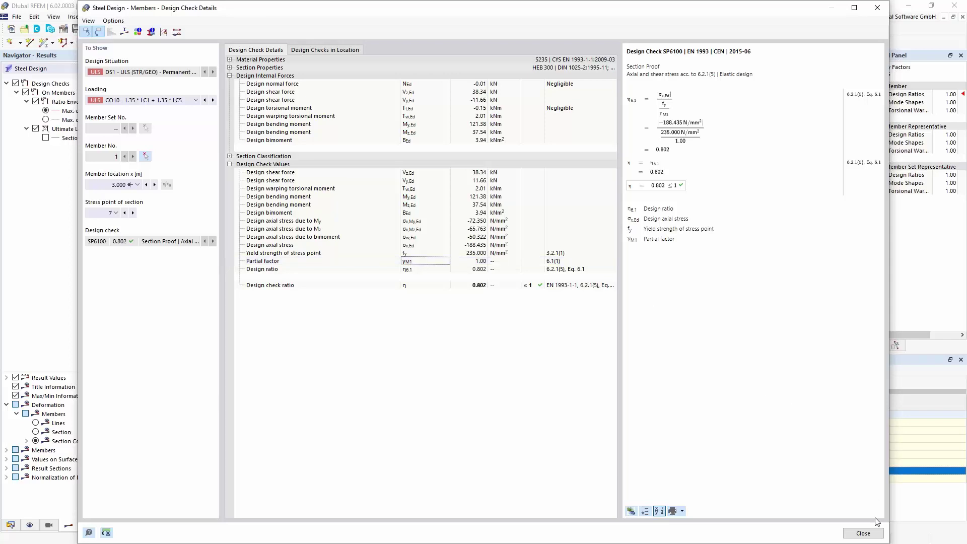
{"action": "left_click", "coordinate": [863, 533]}
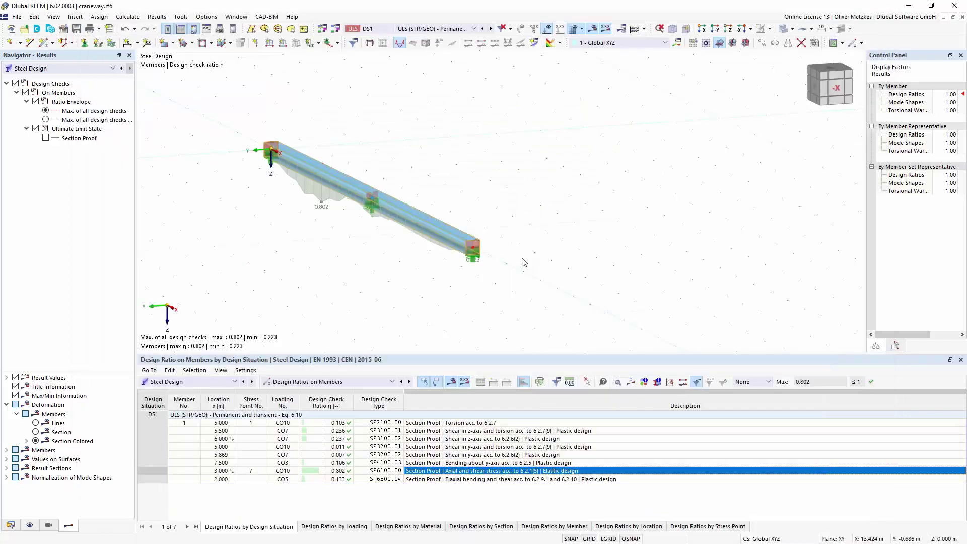
View the beam's design ratio diagram from another angle and switch to the Steel Hall_webinar_start.rf6 model
{"action": "middle_click_drag", "start_coordinate": [401, 274], "coordinate": [355, 275]}
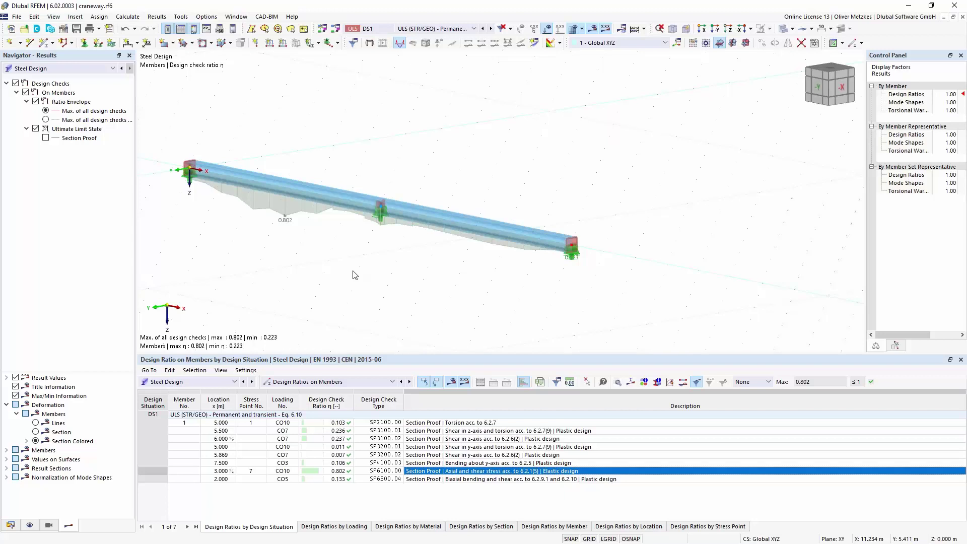
{"action": "left_click", "coordinate": [237, 17]}
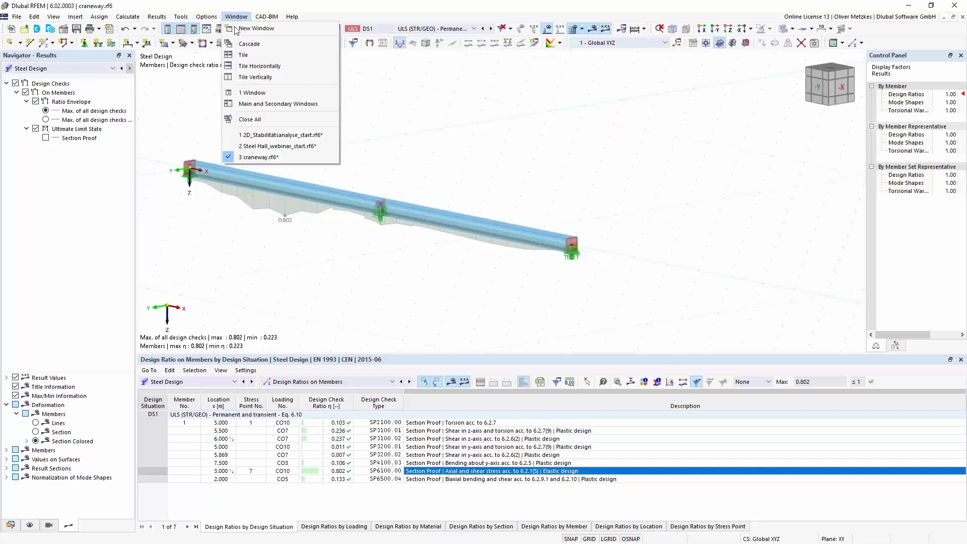
{"action": "left_click", "coordinate": [262, 147]}
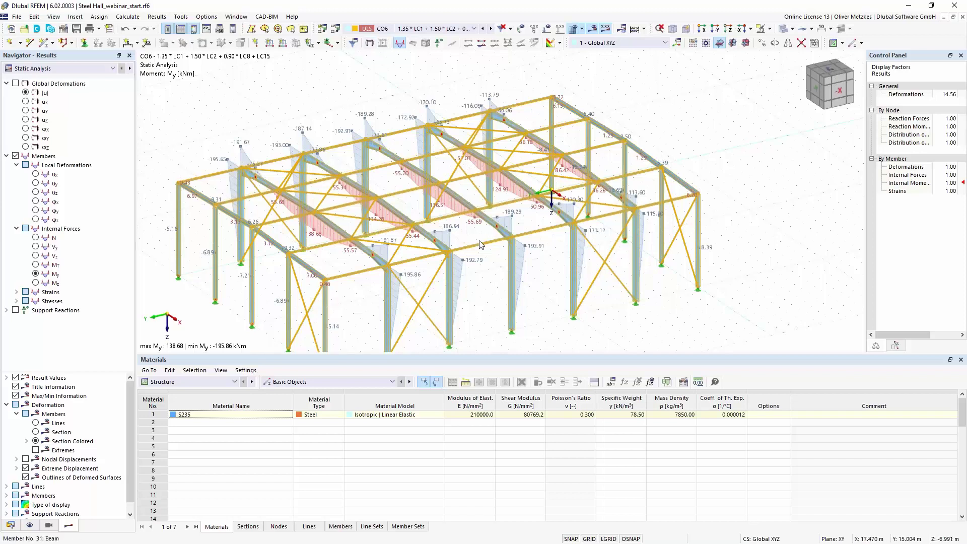
Activate the Torsional Warping (7 DOF) add-on in the model's base data and accept deleting the existing results and mesh
{"action": "key", "text": "Escape"}
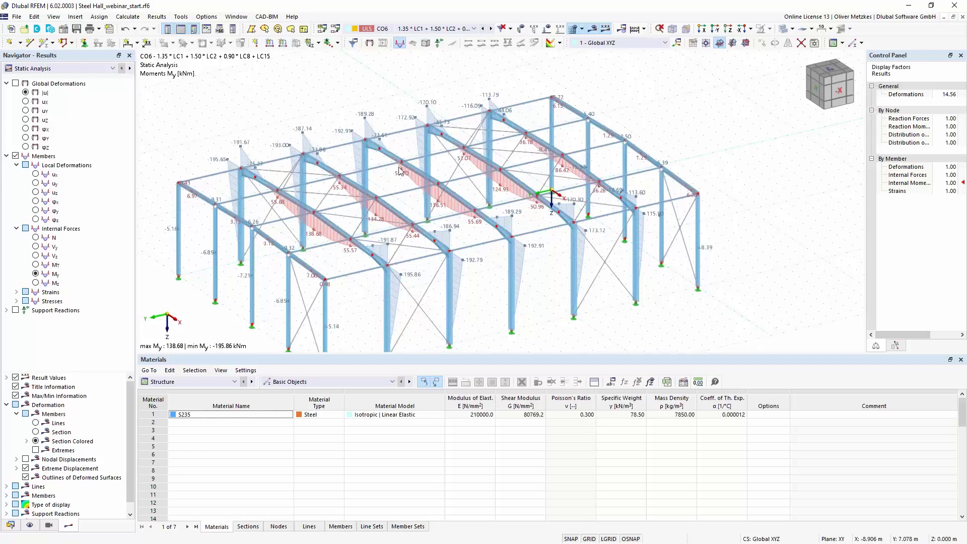
{"action": "left_click", "coordinate": [61, 31]}
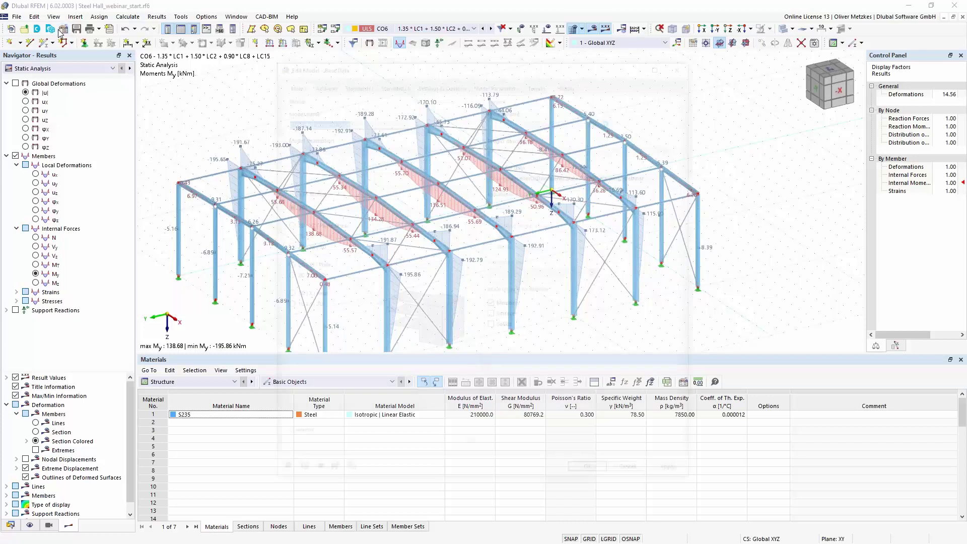
{"action": "left_click", "coordinate": [321, 82]}
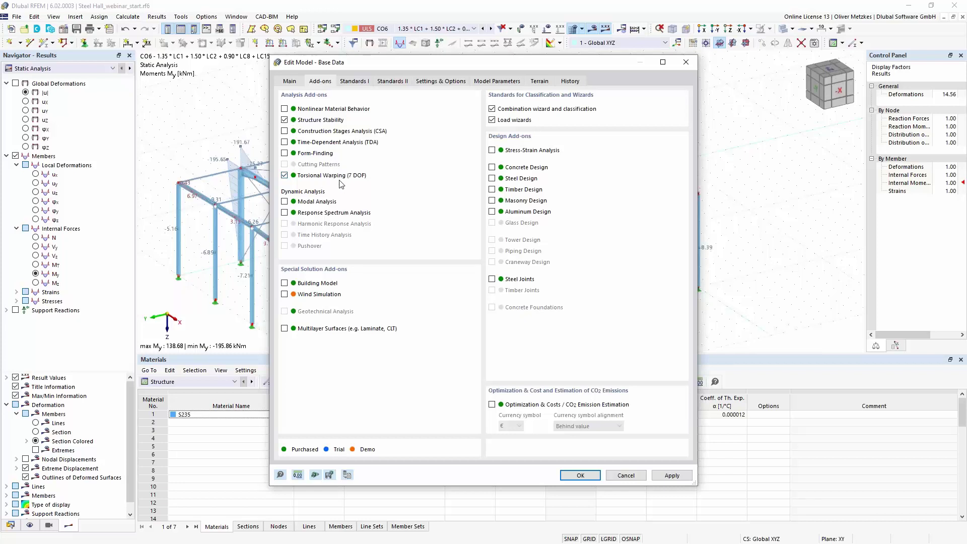
{"action": "left_click", "coordinate": [580, 474]}
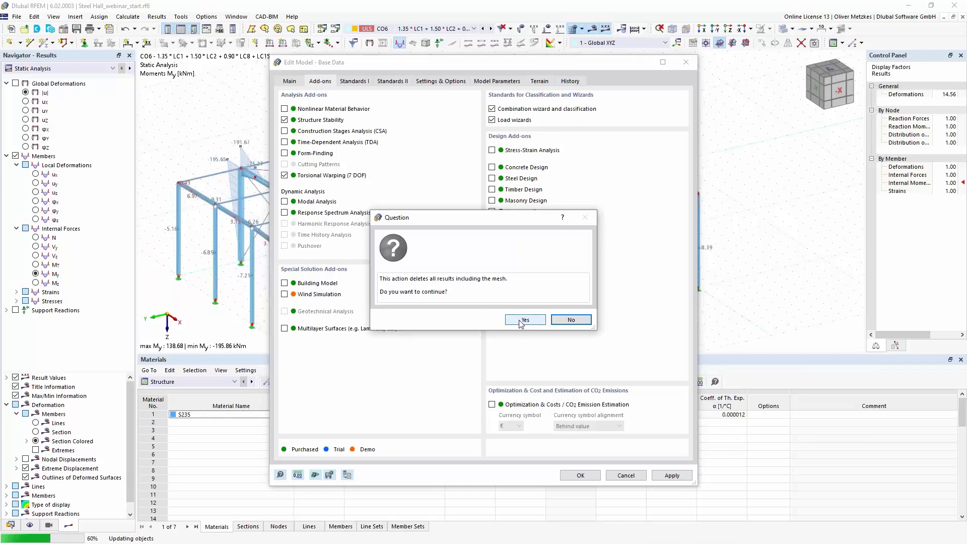
{"action": "left_click", "coordinate": [521, 321]}
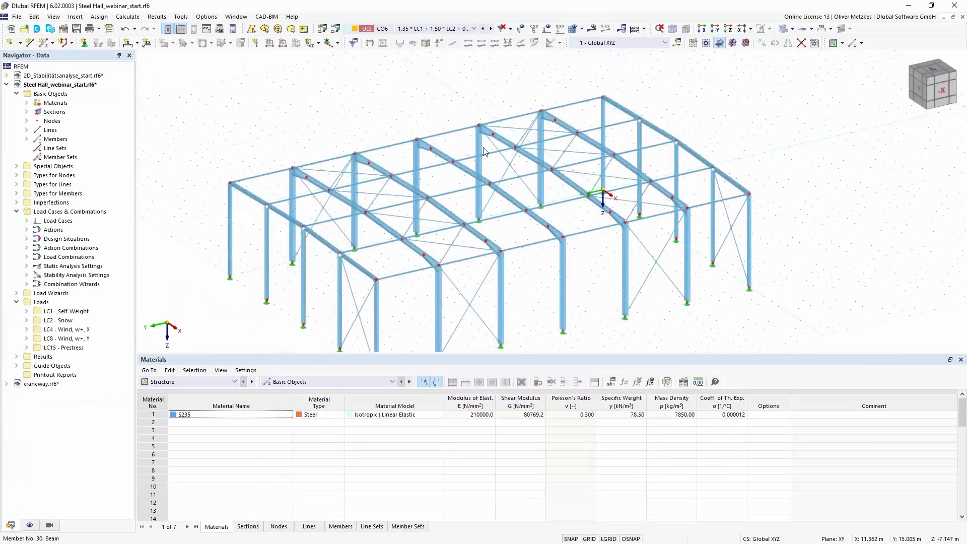
Activate the generated visibility by member type for members of type Beam only
{"action": "scroll", "coordinate": [434, 182], "scroll_direction": "up", "scroll_amount": 5}
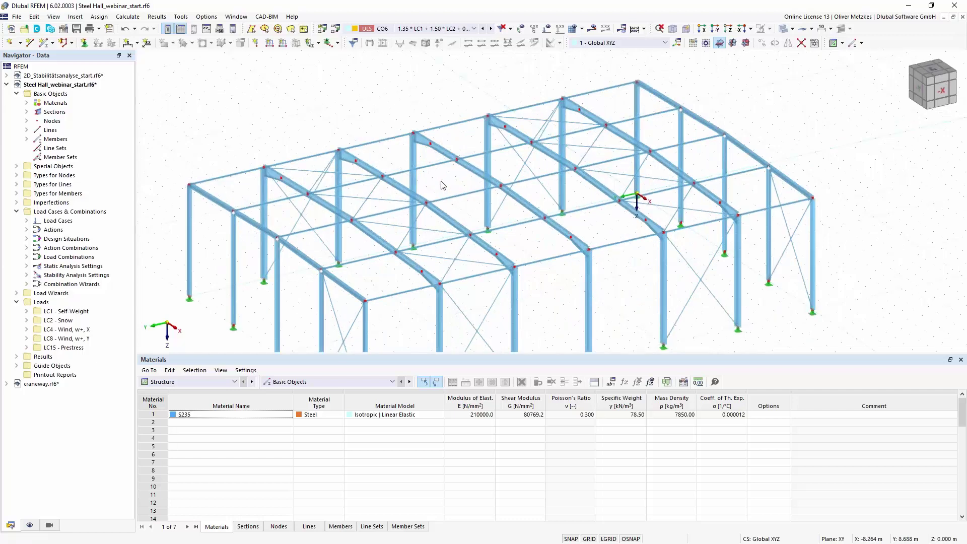
{"action": "middle_click_drag", "start_coordinate": [434, 181], "coordinate": [413, 187]}
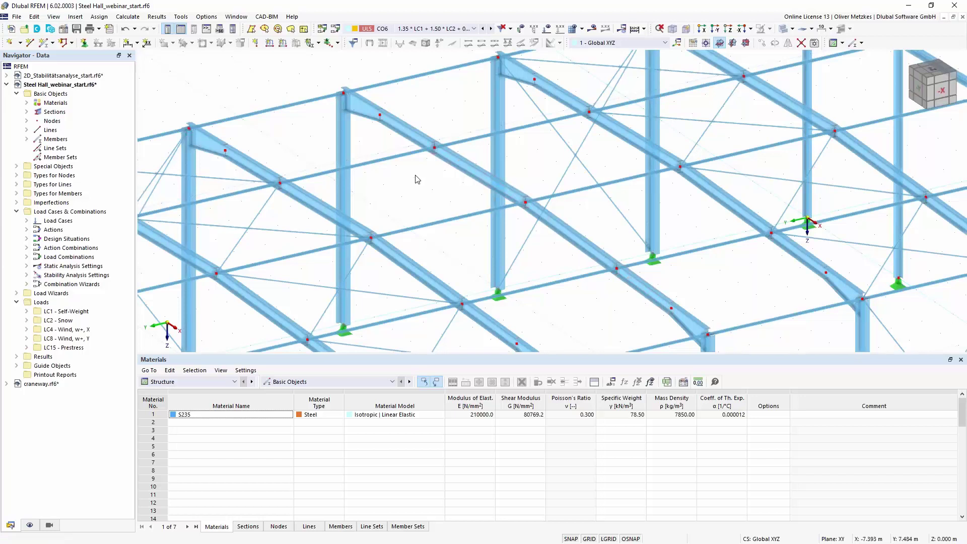
{"action": "scroll", "coordinate": [426, 169], "scroll_direction": "down", "scroll_amount": 4}
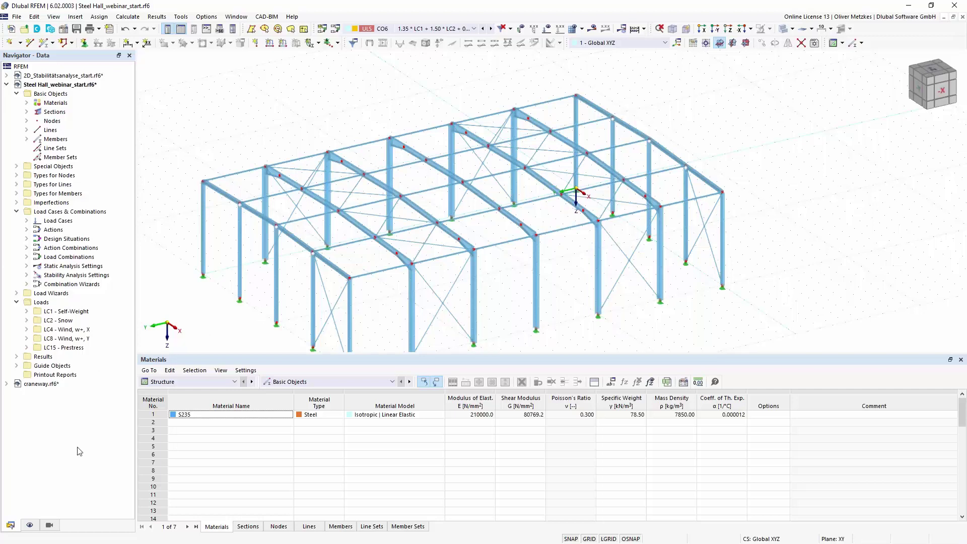
{"action": "left_click", "coordinate": [50, 525]}
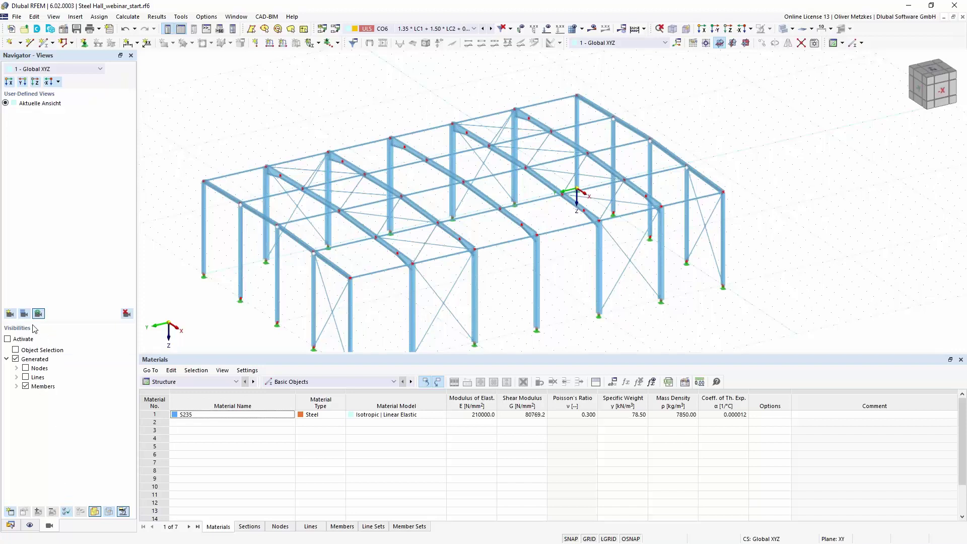
{"action": "left_click", "coordinate": [17, 385]}
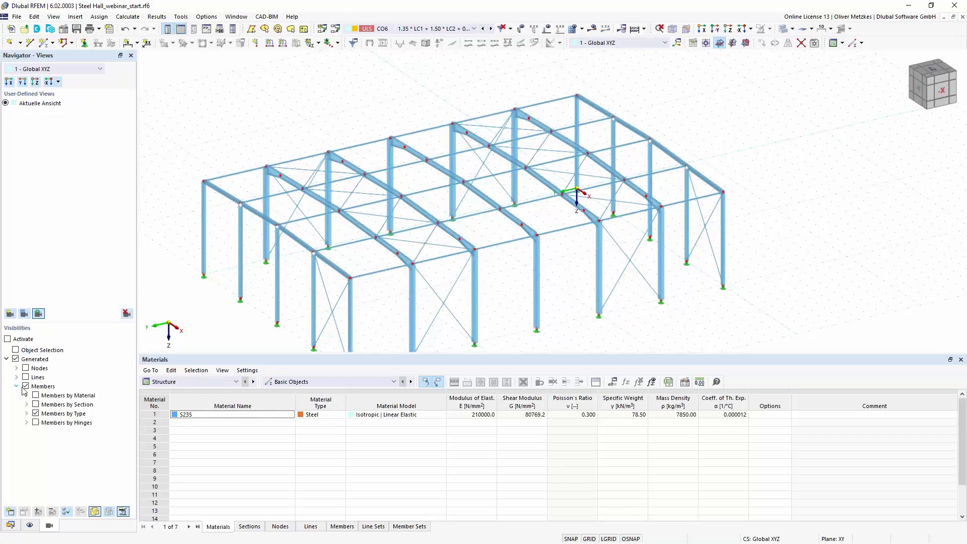
{"action": "left_click", "coordinate": [26, 413]}
{"action": "left_click", "coordinate": [45, 422]}
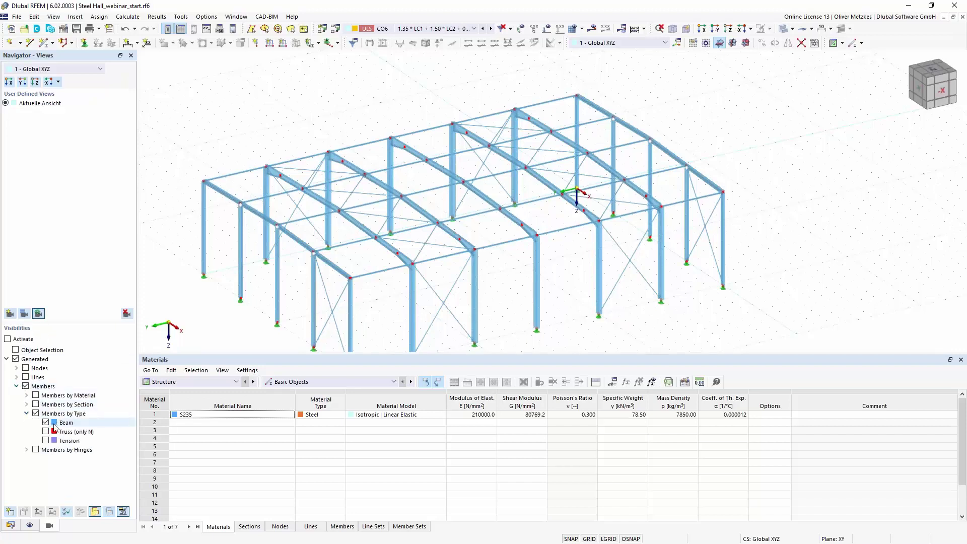
{"action": "left_click", "coordinate": [8, 339]}
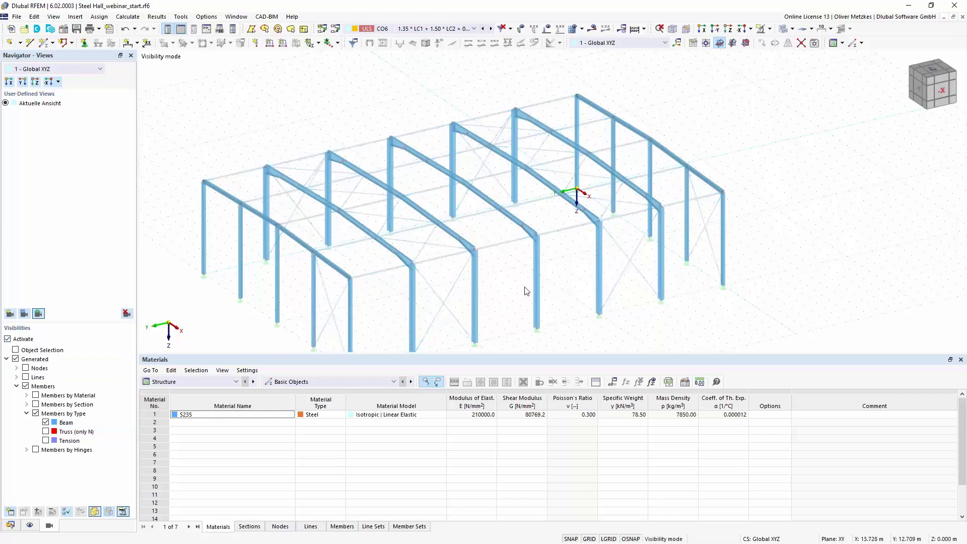
Select the columns and rafters of all frames without the intermediate gable posts, and start creating member sets from them
{"action": "scroll", "coordinate": [548, 289], "scroll_direction": "down", "scroll_amount": 2}
{"action": "scroll", "coordinate": [548, 290], "scroll_direction": "down", "scroll_amount": 1}
{"action": "left_click_drag", "start_coordinate": [281, 132], "coordinate": [680, 341]}
{"action": "key", "text": "ctrl+2"}
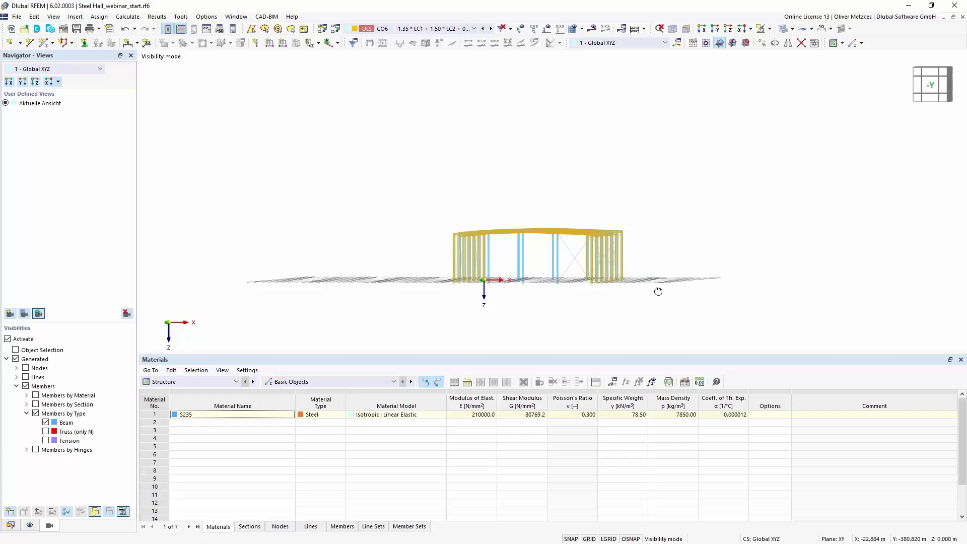
{"action": "key", "text": "ctrl+1"}
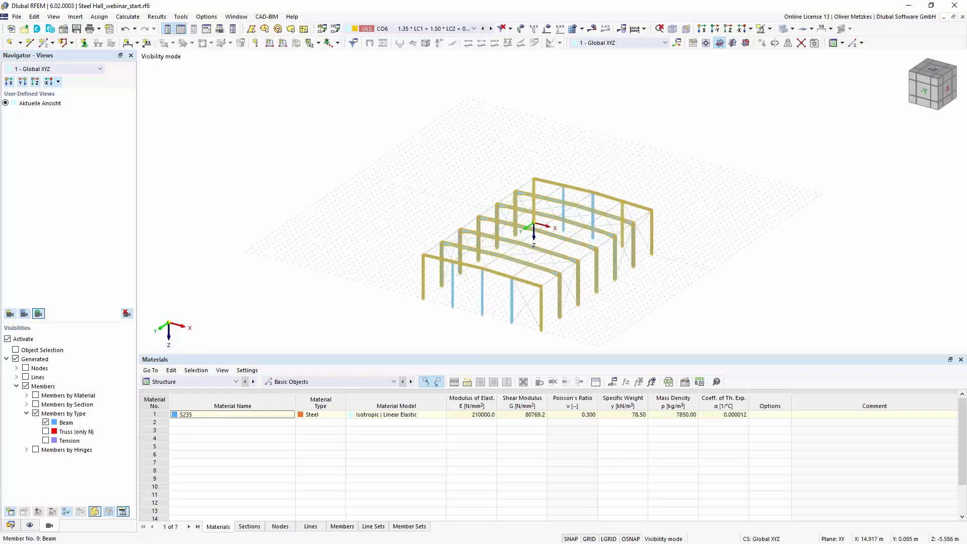
{"action": "middle_click_drag", "start_coordinate": [649, 282], "coordinate": [611, 280]}
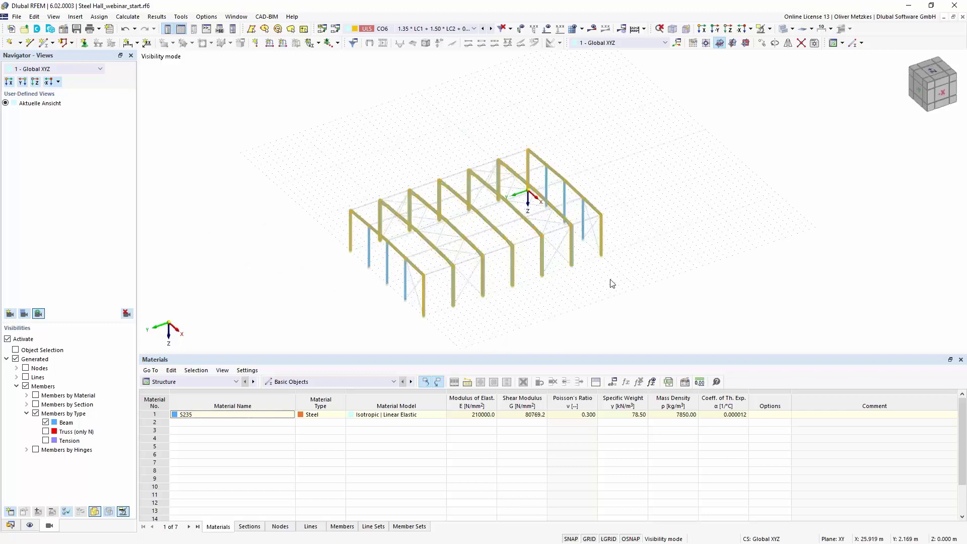
{"action": "right_click", "coordinate": [571, 238]}
{"action": "mouse_move", "coordinate": [636, 271]}
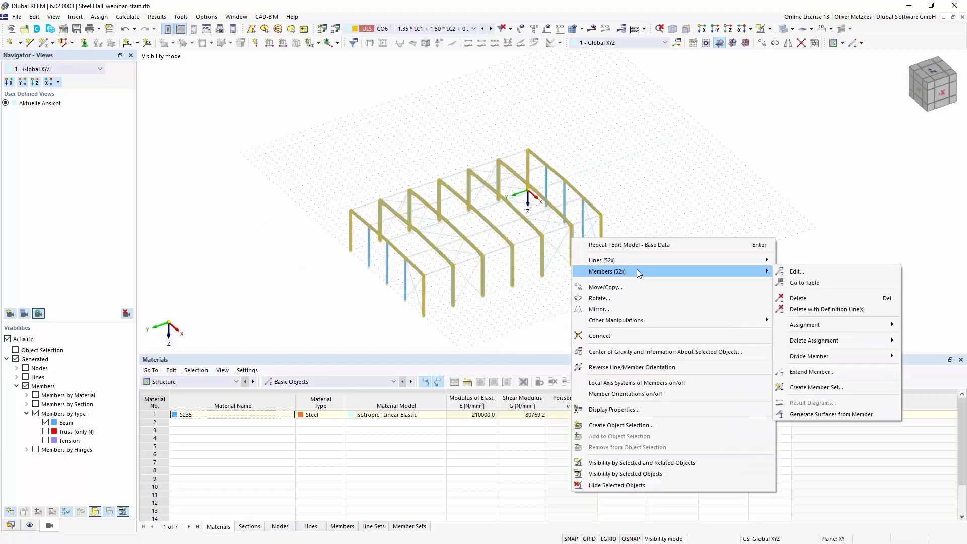
{"action": "left_click", "coordinate": [834, 388]}
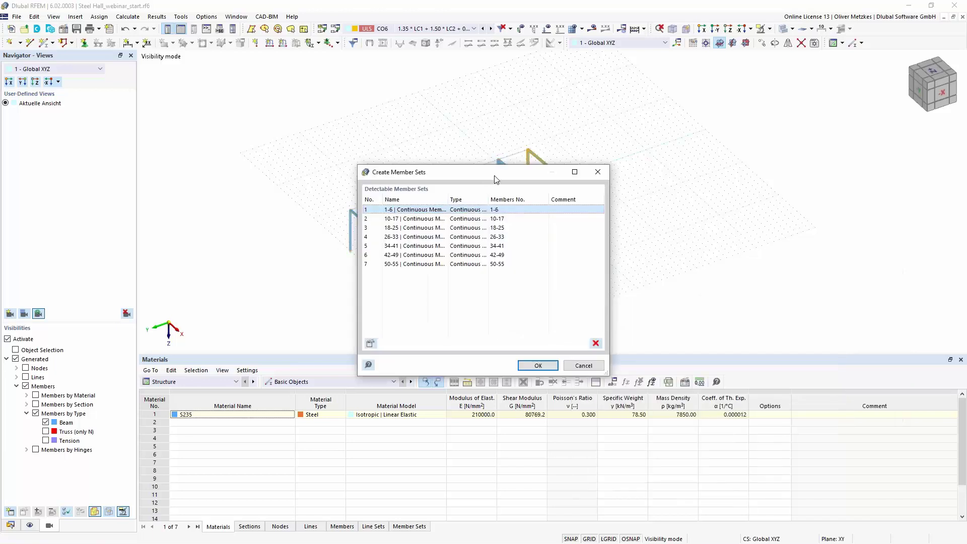
Check the detected continuous member sets one by one, including 10-17, 26-33 and 34-41, and create all of them
{"action": "left_click_drag", "start_coordinate": [496, 178], "coordinate": [755, 164]}
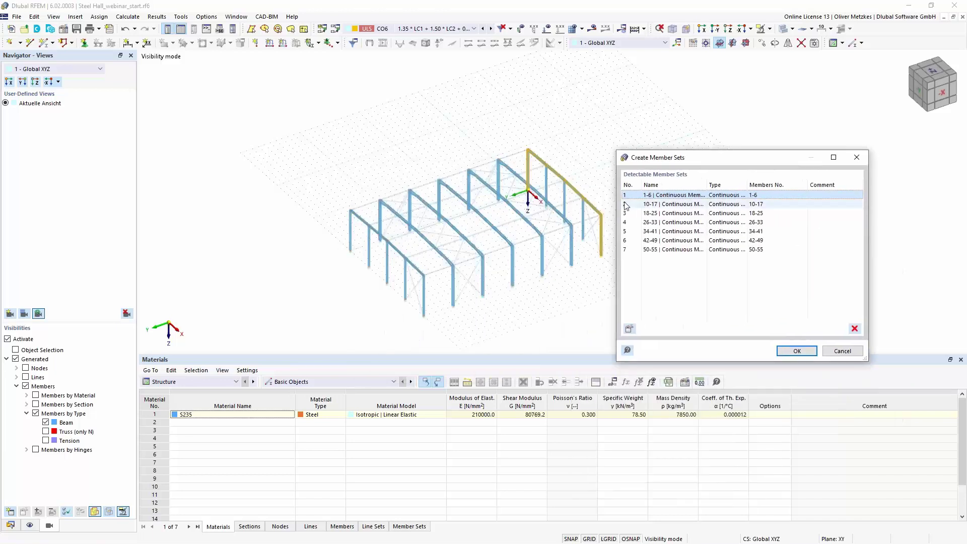
{"action": "left_click", "coordinate": [665, 207]}
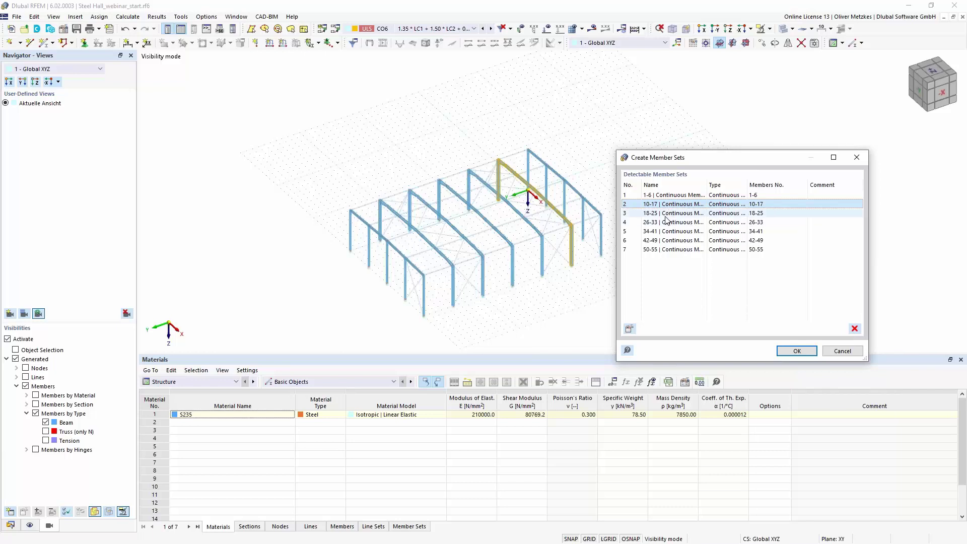
{"action": "left_click", "coordinate": [665, 217]}
{"action": "left_click", "coordinate": [664, 224]}
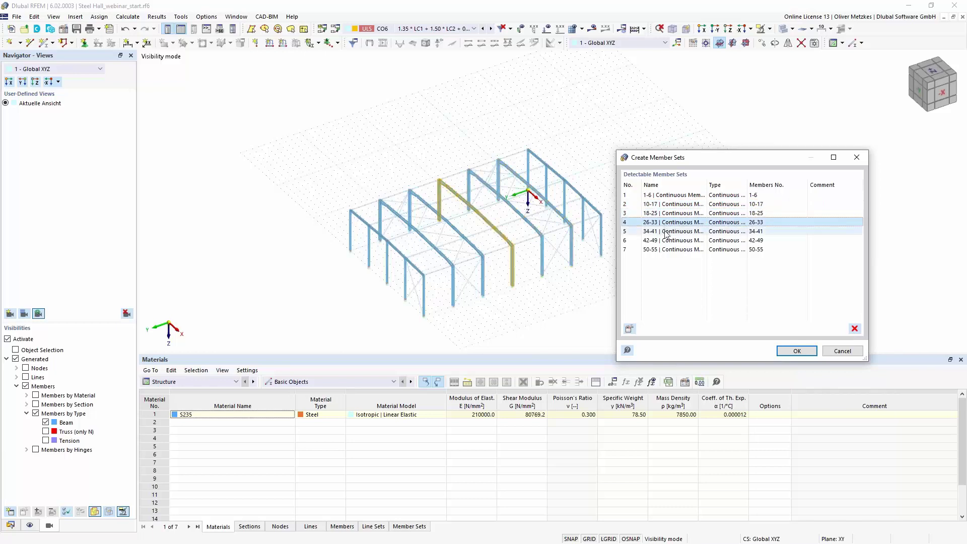
{"action": "left_click", "coordinate": [666, 232]}
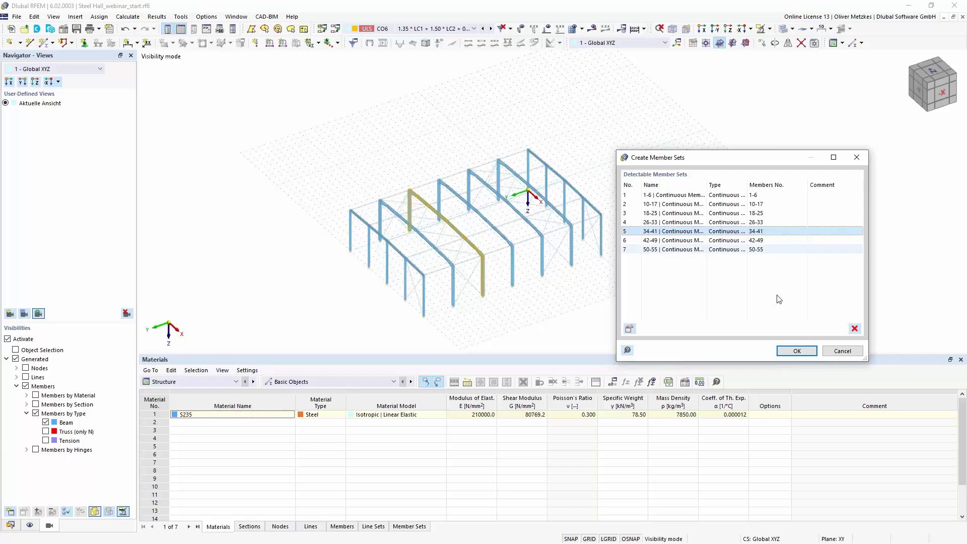
{"action": "left_click", "coordinate": [797, 350]}
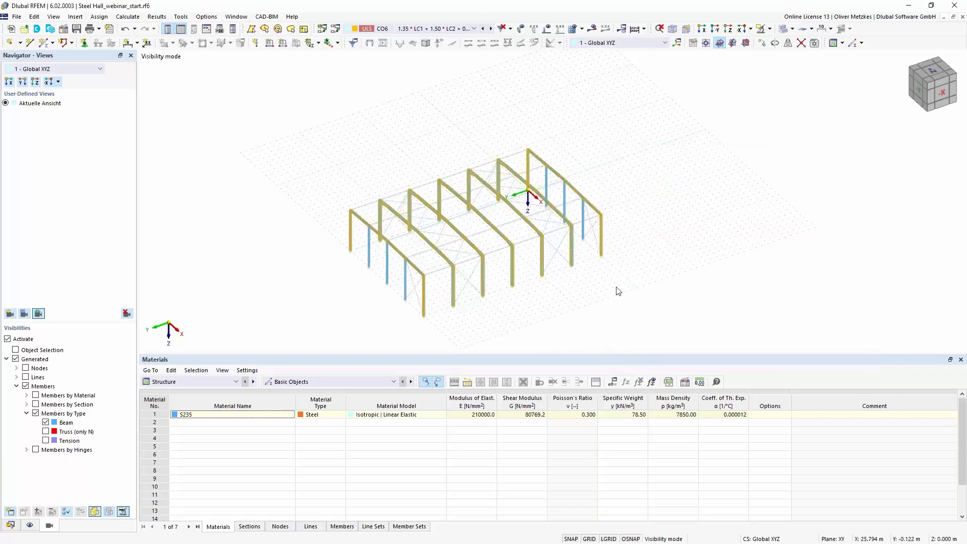
Clear the member selection and cancel the visibility mode to show the whole hall again
{"action": "left_click", "coordinate": [727, 71]}
{"action": "left_click", "coordinate": [769, 29]}
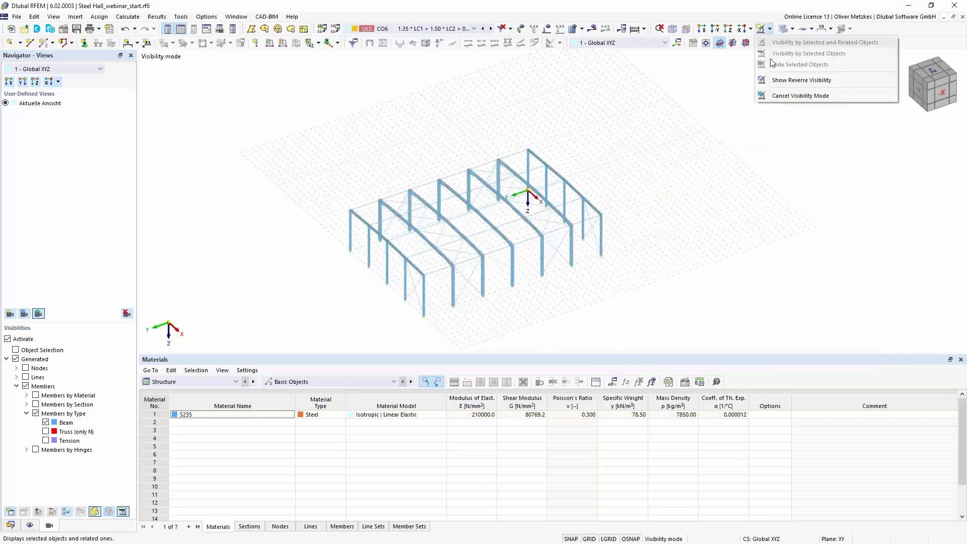
{"action": "left_click", "coordinate": [793, 95]}
Open the frame member set 34-41, examine its type and its discontinuous torsional warping option, and close it without changes
{"action": "scroll", "coordinate": [480, 290], "scroll_direction": "up", "scroll_amount": 6}
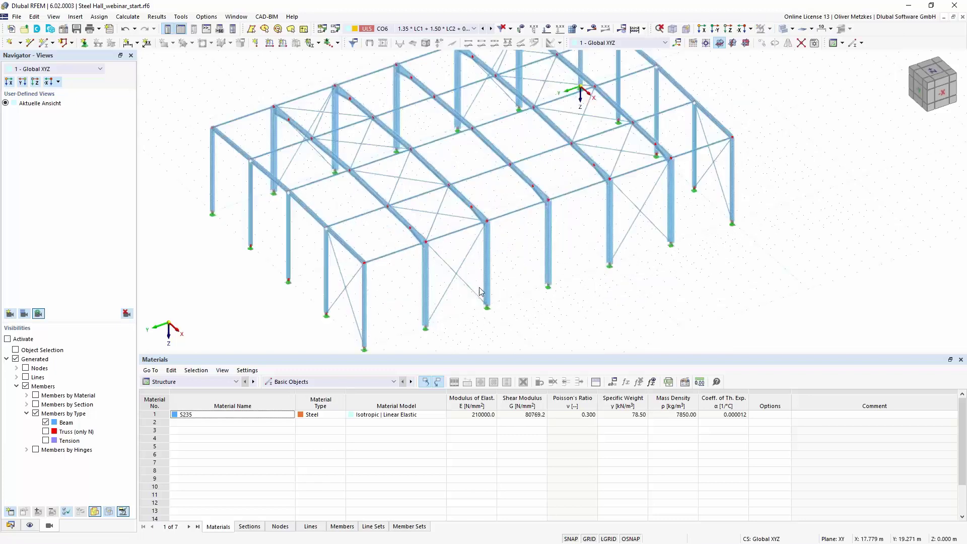
{"action": "scroll", "coordinate": [469, 161], "scroll_direction": "up", "scroll_amount": 3}
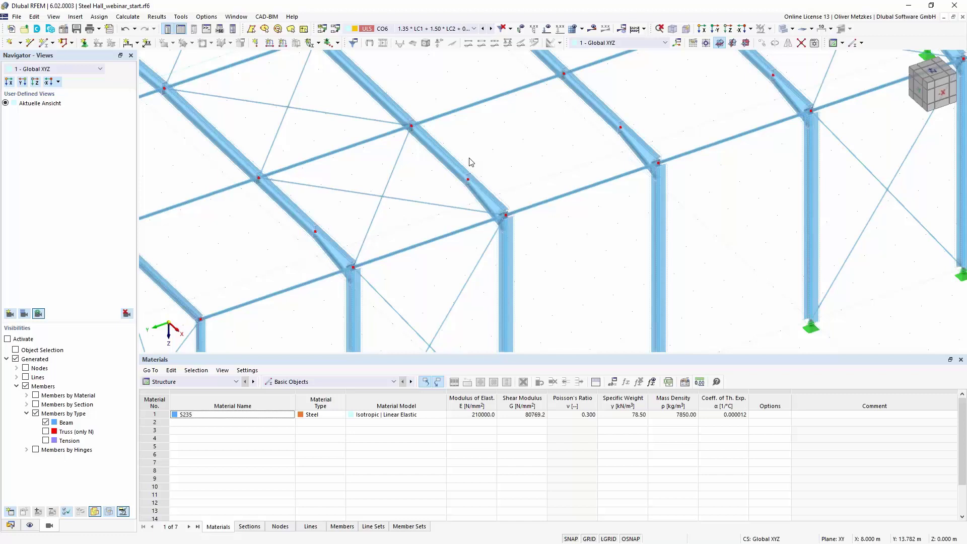
{"action": "scroll", "coordinate": [468, 161], "scroll_direction": "up", "scroll_amount": 3}
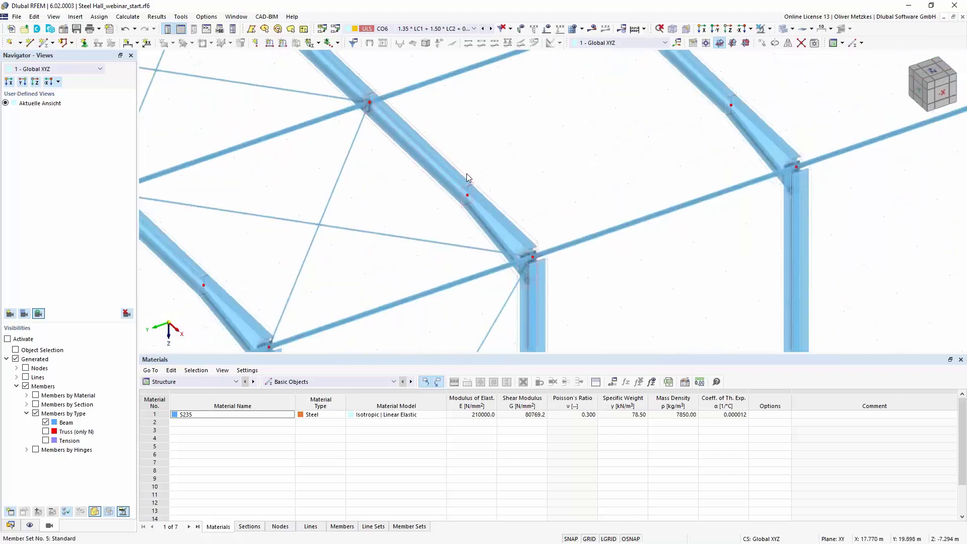
{"action": "double_click", "coordinate": [490, 195]}
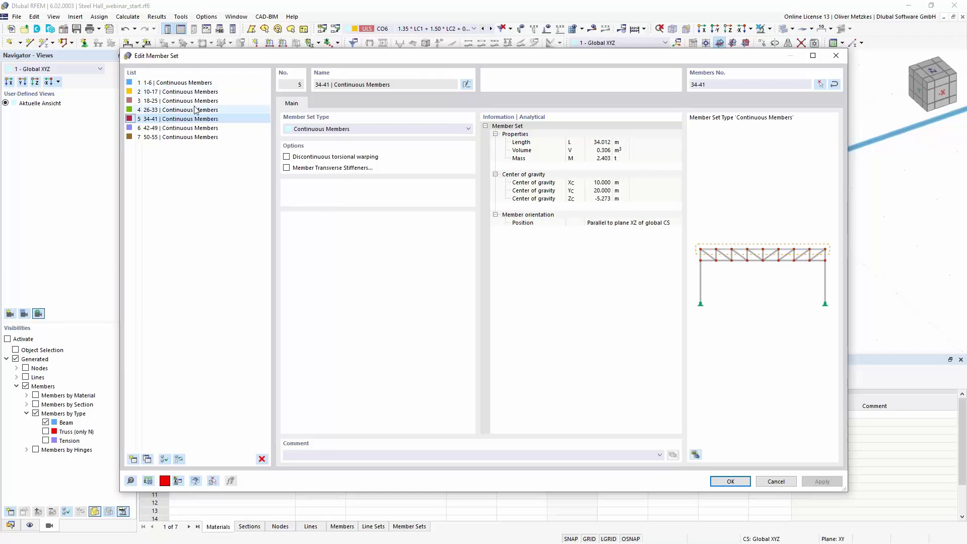
{"action": "left_click_drag", "start_coordinate": [309, 58], "coordinate": [307, 108]}
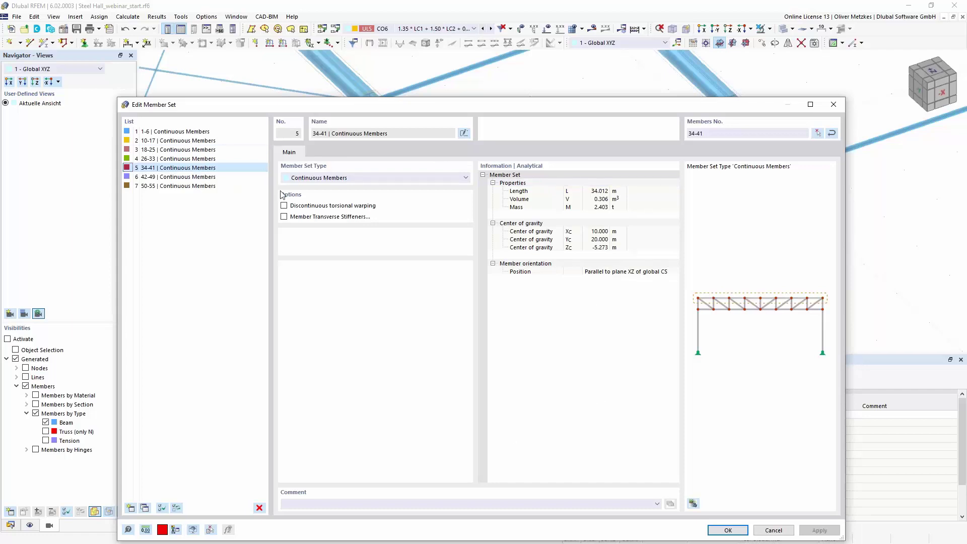
{"action": "left_click", "coordinate": [773, 530]}
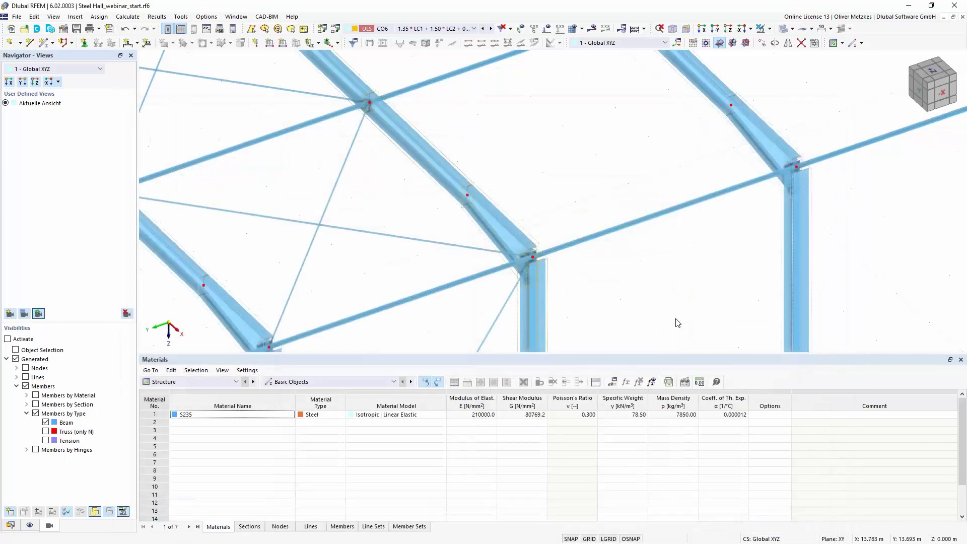
Make load case LC2 - Snow the current one and display its loads with values on the hall model
{"action": "scroll", "coordinate": [665, 297], "scroll_direction": "down", "scroll_amount": 2}
{"action": "scroll", "coordinate": [665, 297], "scroll_direction": "down", "scroll_amount": 2}
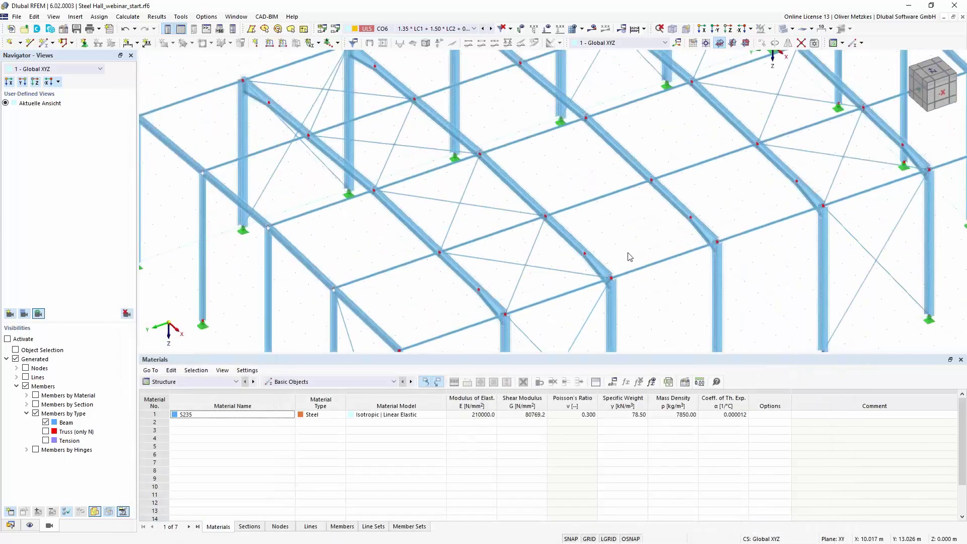
{"action": "scroll", "coordinate": [627, 255], "scroll_direction": "down", "scroll_amount": 2}
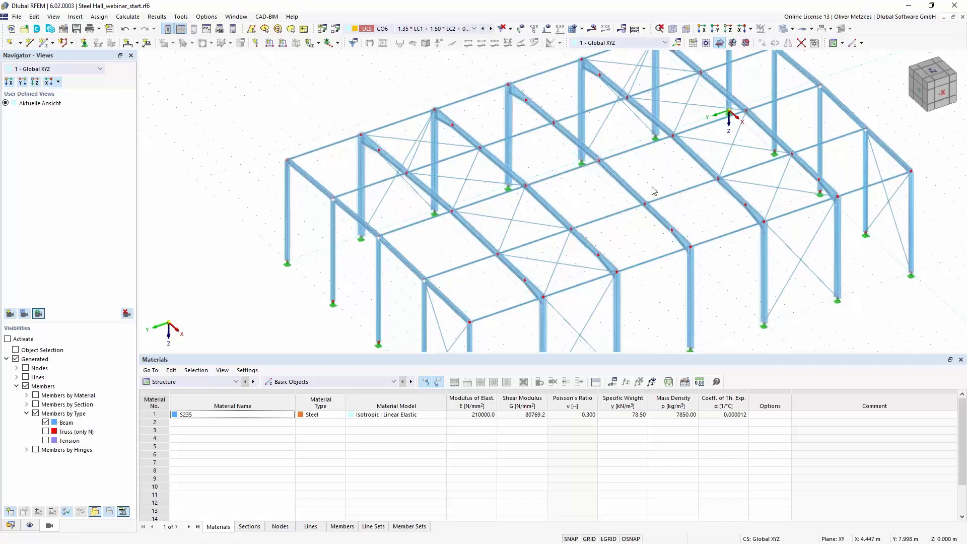
{"action": "left_click", "coordinate": [441, 29]}
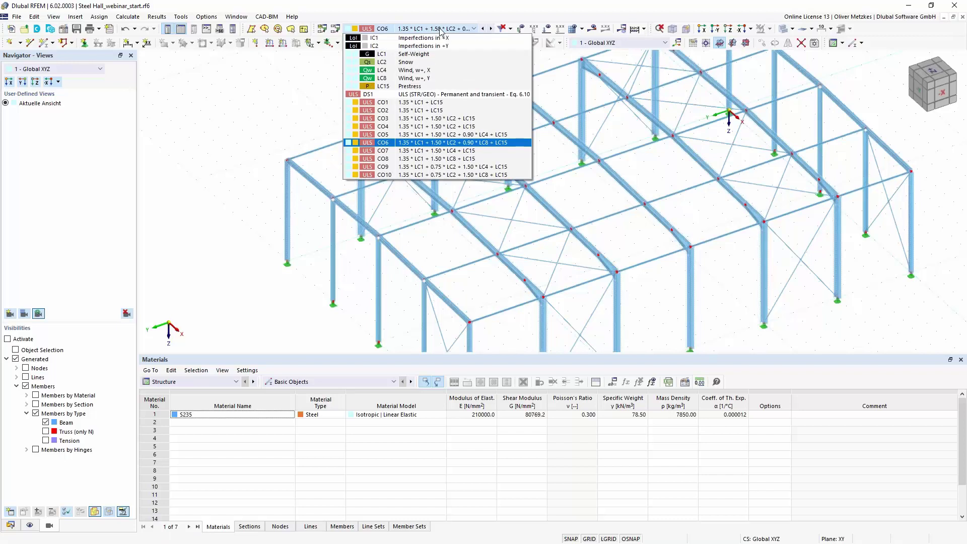
{"action": "left_click", "coordinate": [425, 63]}
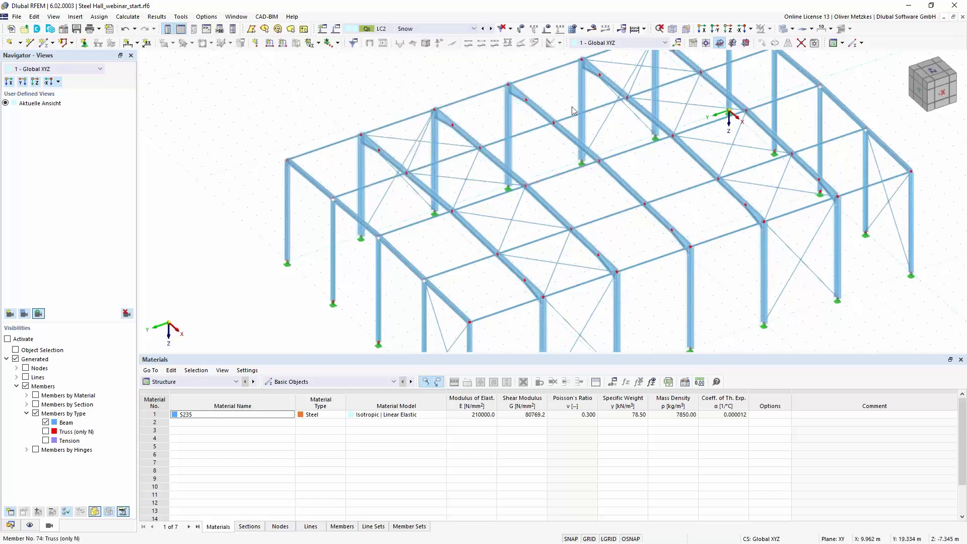
{"action": "left_click", "coordinate": [559, 29]}
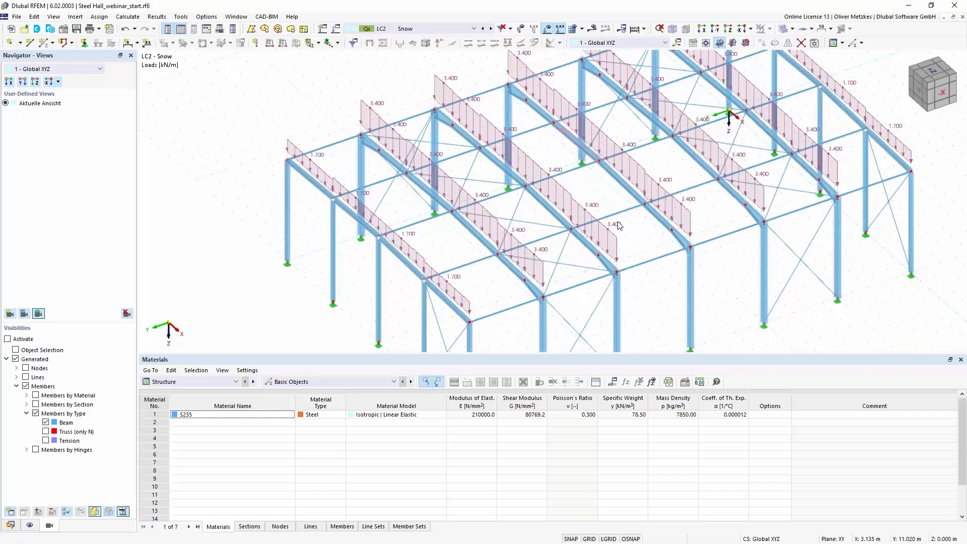
{"action": "scroll", "coordinate": [619, 225], "scroll_direction": "down", "scroll_amount": 1}
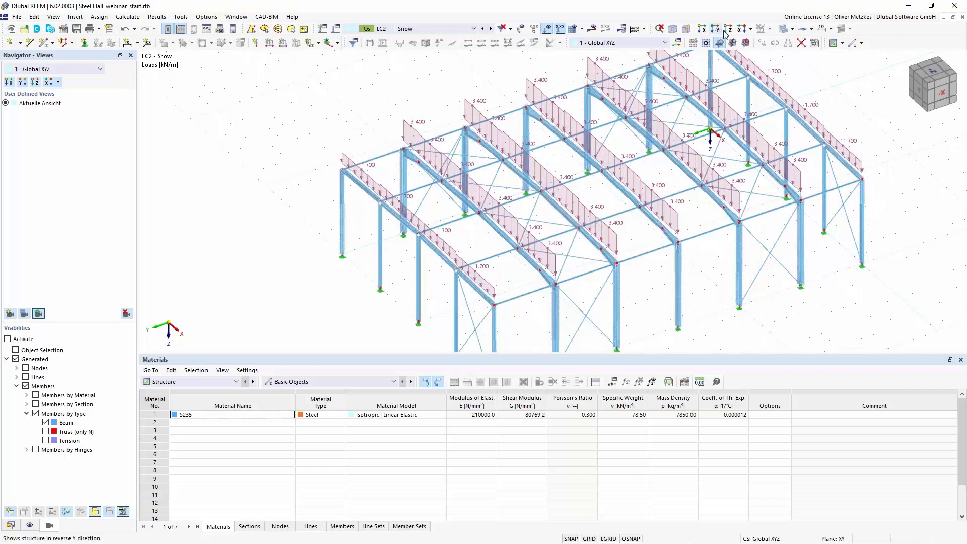
Select all snow member loads on the roof and give them a force eccentricity referenced to the top centre point of the section
{"action": "left_click", "coordinate": [740, 29]}
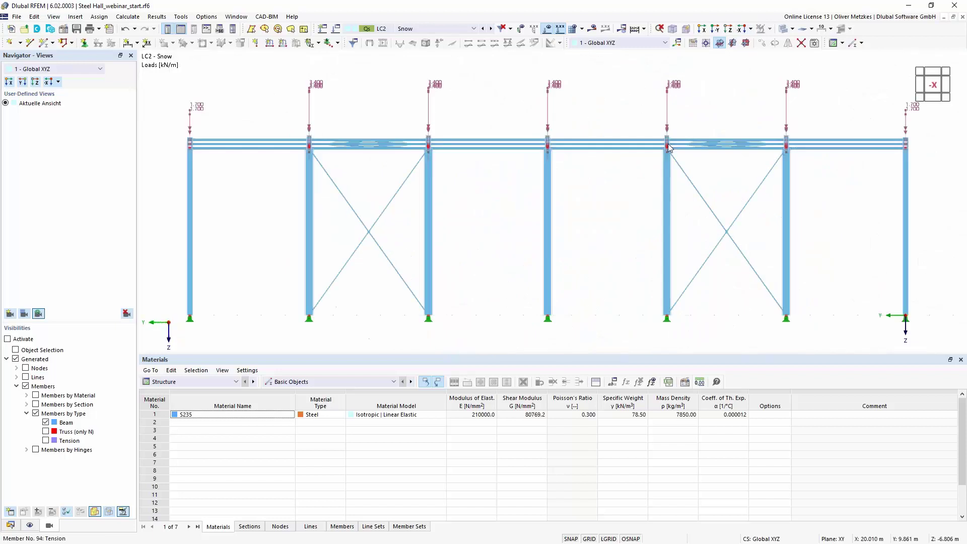
{"action": "scroll", "coordinate": [671, 133], "scroll_direction": "down", "scroll_amount": 1}
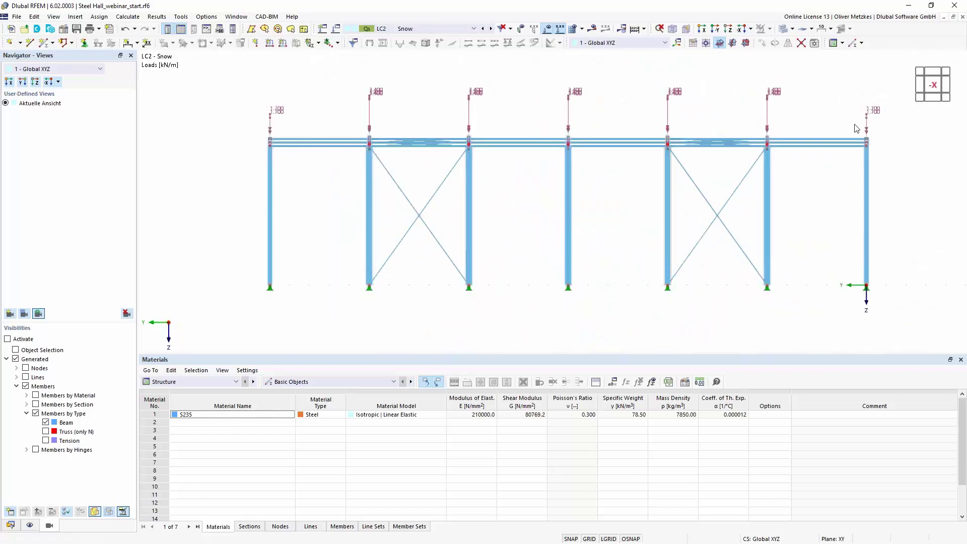
{"action": "left_click_drag", "start_coordinate": [885, 134], "coordinate": [260, 79]}
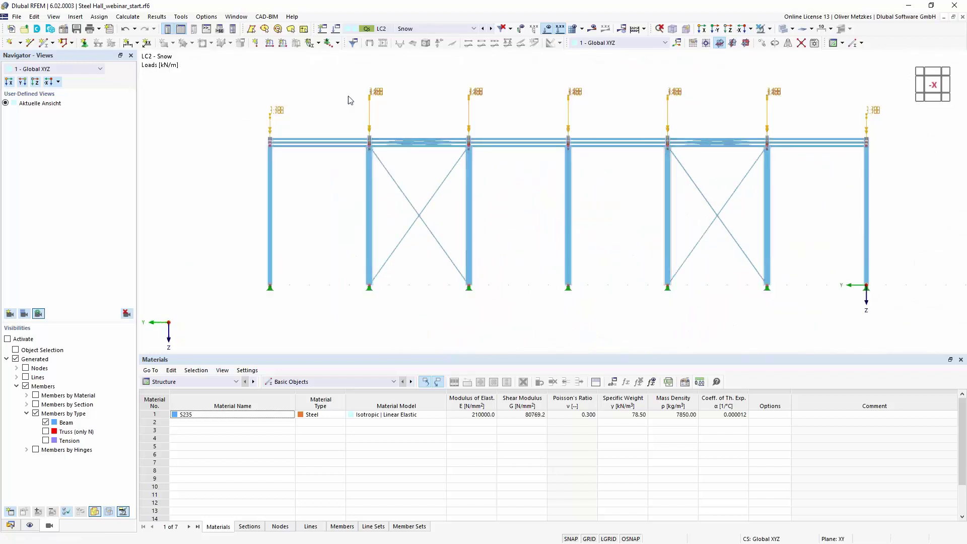
{"action": "middle_click_drag", "start_coordinate": [340, 113], "coordinate": [369, 106], "text": "ctrl"}
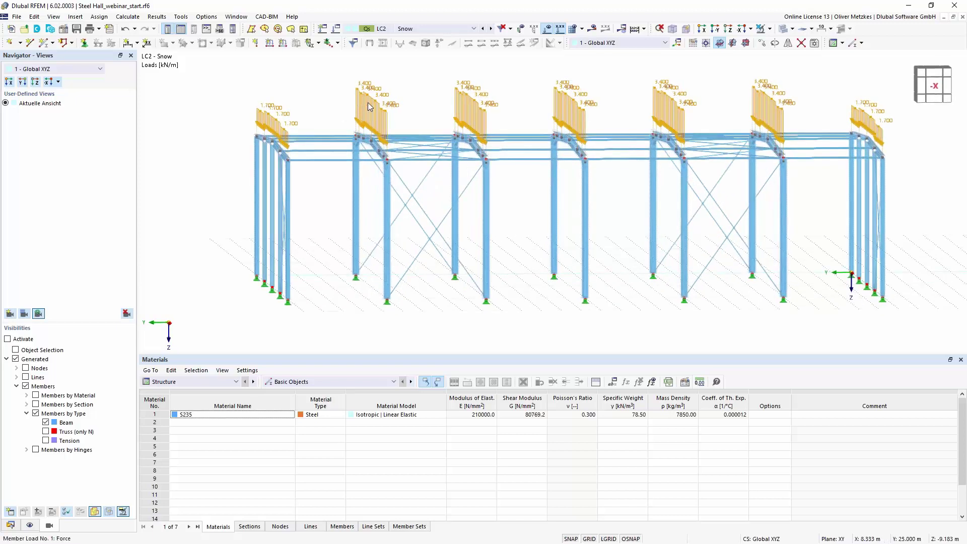
{"action": "right_click", "coordinate": [370, 106]}
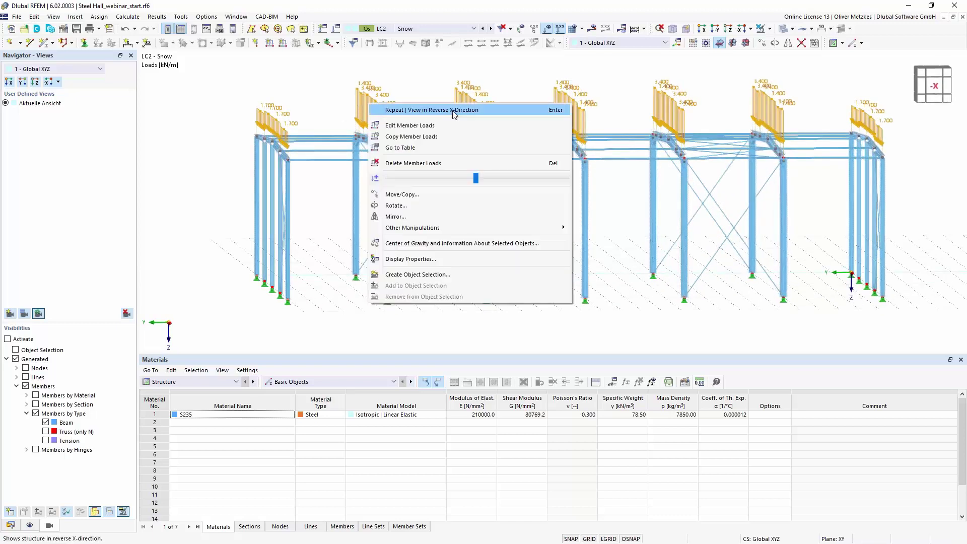
{"action": "left_click", "coordinate": [443, 128]}
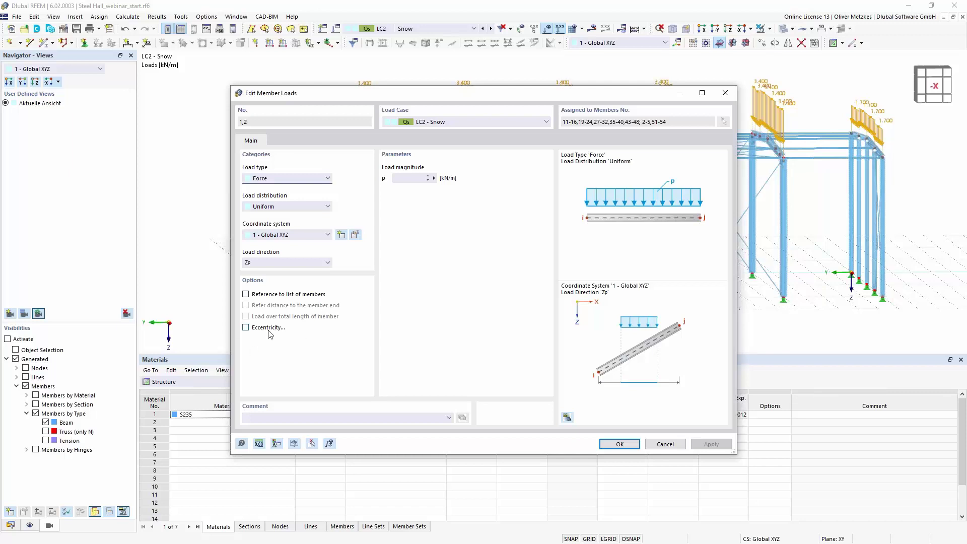
{"action": "left_click", "coordinate": [266, 328]}
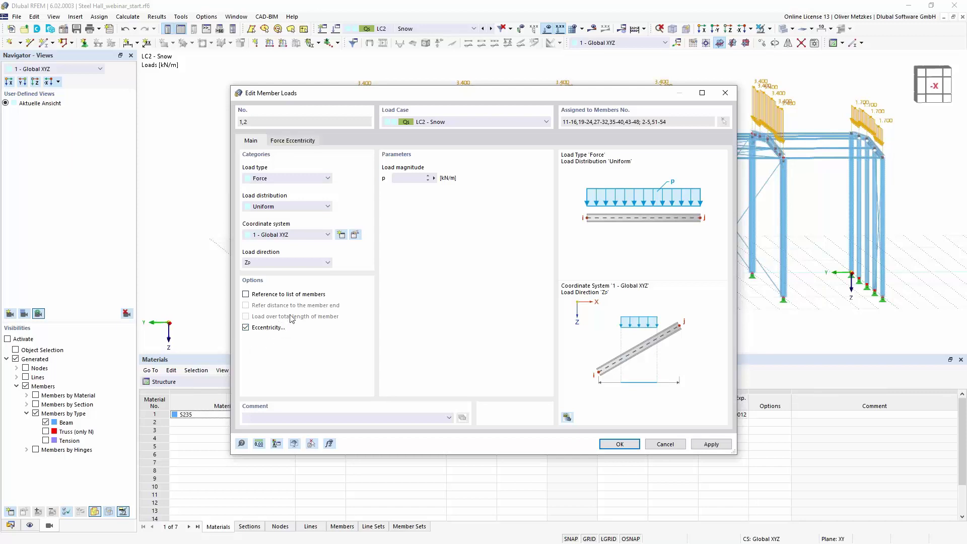
{"action": "left_click", "coordinate": [293, 140]}
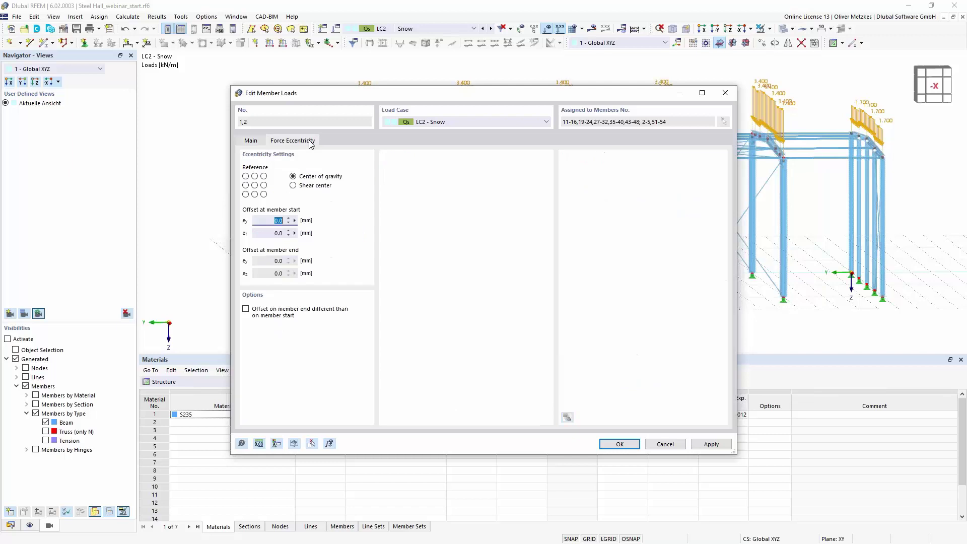
{"action": "left_click", "coordinate": [255, 176]}
{"action": "left_click_drag", "start_coordinate": [437, 94], "coordinate": [553, 95]}
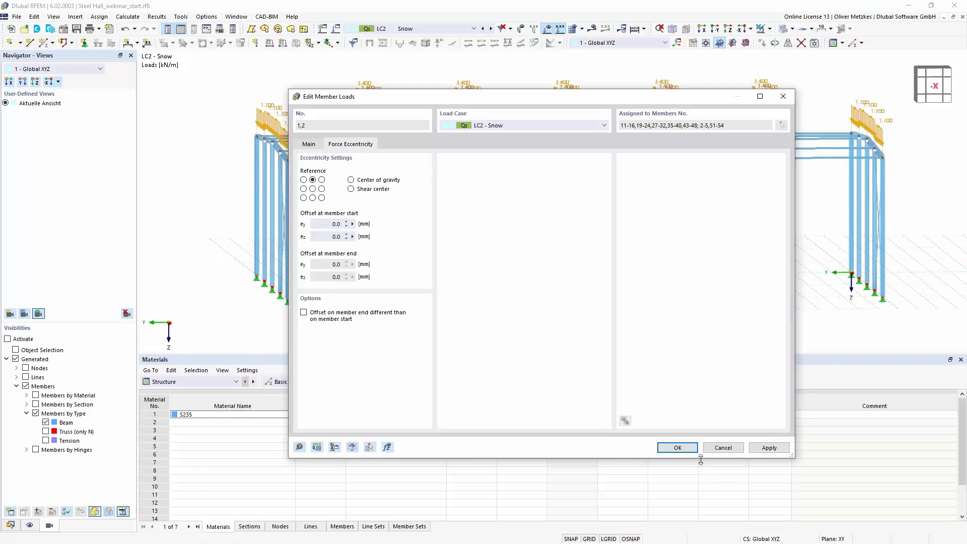
{"action": "key", "text": "Return"}
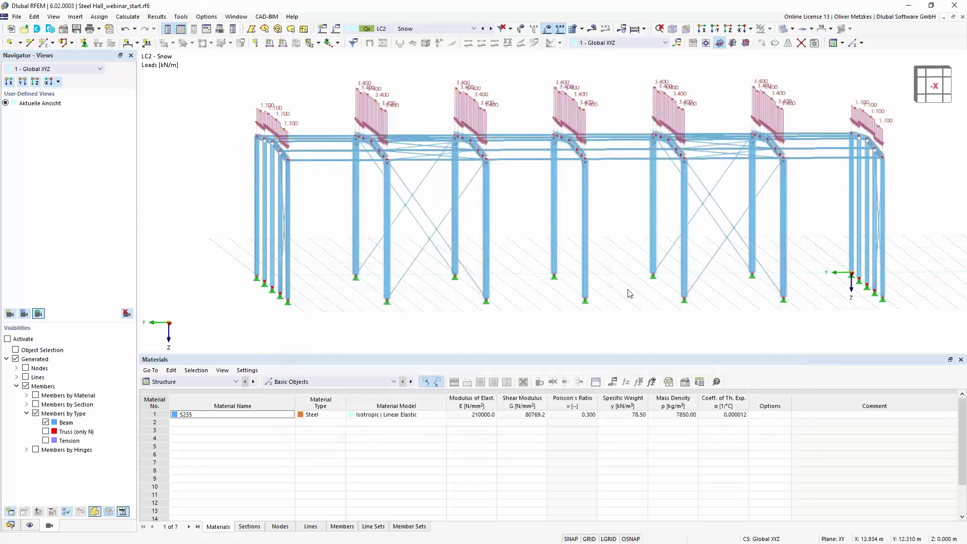
Make design situation DS1 - ULS (STR/GEO) current and calculate its results
{"action": "scroll", "coordinate": [627, 291], "scroll_direction": "down", "scroll_amount": 3}
{"action": "middle_click_drag", "start_coordinate": [643, 271], "coordinate": [627, 258], "text": "ctrl"}
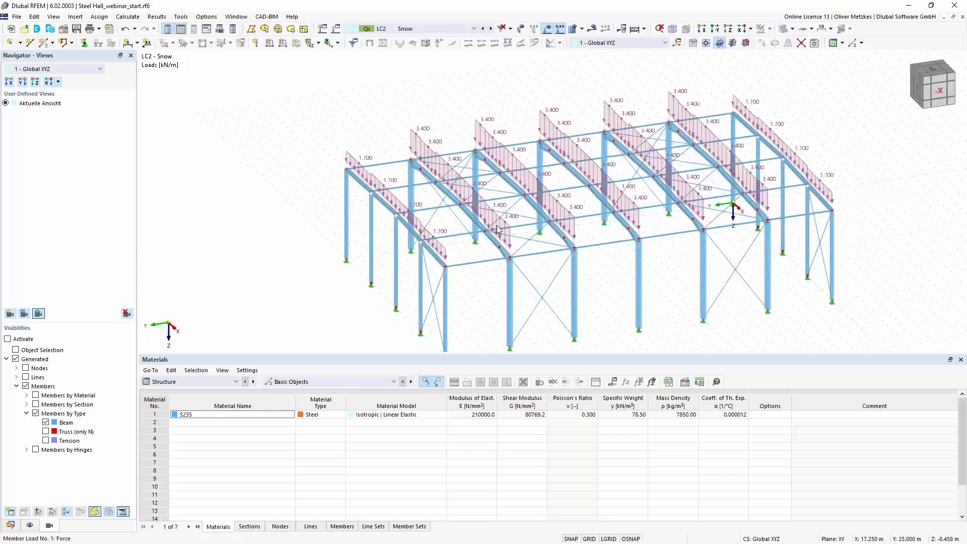
{"action": "mouse_move", "coordinate": [497, 229]}
{"action": "left_click", "coordinate": [402, 29]}
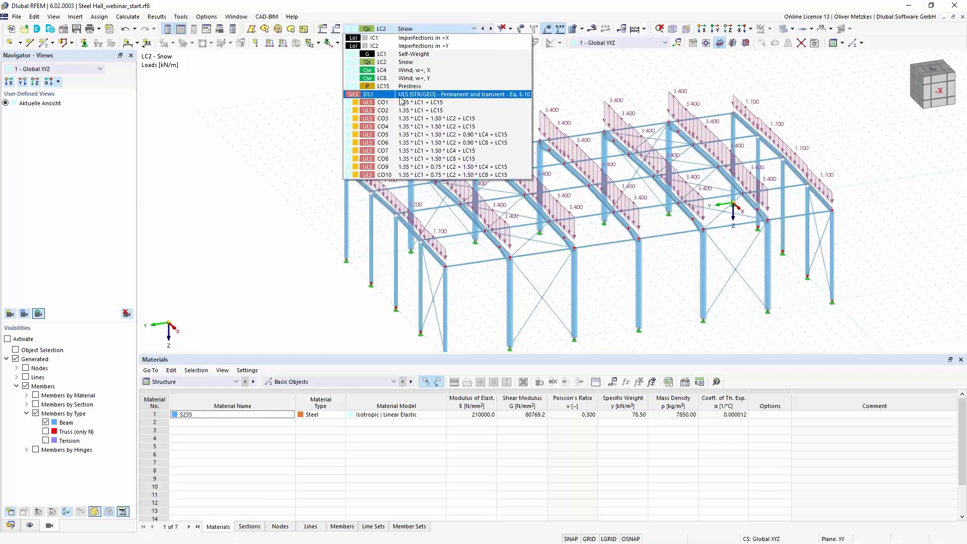
{"action": "left_click", "coordinate": [401, 94]}
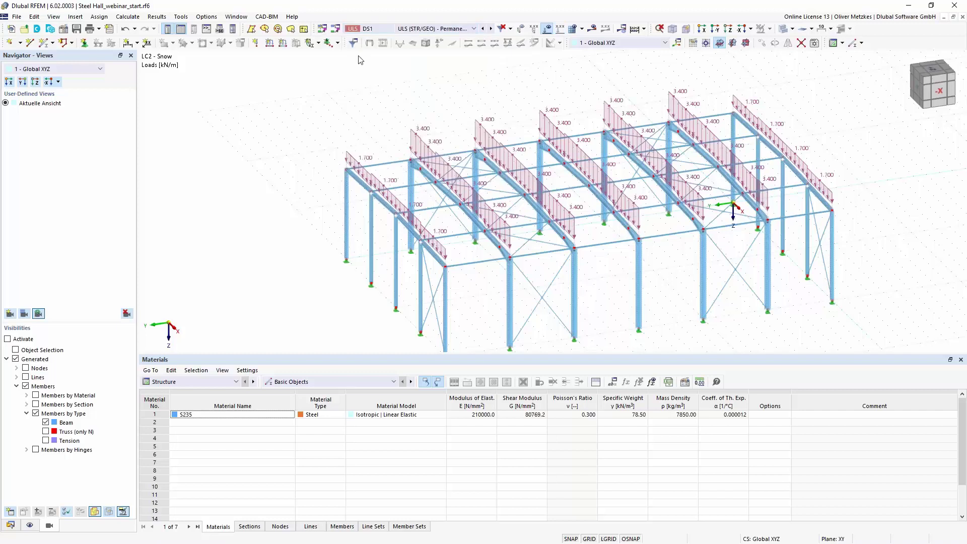
{"action": "left_click", "coordinate": [592, 28]}
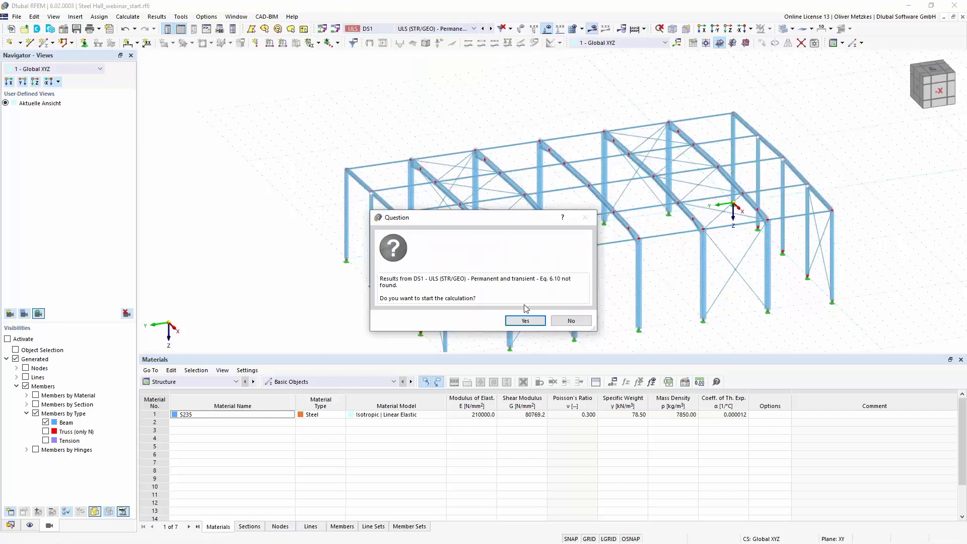
{"action": "left_click", "coordinate": [524, 320]}
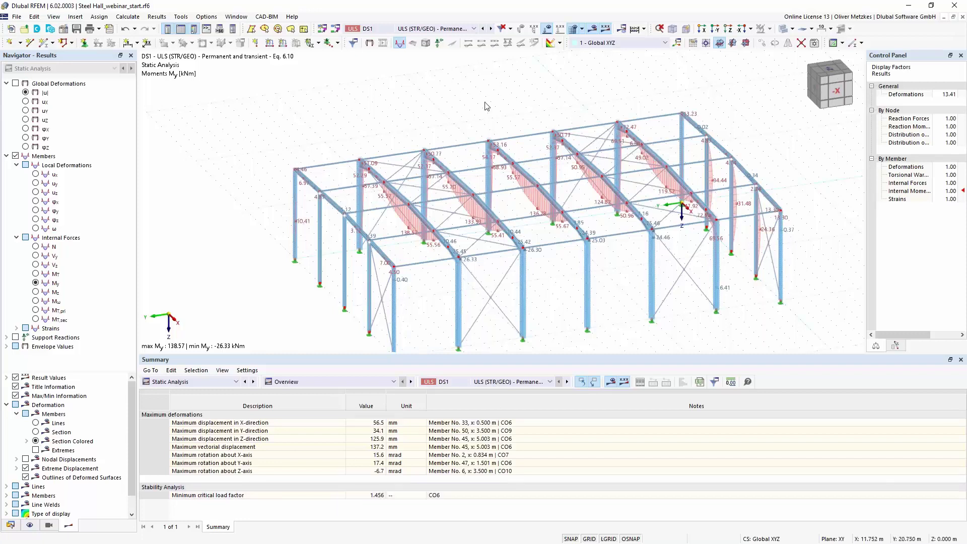
Display the stability analysis results of load combination CO6 and examine the first mode shape on the roof beams
{"action": "left_click", "coordinate": [448, 29]}
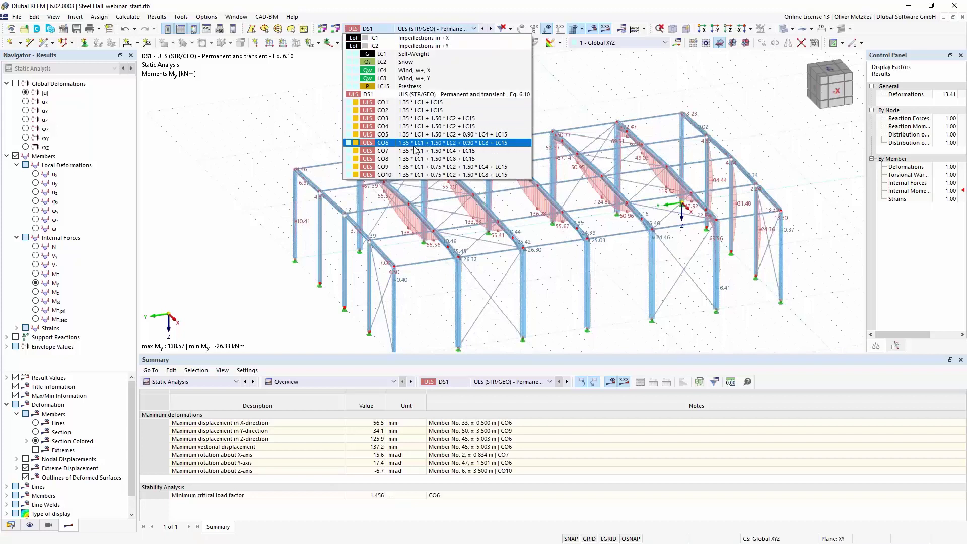
{"action": "key", "text": "Escape"}
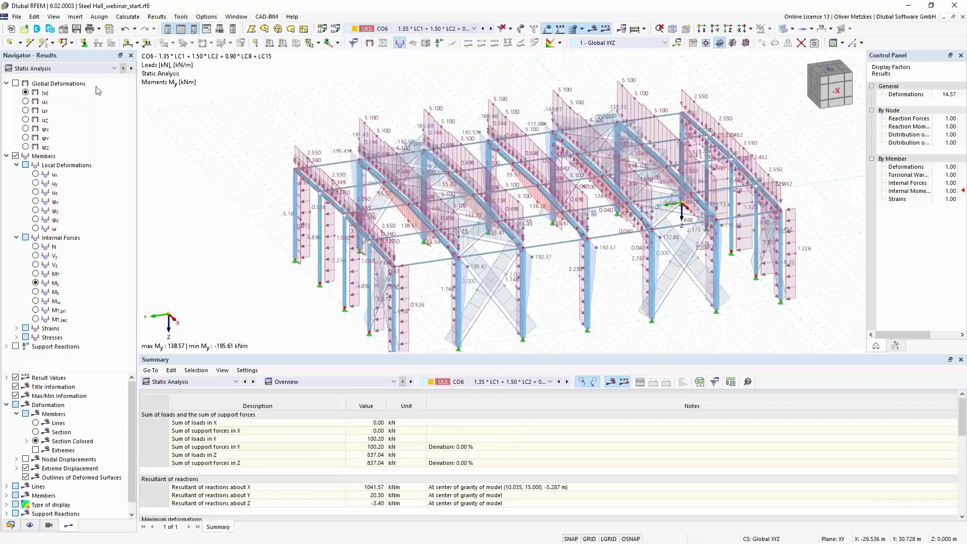
{"action": "left_click", "coordinate": [30, 68]}
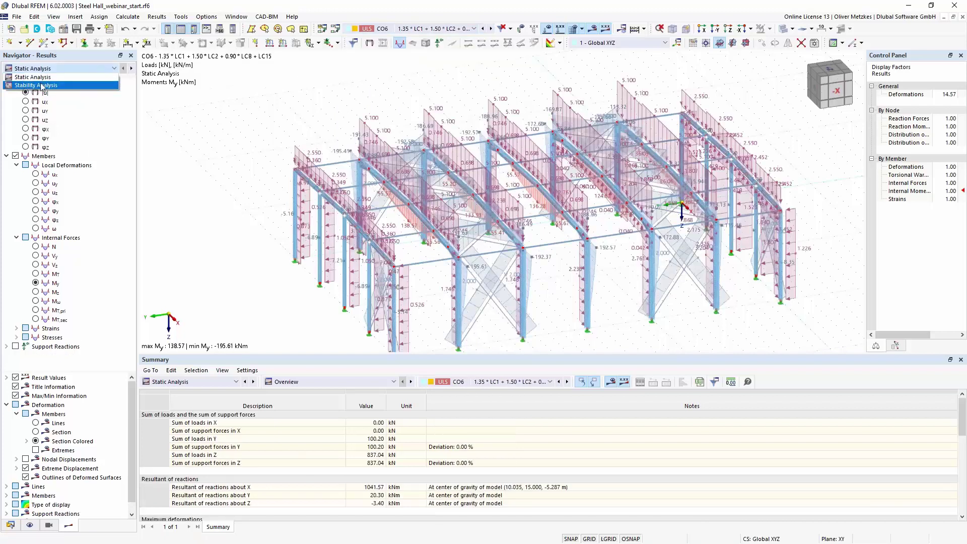
{"action": "key", "text": "Escape"}
{"action": "key", "text": "Down"}
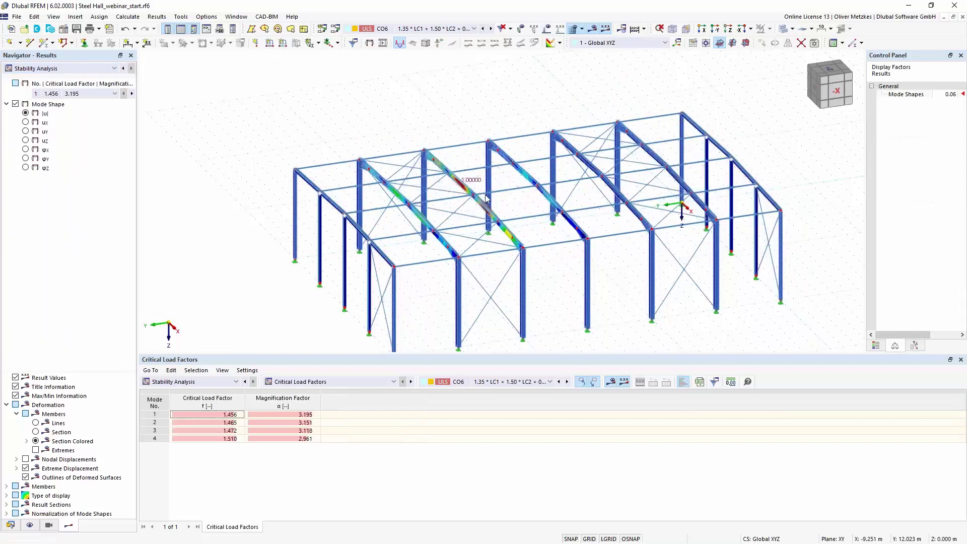
{"action": "scroll", "coordinate": [474, 167], "scroll_direction": "up", "scroll_amount": 4}
{"action": "middle_click_drag", "start_coordinate": [546, 218], "coordinate": [528, 225], "text": "ctrl"}
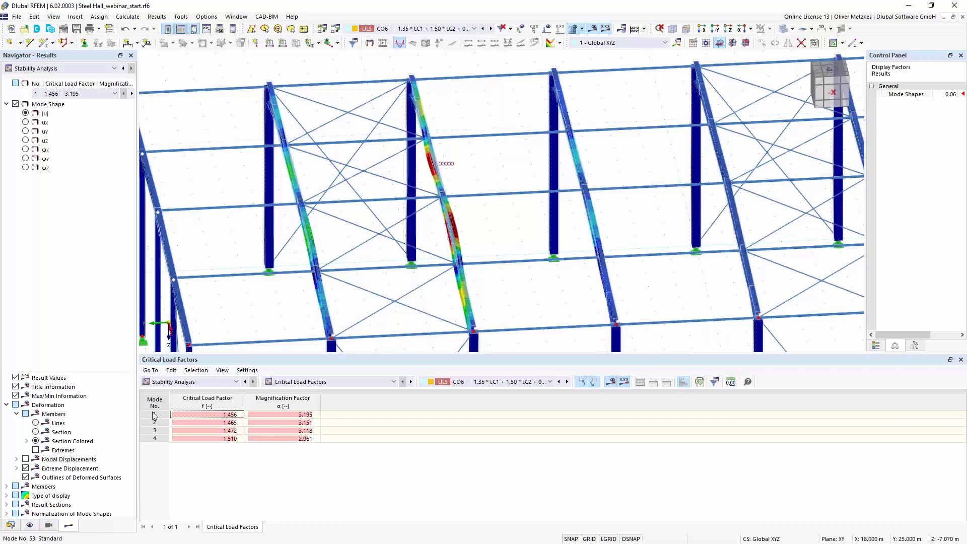
Change the round bracing section no. 4 to R 10 and accept deleting the existing results
{"action": "left_click", "coordinate": [10, 525]}
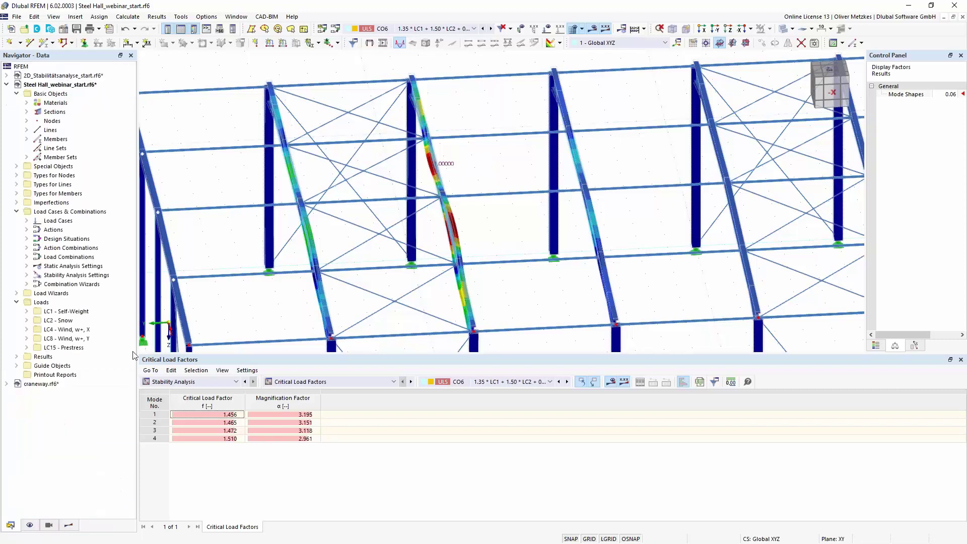
{"action": "left_click", "coordinate": [27, 111]}
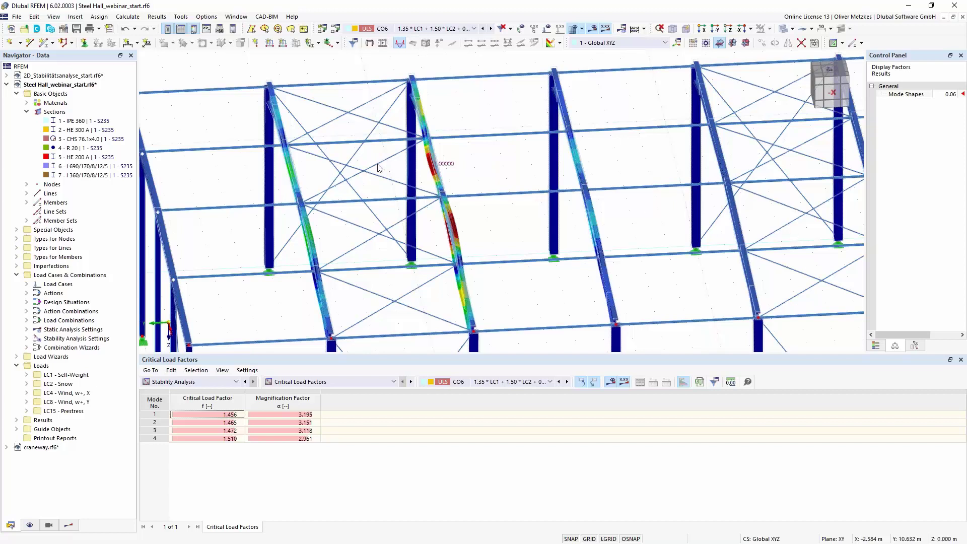
{"action": "double_click", "coordinate": [76, 149]}
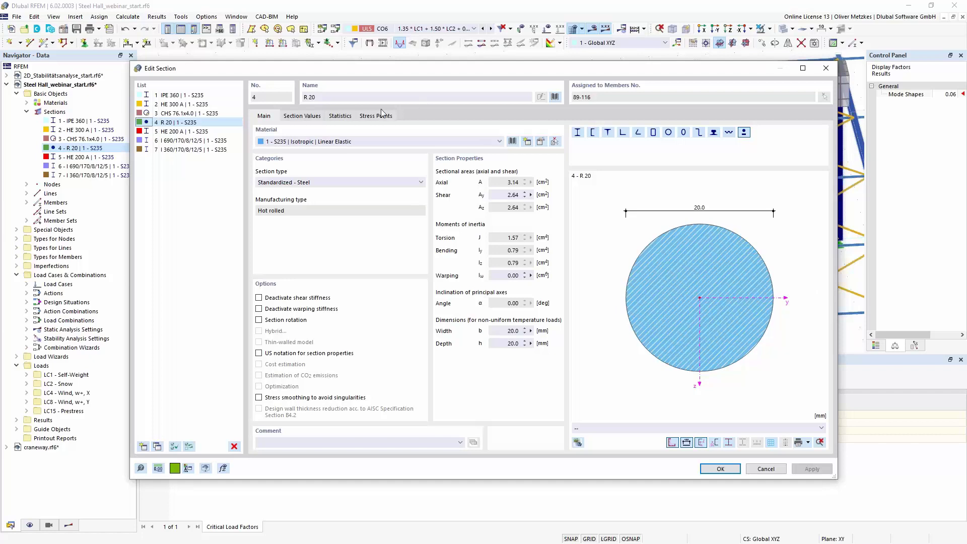
{"action": "double_click", "coordinate": [311, 96]}
{"action": "type", "text": "10"}
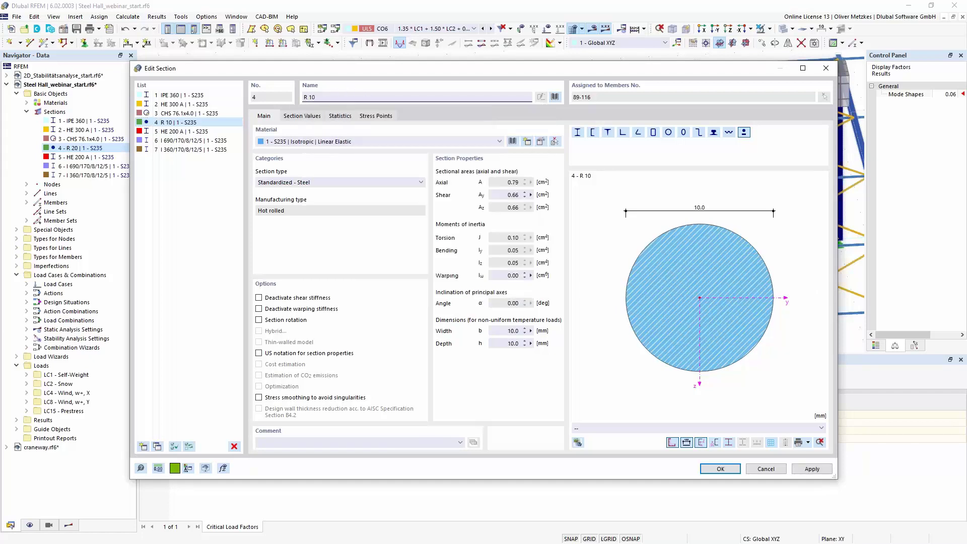
{"action": "left_click", "coordinate": [720, 468]}
{"action": "left_click", "coordinate": [525, 320]}
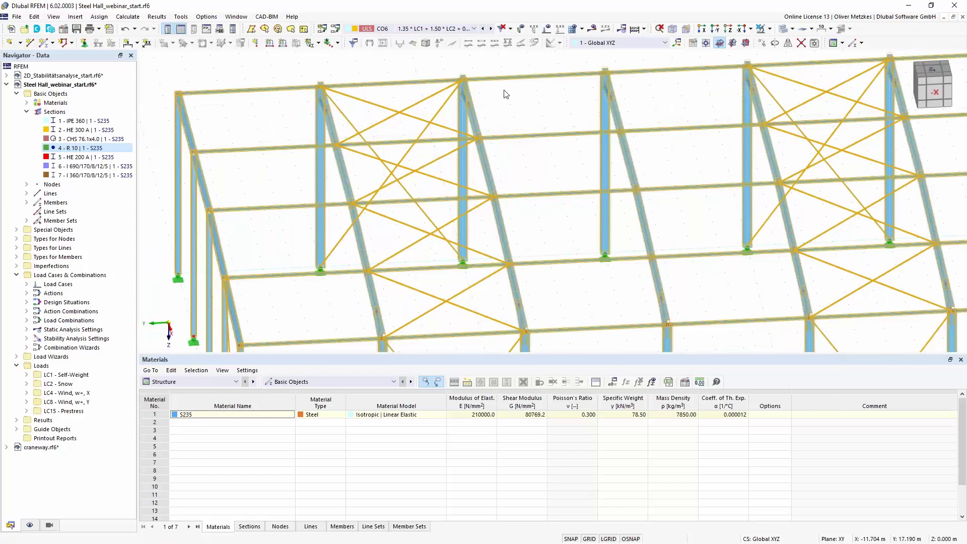
Recalculate load combination CO6 and examine its first mode shape across the roof and the related critical load factor
{"action": "left_click", "coordinate": [592, 29]}
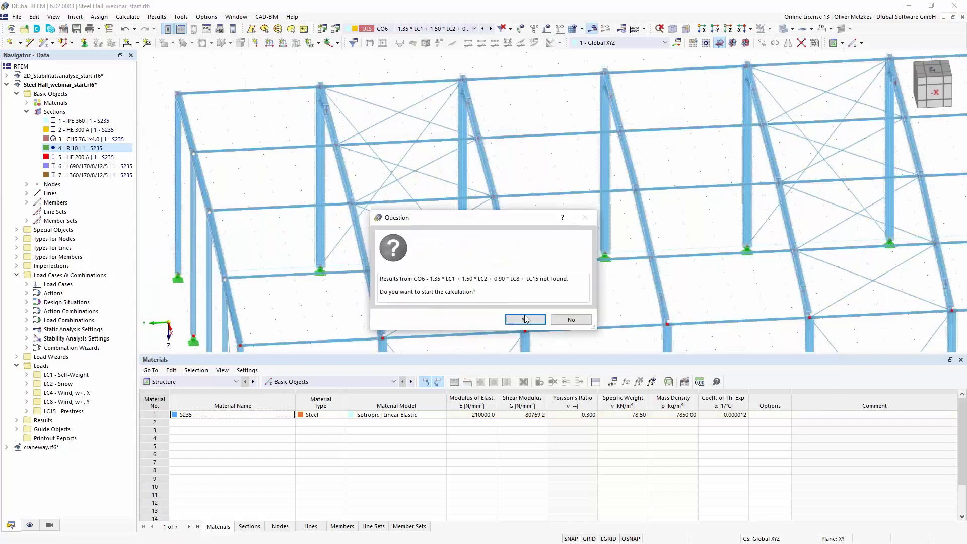
{"action": "left_click", "coordinate": [526, 319]}
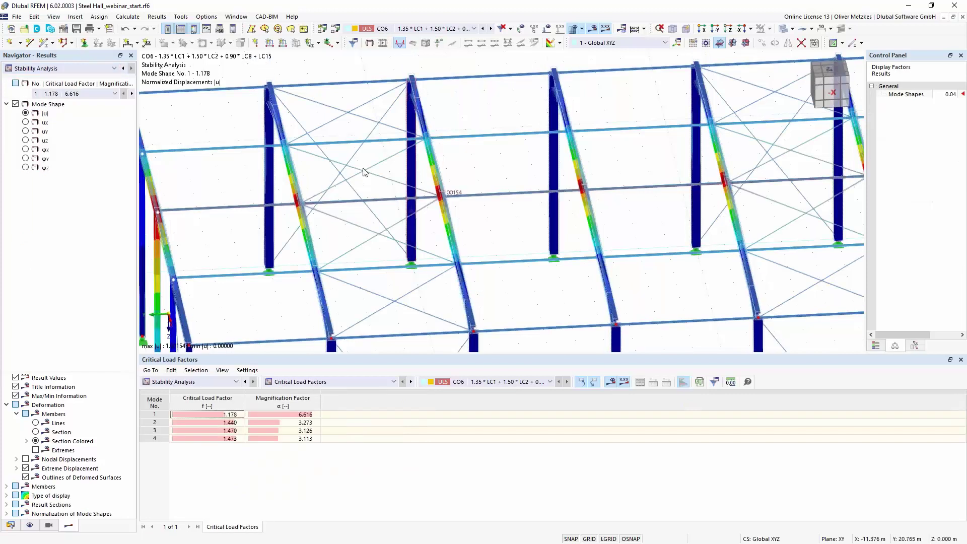
{"action": "scroll", "coordinate": [379, 259], "scroll_direction": "down", "scroll_amount": 1}
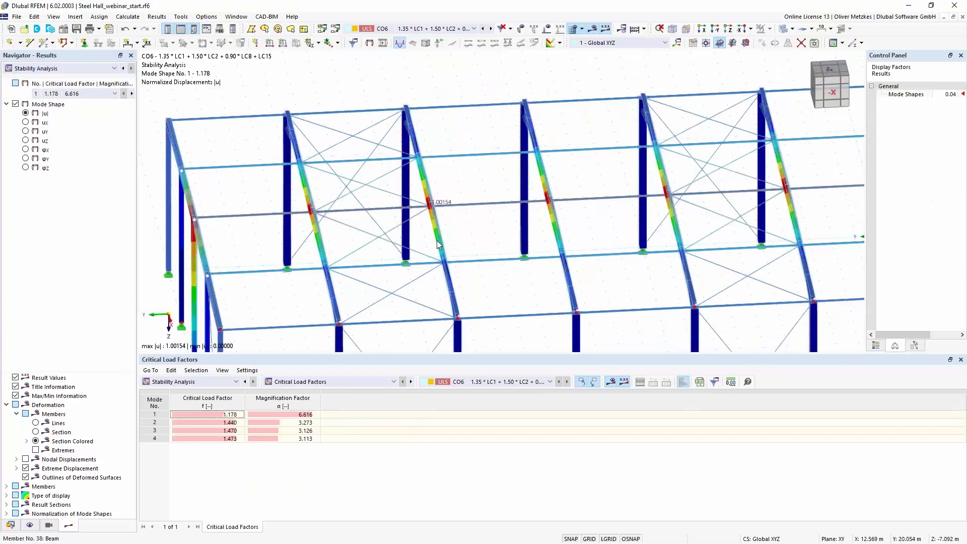
{"action": "middle_click_drag", "start_coordinate": [596, 222], "coordinate": [573, 221]}
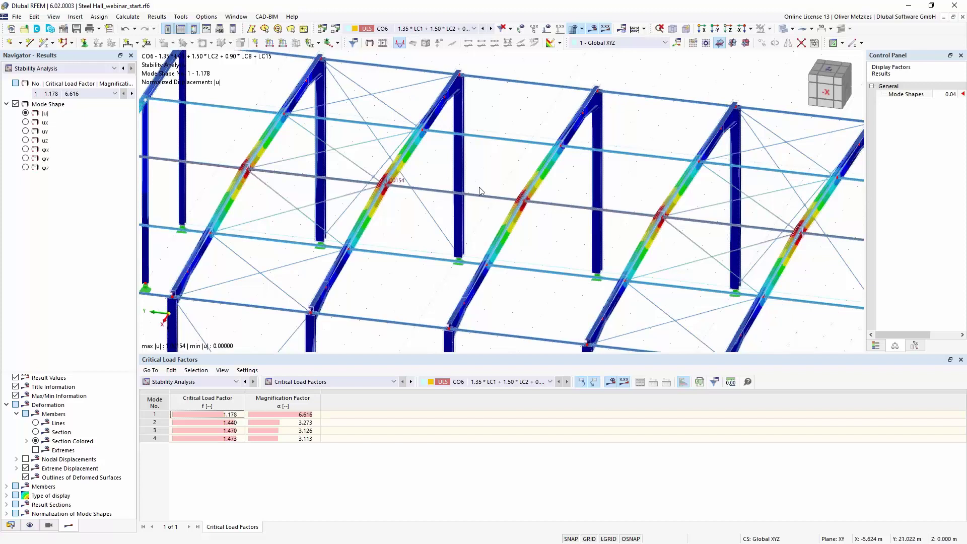
{"action": "scroll", "coordinate": [707, 211], "scroll_direction": "down", "scroll_amount": 2}
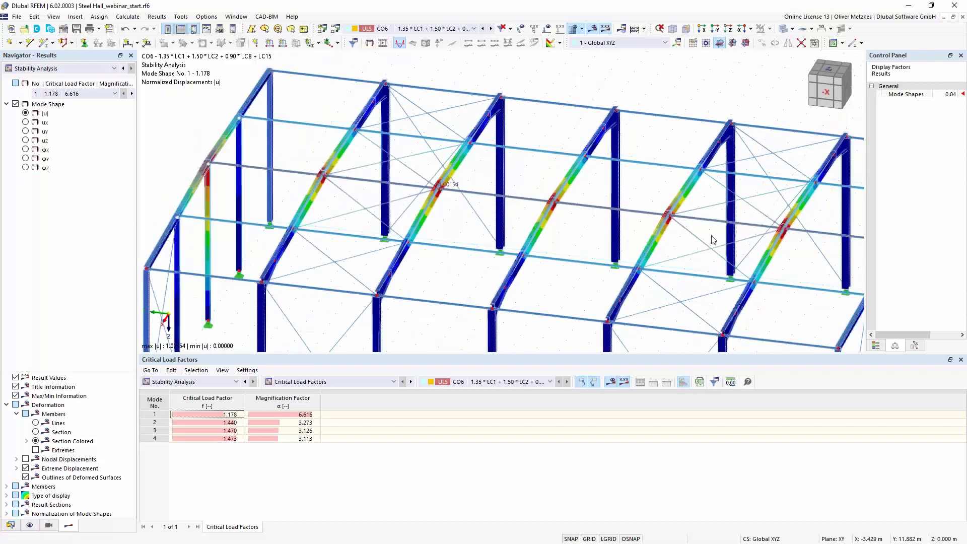
{"action": "left_click", "coordinate": [223, 414]}
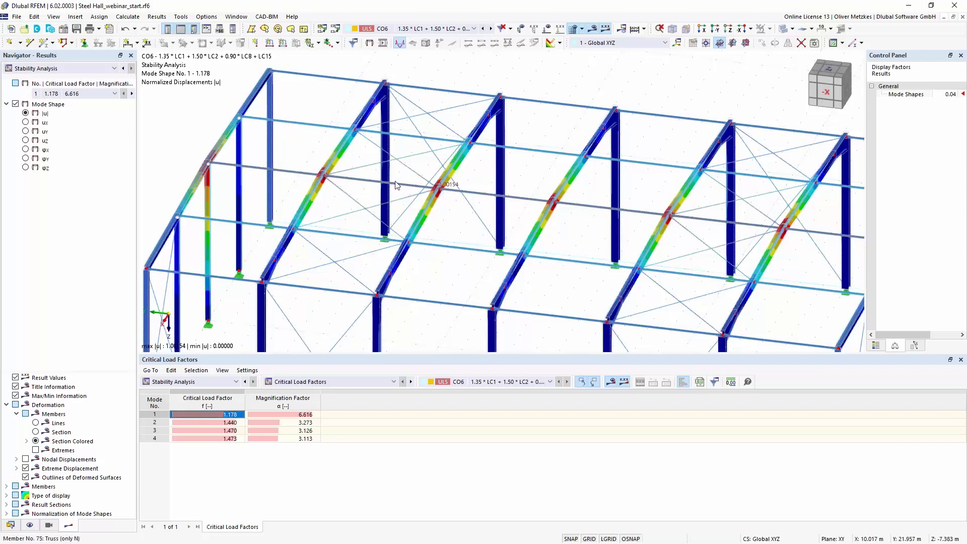
{"action": "mouse_move", "coordinate": [396, 185]}
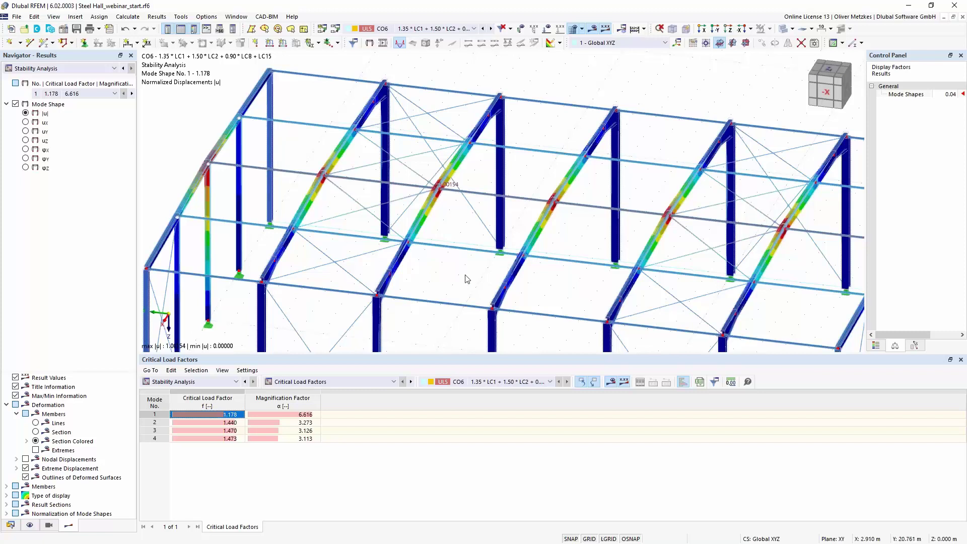
{"action": "scroll", "coordinate": [463, 278], "scroll_direction": "down", "scroll_amount": 1}
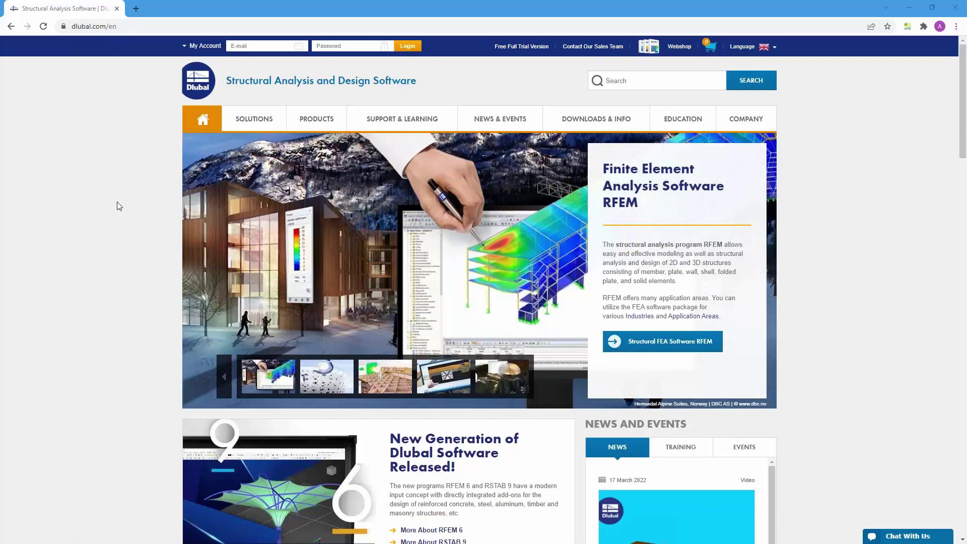
Switch to the Dlubal website in the browser and open its Knowledge Base page
{"action": "mouse_move", "coordinate": [386, 120]}
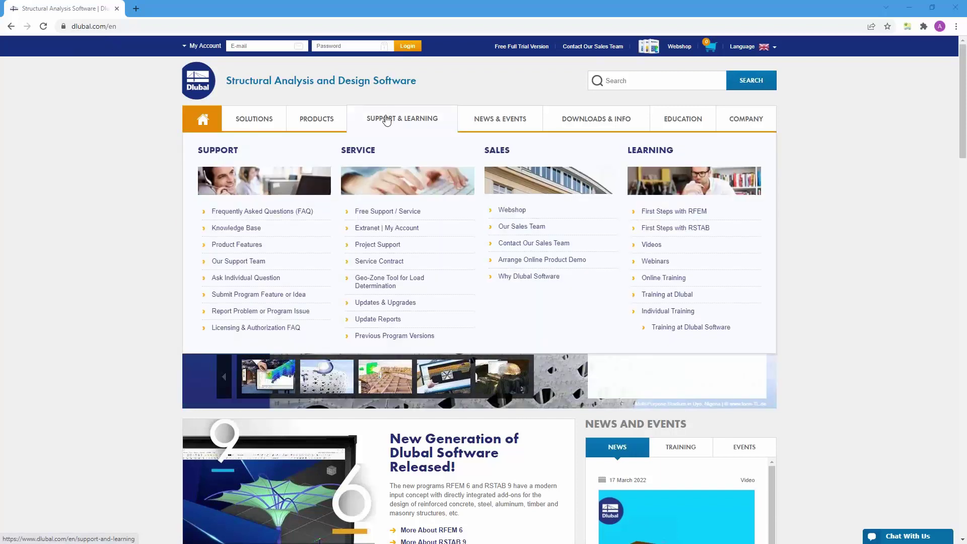
{"action": "left_click", "coordinate": [232, 230]}
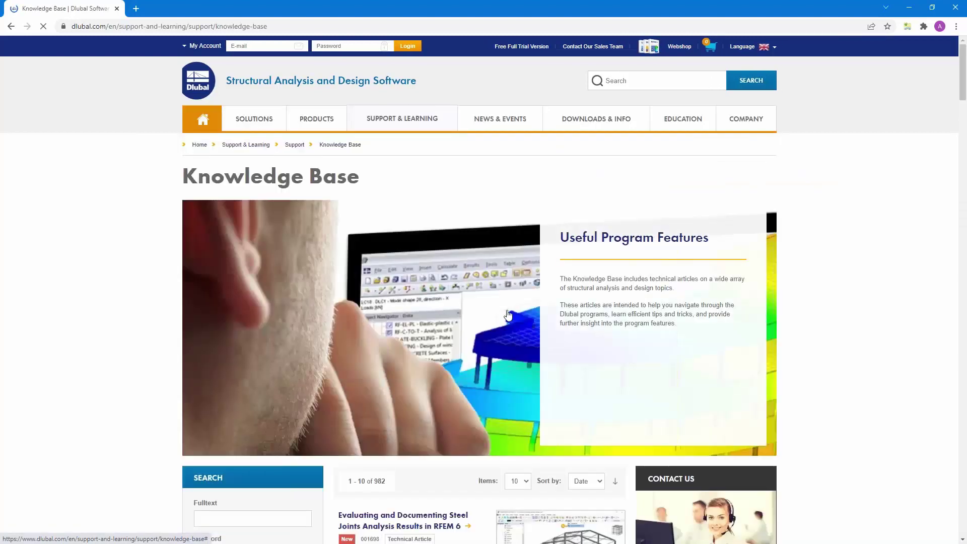
Search the Knowledge Base articles by full text for "warping"
{"action": "scroll", "coordinate": [508, 315], "scroll_direction": "down", "scroll_amount": 8}
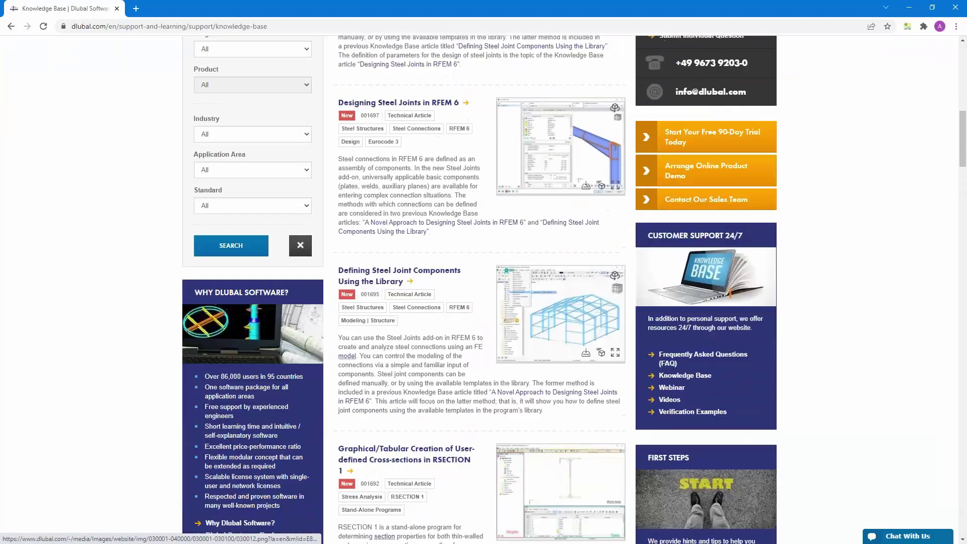
{"action": "scroll", "coordinate": [325, 367], "scroll_direction": "up", "scroll_amount": 5}
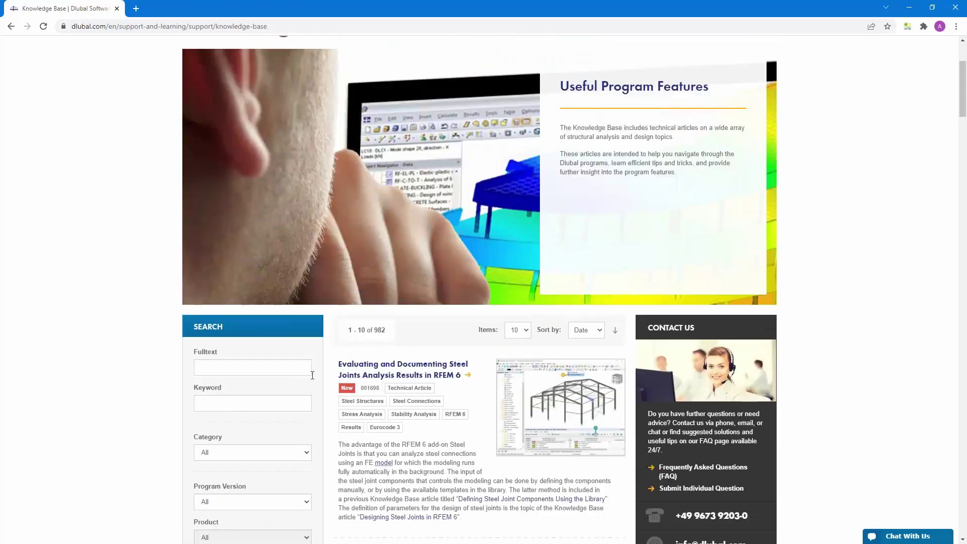
{"action": "scroll", "coordinate": [418, 378], "scroll_direction": "down", "scroll_amount": 2}
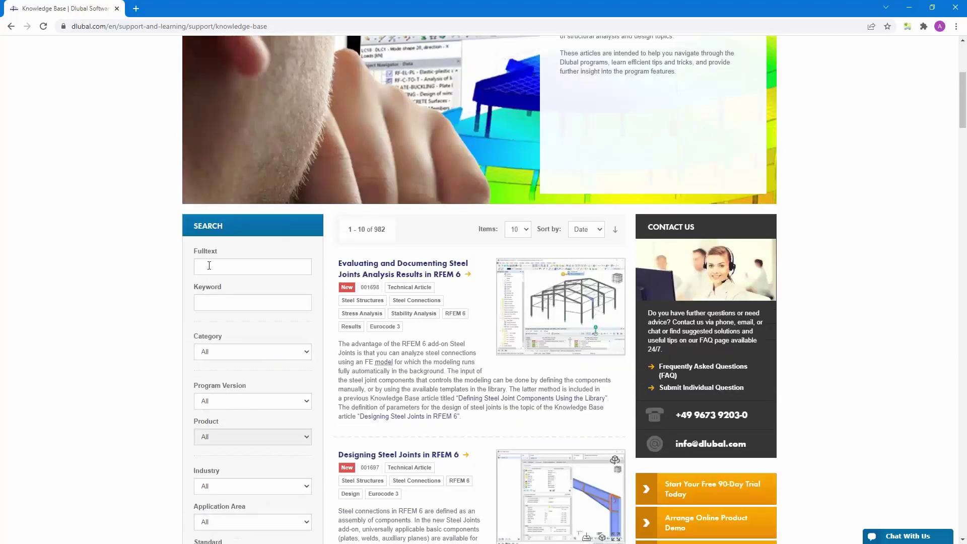
{"action": "left_click", "coordinate": [209, 265]}
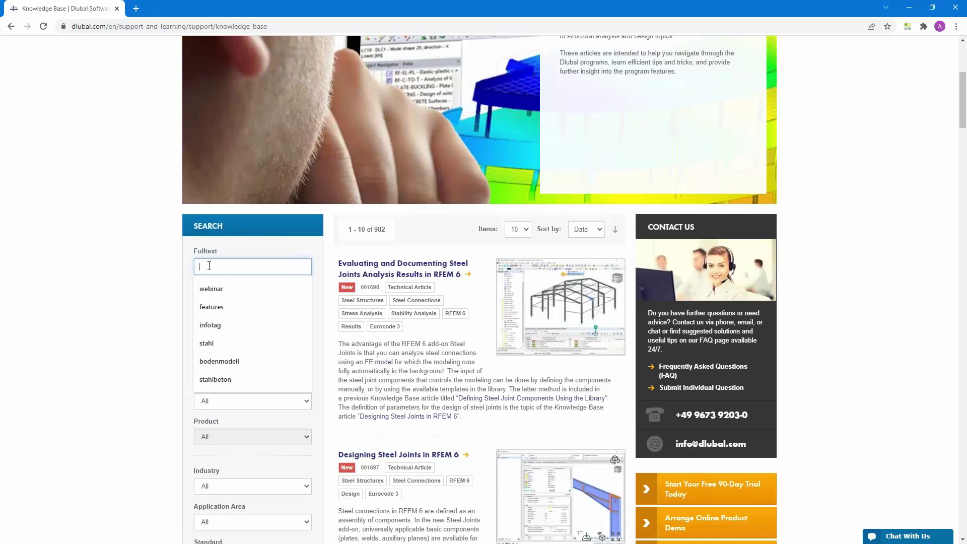
{"action": "type", "text": "warpi"}
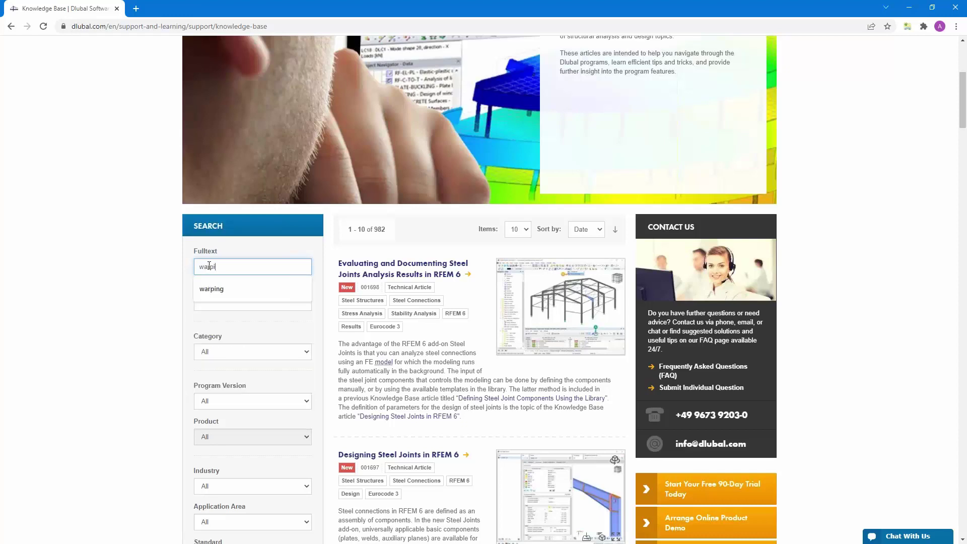
{"action": "type", "text": "n"}
{"action": "left_click", "coordinate": [211, 289]}
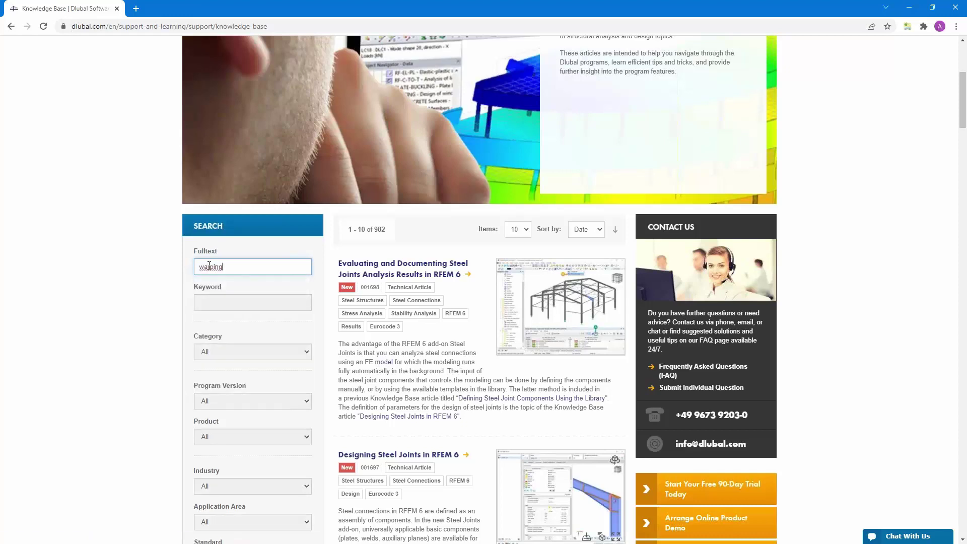
{"action": "key", "text": "Return"}
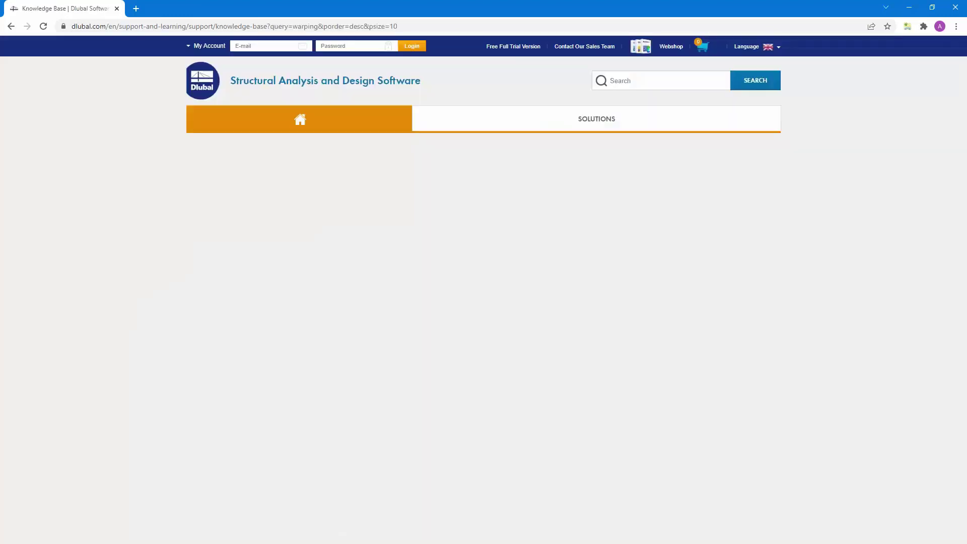
Open the Knowledge Base article on lateral-torsional buckling analysis with the new Torsional Warping (7 DOF) add-on and skim its content
{"action": "scroll", "coordinate": [396, 120], "scroll_direction": "down", "scroll_amount": 8}
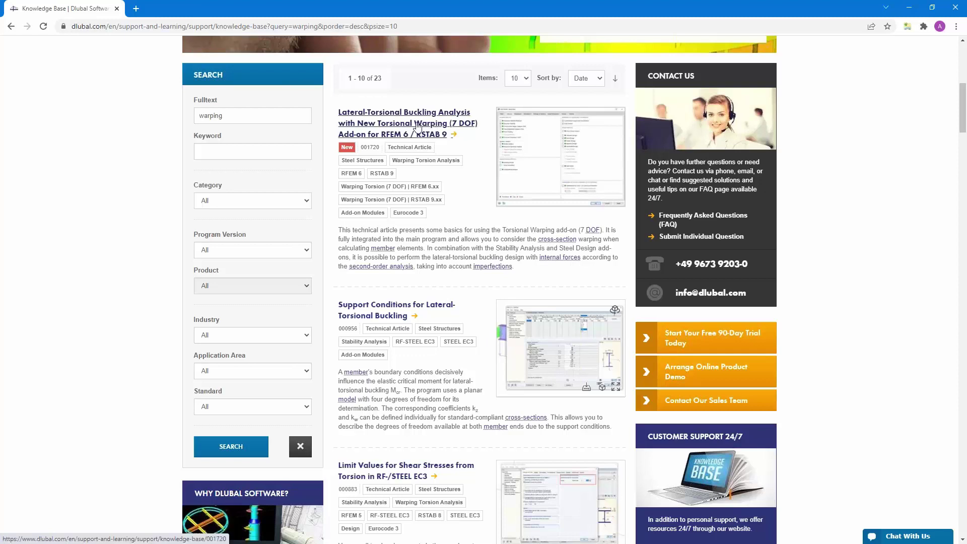
{"action": "left_click", "coordinate": [422, 135]}
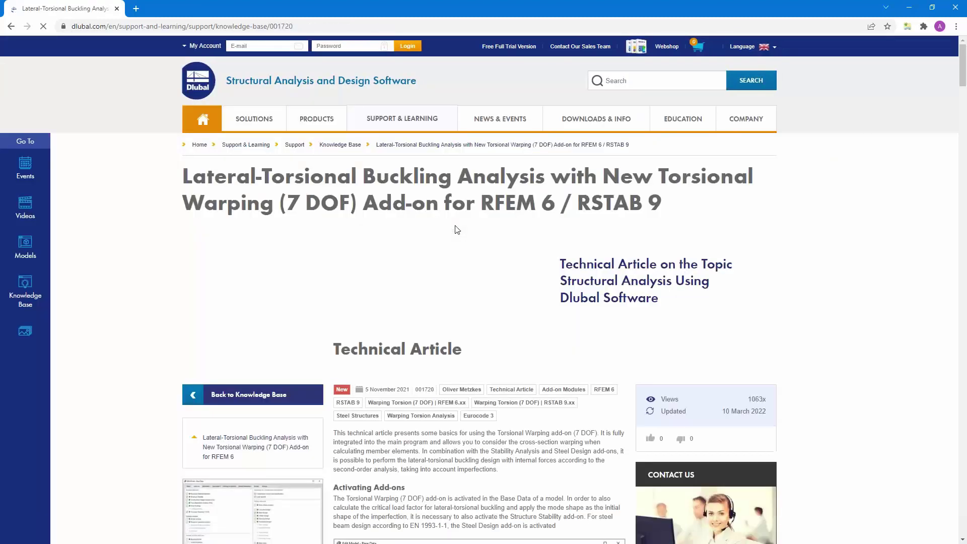
{"action": "scroll", "coordinate": [456, 230], "scroll_direction": "down", "scroll_amount": 10}
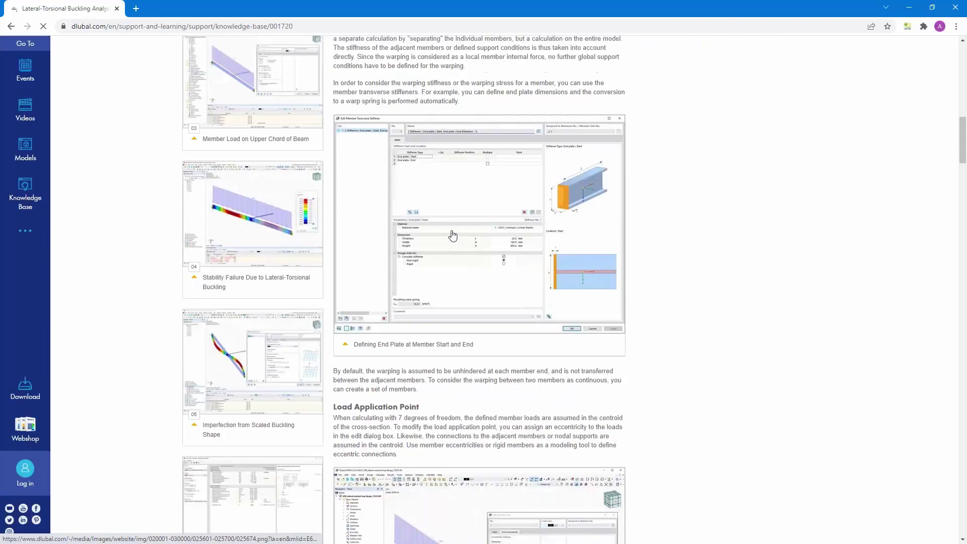
{"action": "scroll", "coordinate": [457, 229], "scroll_direction": "up", "scroll_amount": 8}
{"action": "scroll", "coordinate": [457, 230], "scroll_direction": "up", "scroll_amount": 6}
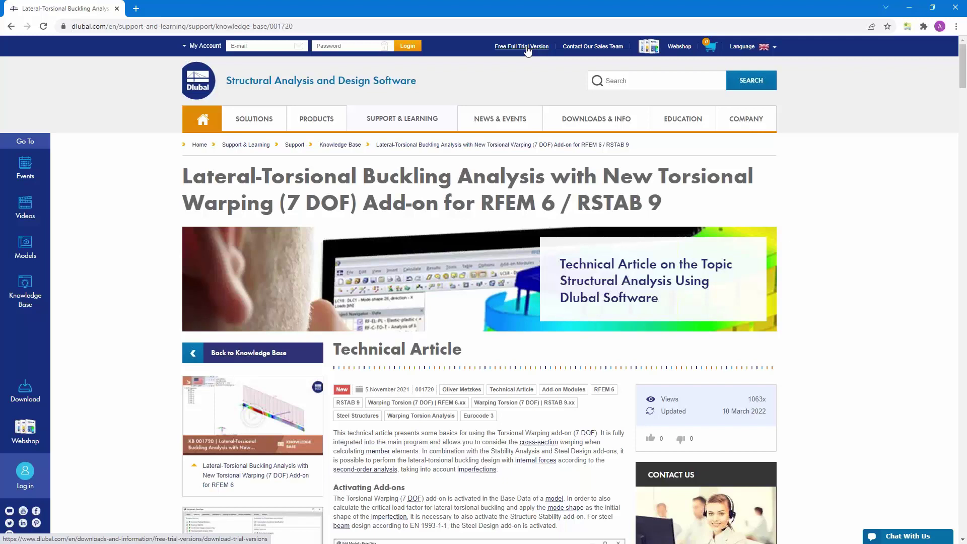
View the program downloads on the Free Full Trial Version page and return to the technical article
{"action": "left_click", "coordinate": [526, 46]}
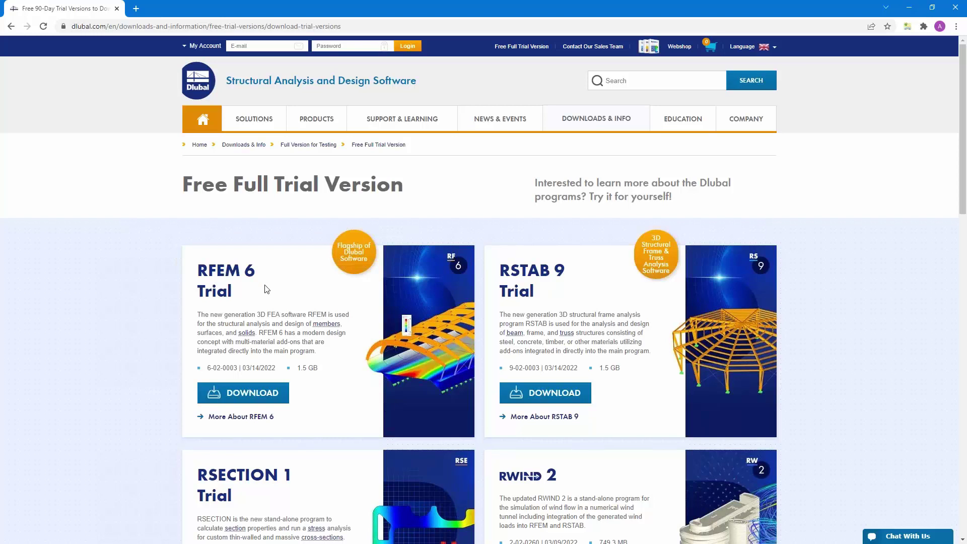
{"action": "scroll", "coordinate": [267, 289], "scroll_direction": "down", "scroll_amount": 4}
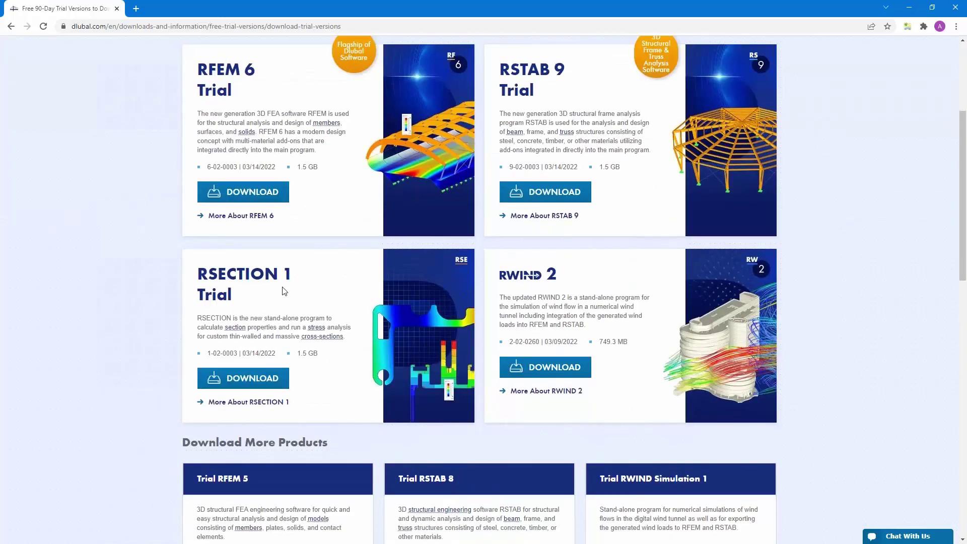
{"action": "scroll", "coordinate": [285, 291], "scroll_direction": "up", "scroll_amount": 4}
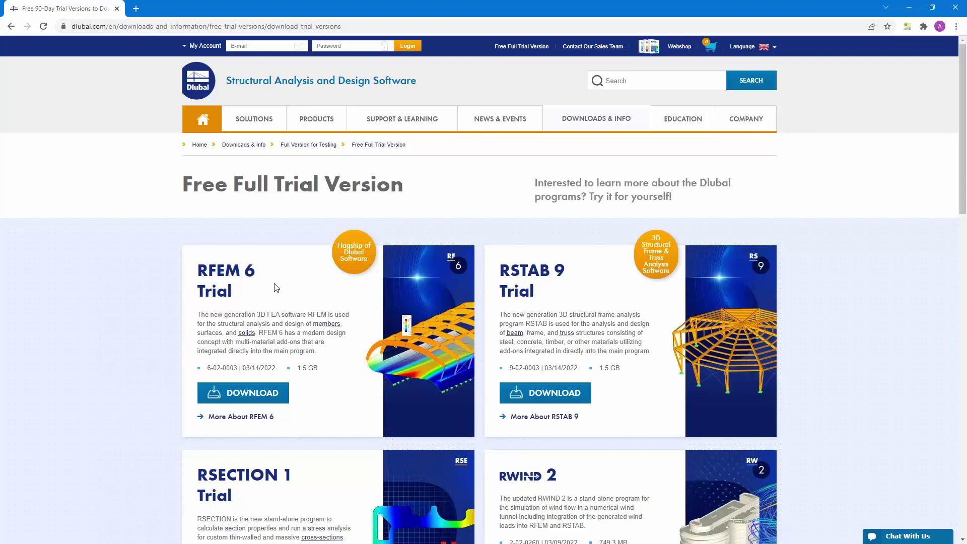
{"action": "left_click", "coordinate": [10, 26]}
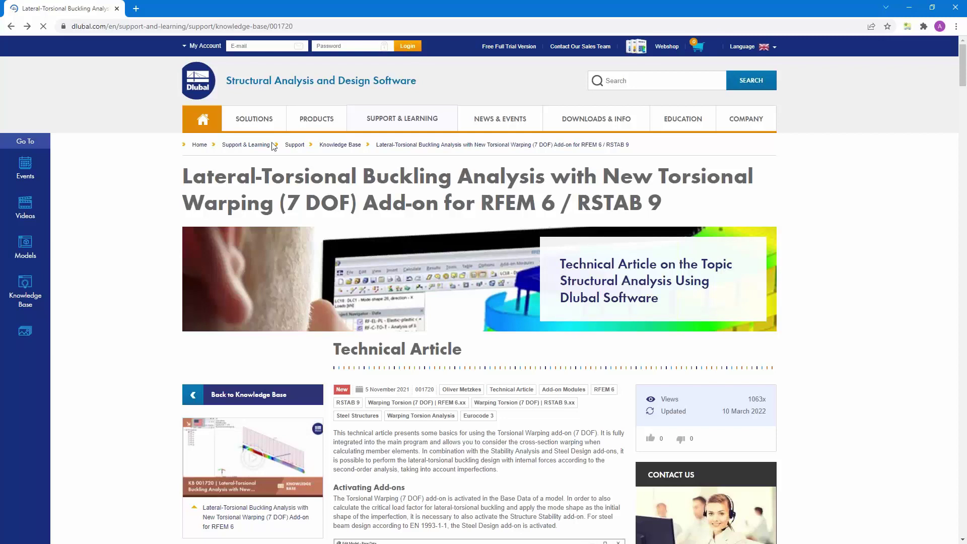
Find the webinar "Stability Analysis and Torsional Warping (7 DOF) in RFEM 6" in the website's Webinars list and open its page
{"action": "mouse_move", "coordinate": [499, 123]}
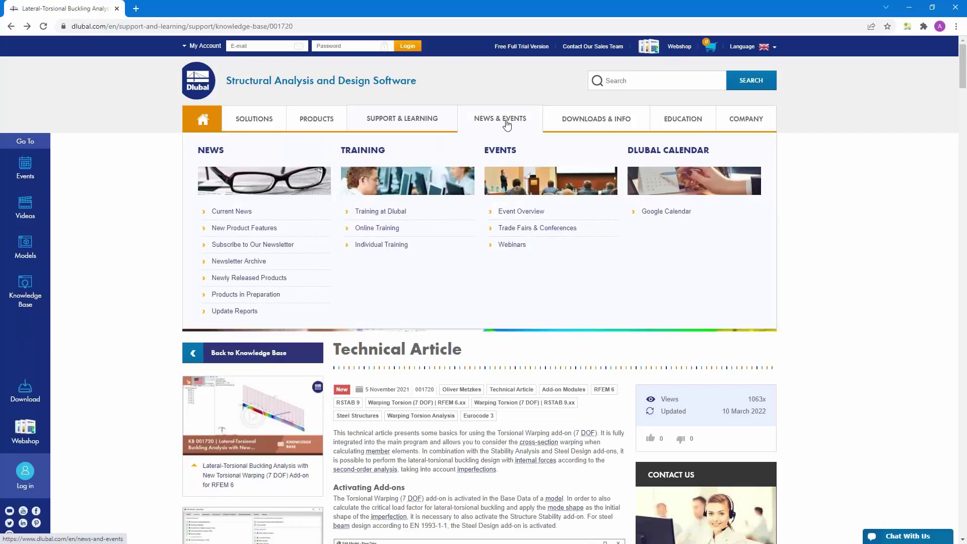
{"action": "left_click", "coordinate": [511, 246]}
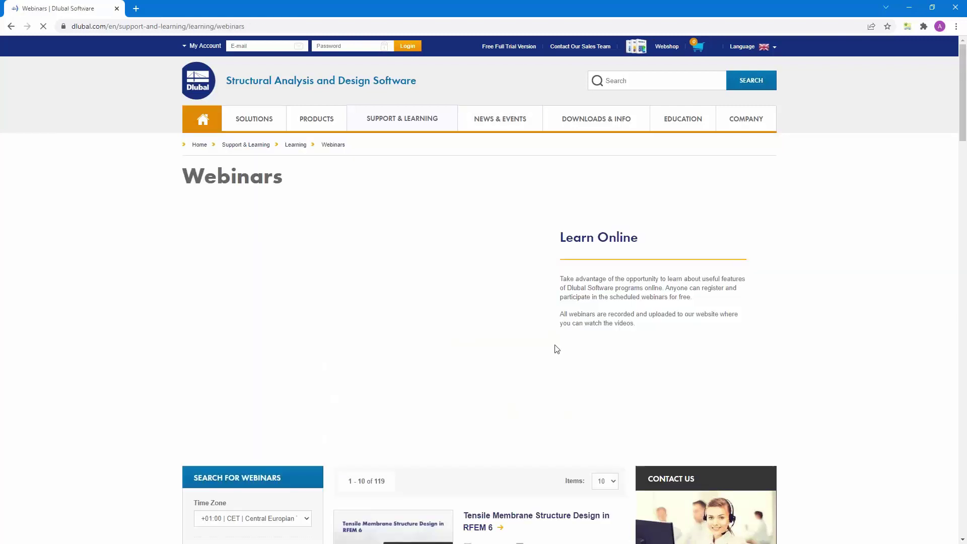
{"action": "scroll", "coordinate": [557, 349], "scroll_direction": "down", "scroll_amount": 5}
{"action": "scroll", "coordinate": [556, 349], "scroll_direction": "down", "scroll_amount": 7}
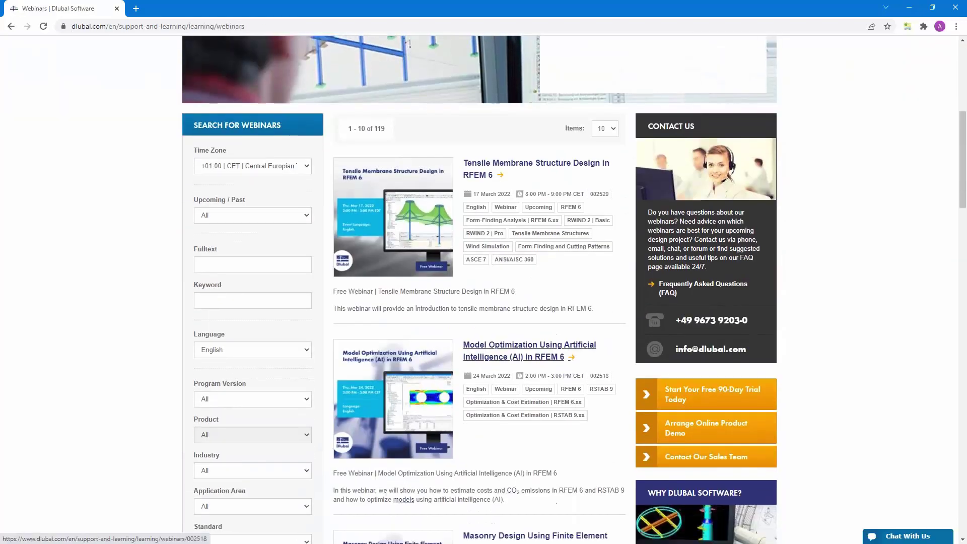
{"action": "scroll", "coordinate": [505, 209], "scroll_direction": "down", "scroll_amount": 8}
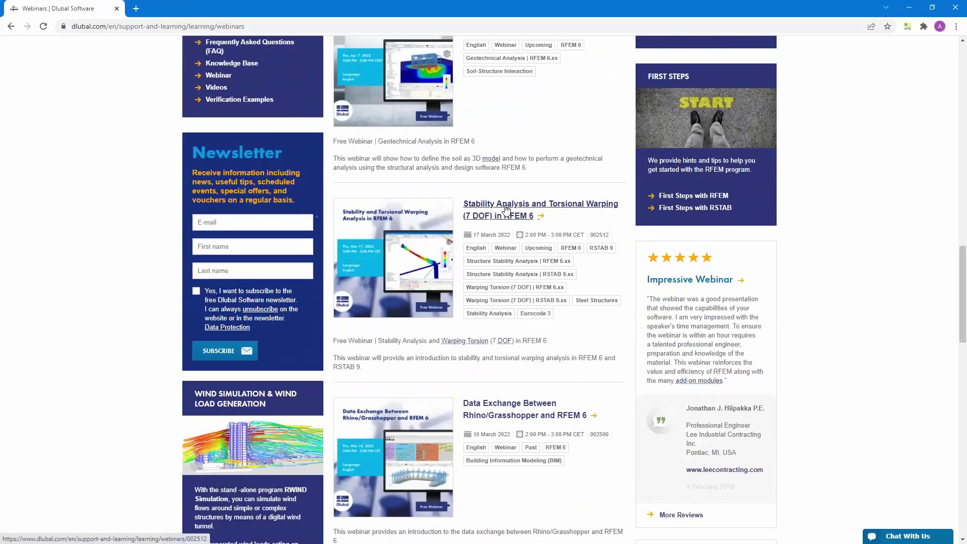
{"action": "left_click", "coordinate": [505, 209]}
Examine the webinar page's content description, time schedule, downloads, links and Models to Download section
{"action": "scroll", "coordinate": [496, 269], "scroll_direction": "down", "scroll_amount": 6}
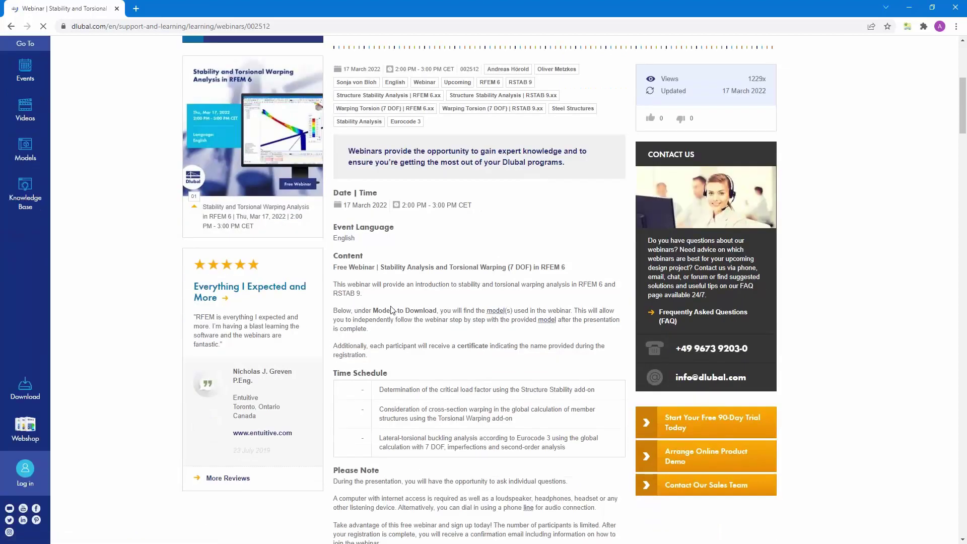
{"action": "scroll", "coordinate": [486, 342], "scroll_direction": "down", "scroll_amount": 12}
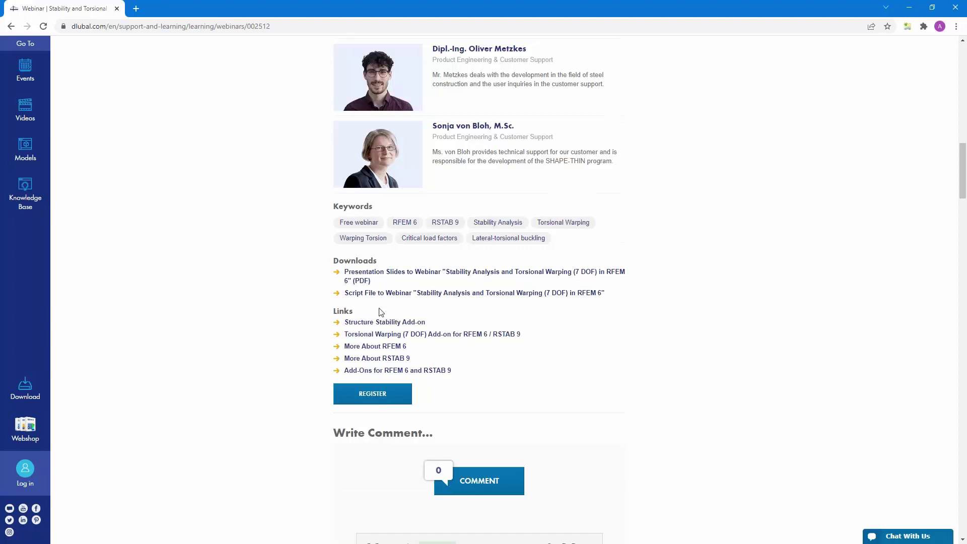
{"action": "scroll", "coordinate": [380, 310], "scroll_direction": "down", "scroll_amount": 7}
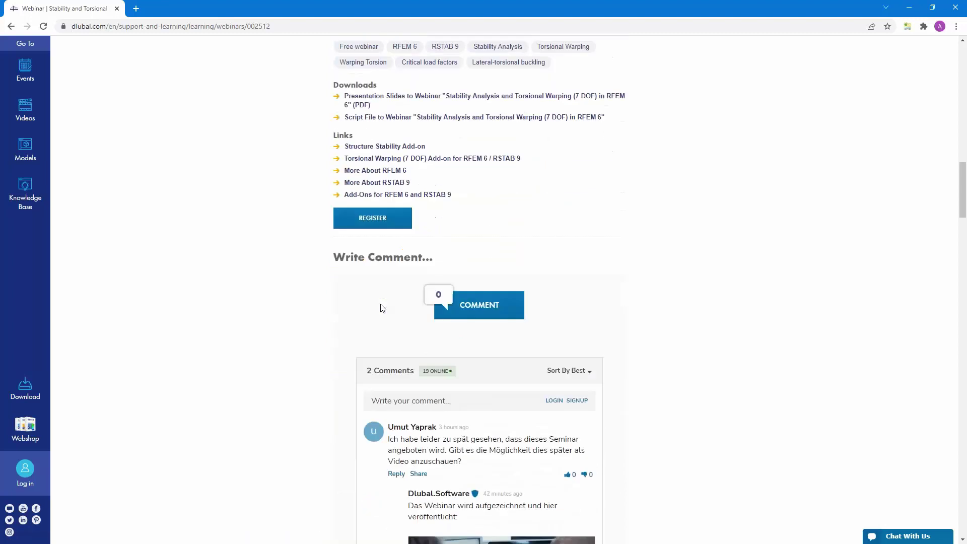
{"action": "scroll", "coordinate": [381, 308], "scroll_direction": "down", "scroll_amount": 18}
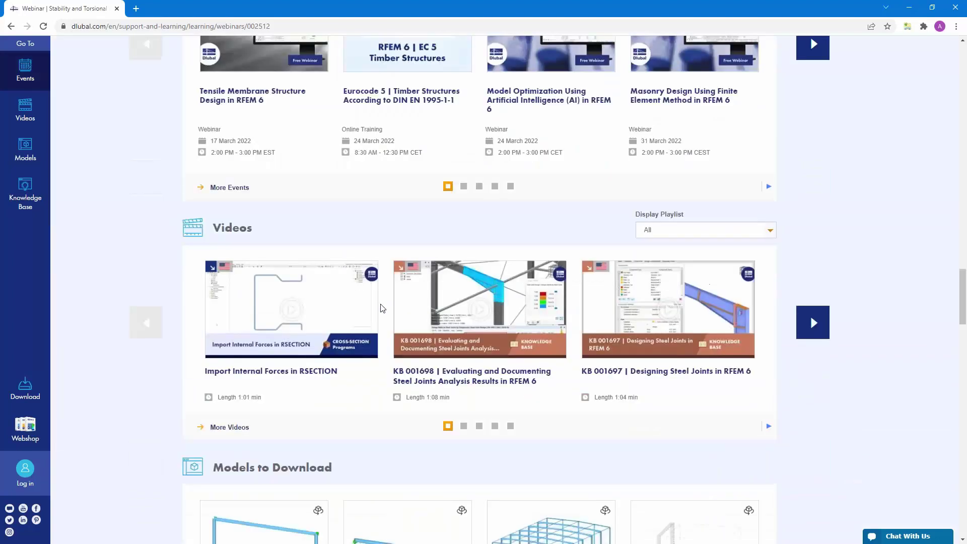
{"action": "scroll", "coordinate": [382, 308], "scroll_direction": "down", "scroll_amount": 5}
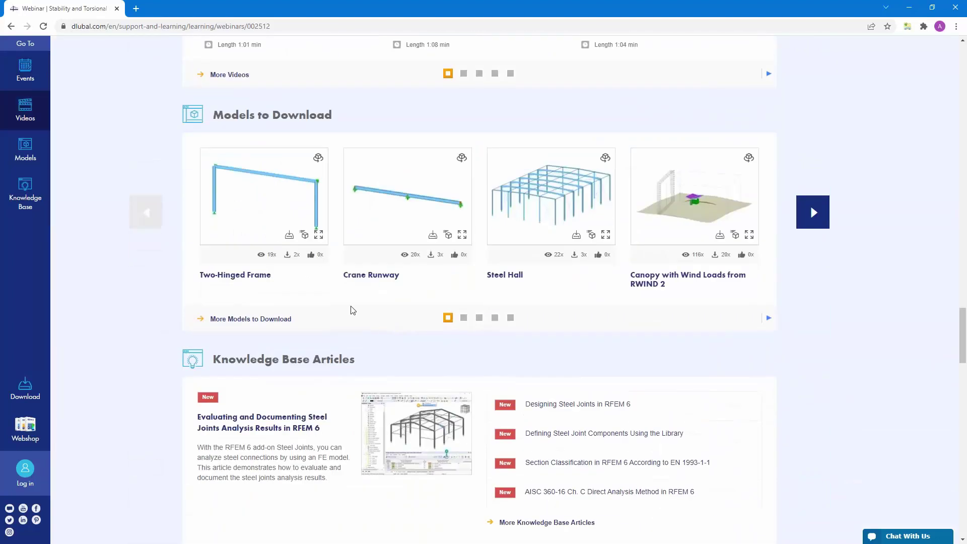
{"action": "scroll", "coordinate": [353, 312], "scroll_direction": "up", "scroll_amount": 20}
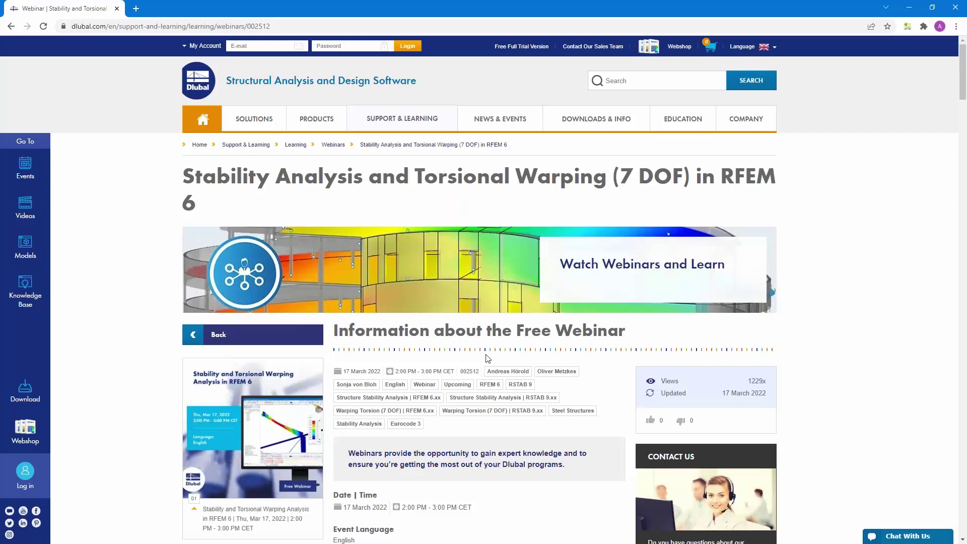
{"action": "scroll", "coordinate": [488, 358], "scroll_direction": "down", "scroll_amount": 6}
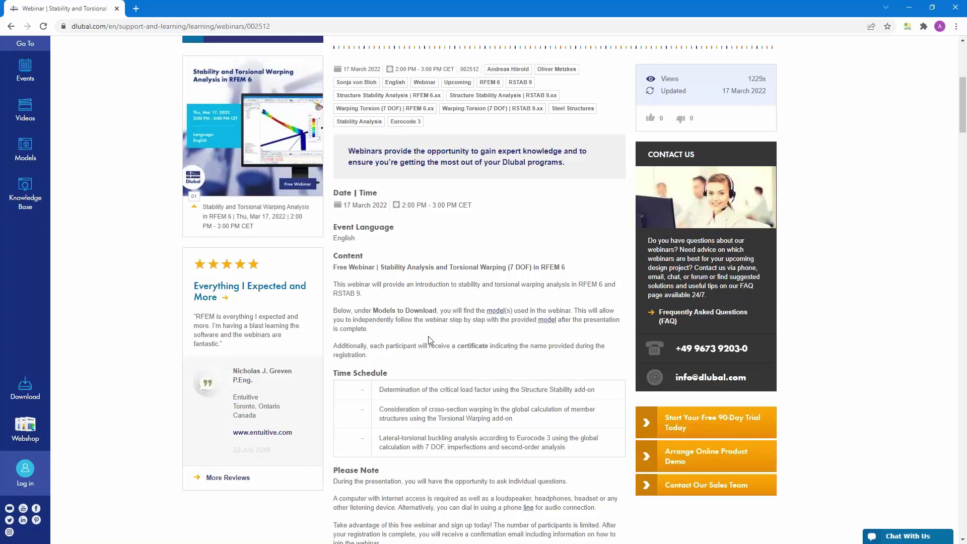
{"action": "scroll", "coordinate": [345, 339], "scroll_direction": "up", "scroll_amount": 6}
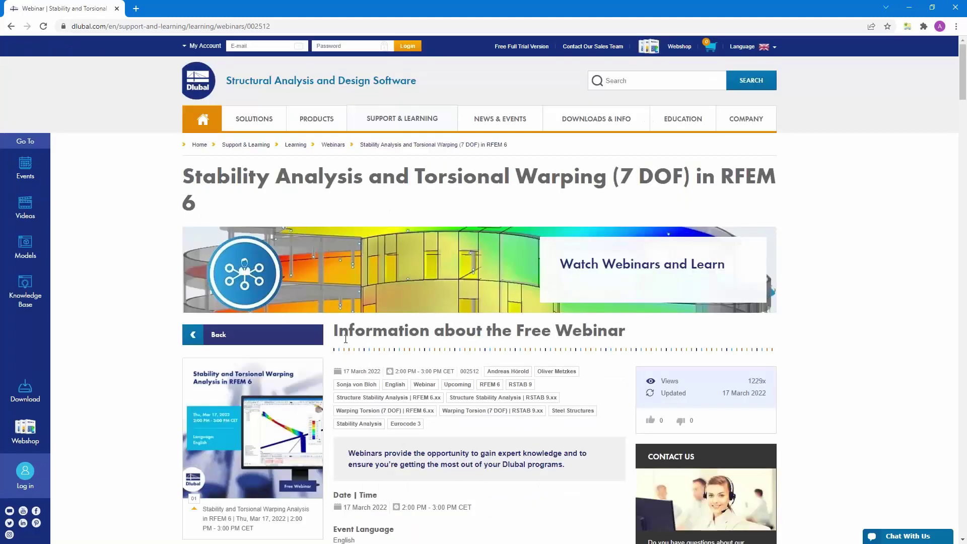